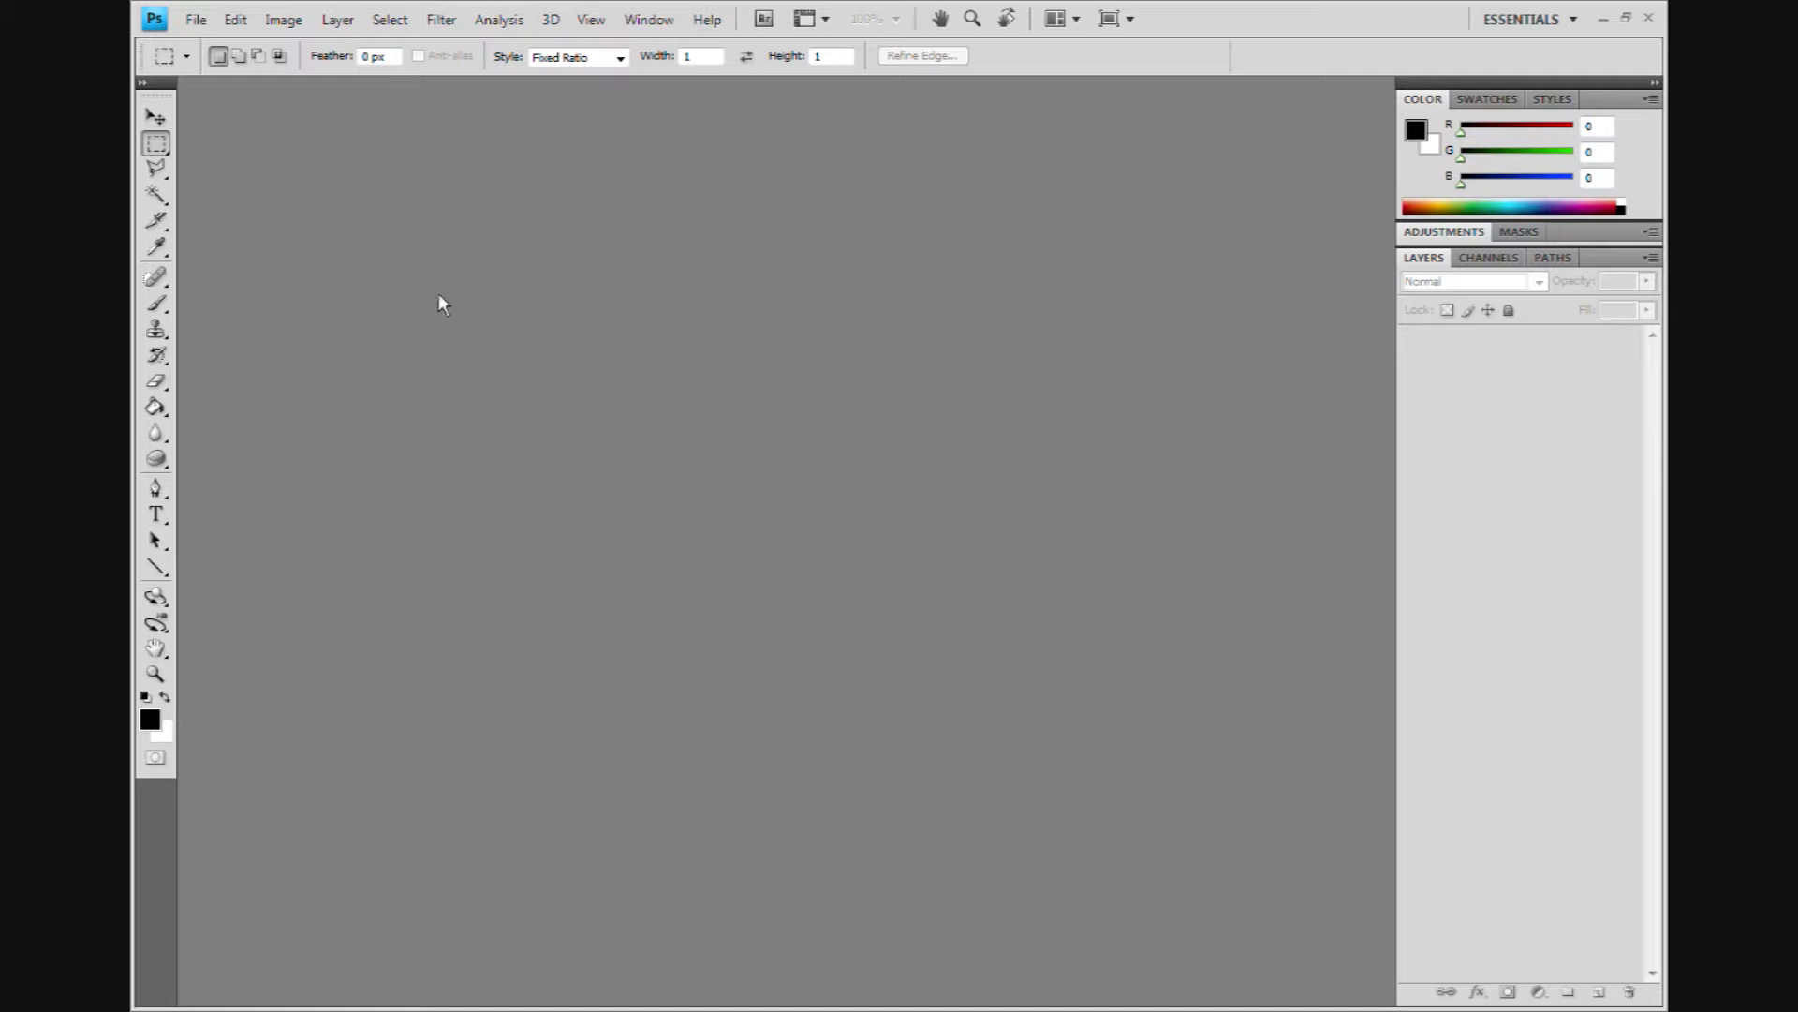
Create a new 960×65 px white document.
{"action": "left_click", "coordinate": [194, 22]}
{"action": "left_click", "coordinate": [217, 44]}
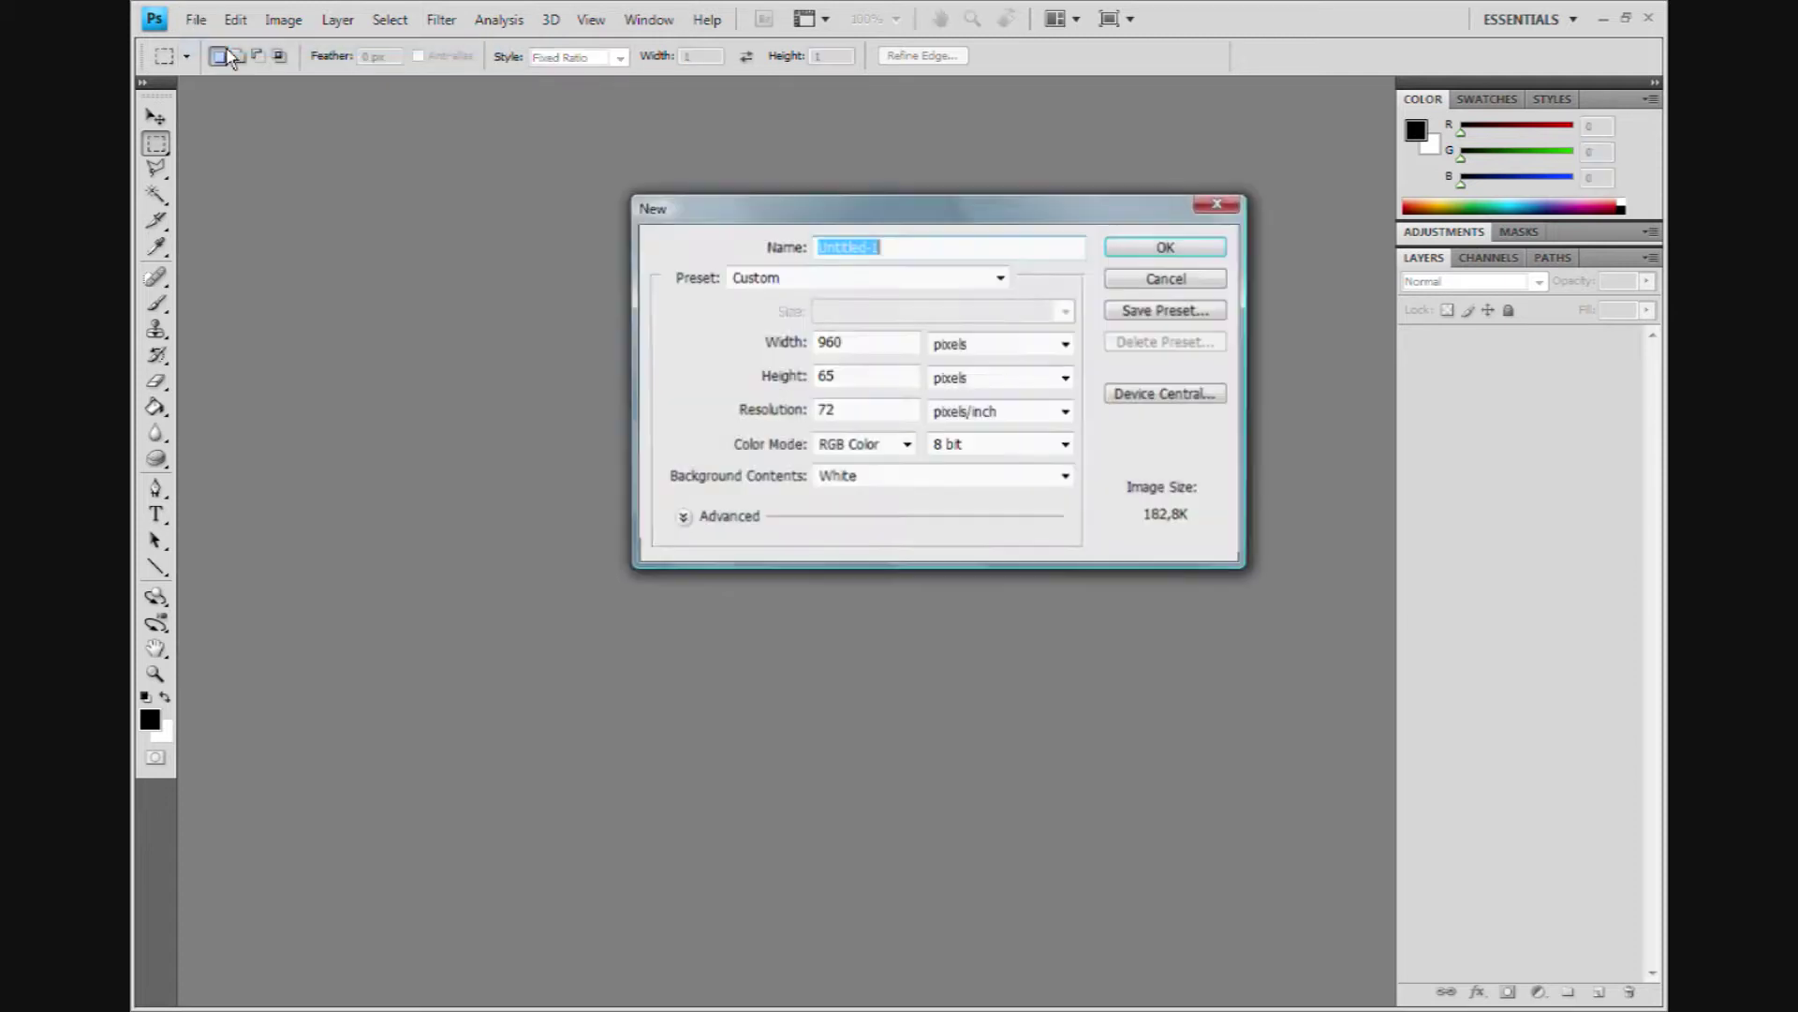
{"action": "double_click", "coordinate": [846, 341]}
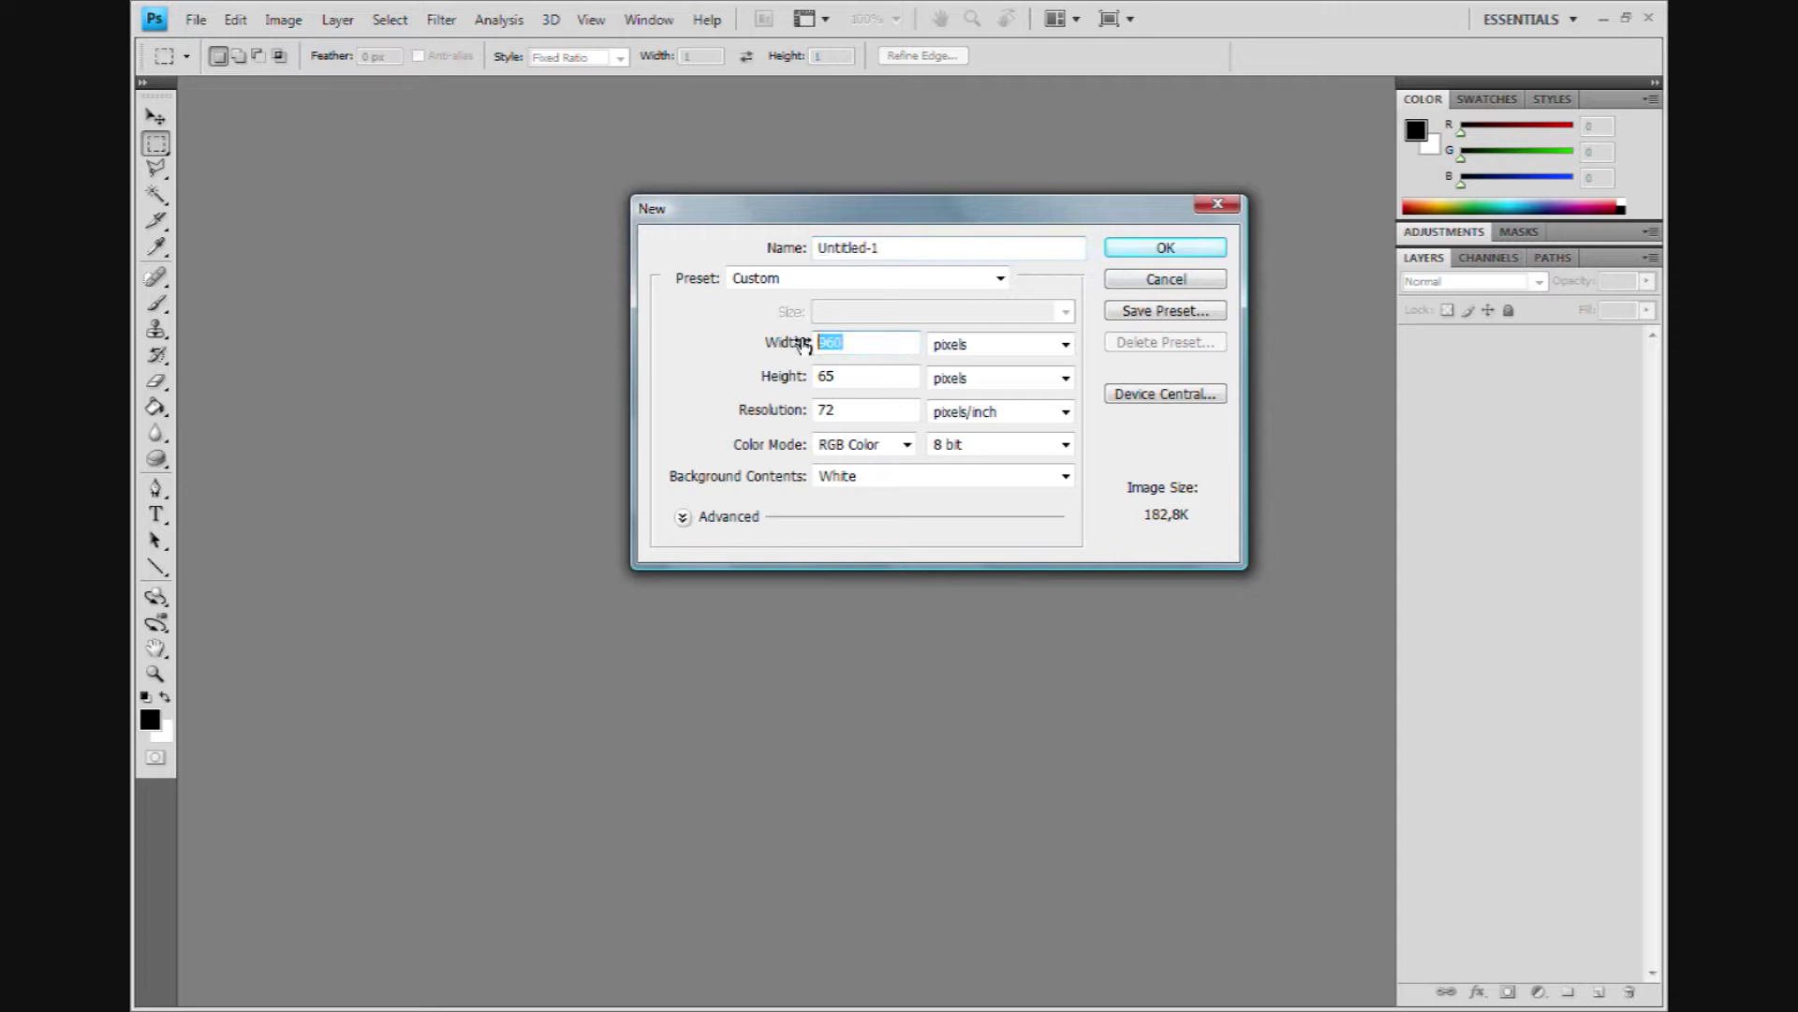
{"action": "double_click", "coordinate": [833, 374]}
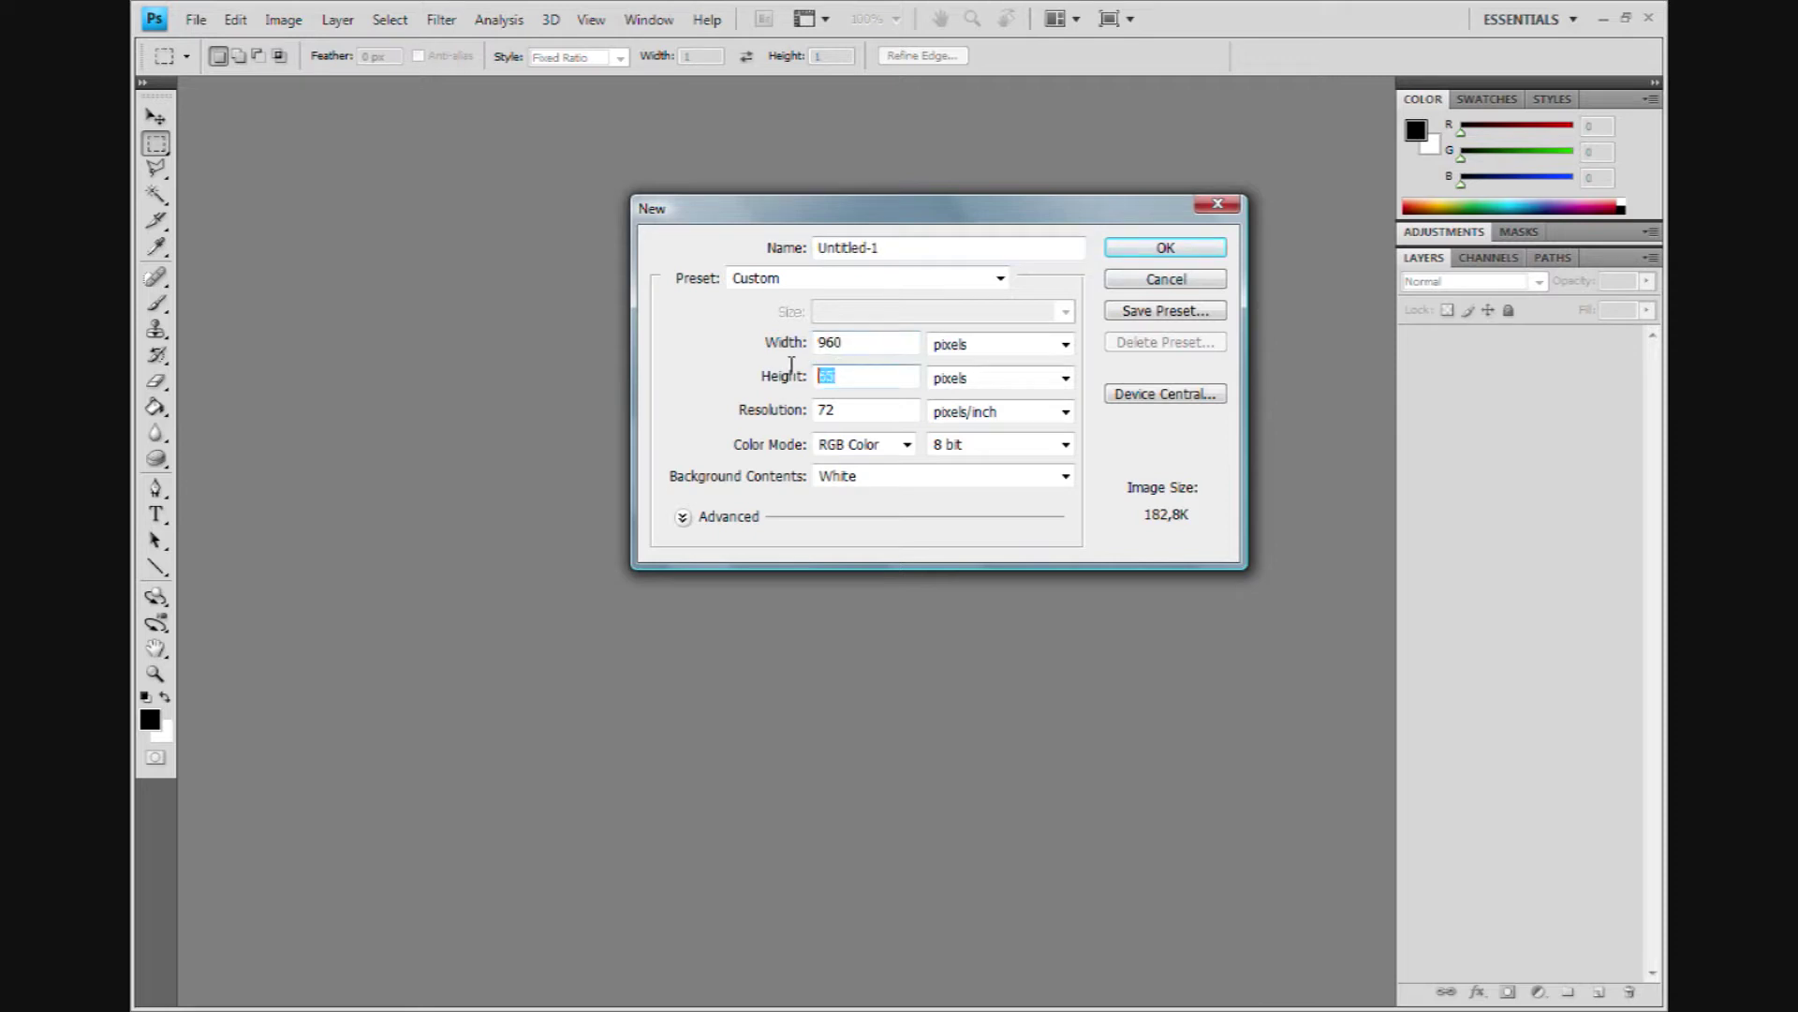
{"action": "left_click", "coordinate": [1142, 249]}
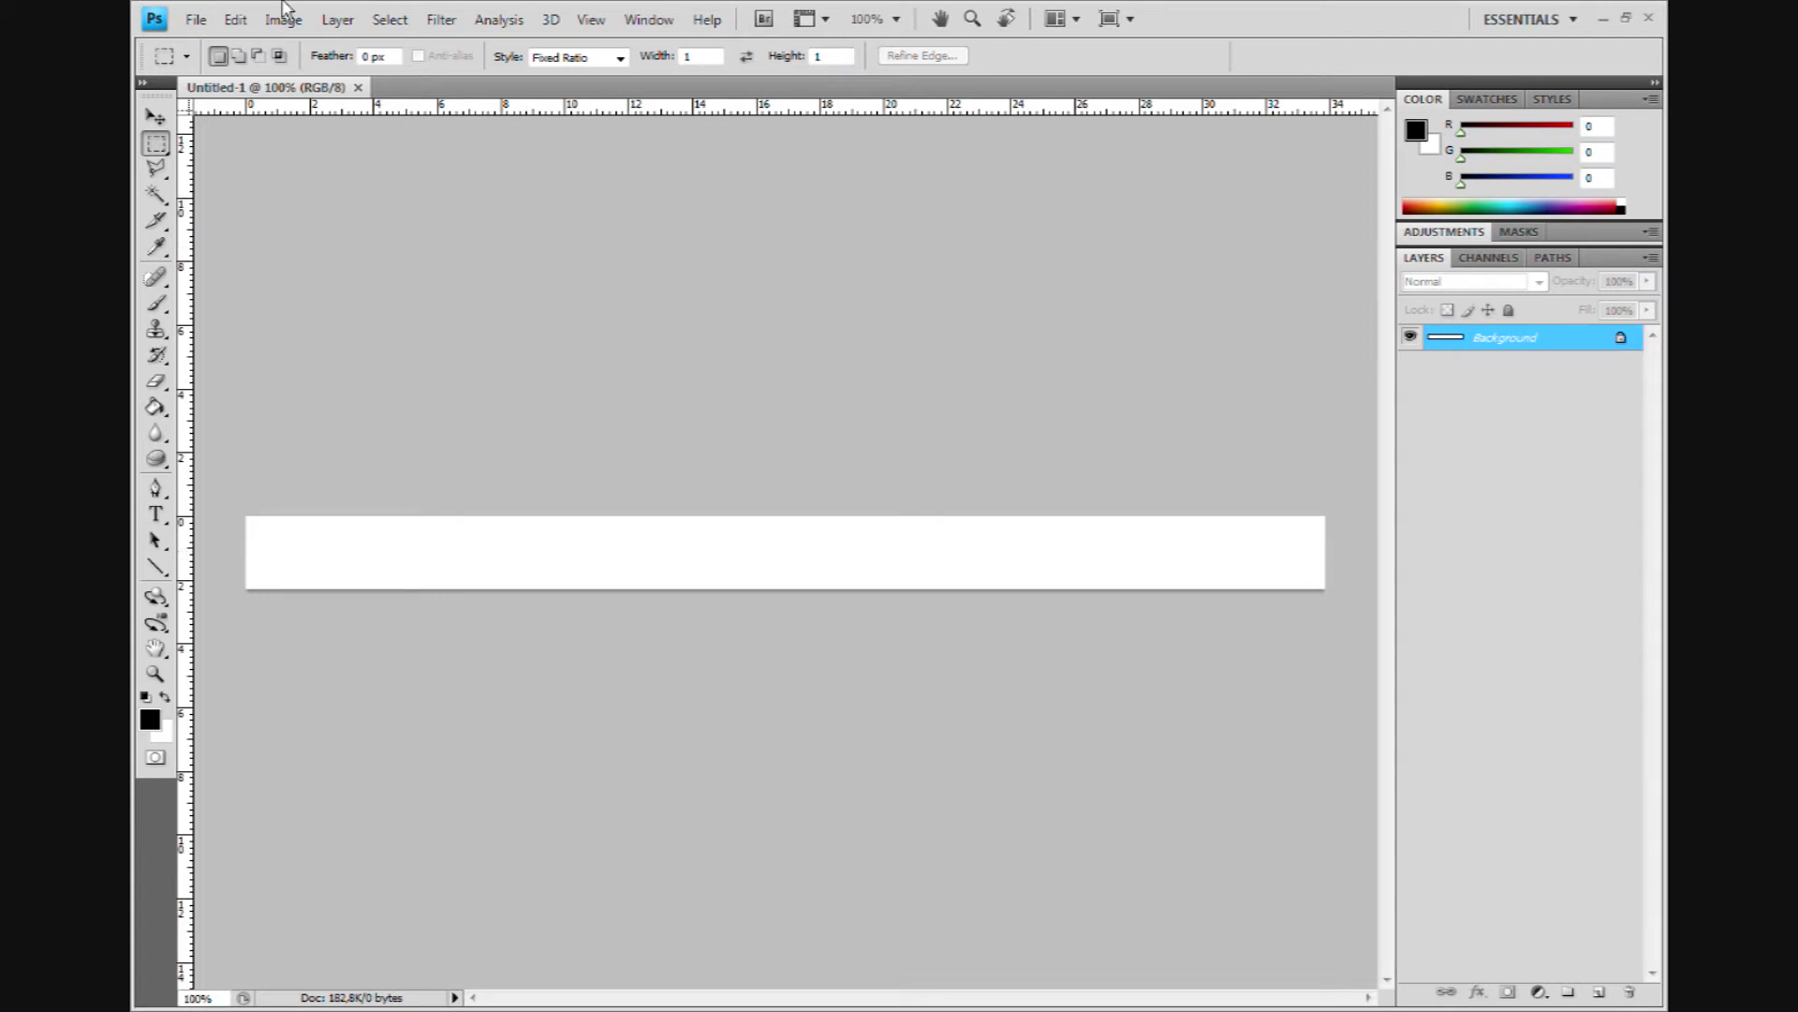
Convert the Background into an editable Layer 1.
{"action": "left_click", "coordinate": [337, 18]}
{"action": "mouse_move", "coordinate": [352, 45]}
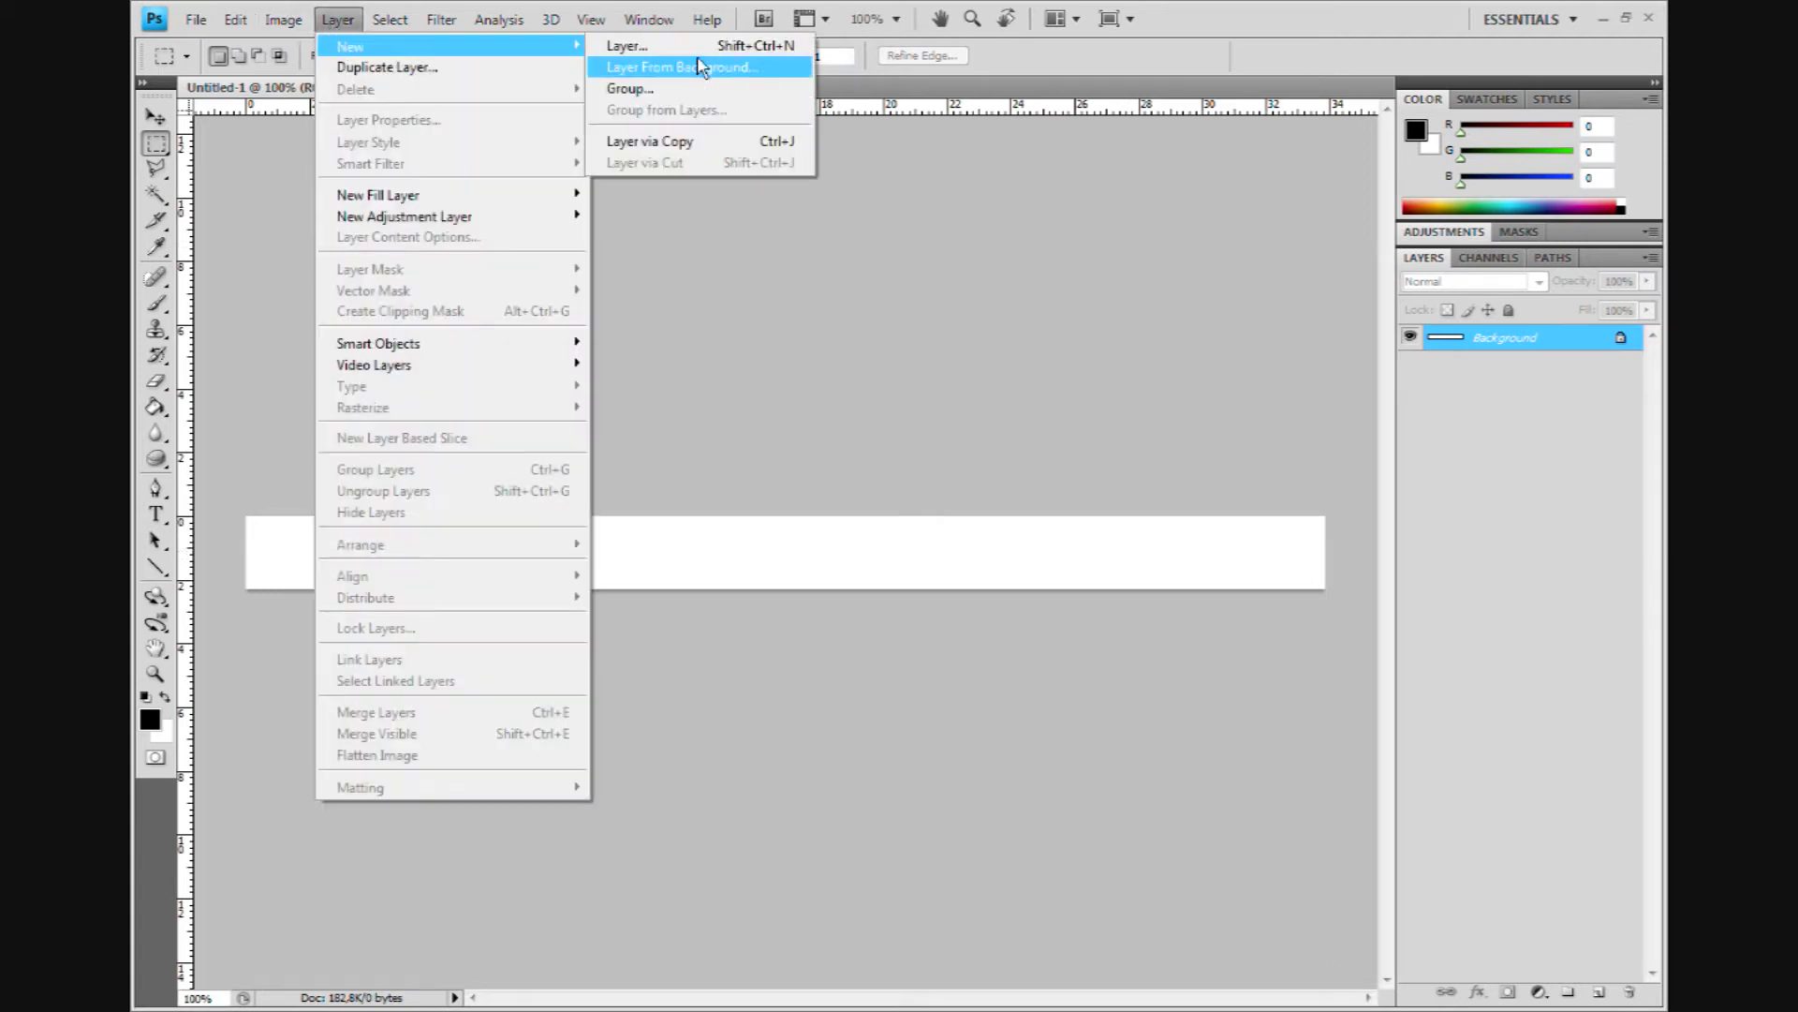
{"action": "left_click", "coordinate": [699, 67]}
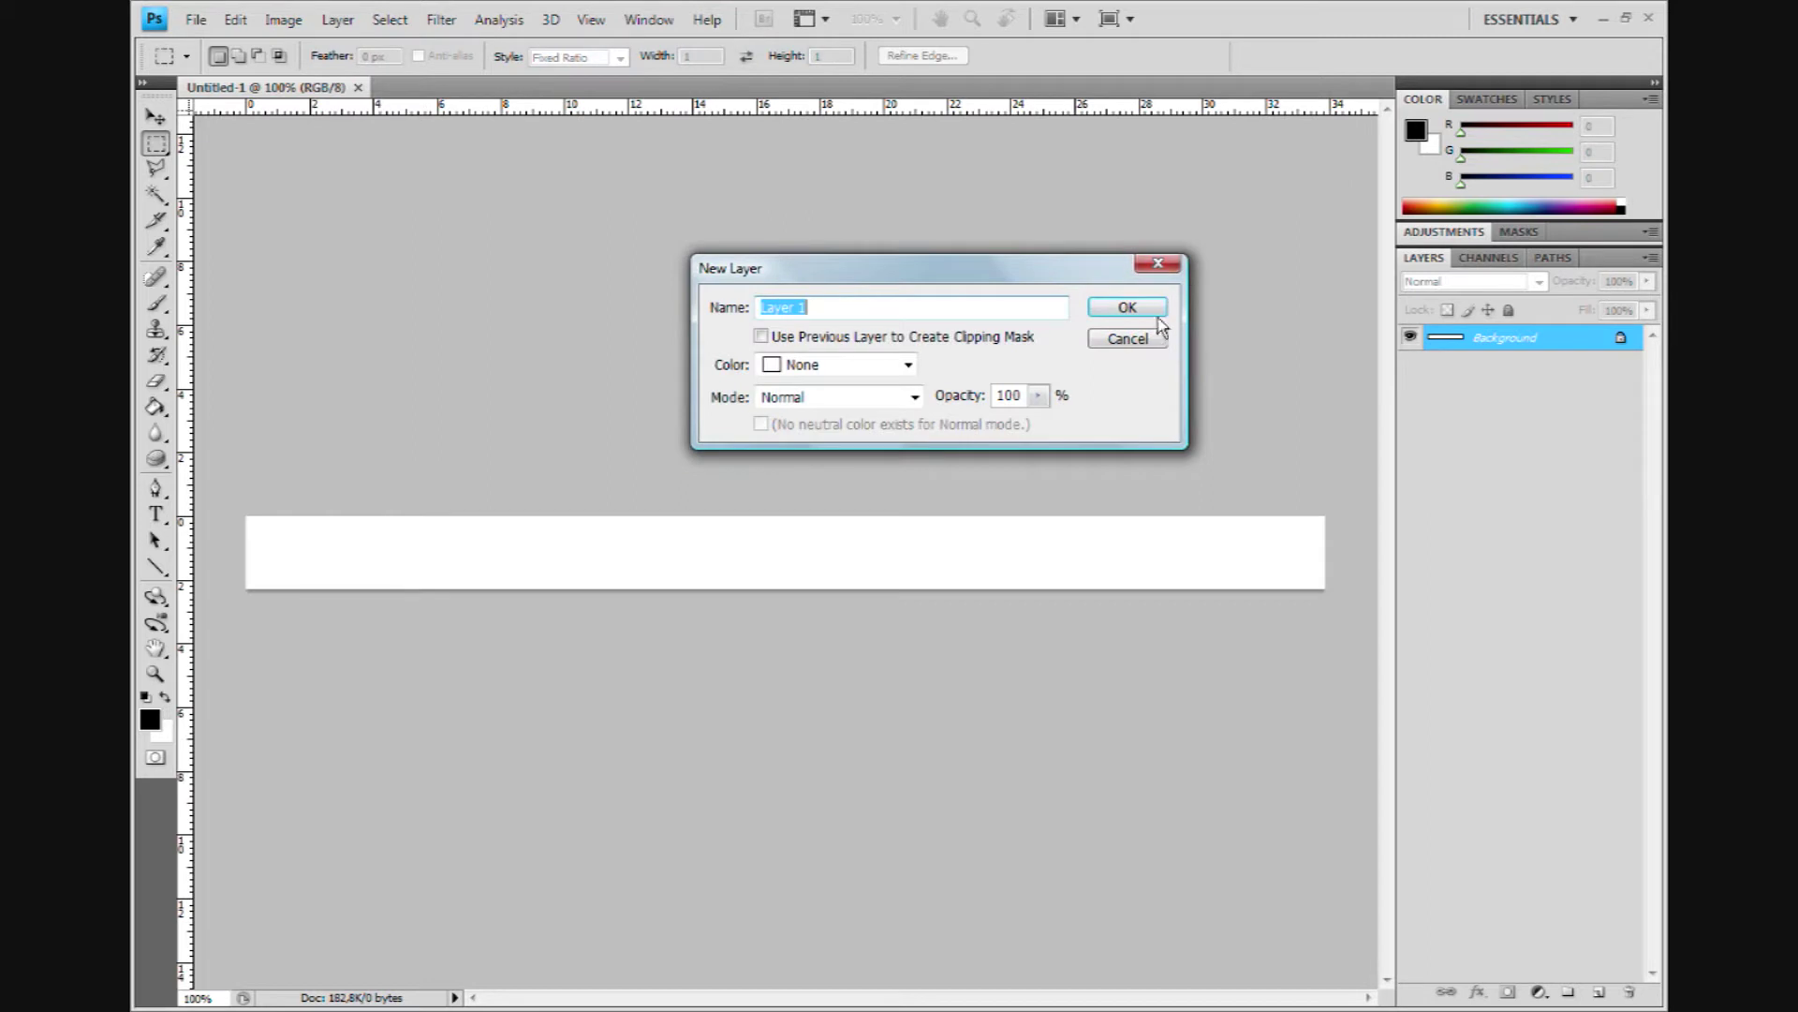
{"action": "left_click", "coordinate": [1129, 307]}
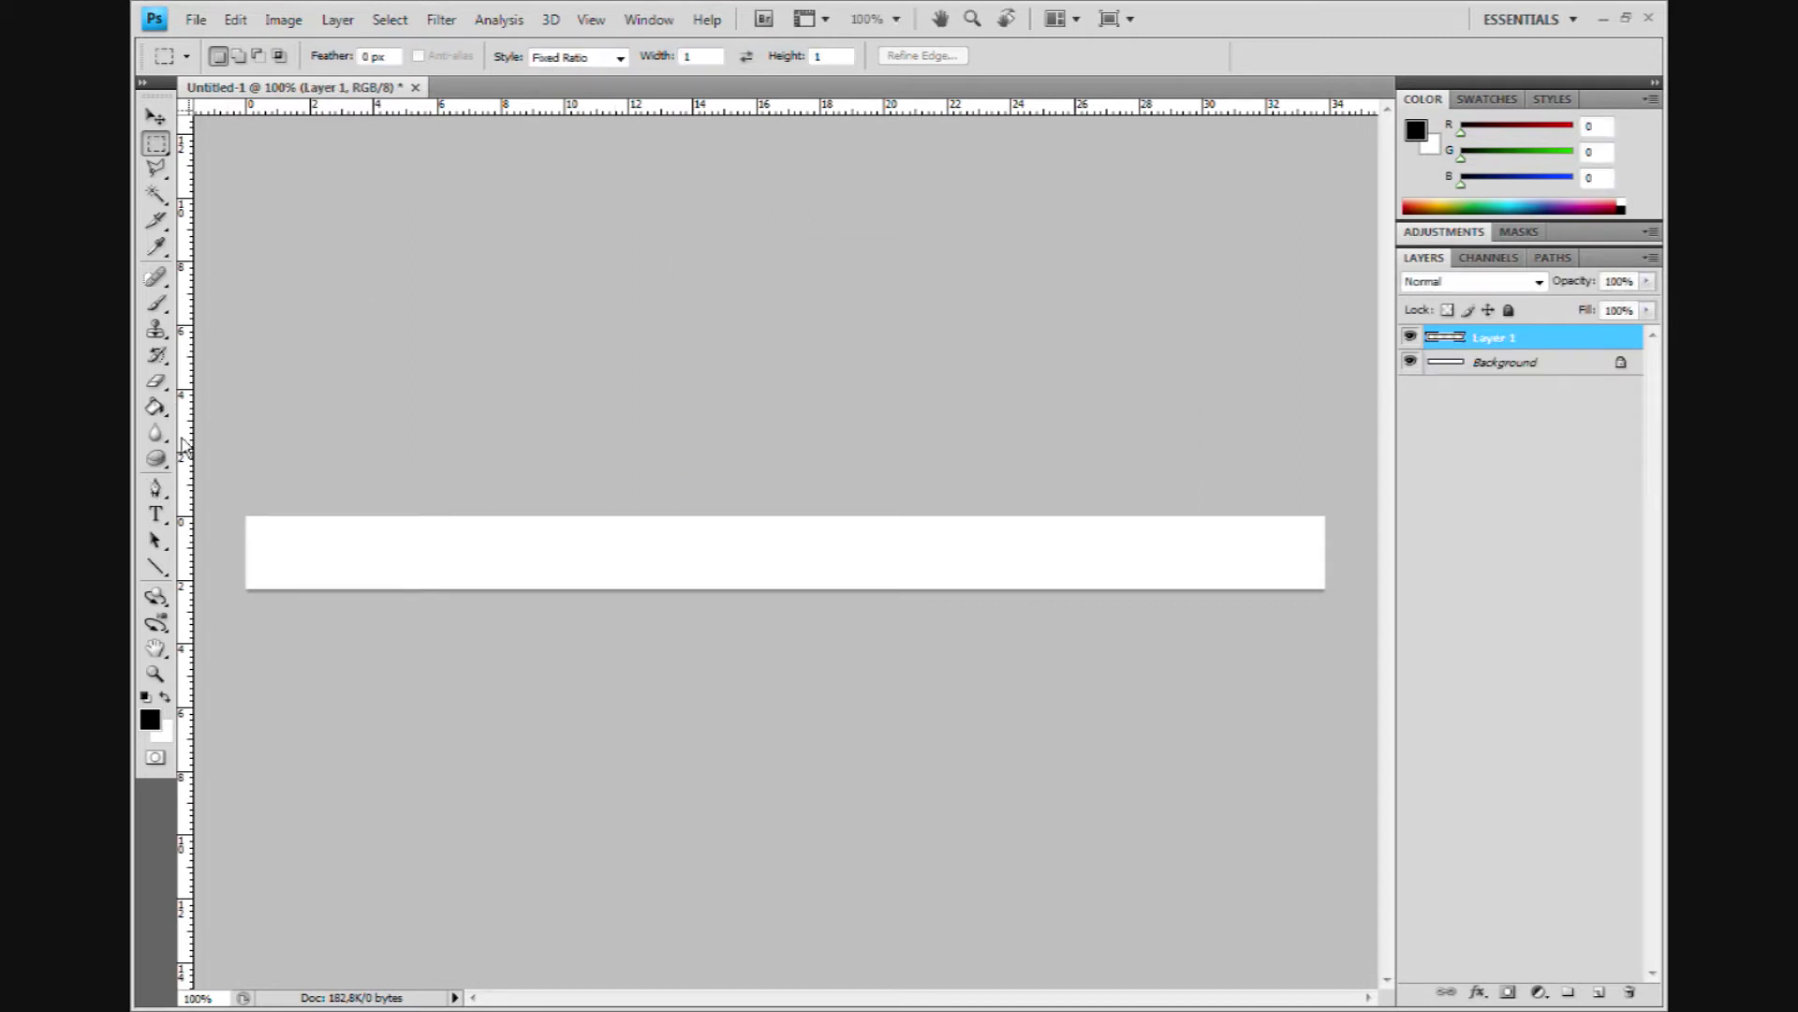
Select the Gradient Tool and bring up the Gradient Editor.
{"action": "left_click", "coordinate": [156, 407]}
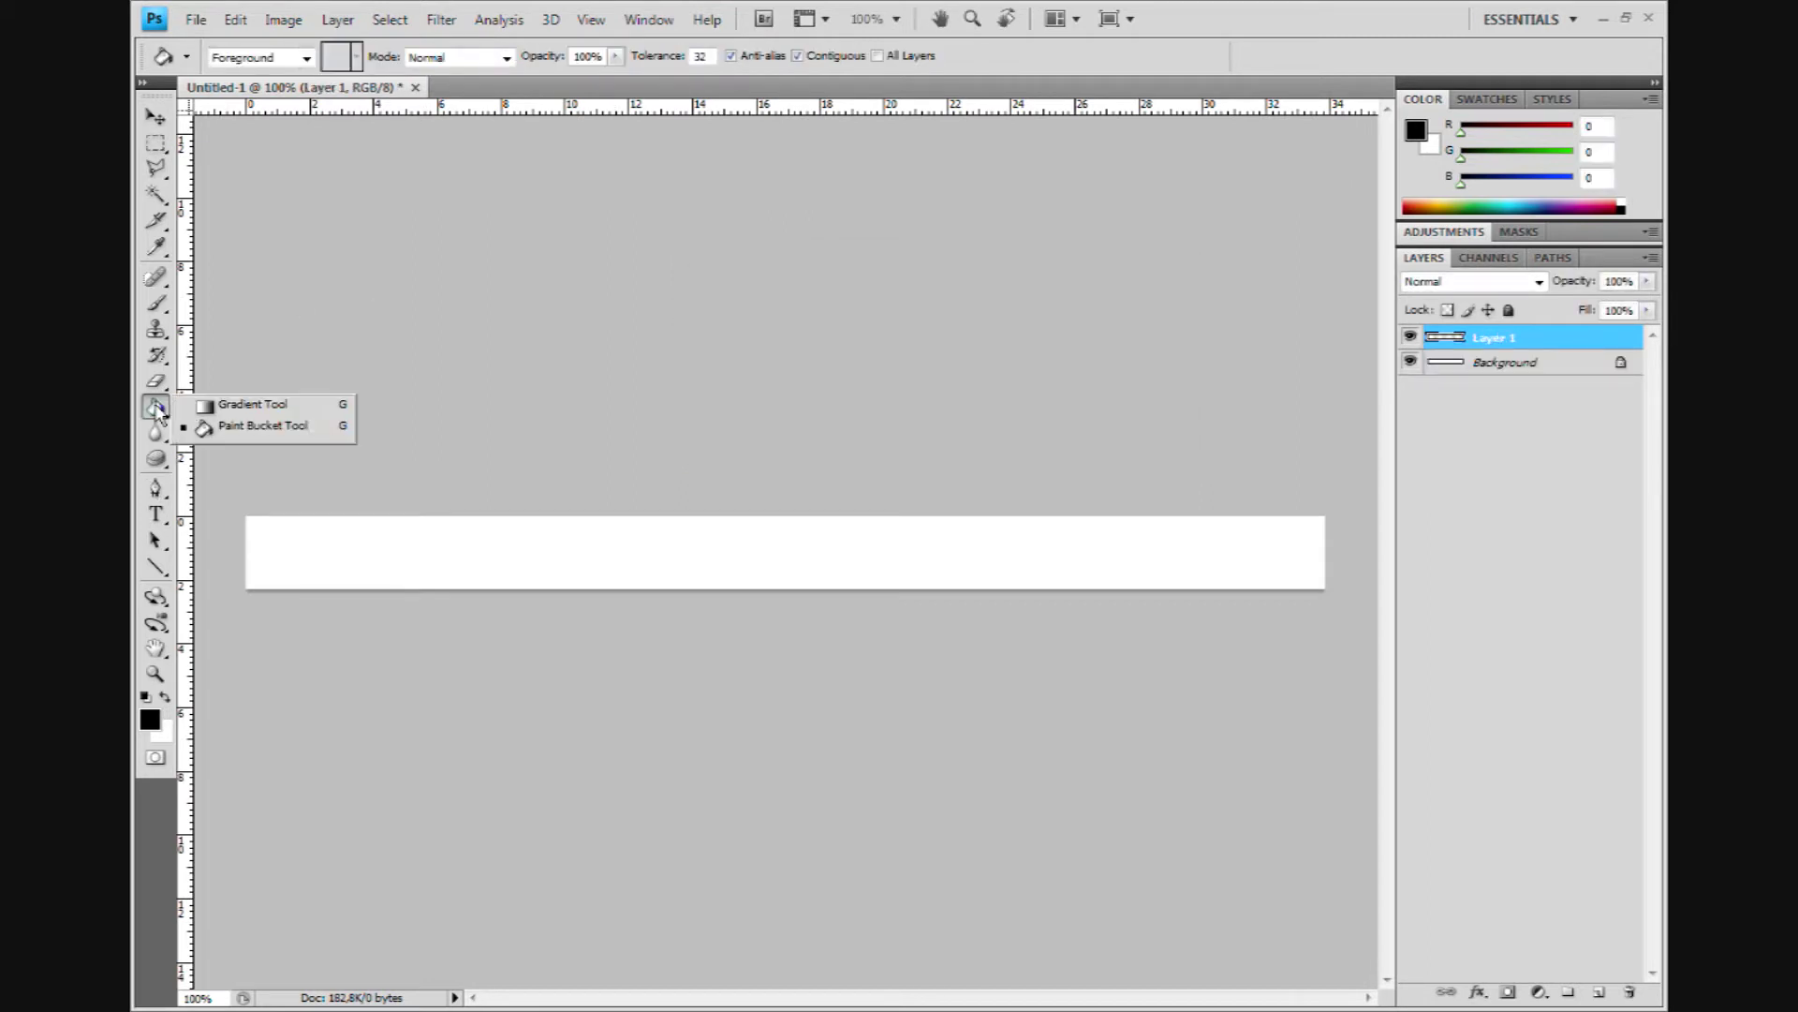
{"action": "left_click", "coordinate": [227, 409]}
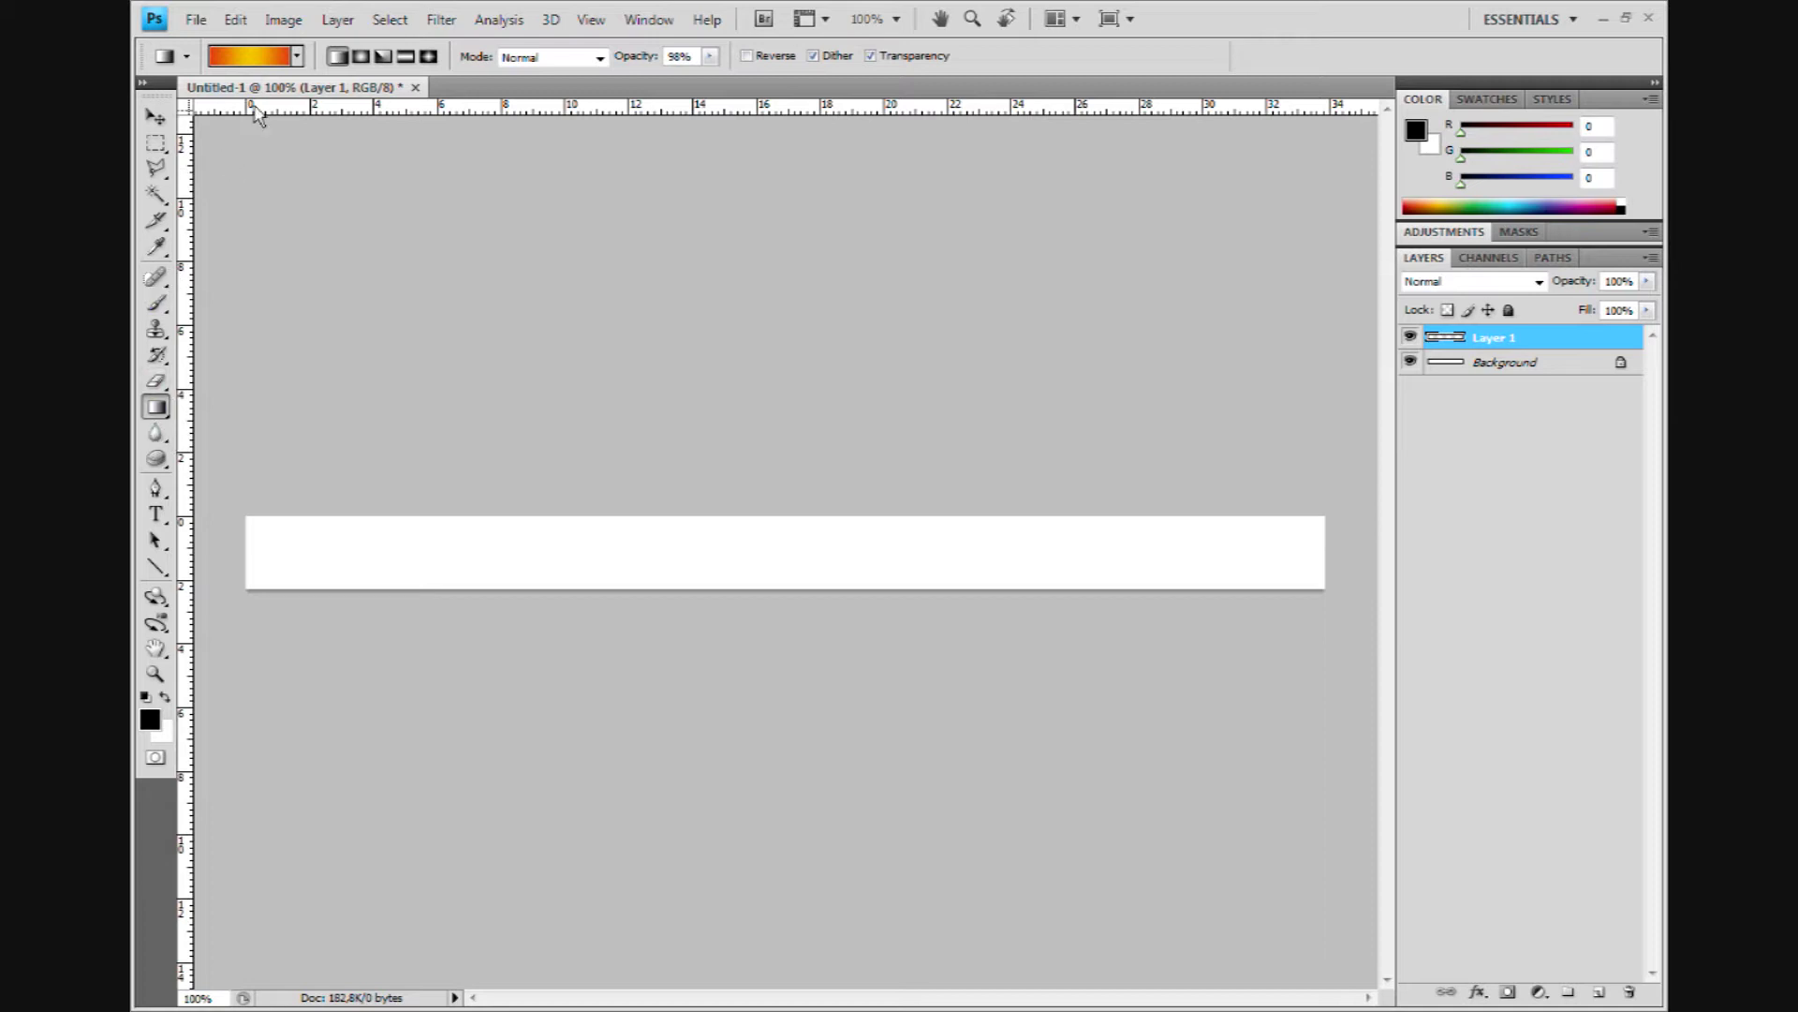
{"action": "left_click", "coordinate": [265, 58]}
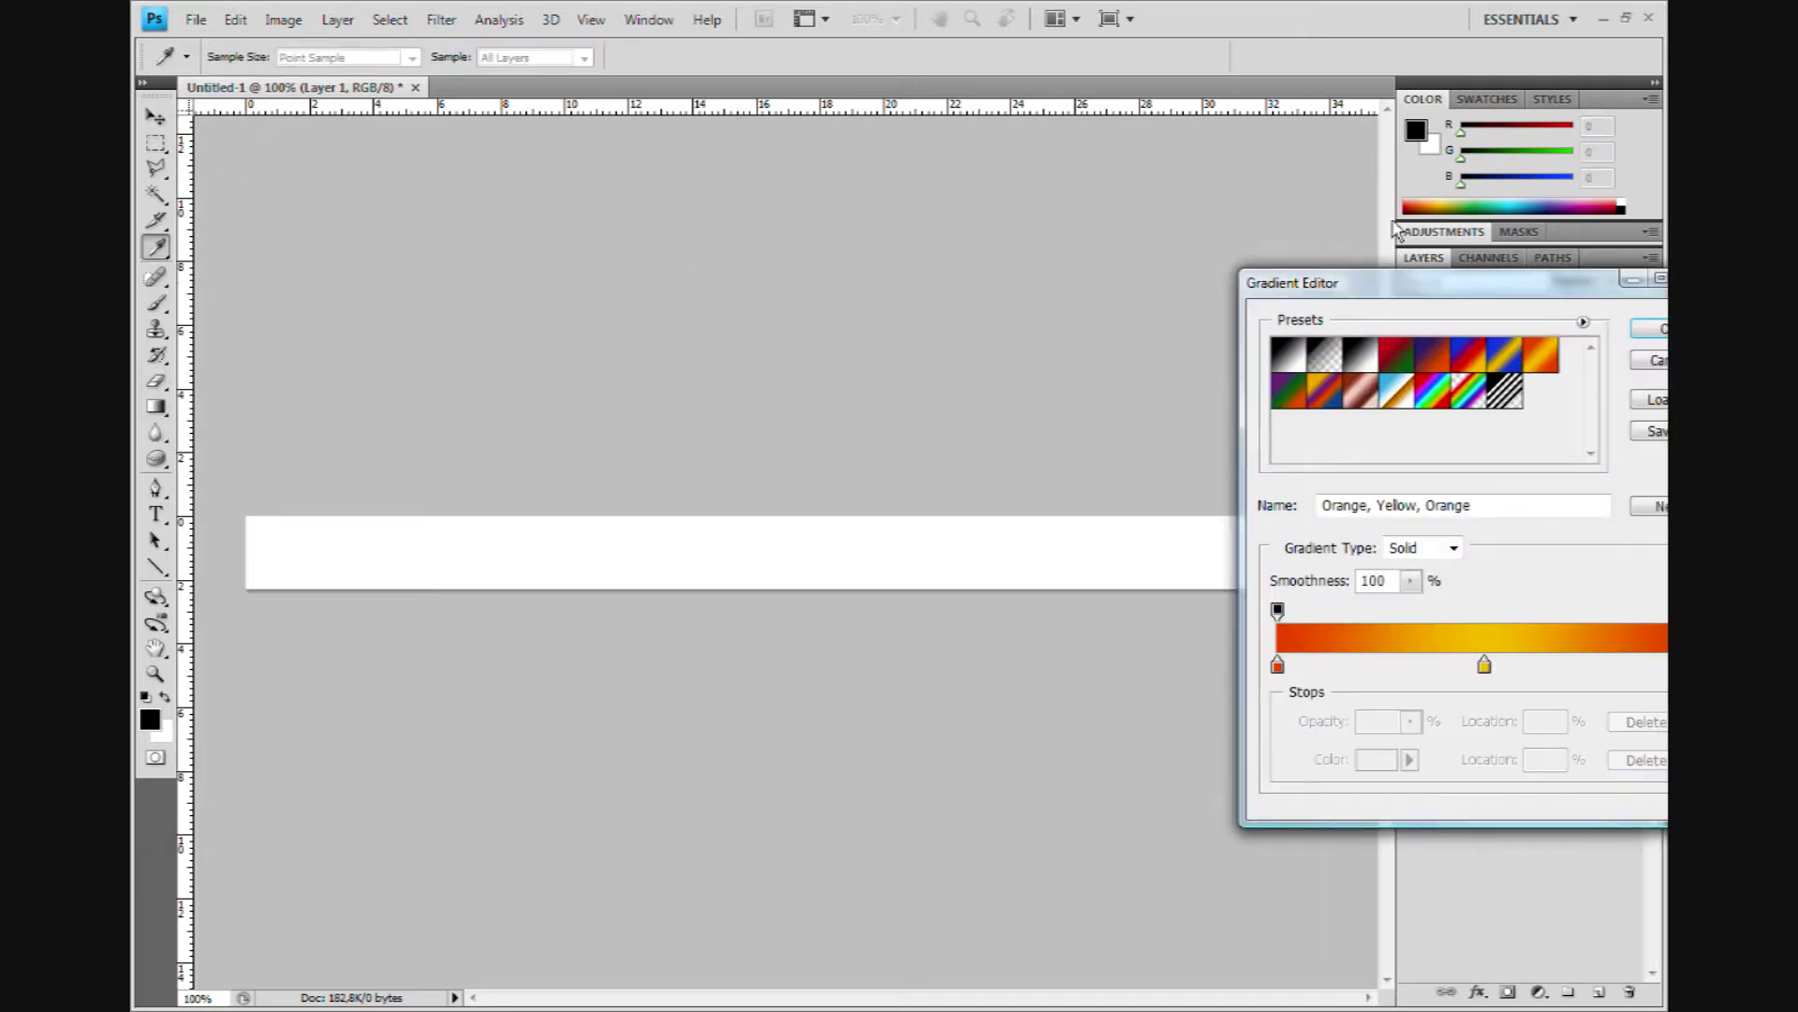
{"action": "left_click_drag", "start_coordinate": [1362, 286], "coordinate": [860, 231]}
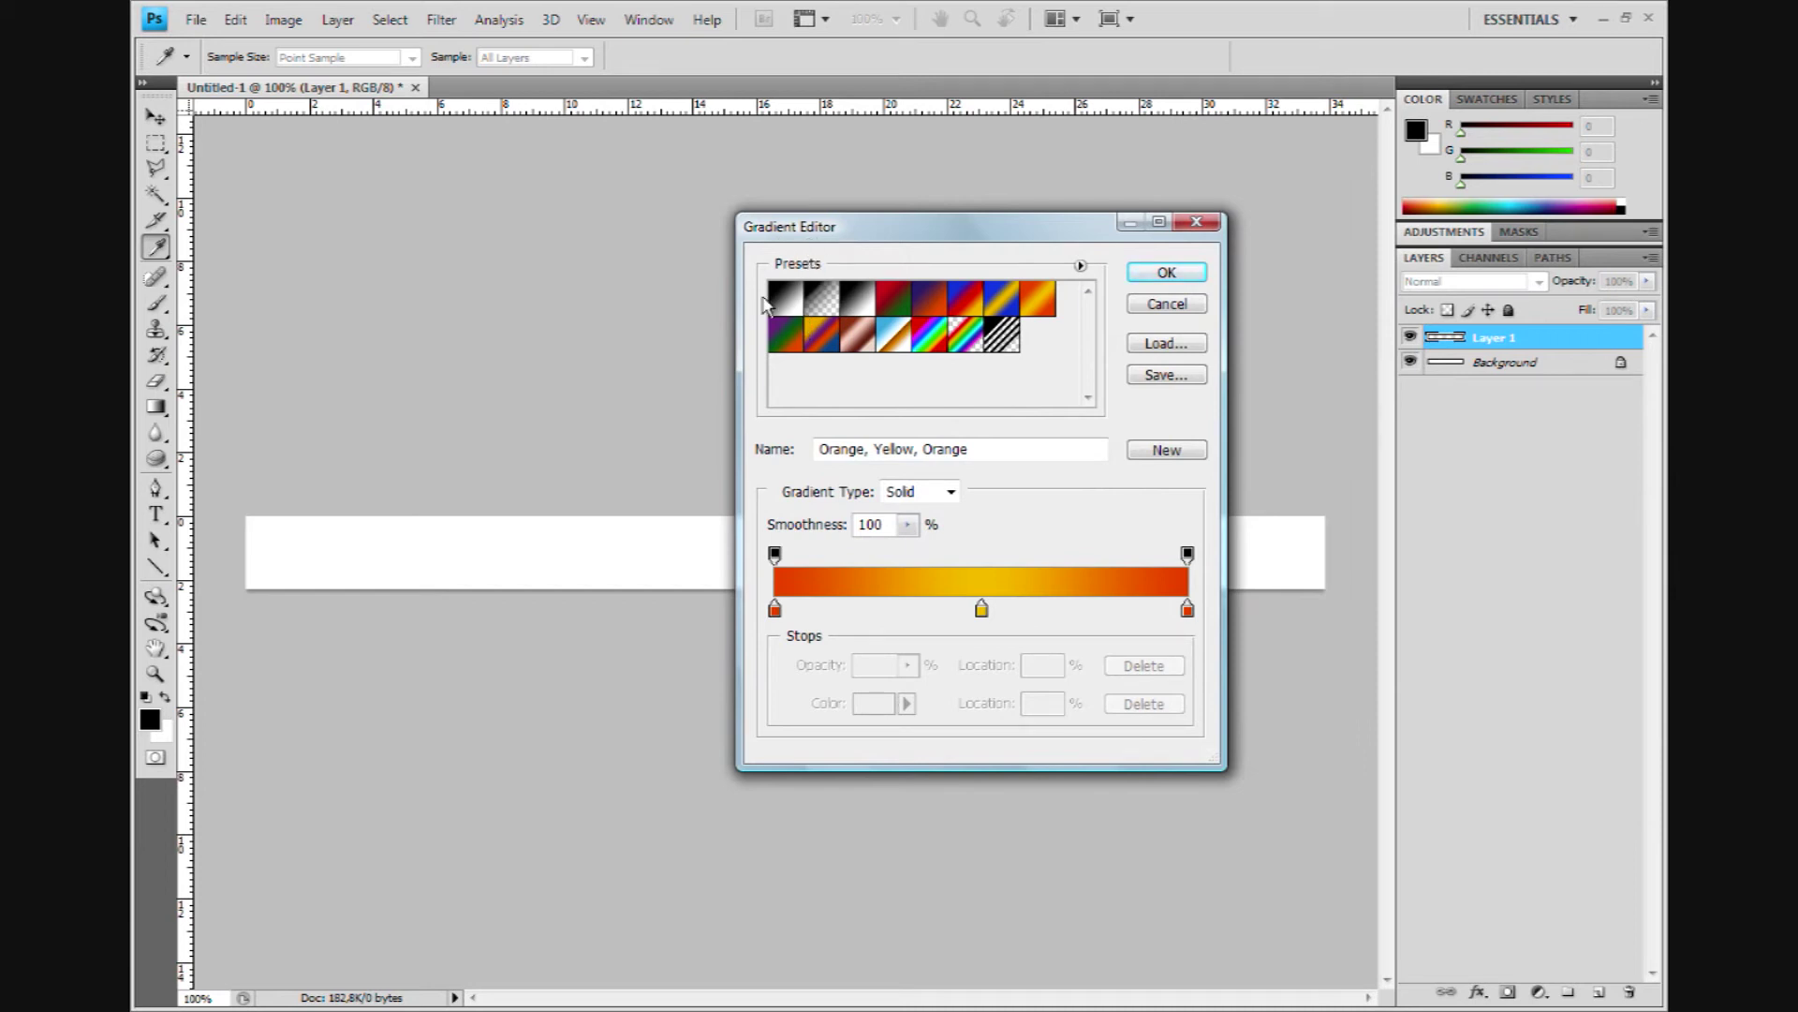
Browse the gradient presets and settle on Foreground to Background.
{"action": "left_click", "coordinate": [791, 347]}
{"action": "left_click", "coordinate": [856, 348]}
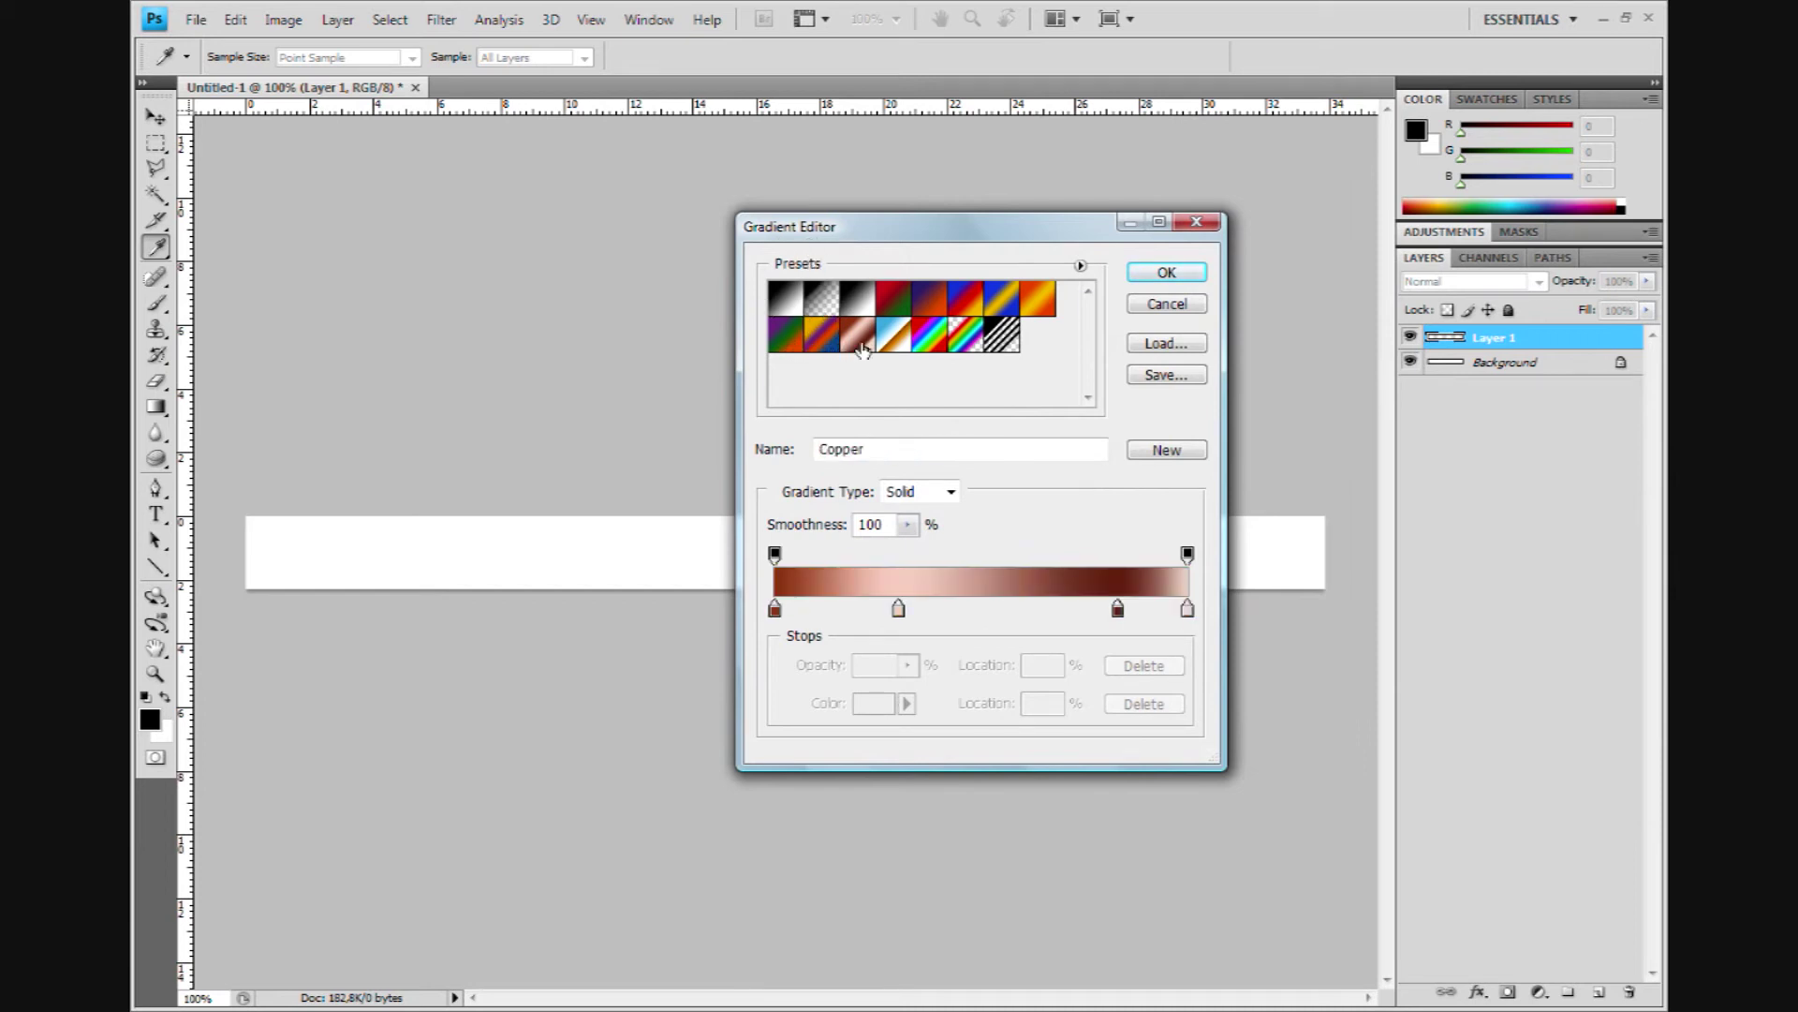
{"action": "left_click", "coordinate": [894, 349]}
{"action": "left_click", "coordinate": [928, 350]}
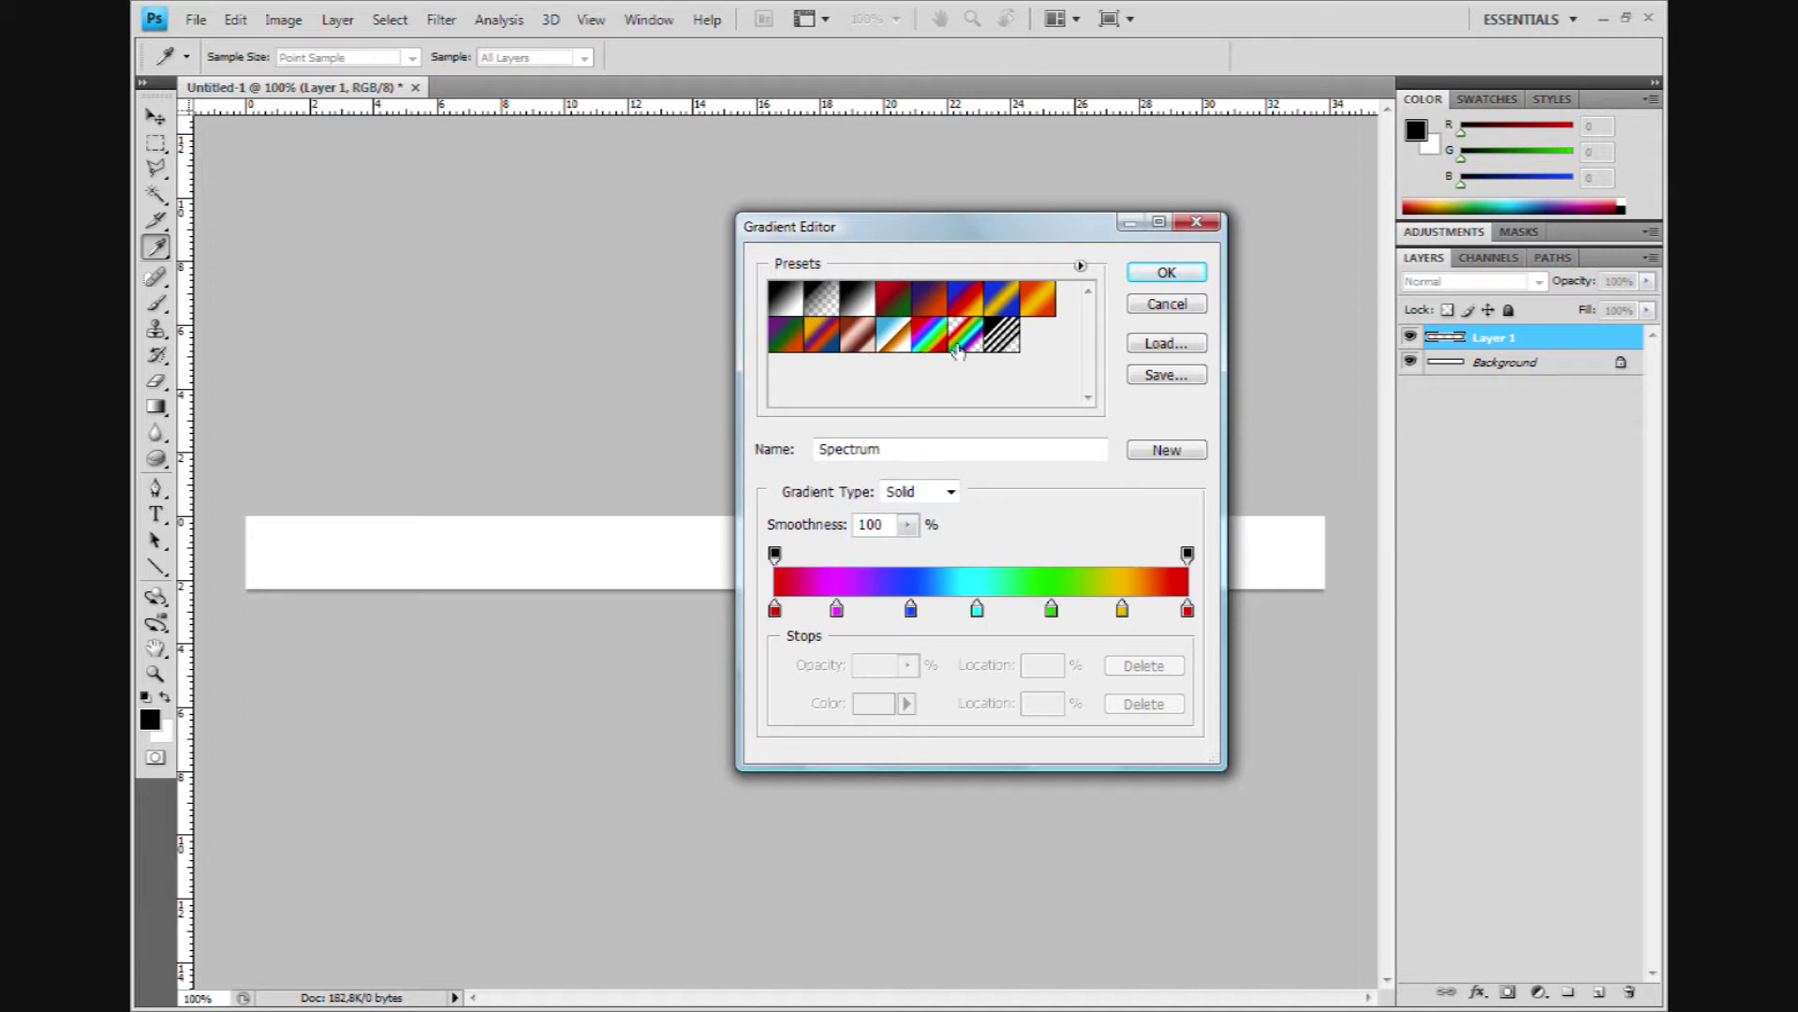
{"action": "left_click", "coordinate": [965, 350]}
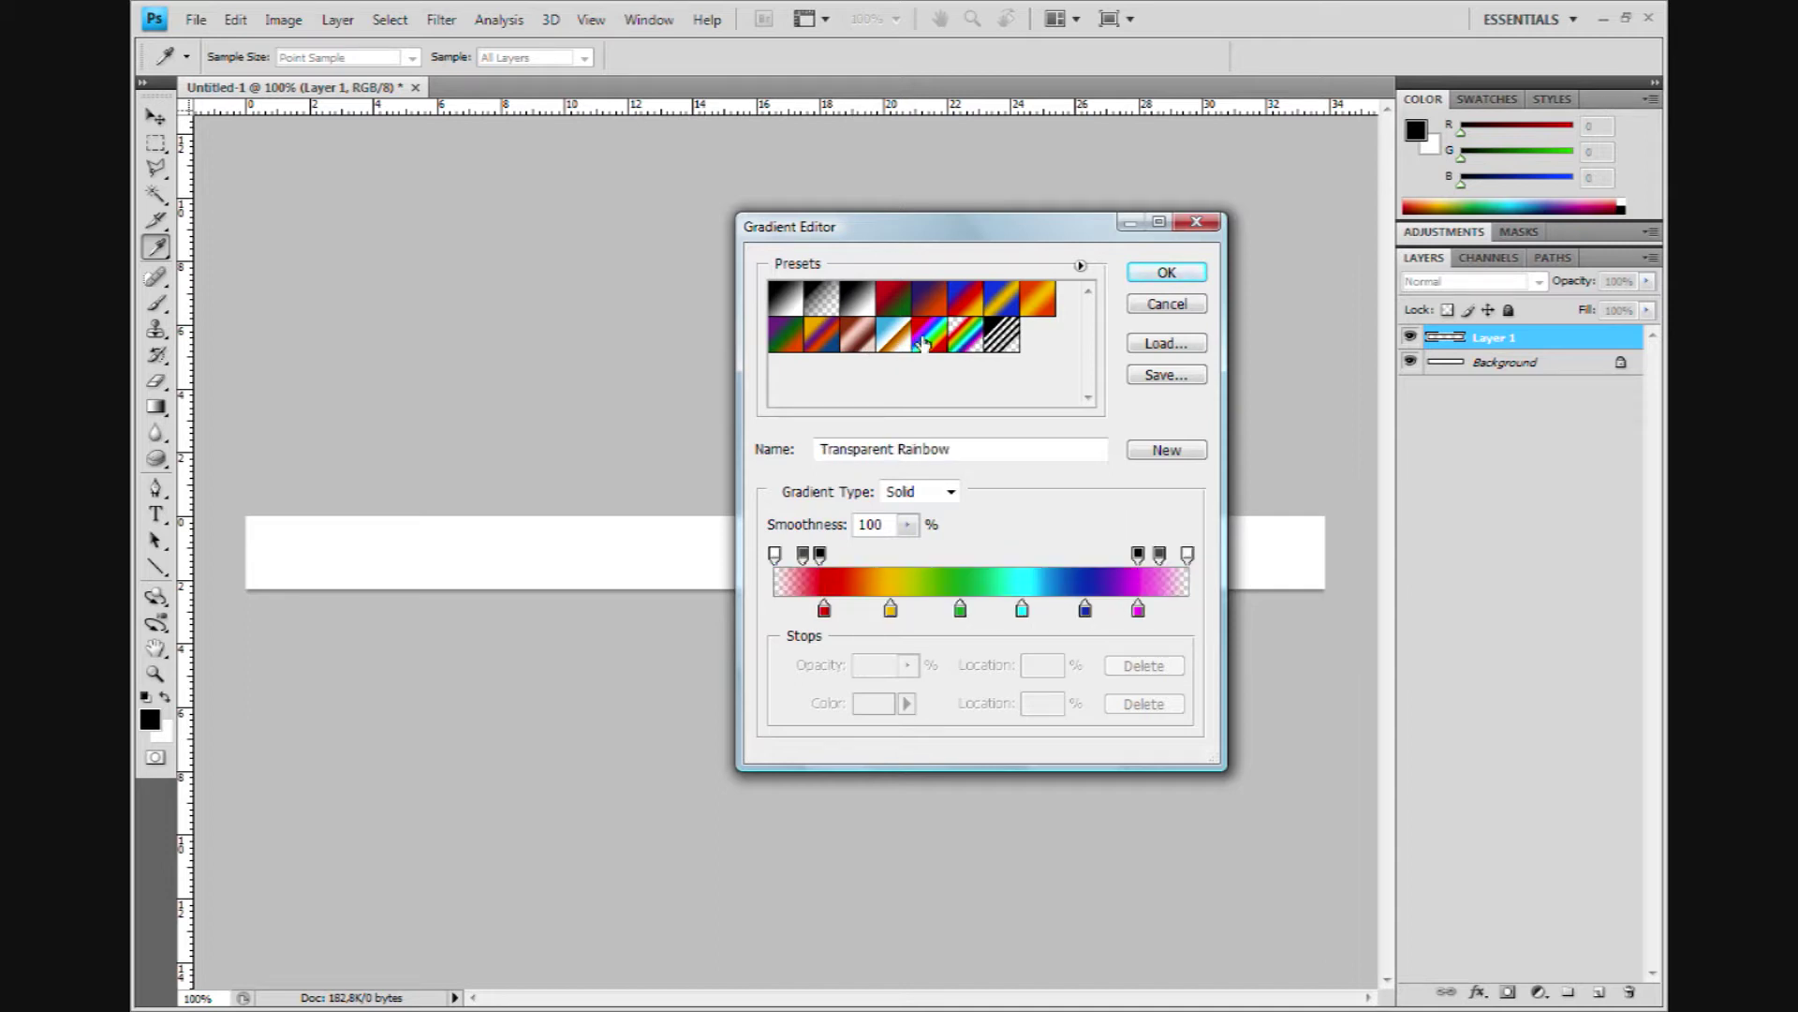
{"action": "left_click", "coordinate": [923, 343]}
{"action": "left_click", "coordinate": [1010, 345]}
{"action": "left_click", "coordinate": [1029, 307]}
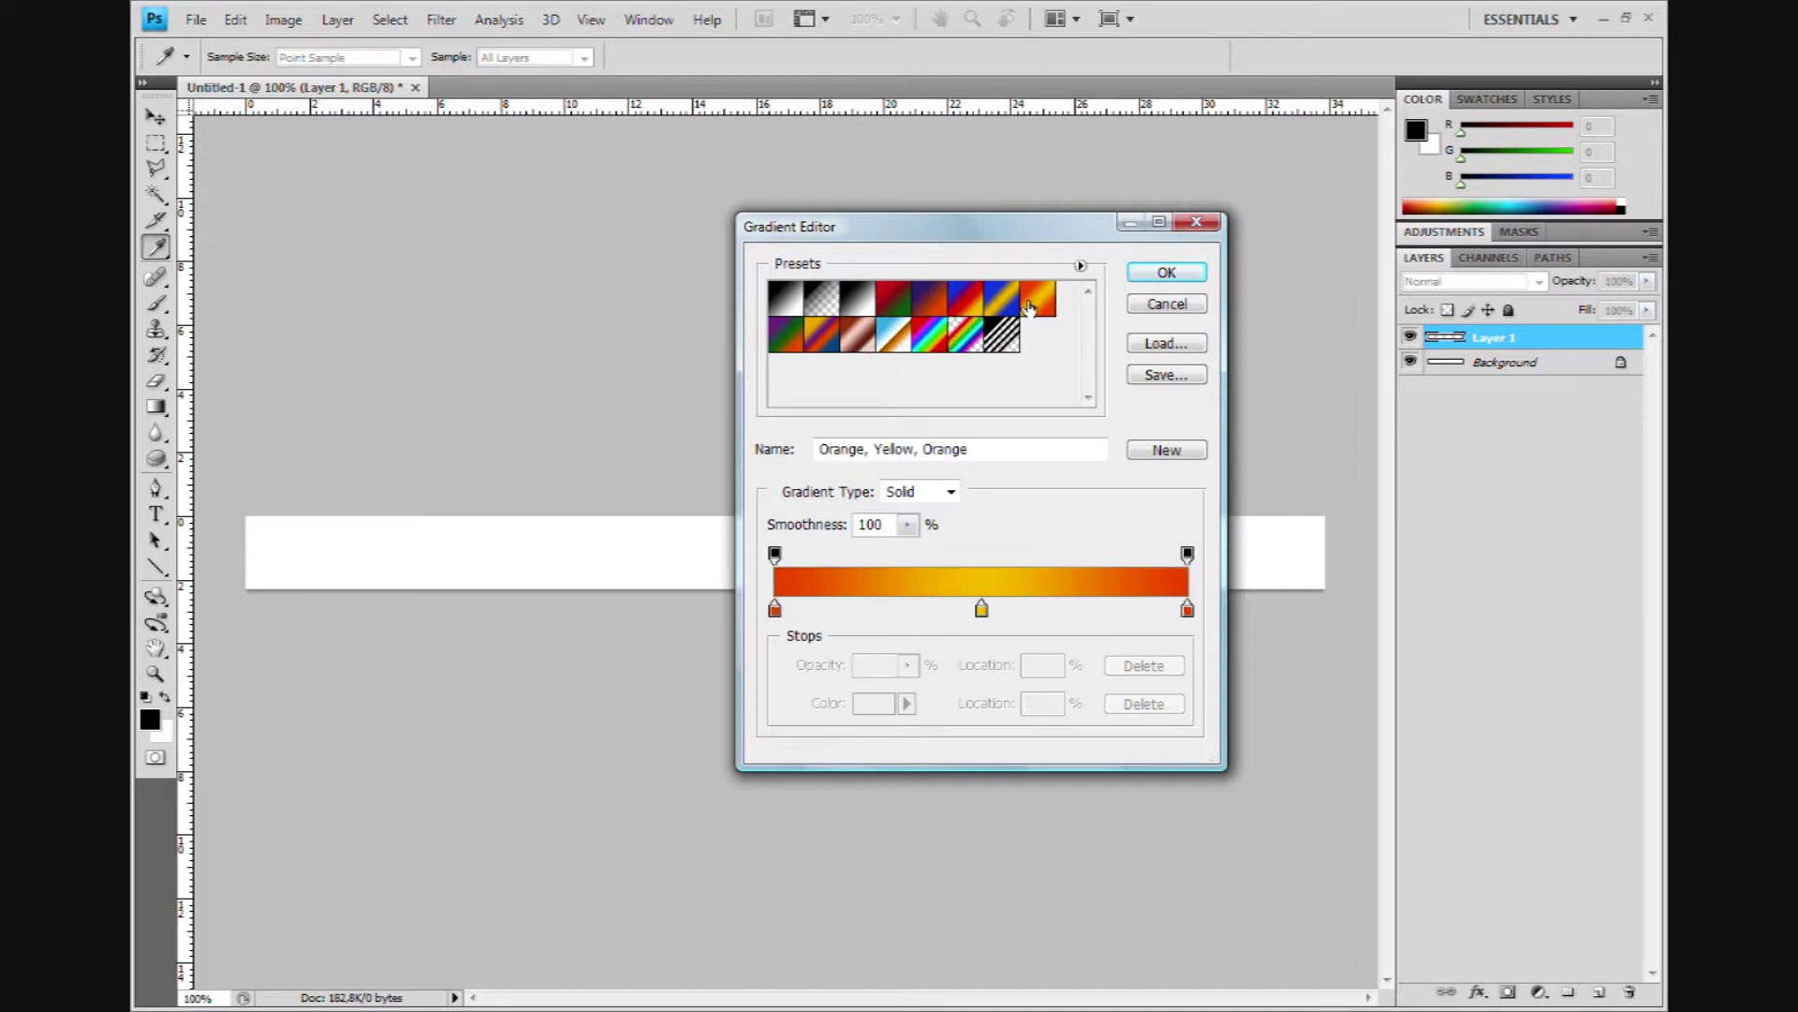
{"action": "left_click", "coordinate": [925, 305]}
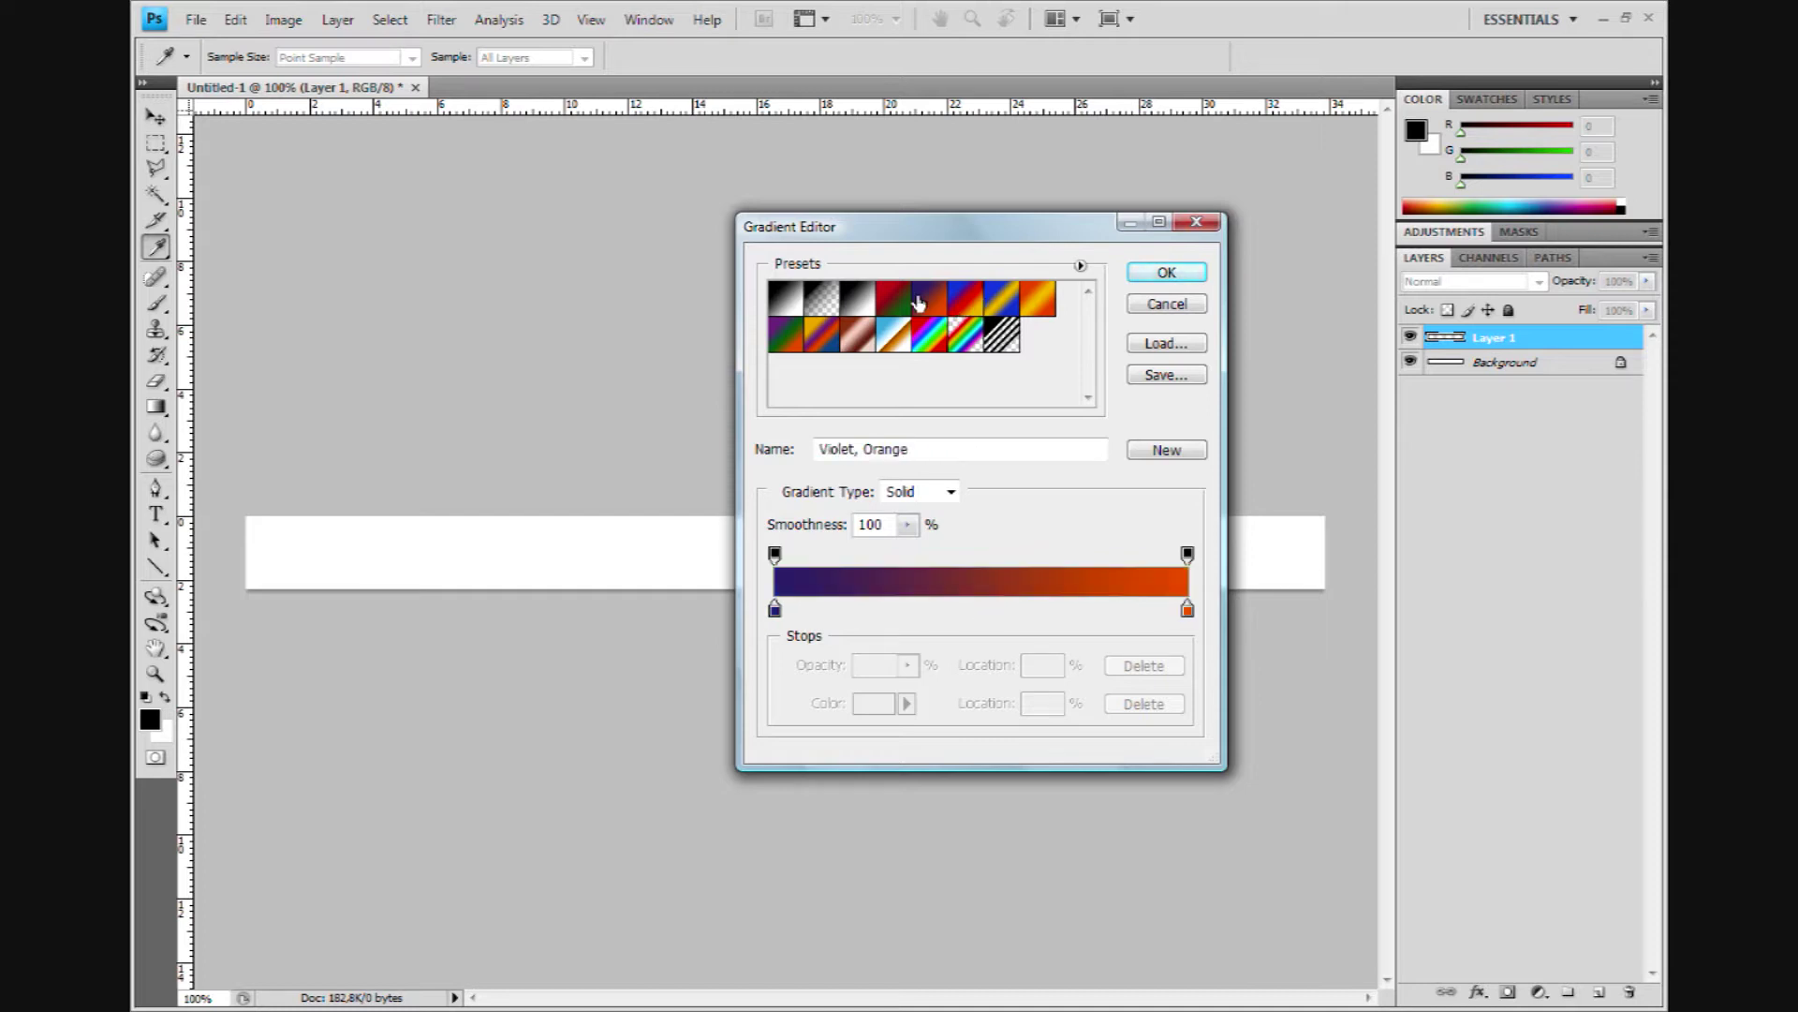
{"action": "left_click", "coordinate": [788, 309]}
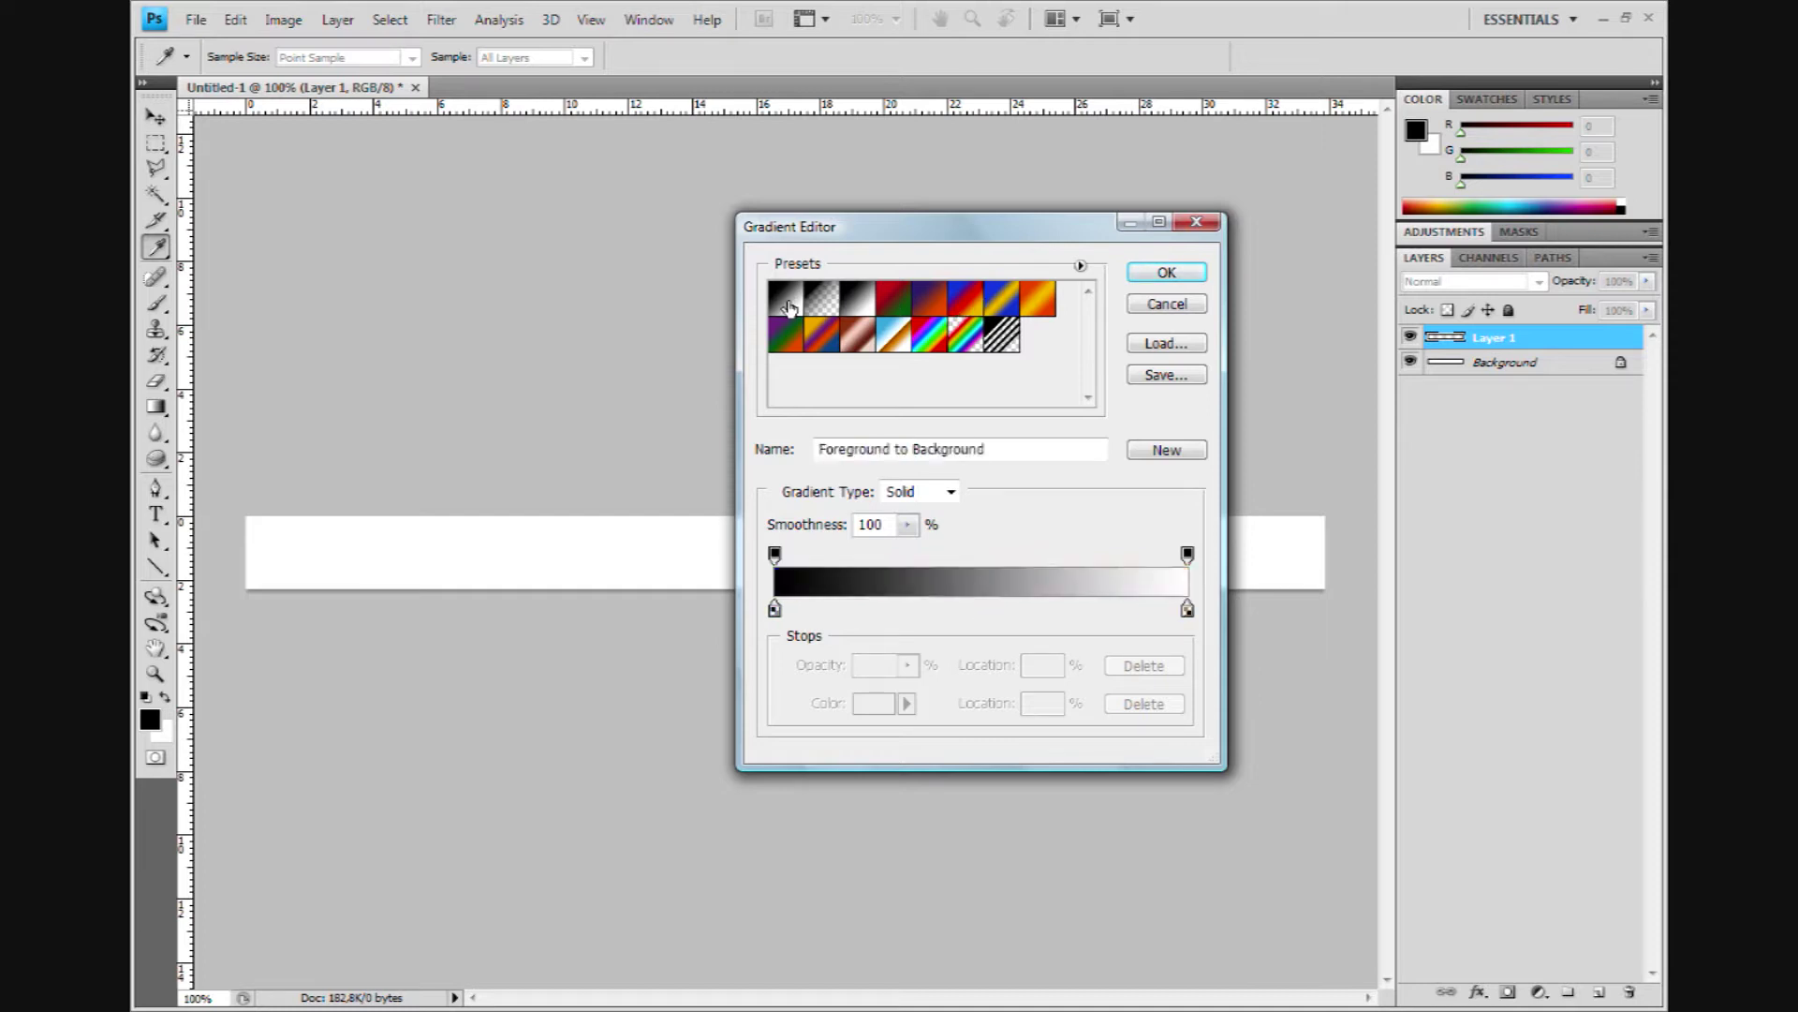
Set the left gradient stop to bright cyan 09fcf9.
{"action": "double_click", "coordinate": [774, 609]}
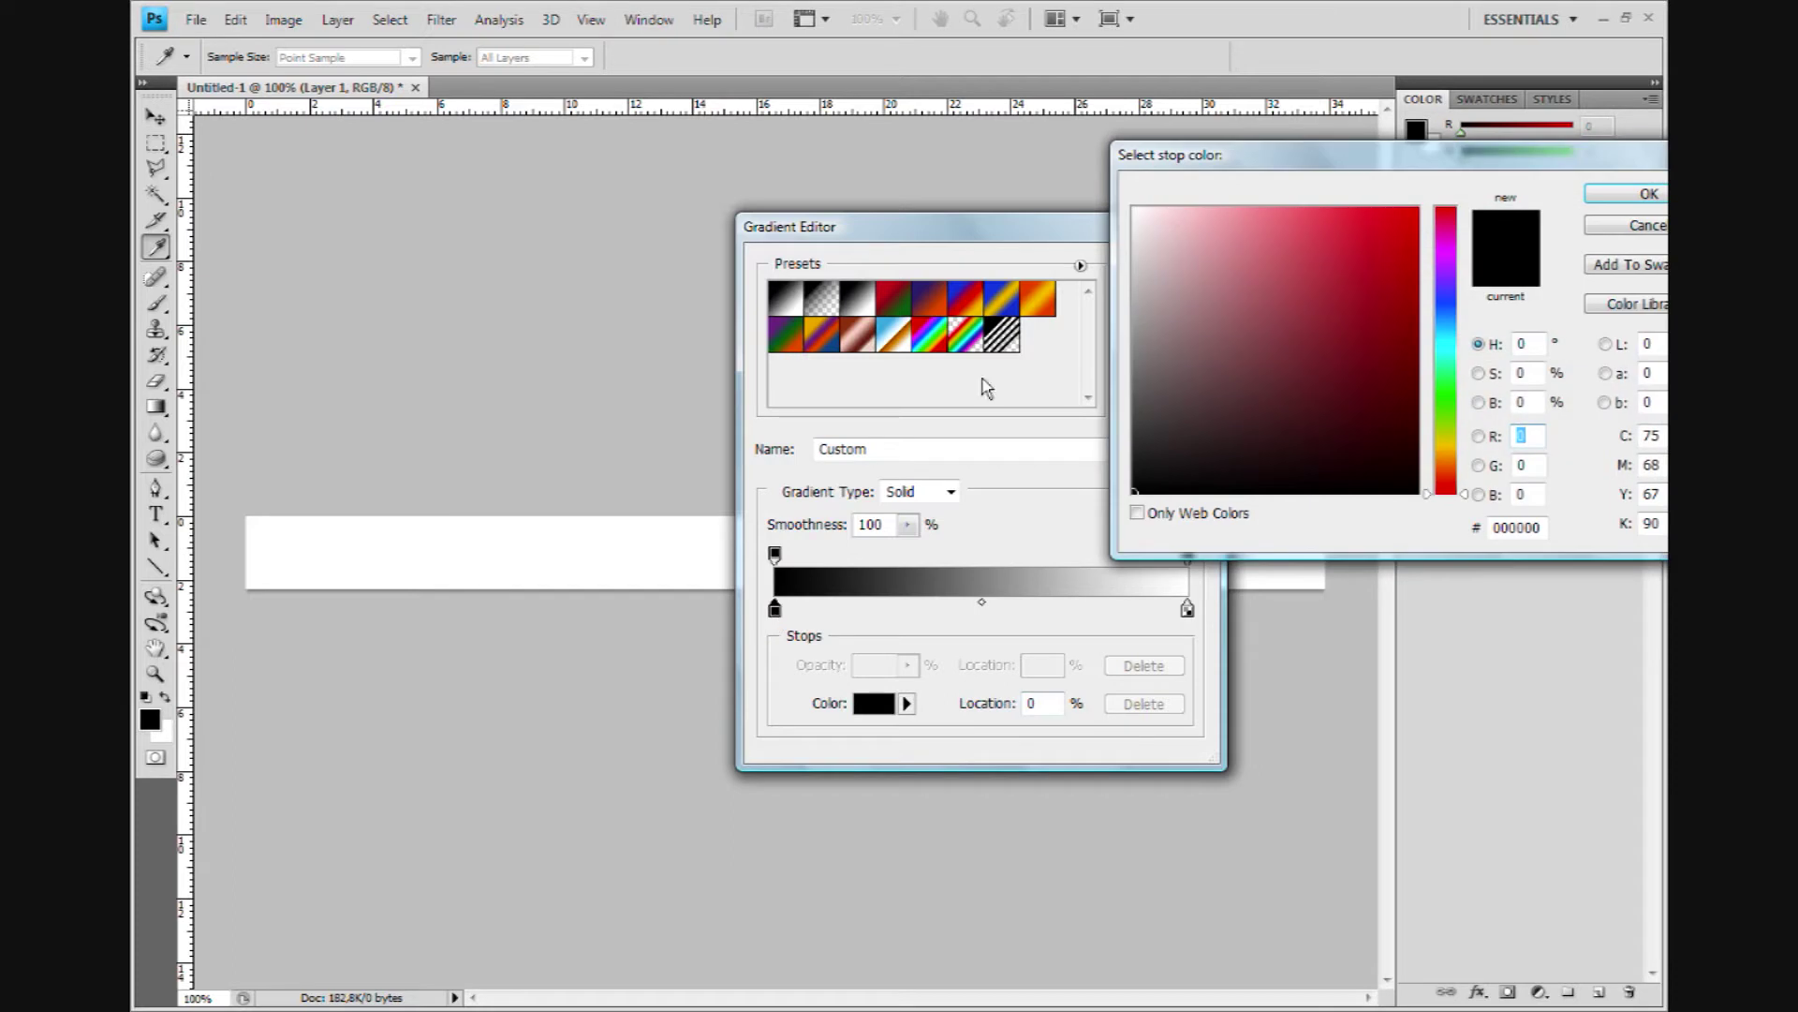
{"action": "mouse_move", "coordinate": [1347, 160]}
{"action": "left_mouse_down"}
{"action": "mouse_move", "coordinate": [904, 129]}
{"action": "mouse_move", "coordinate": [856, 147]}
{"action": "left_mouse_up"}
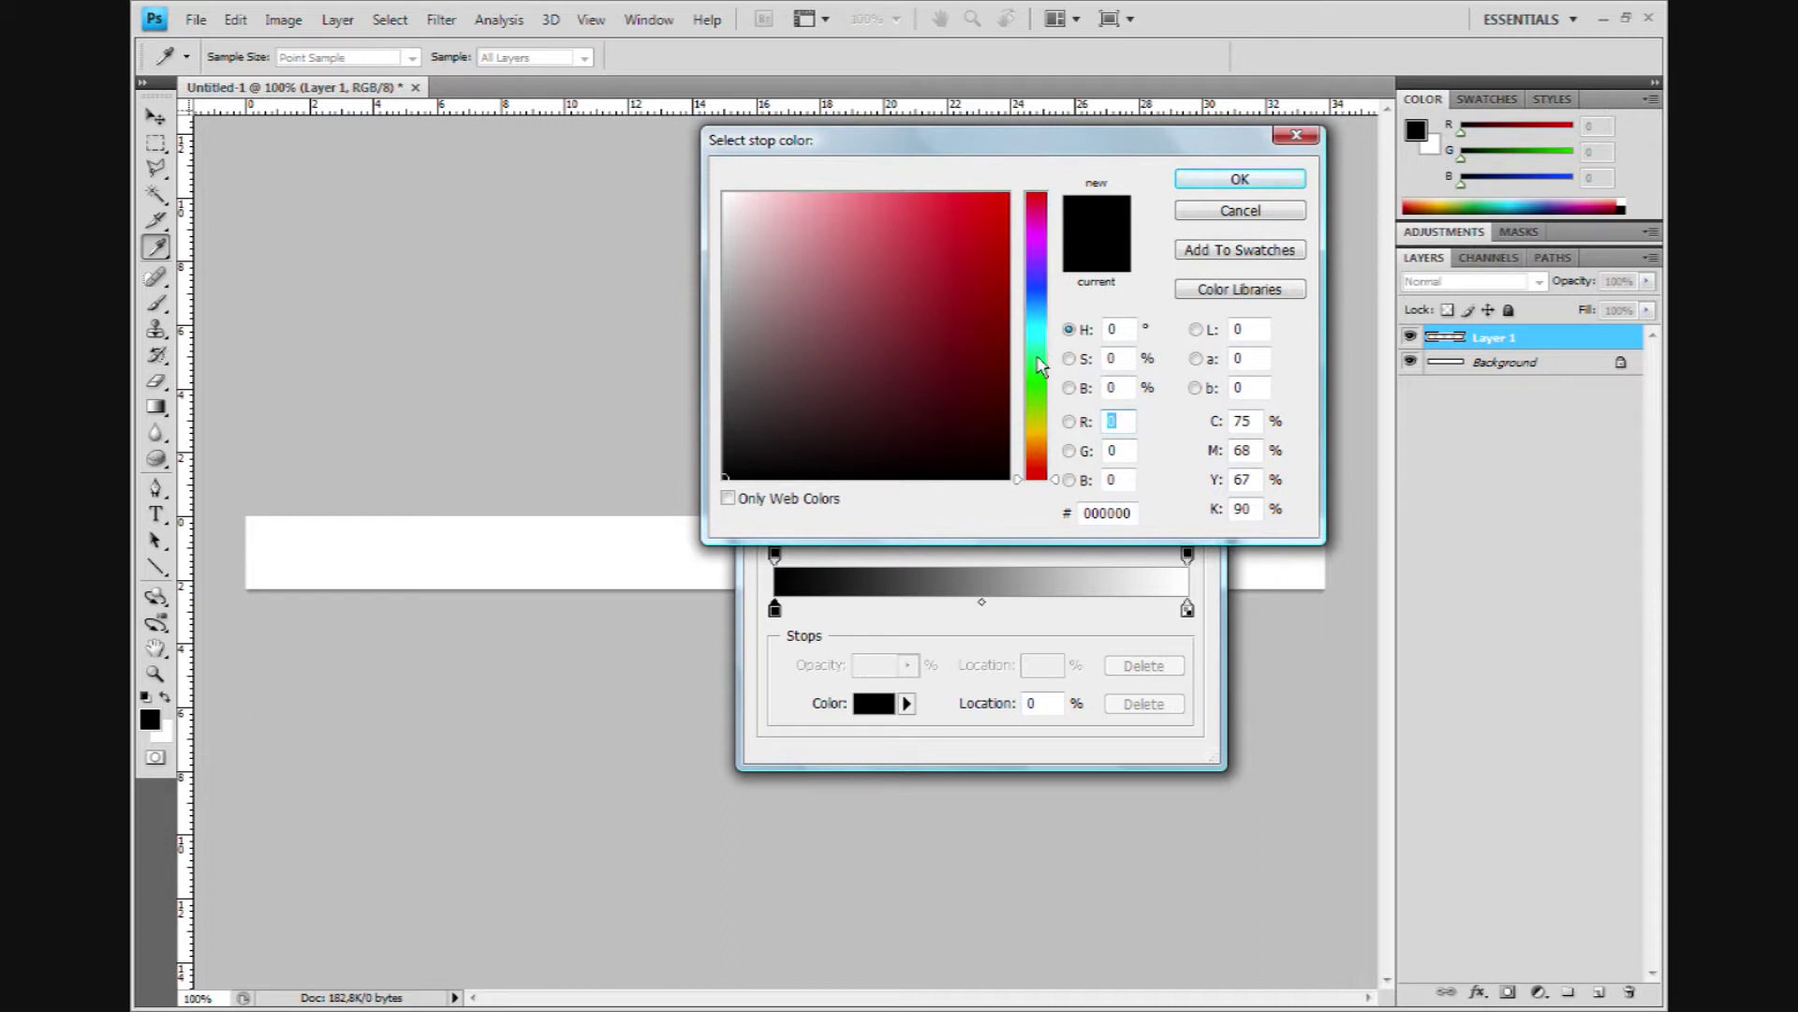
{"action": "left_click", "coordinate": [1036, 336]}
{"action": "left_click", "coordinate": [1000, 197]}
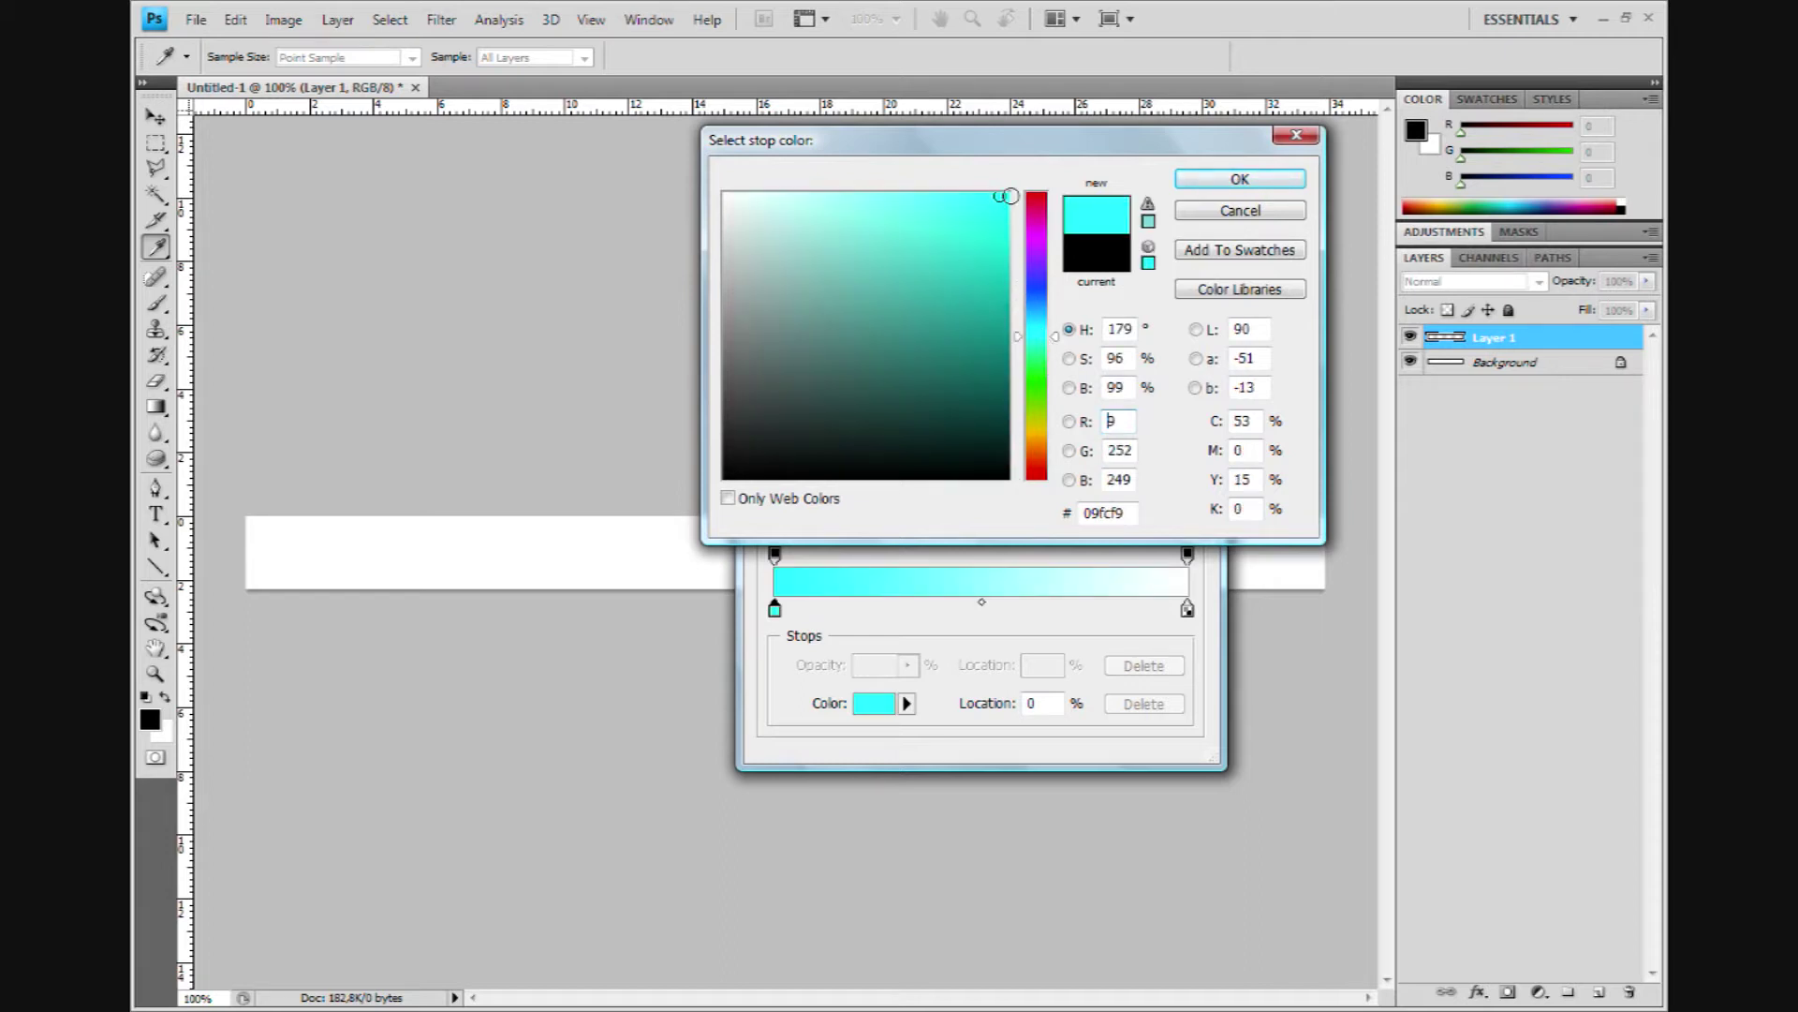
{"action": "left_click", "coordinate": [1216, 183]}
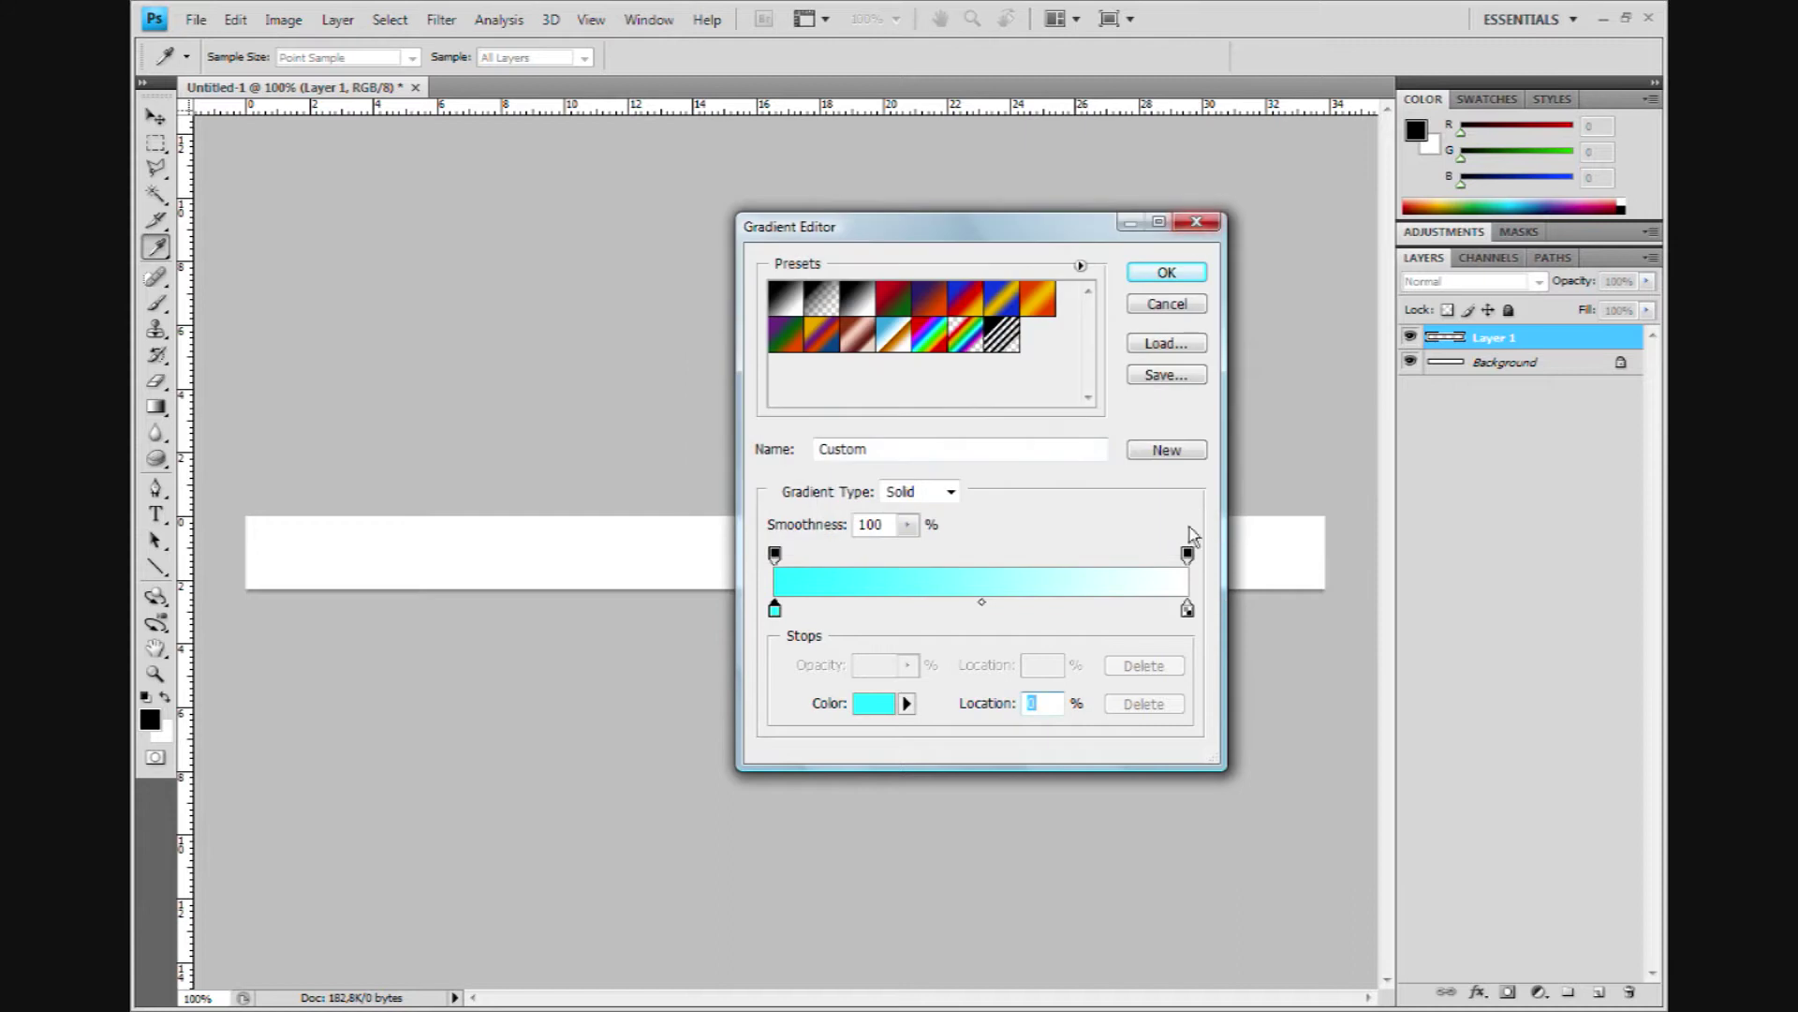
Set the right gradient stop to a strong blue.
{"action": "double_click", "coordinate": [1186, 609]}
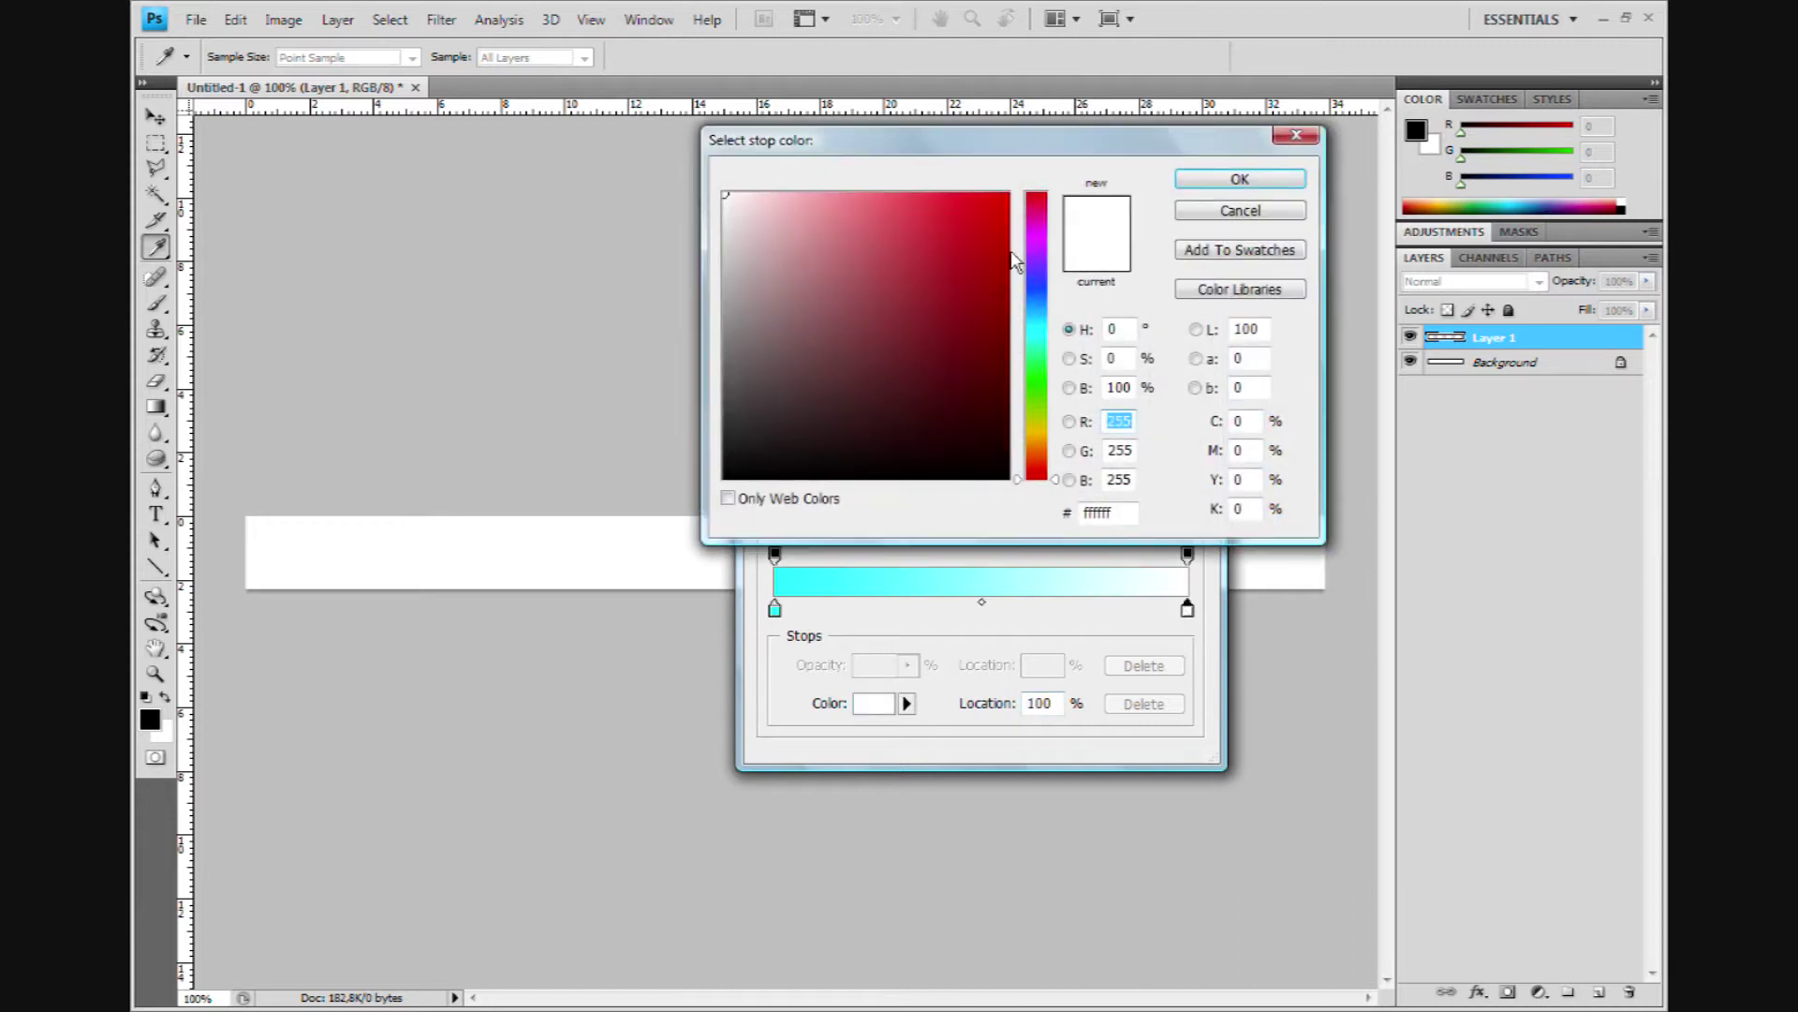
{"action": "left_click", "coordinate": [1038, 295]}
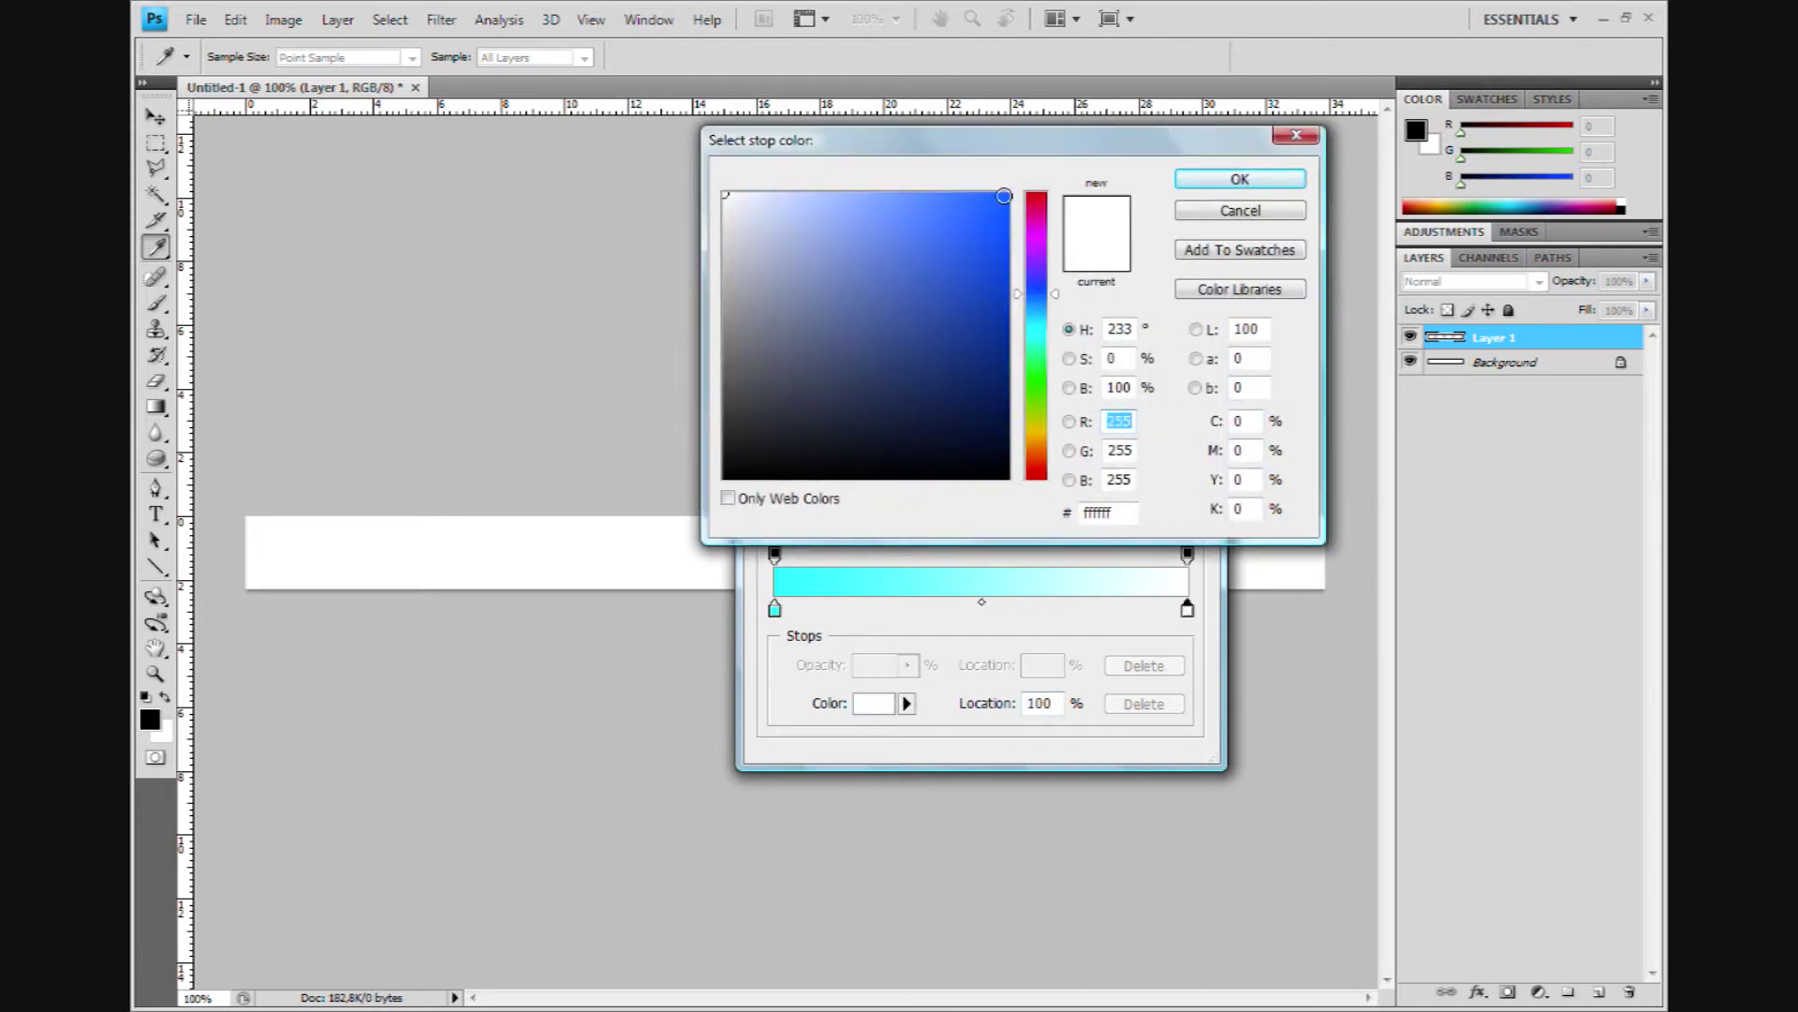
{"action": "left_click", "coordinate": [1004, 196]}
{"action": "left_click", "coordinate": [1210, 178]}
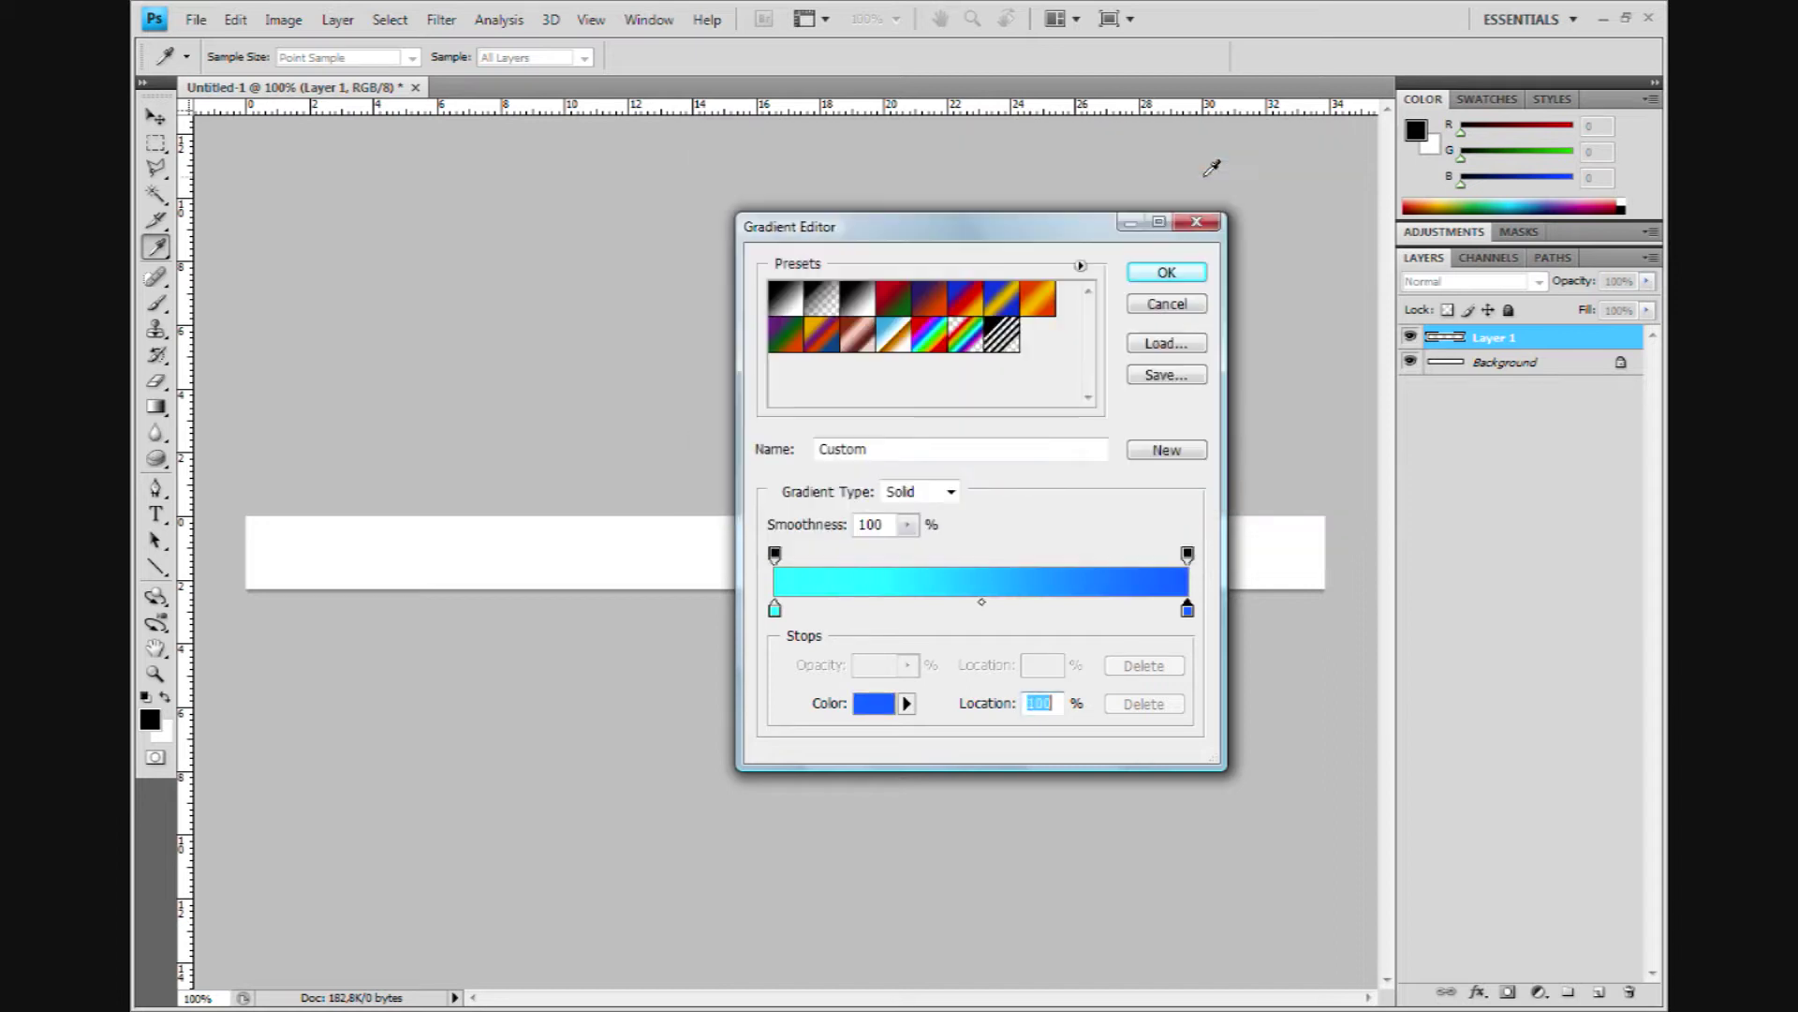
Fill the banner with a vertical gradient dragged from the strip's bottom to its top.
{"action": "left_click", "coordinate": [1161, 274]}
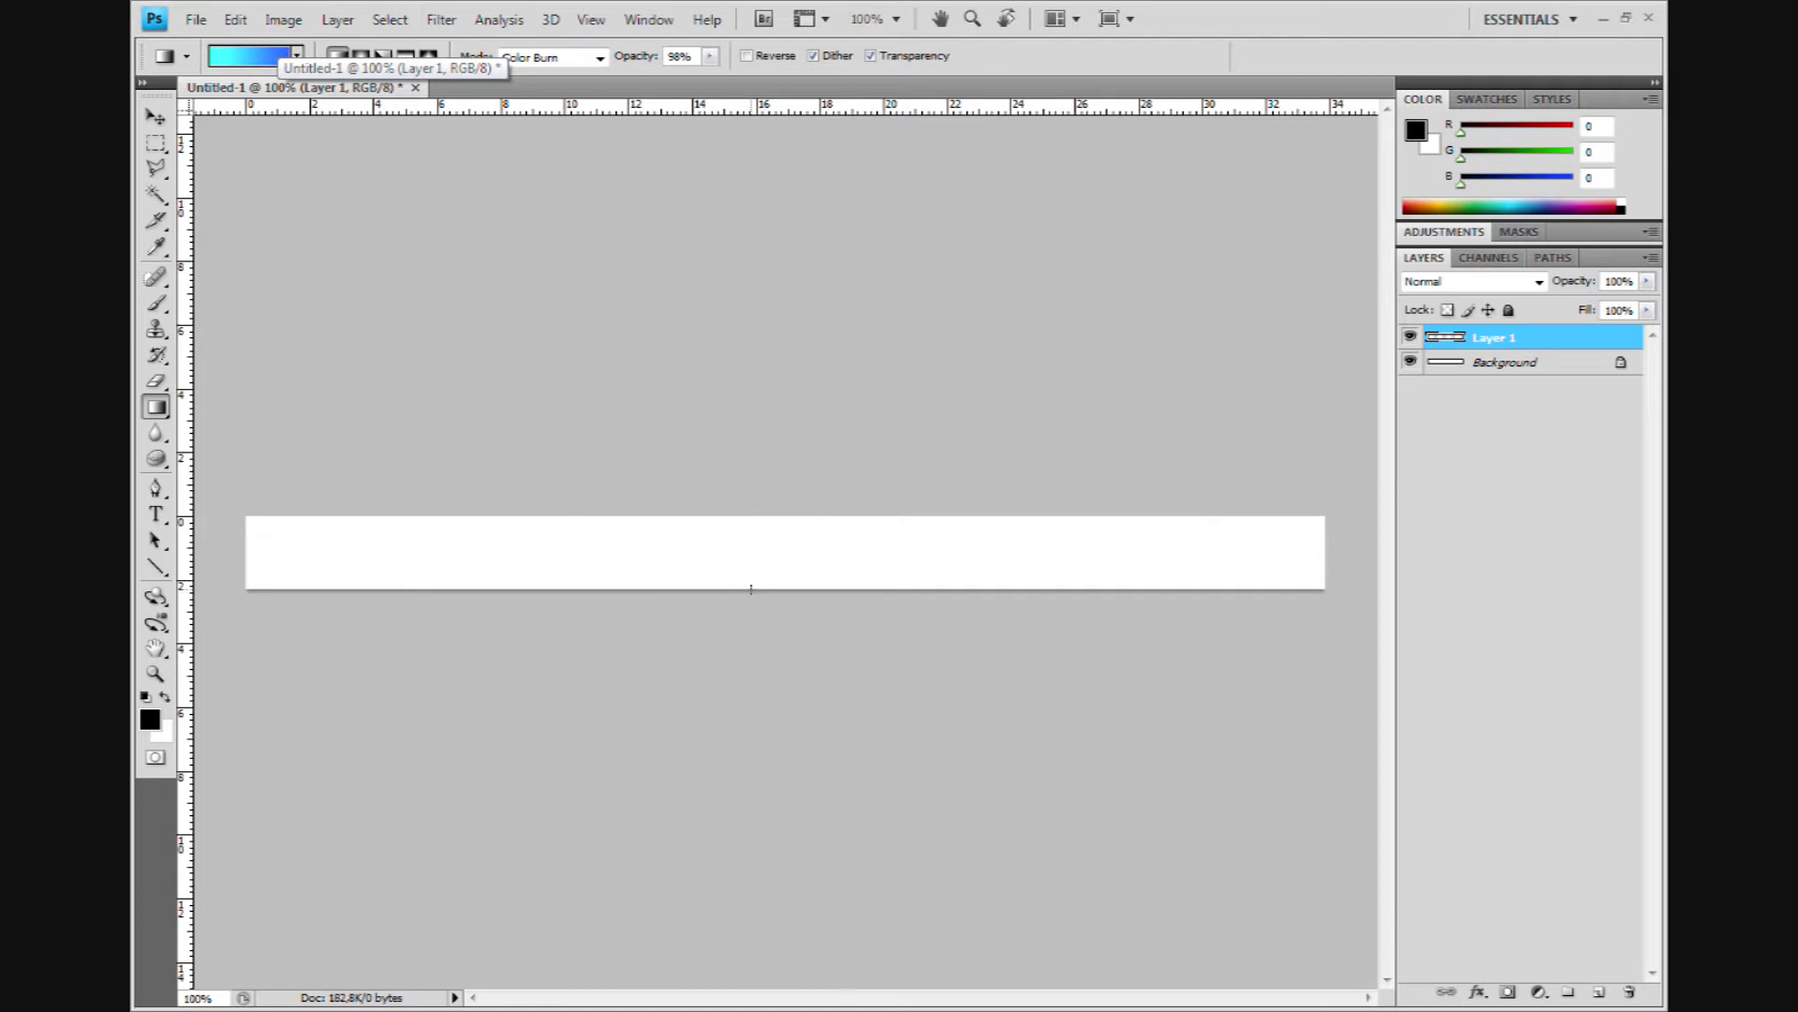
{"action": "left_click_drag", "start_coordinate": [757, 574], "coordinate": [748, 518]}
{"action": "left_click_drag", "start_coordinate": [753, 513], "coordinate": [753, 511]}
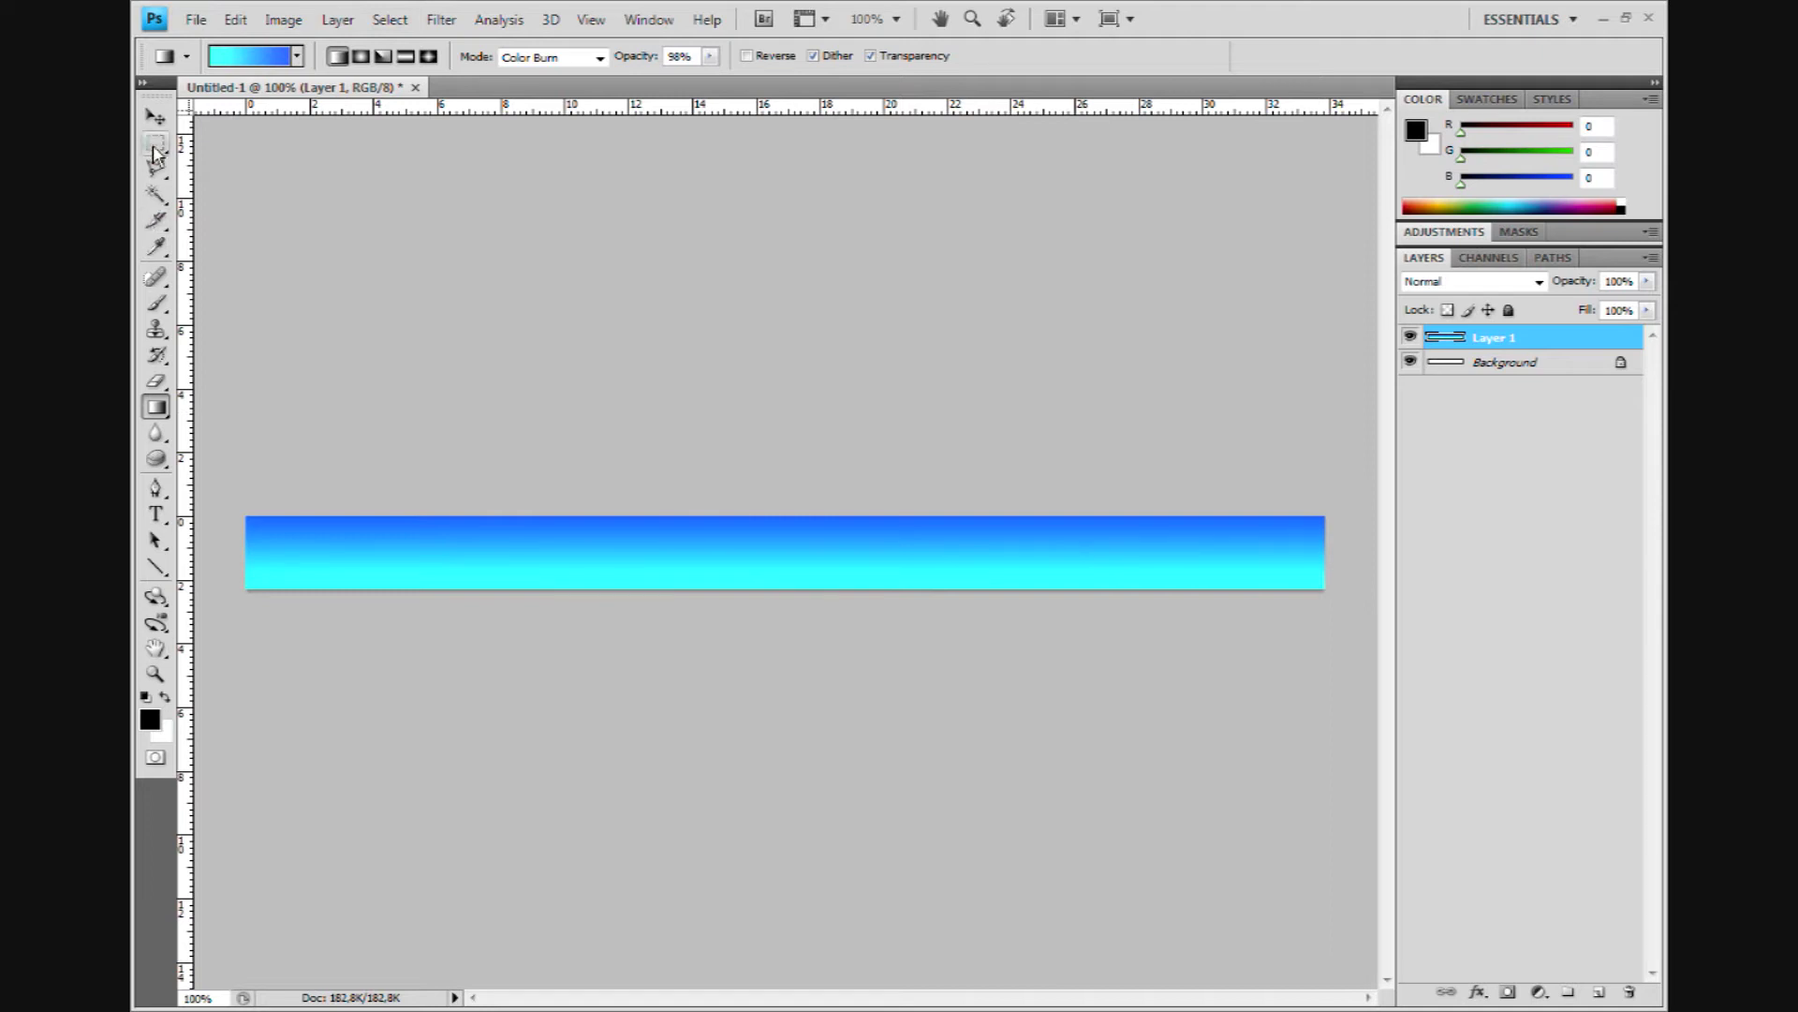
Add a new empty Layer 2 above the gradient layer.
{"action": "left_click", "coordinate": [338, 19]}
{"action": "mouse_move", "coordinate": [351, 46]}
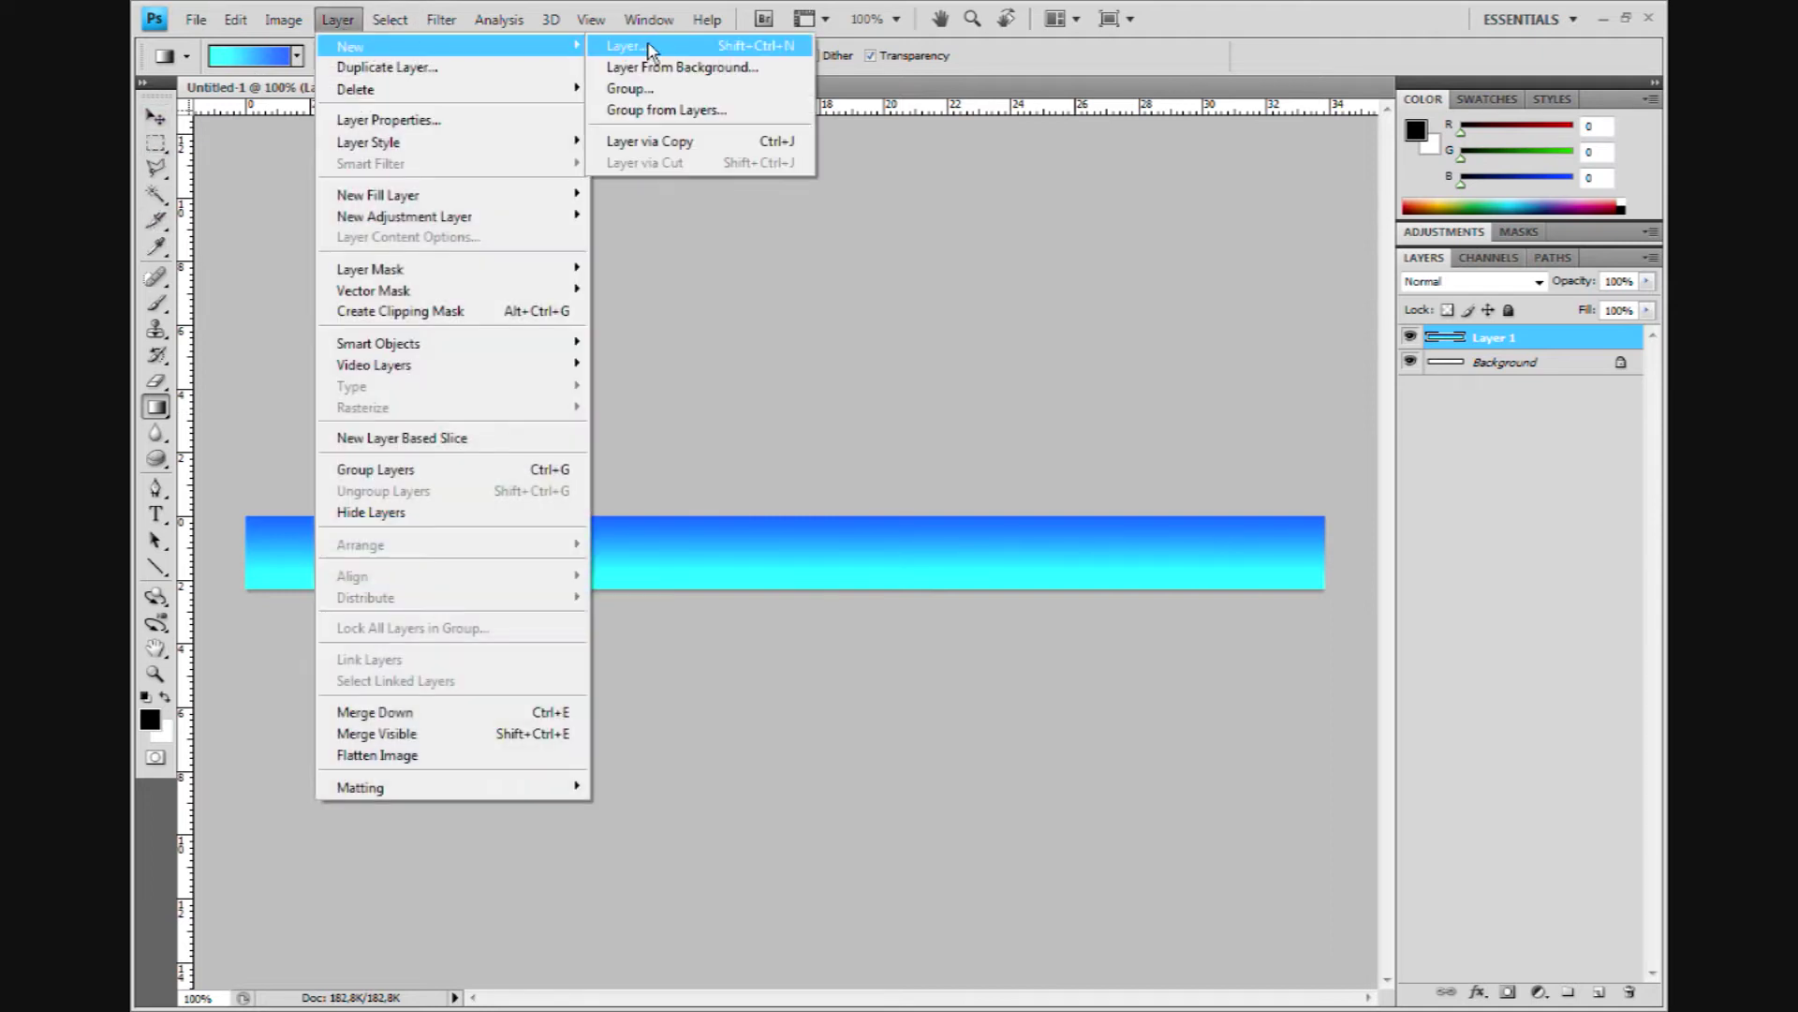
{"action": "left_click", "coordinate": [650, 49]}
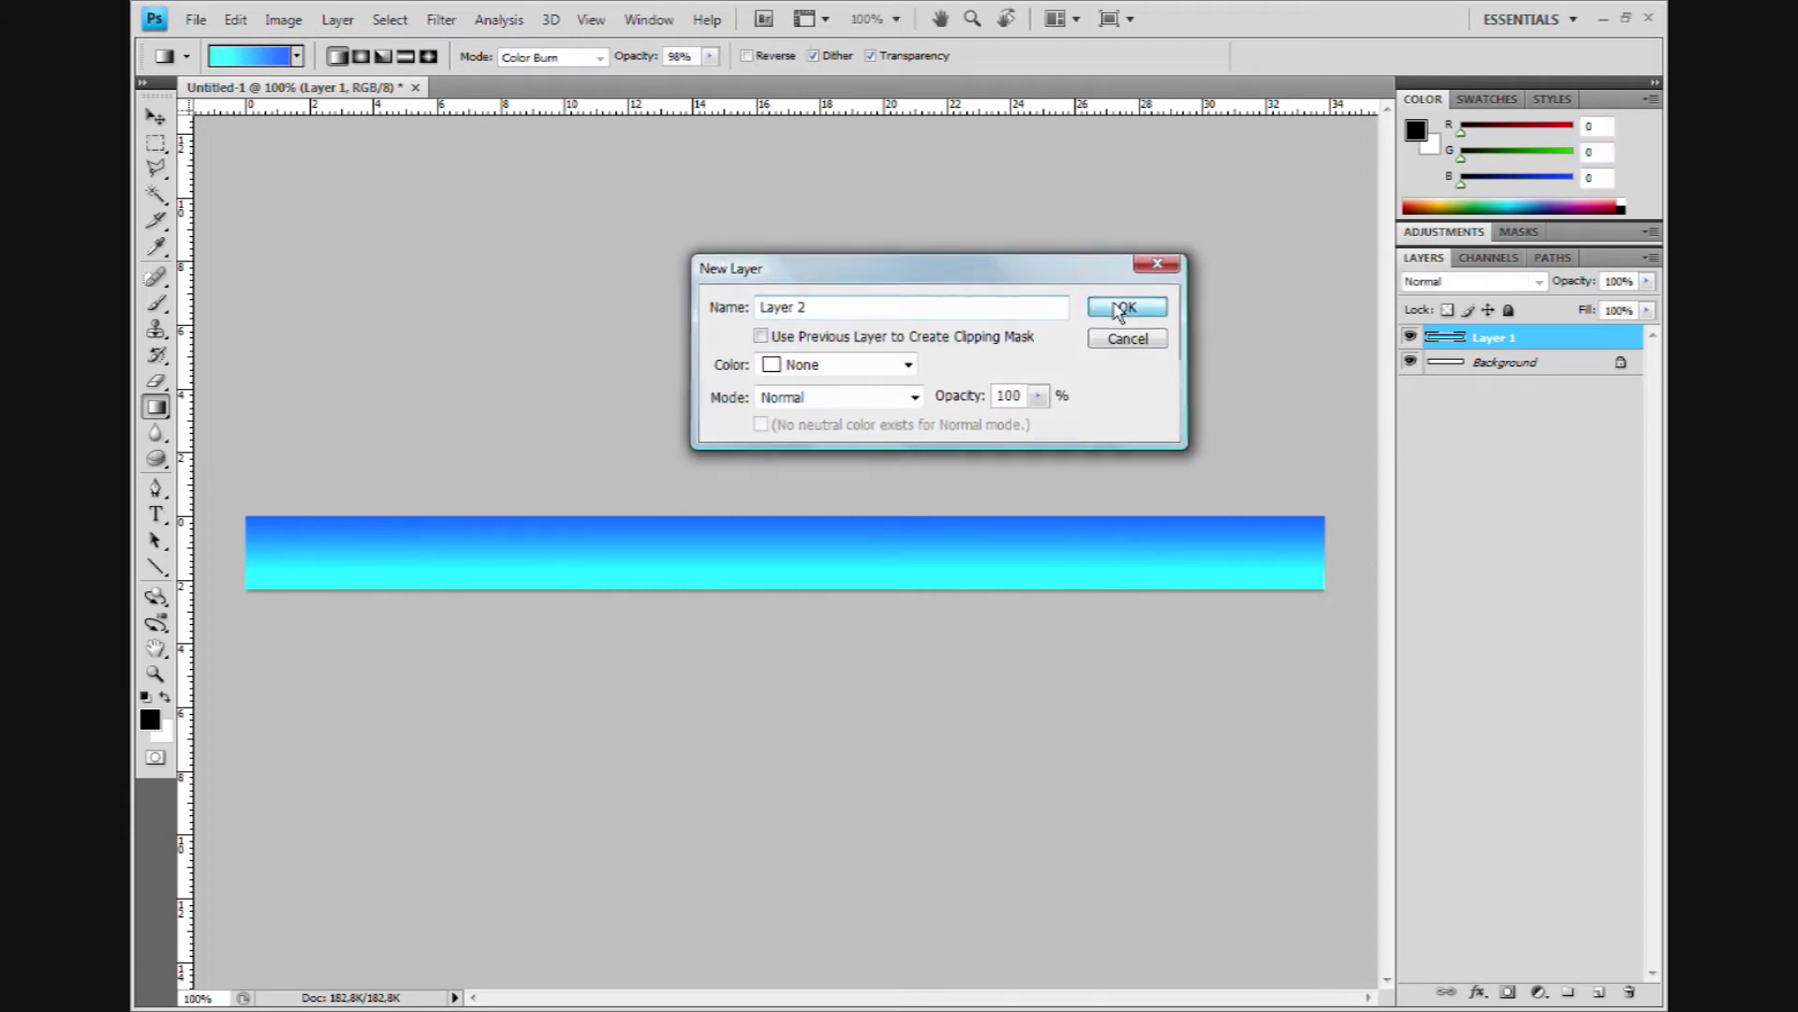
{"action": "left_click", "coordinate": [1121, 309]}
{"action": "left_click", "coordinate": [161, 146]}
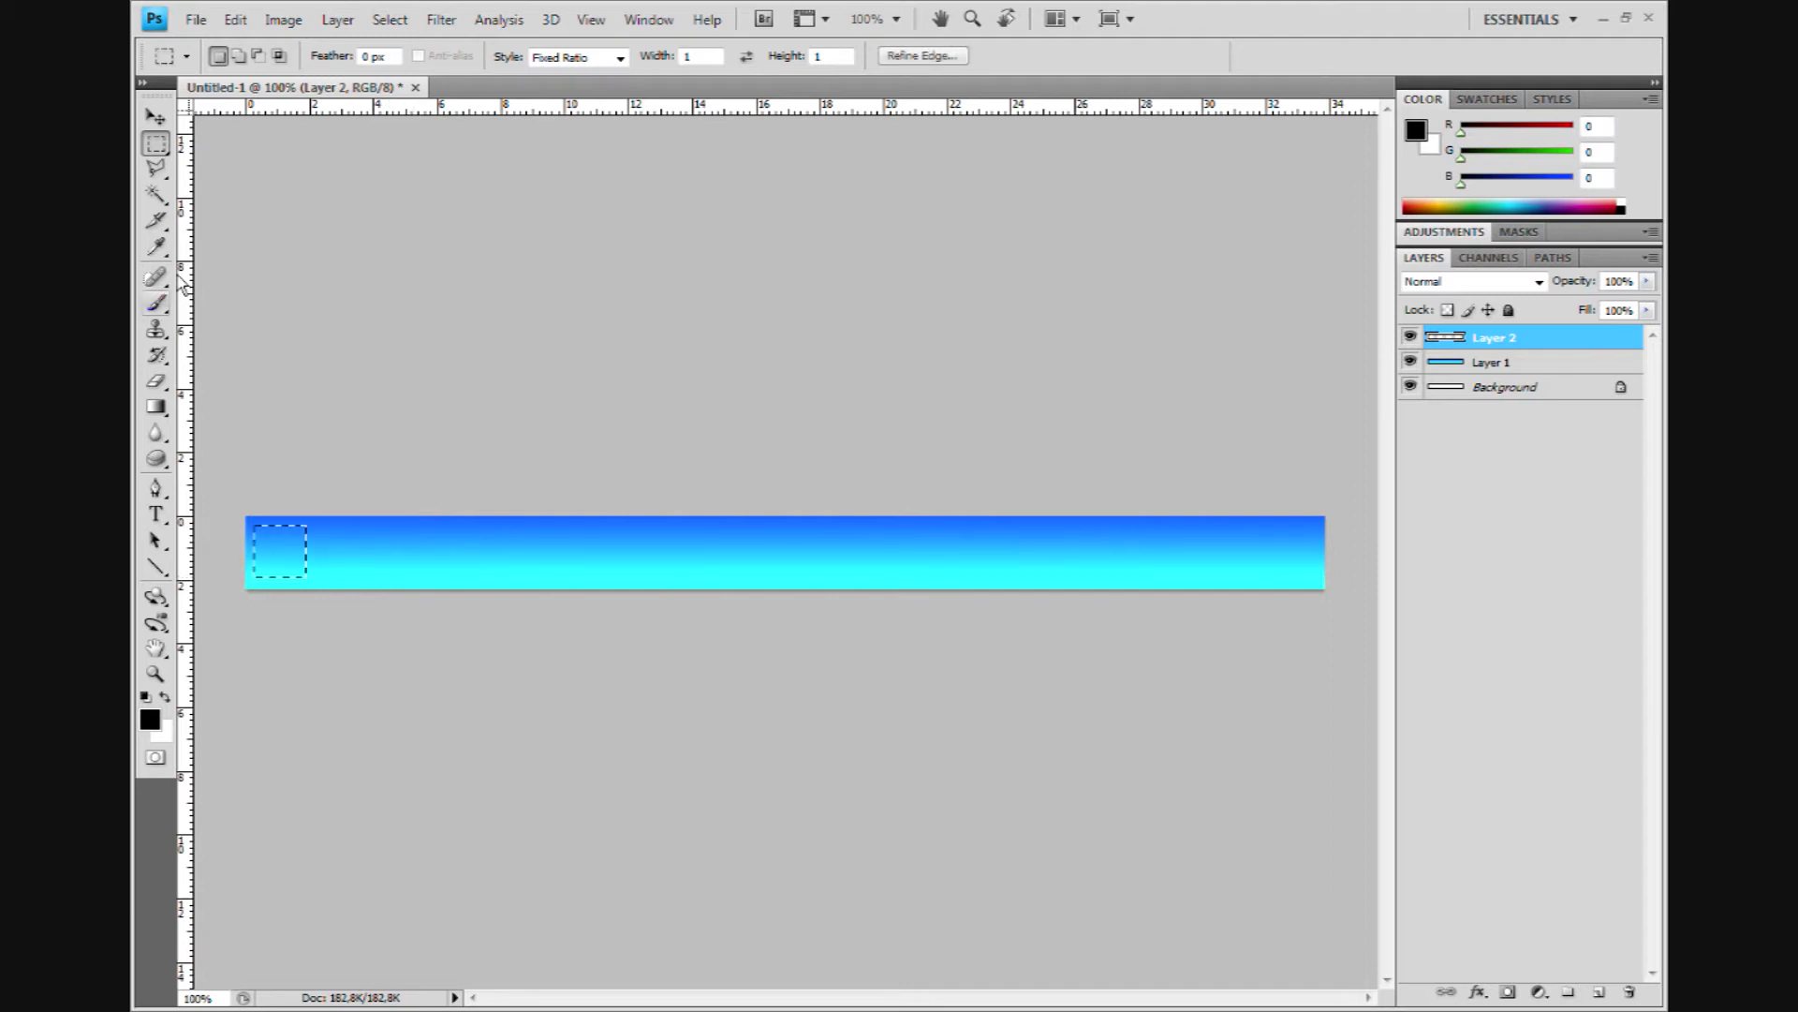
Fill the small square selection with white using the Paint Bucket, then deselect.
{"action": "left_click", "coordinate": [156, 407]}
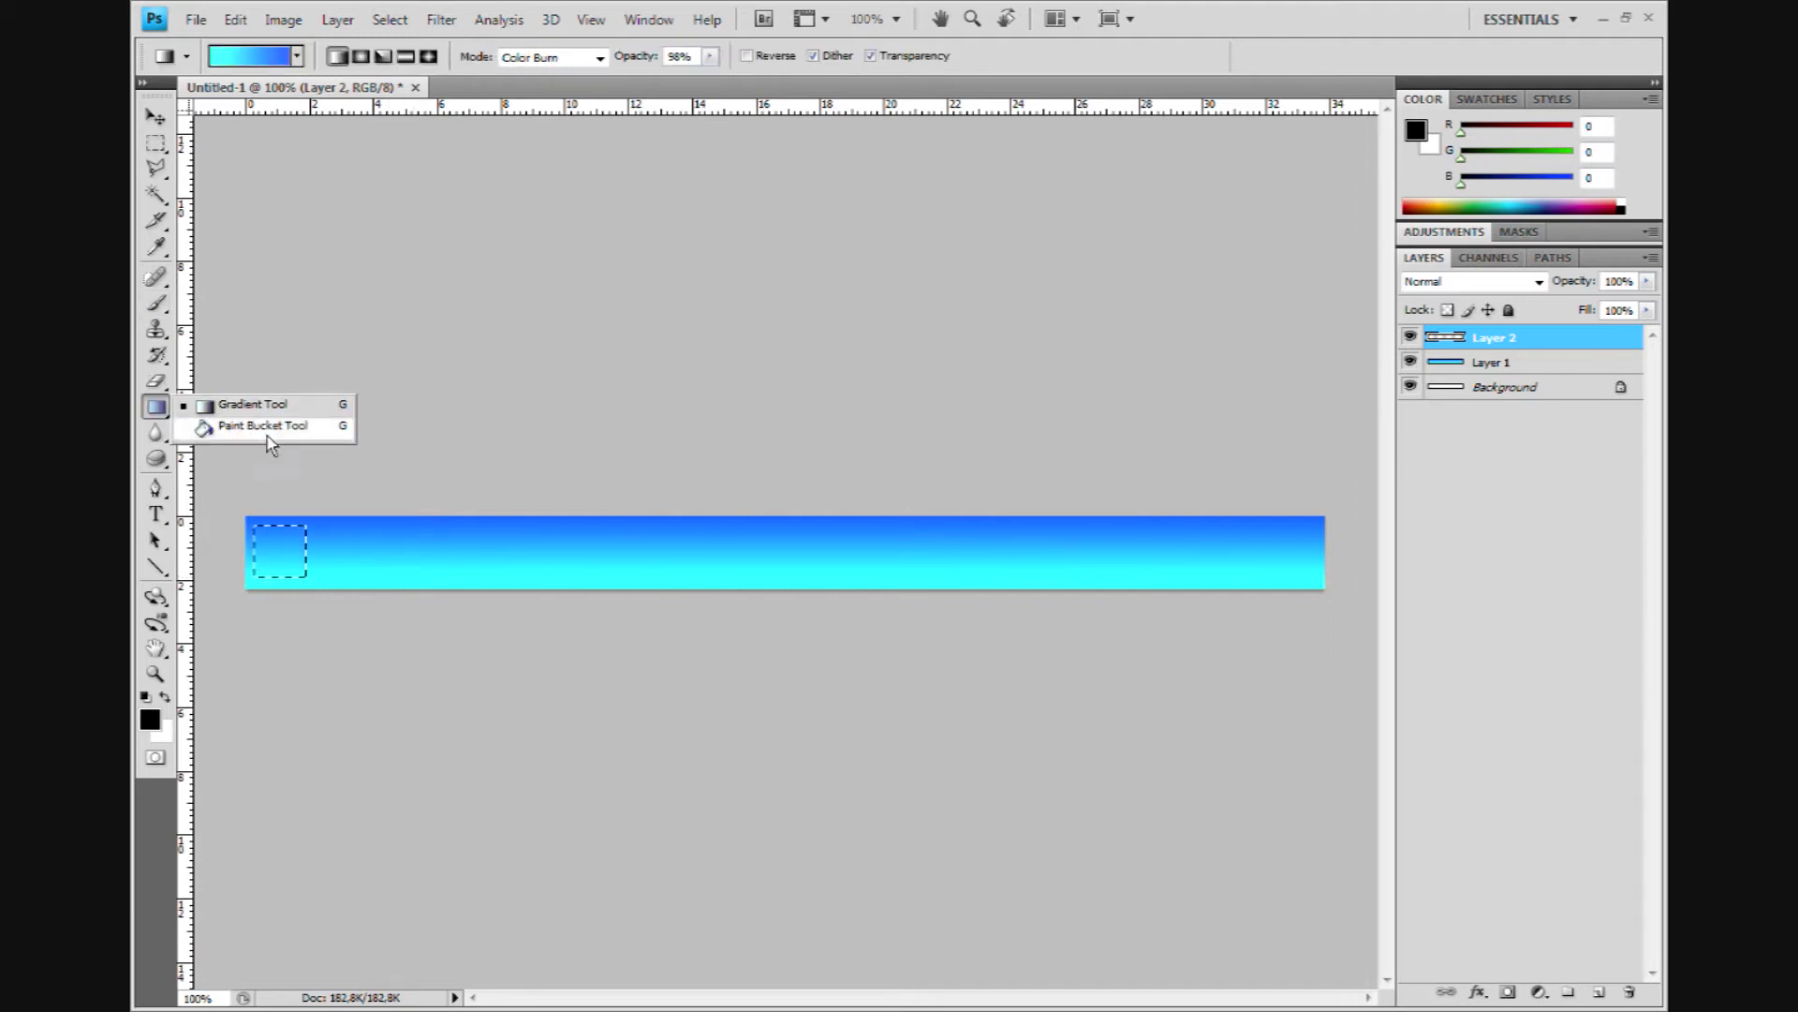
{"action": "left_click", "coordinate": [243, 425]}
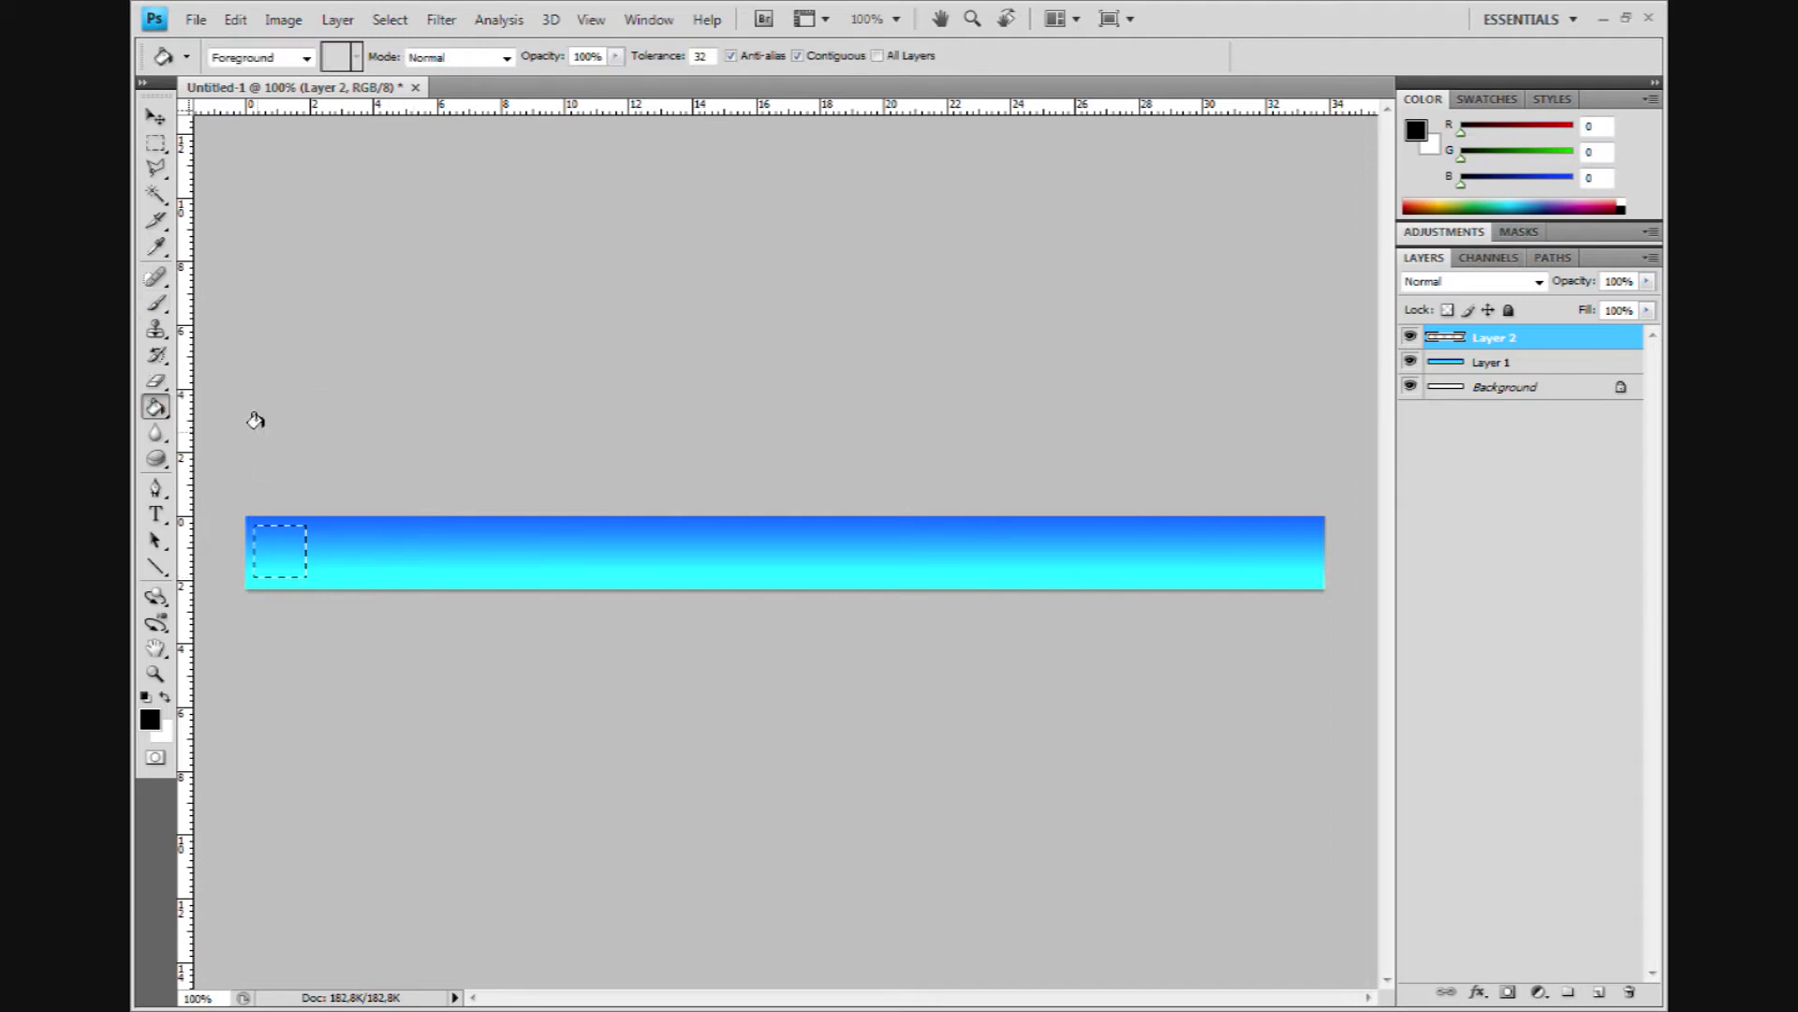
{"action": "left_click", "coordinate": [164, 698]}
{"action": "left_click", "coordinate": [270, 562]}
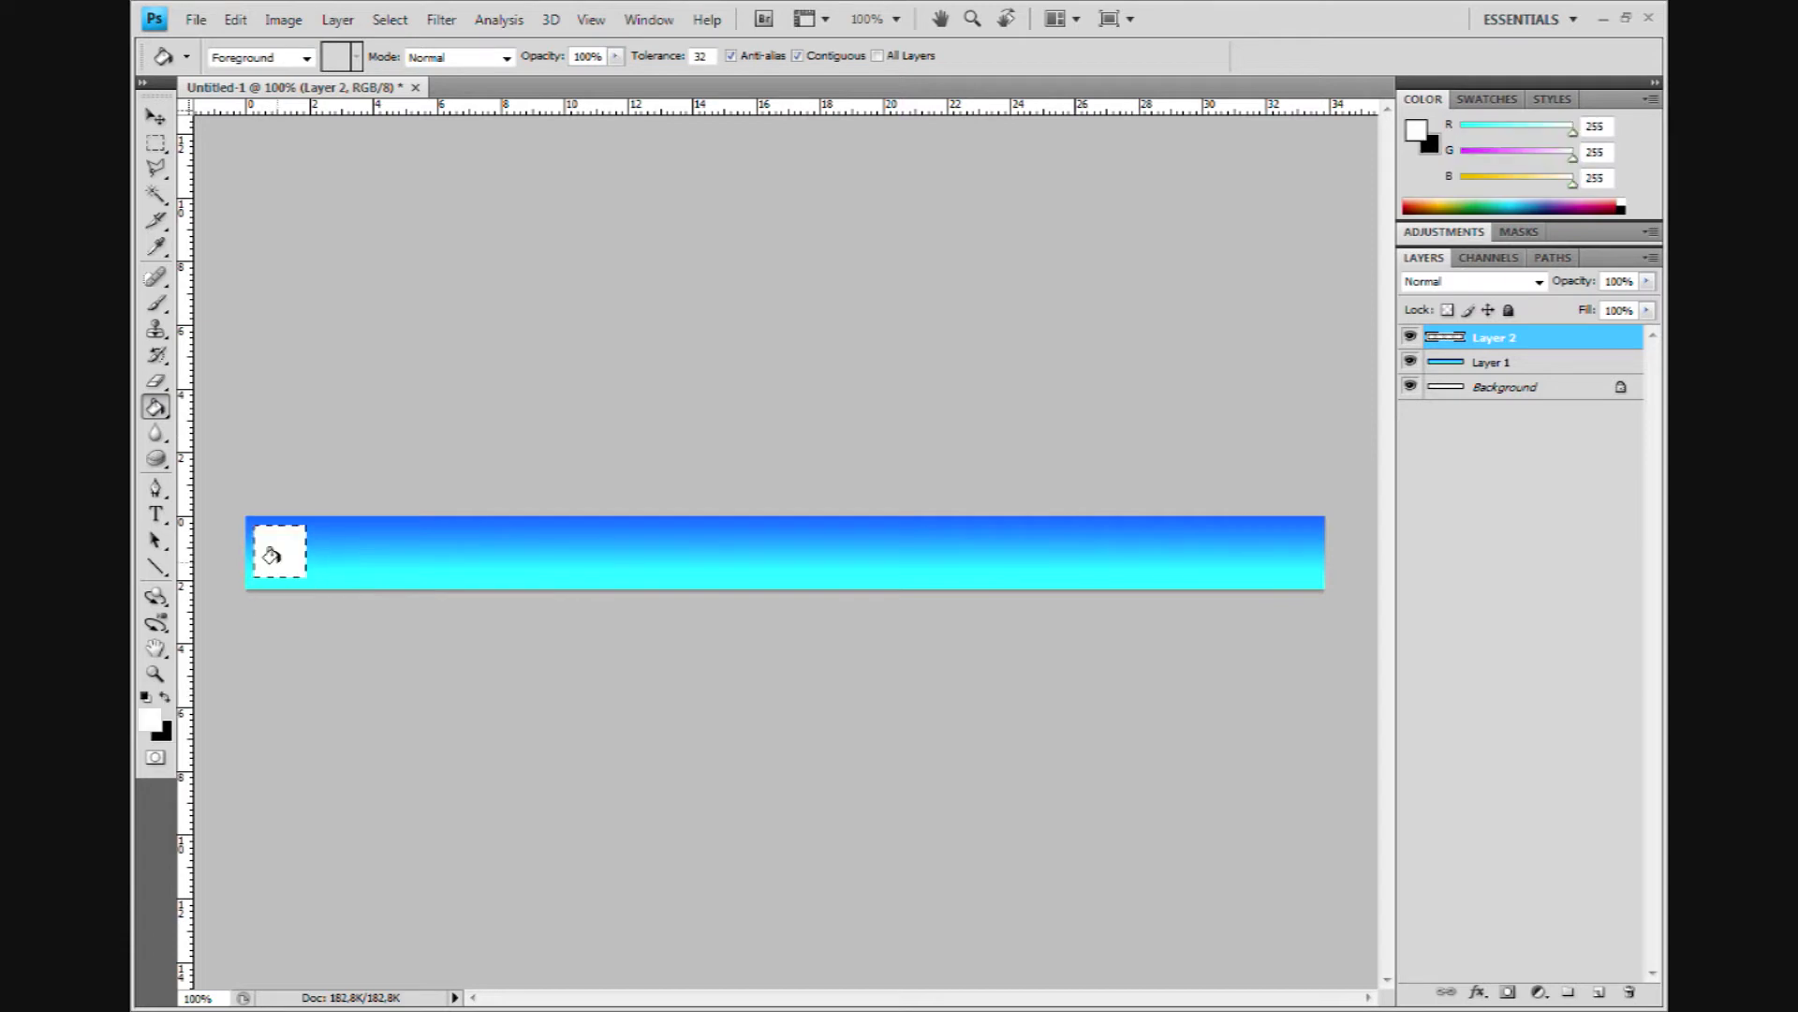
{"action": "key", "text": "ctrl+d"}
Free-transform the white square into a band stretching across the banner width.
{"action": "left_click", "coordinate": [155, 142]}
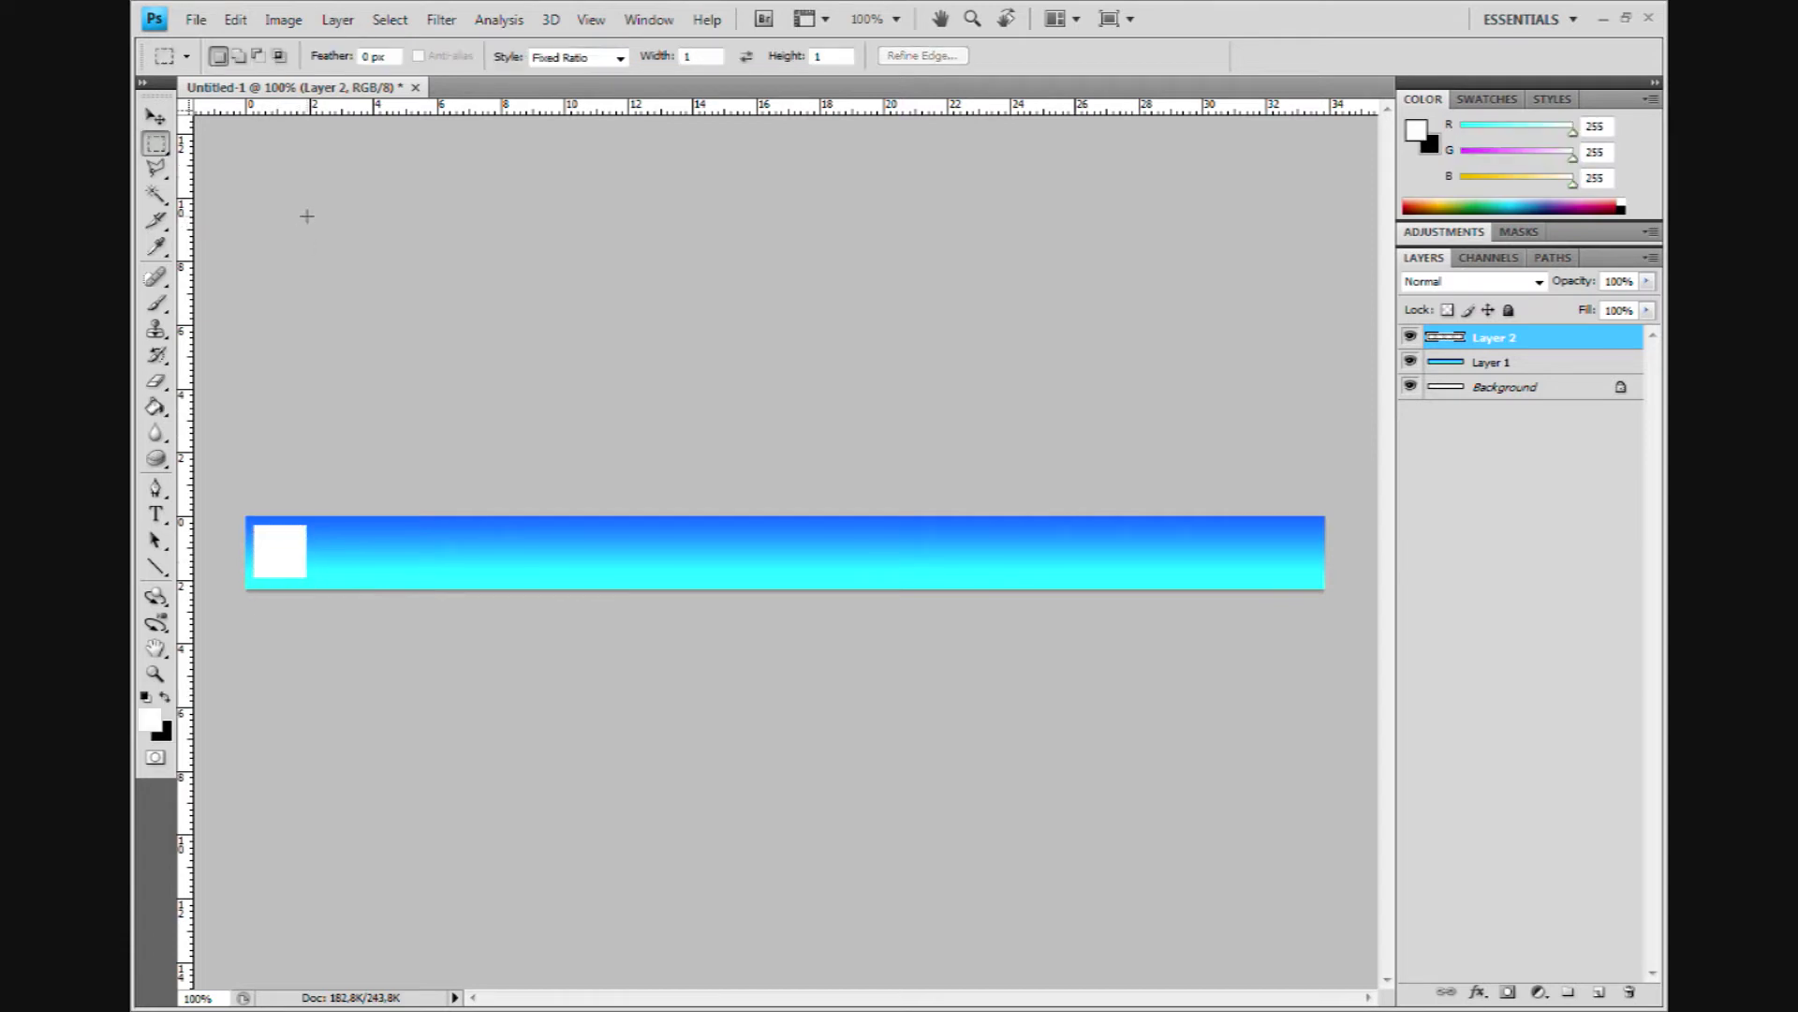
{"action": "key", "text": "ctrl+t"}
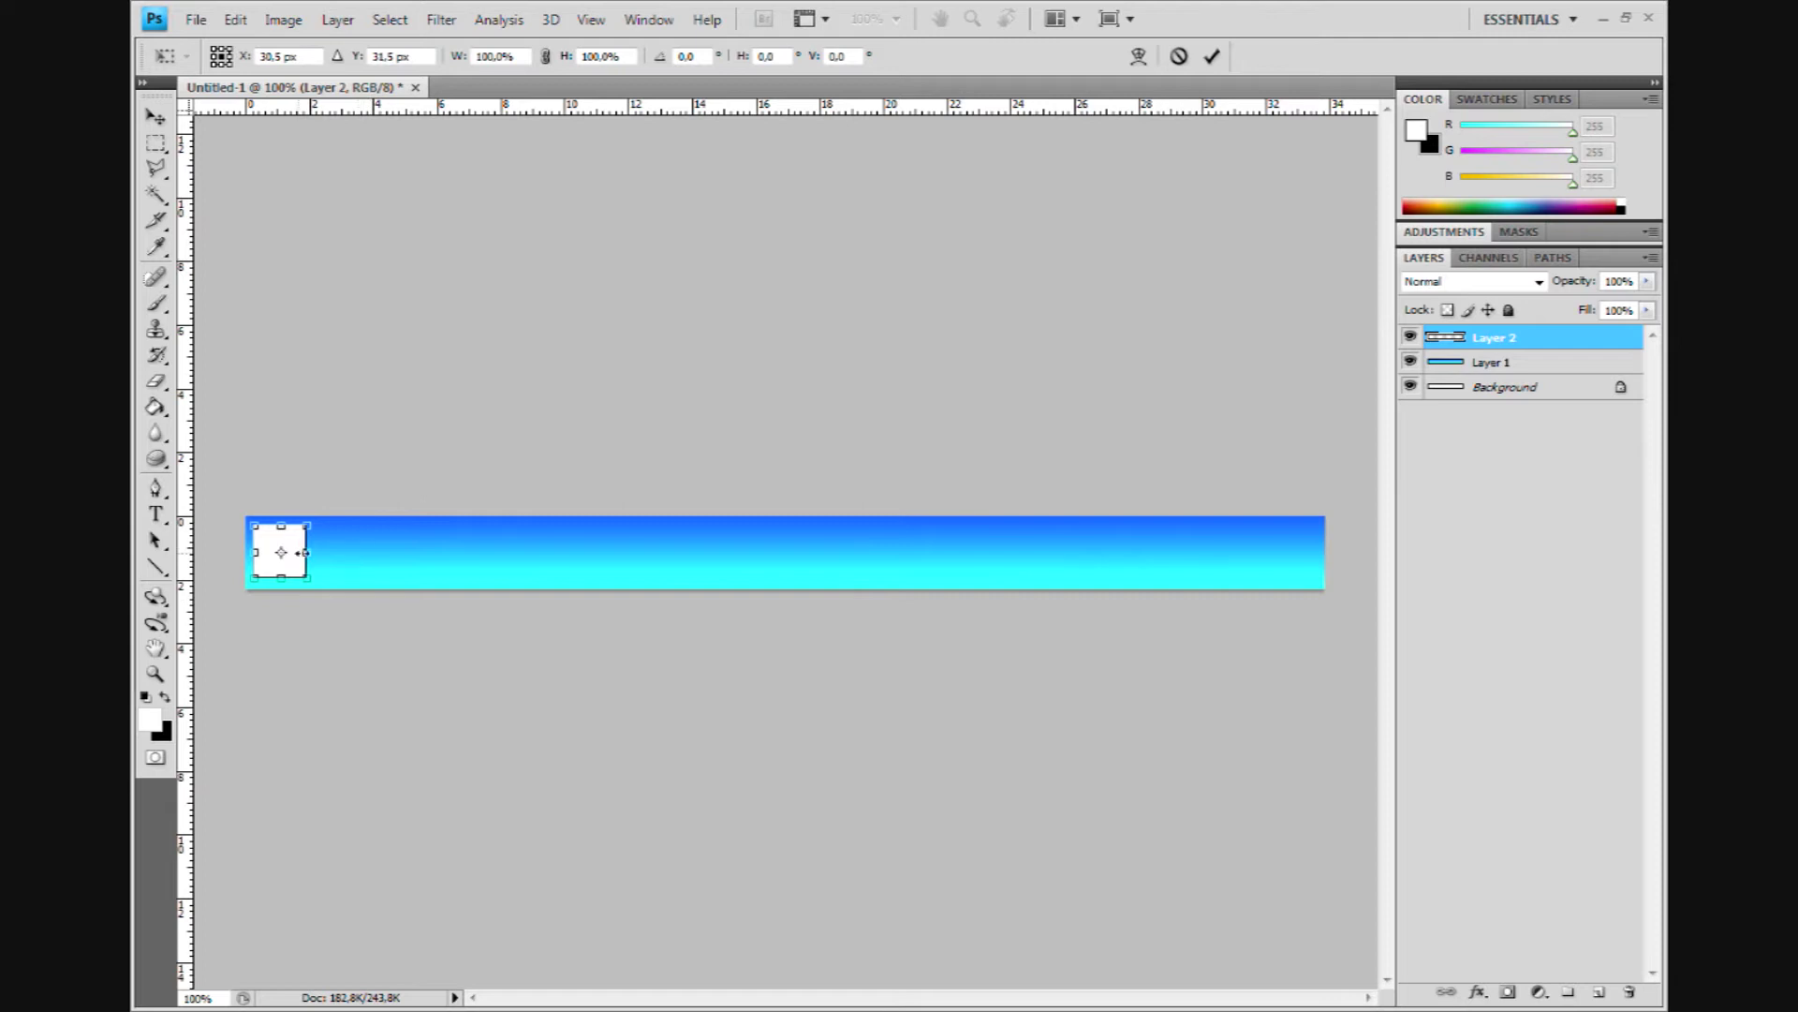
{"action": "left_click_drag", "start_coordinate": [309, 552], "coordinate": [1319, 574]}
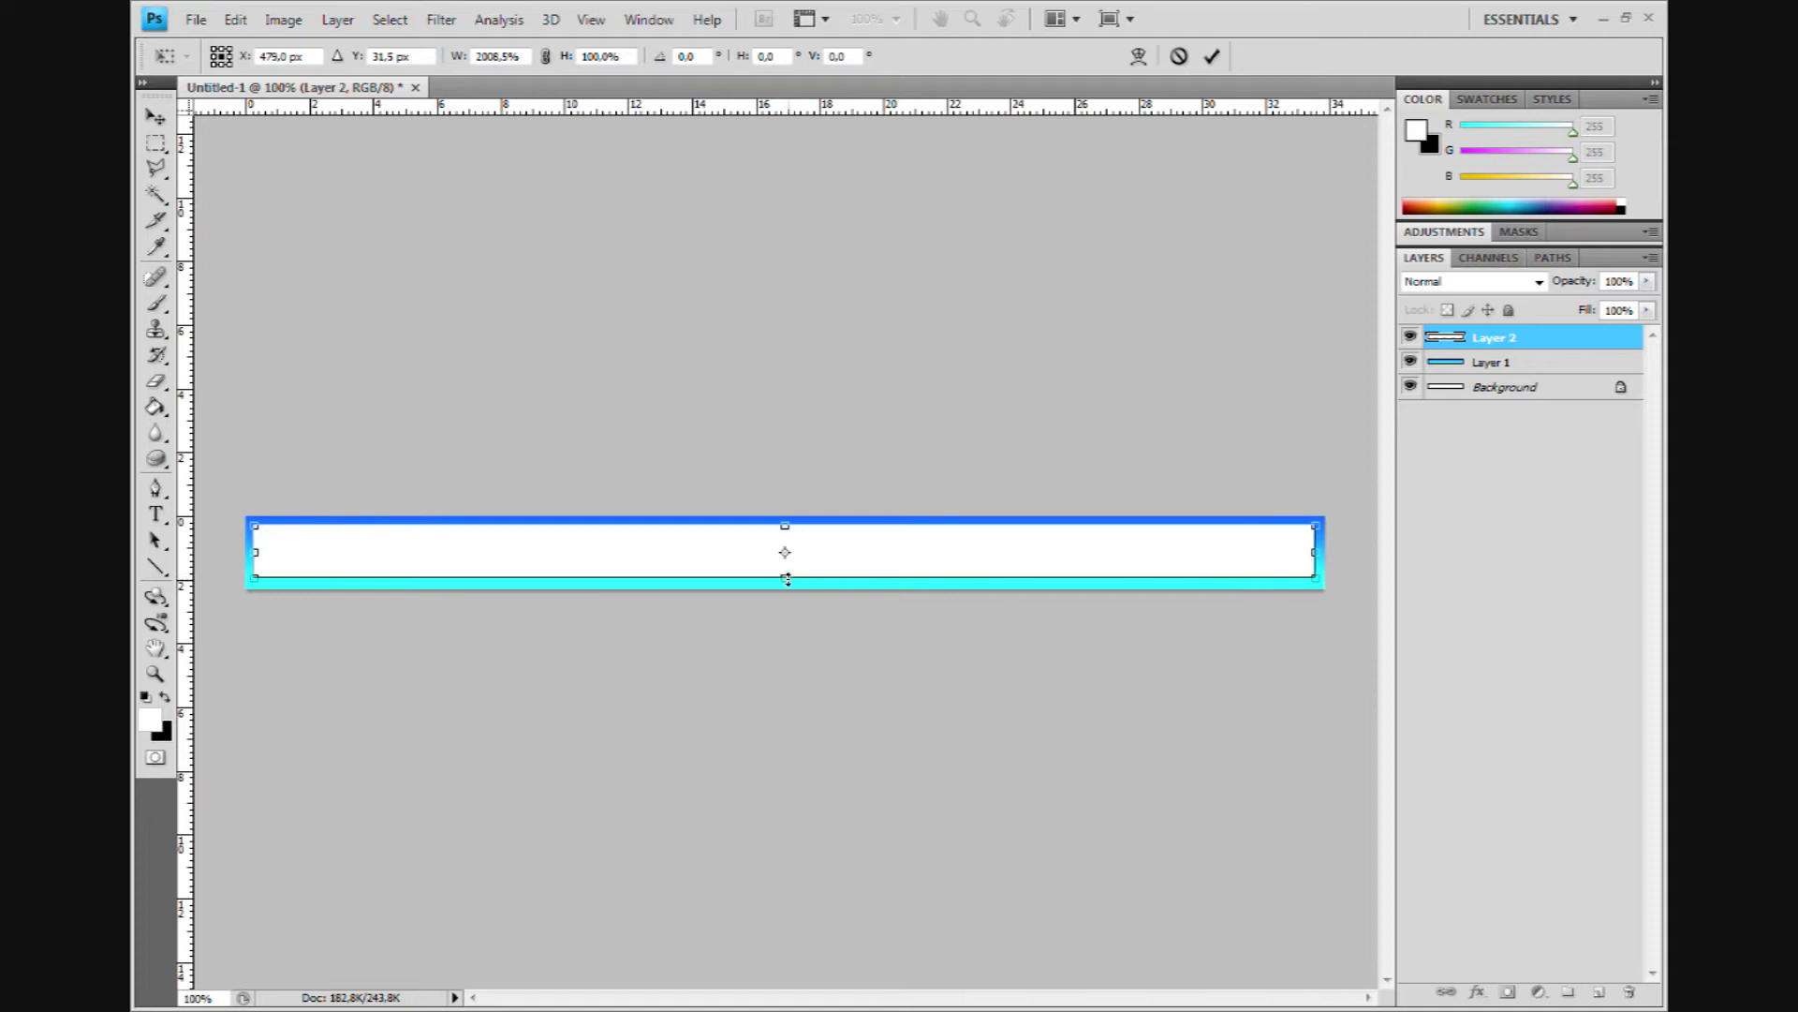
{"action": "left_click_drag", "start_coordinate": [786, 580], "coordinate": [786, 578]}
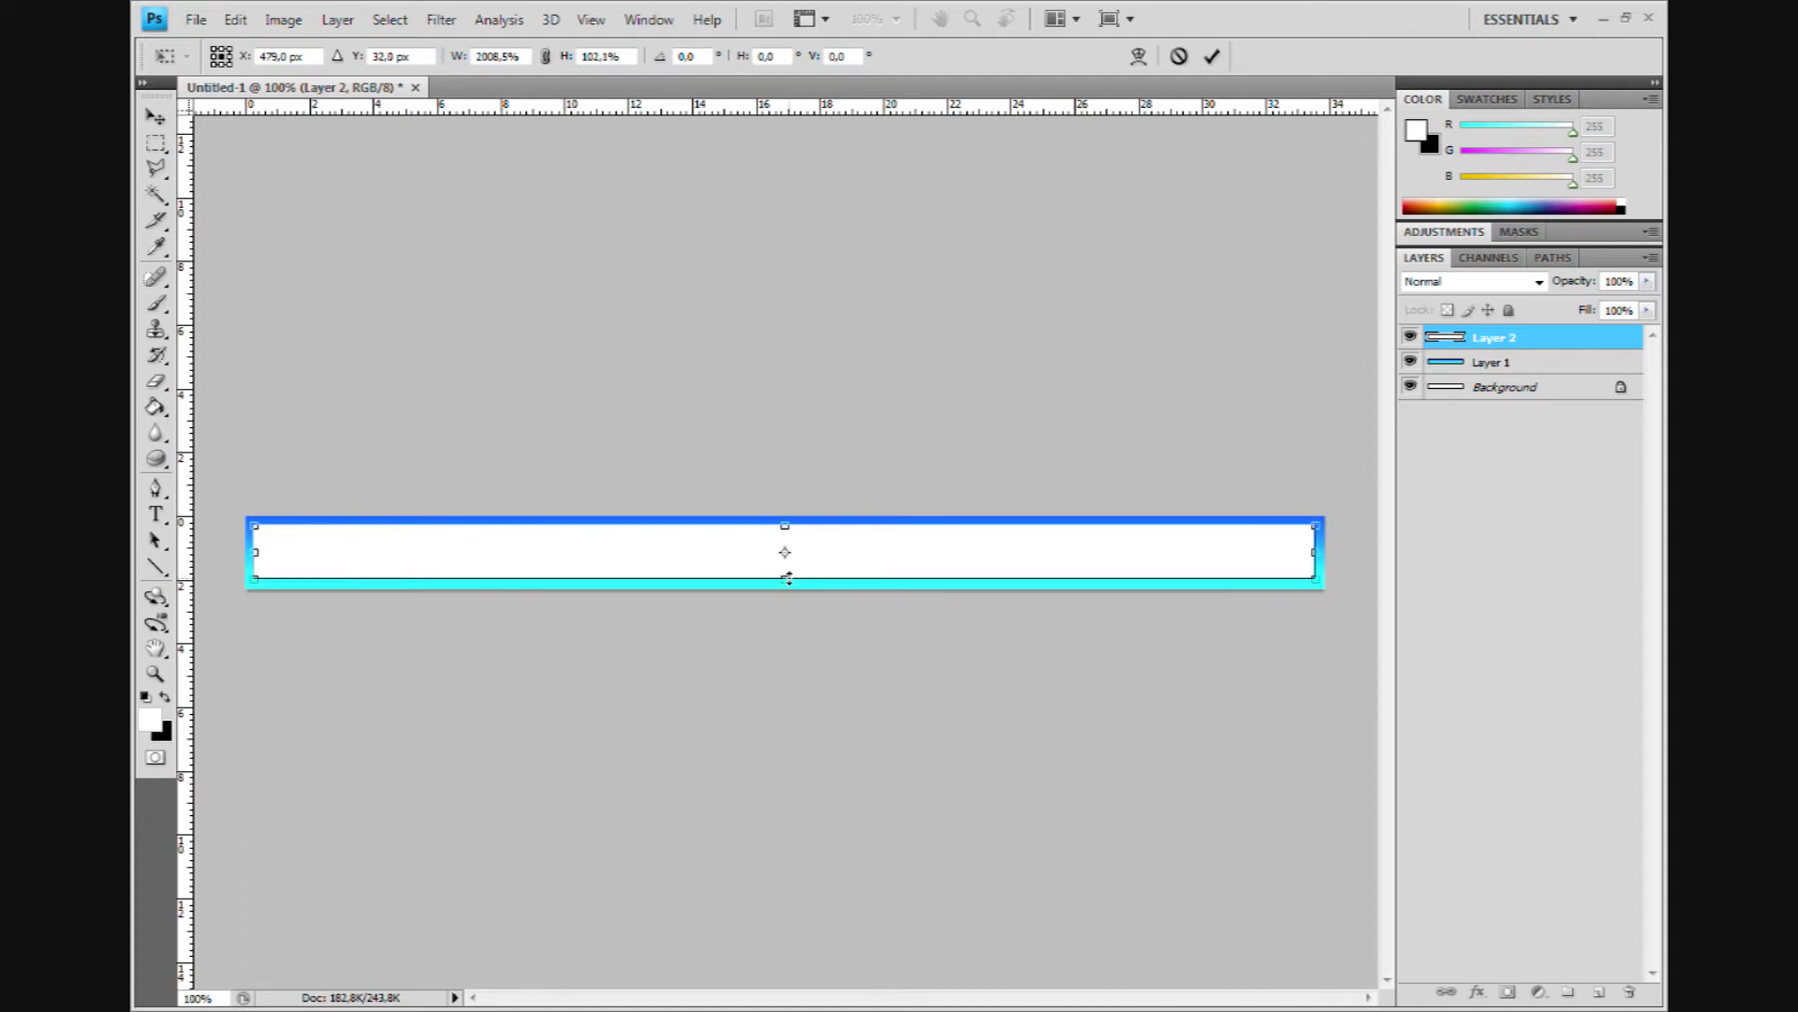
{"action": "left_click", "coordinate": [156, 144]}
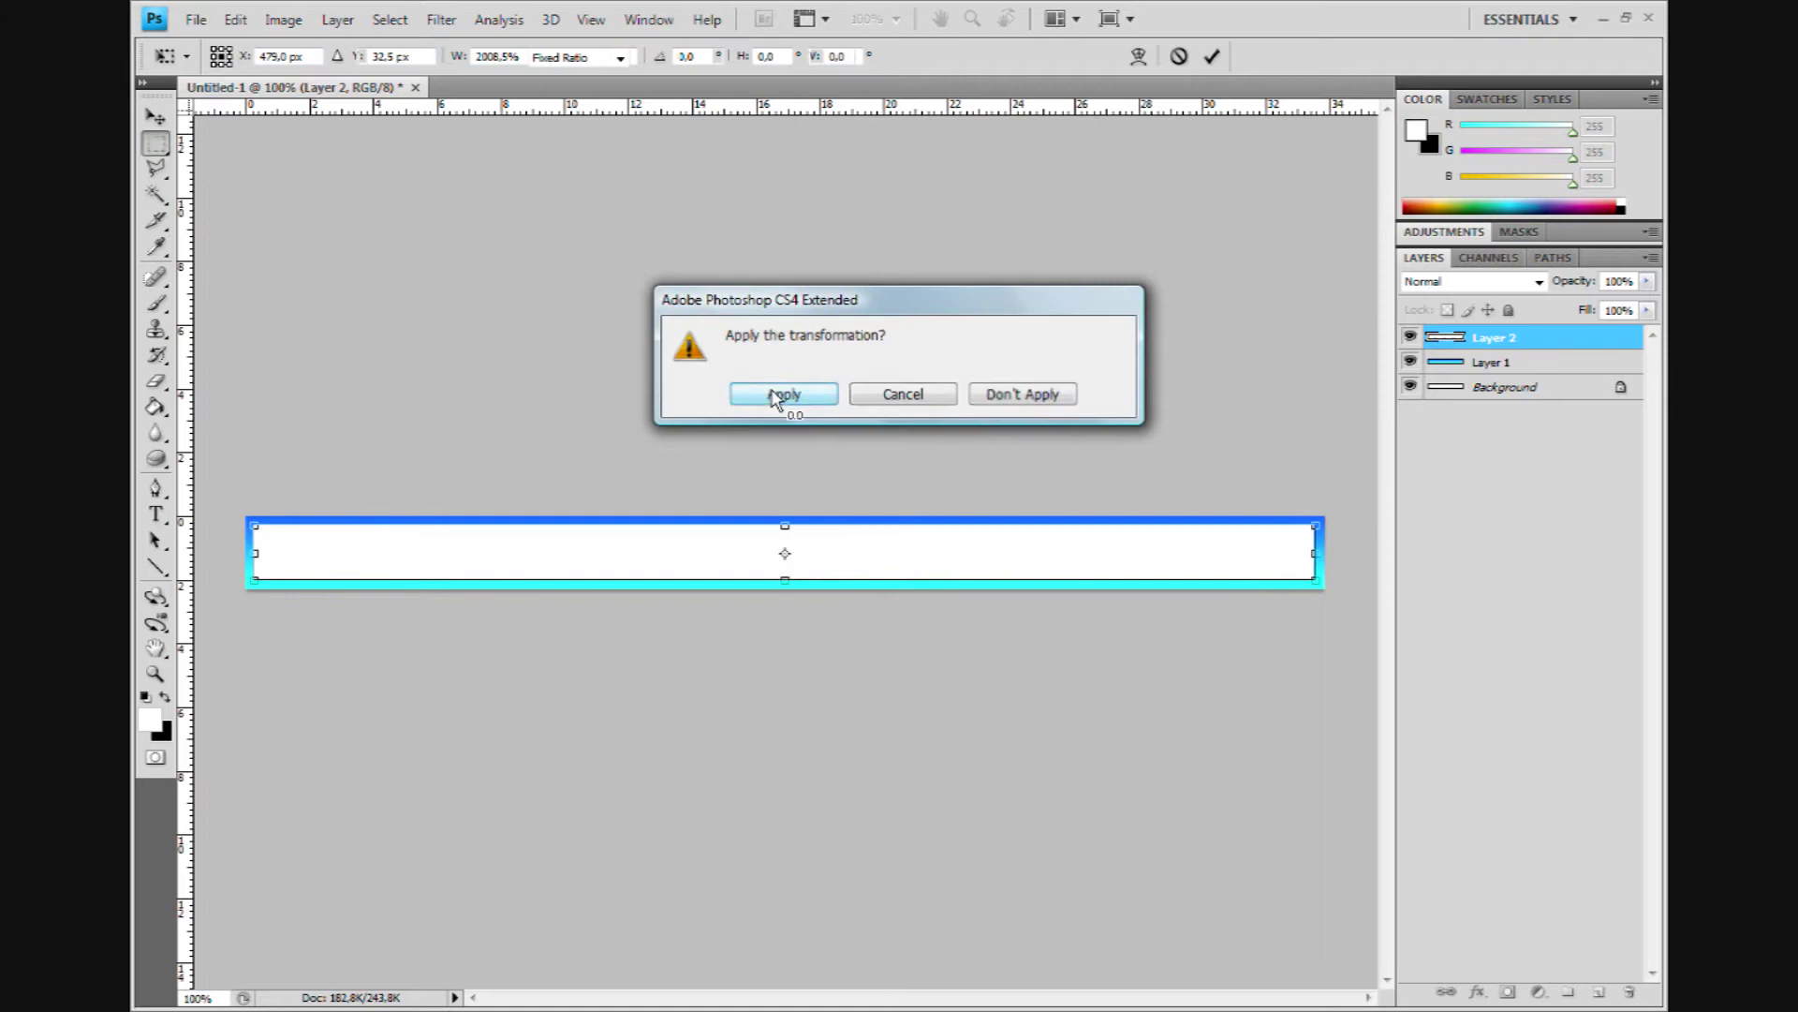
Apply the transform and soften the white band with a Gaussian Blur of about 20 pixels.
{"action": "left_click", "coordinate": [777, 394]}
{"action": "left_click", "coordinate": [441, 19]}
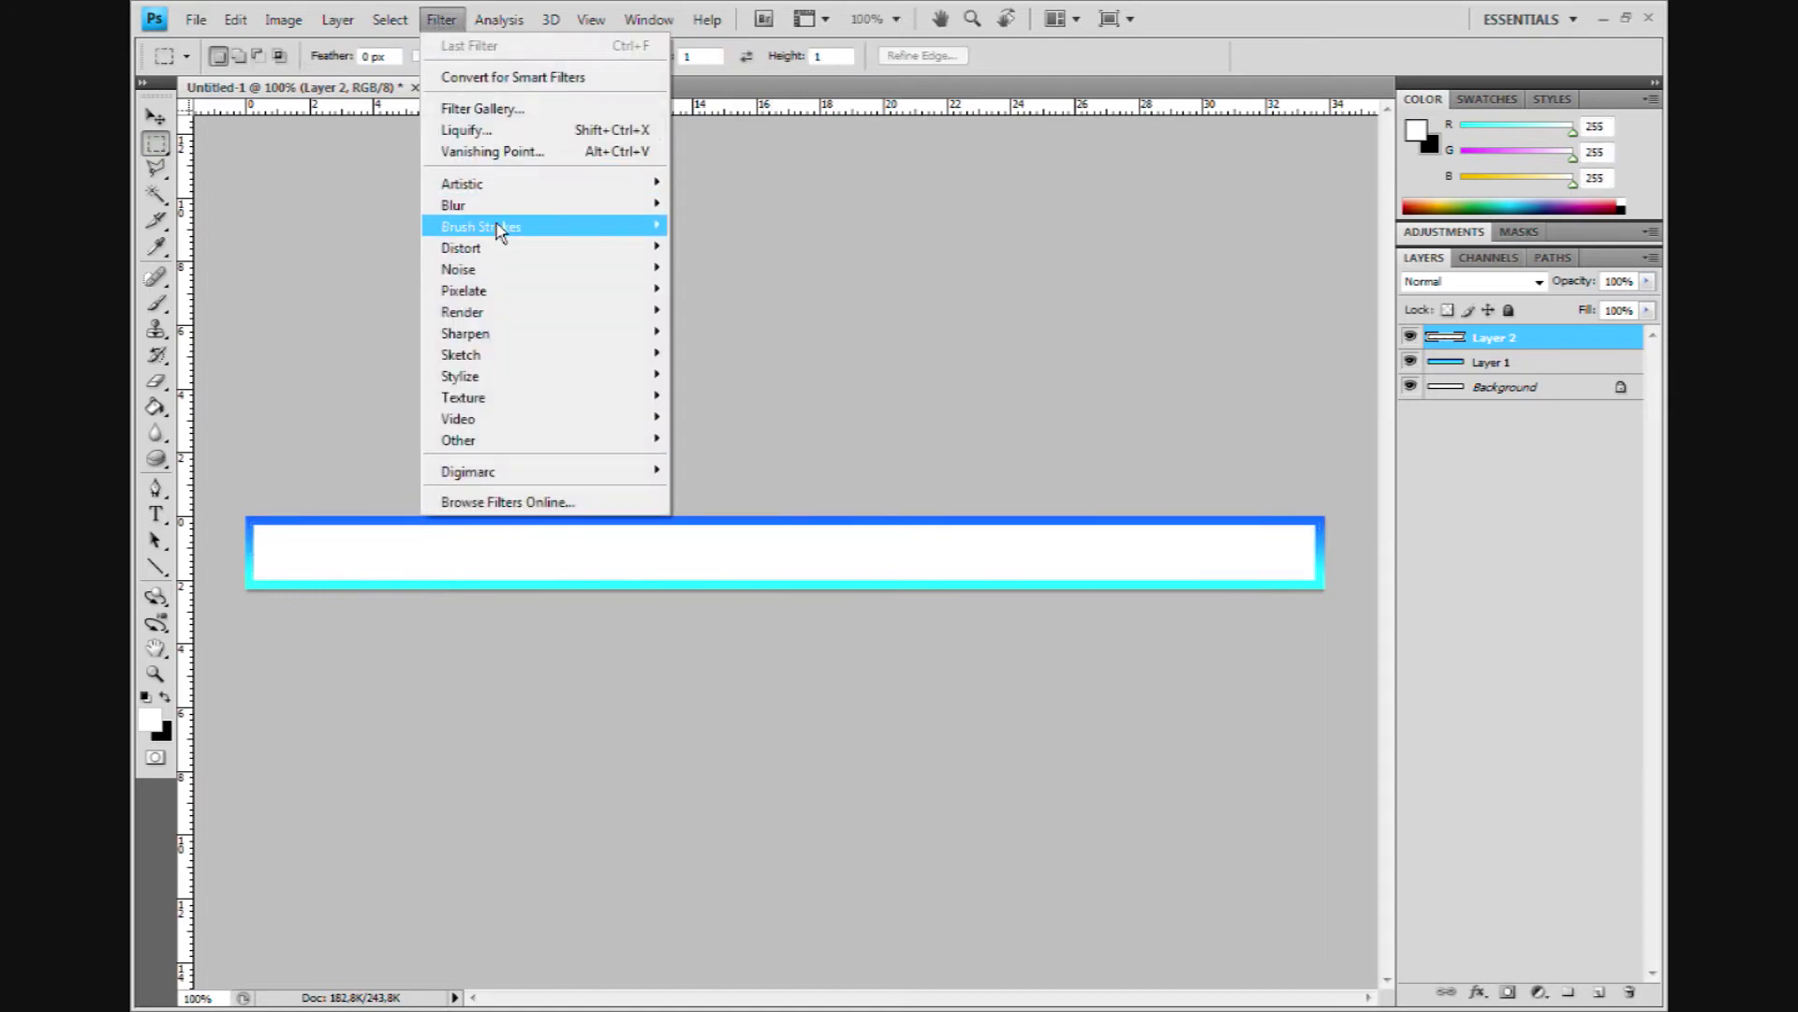
{"action": "left_click", "coordinate": [745, 289]}
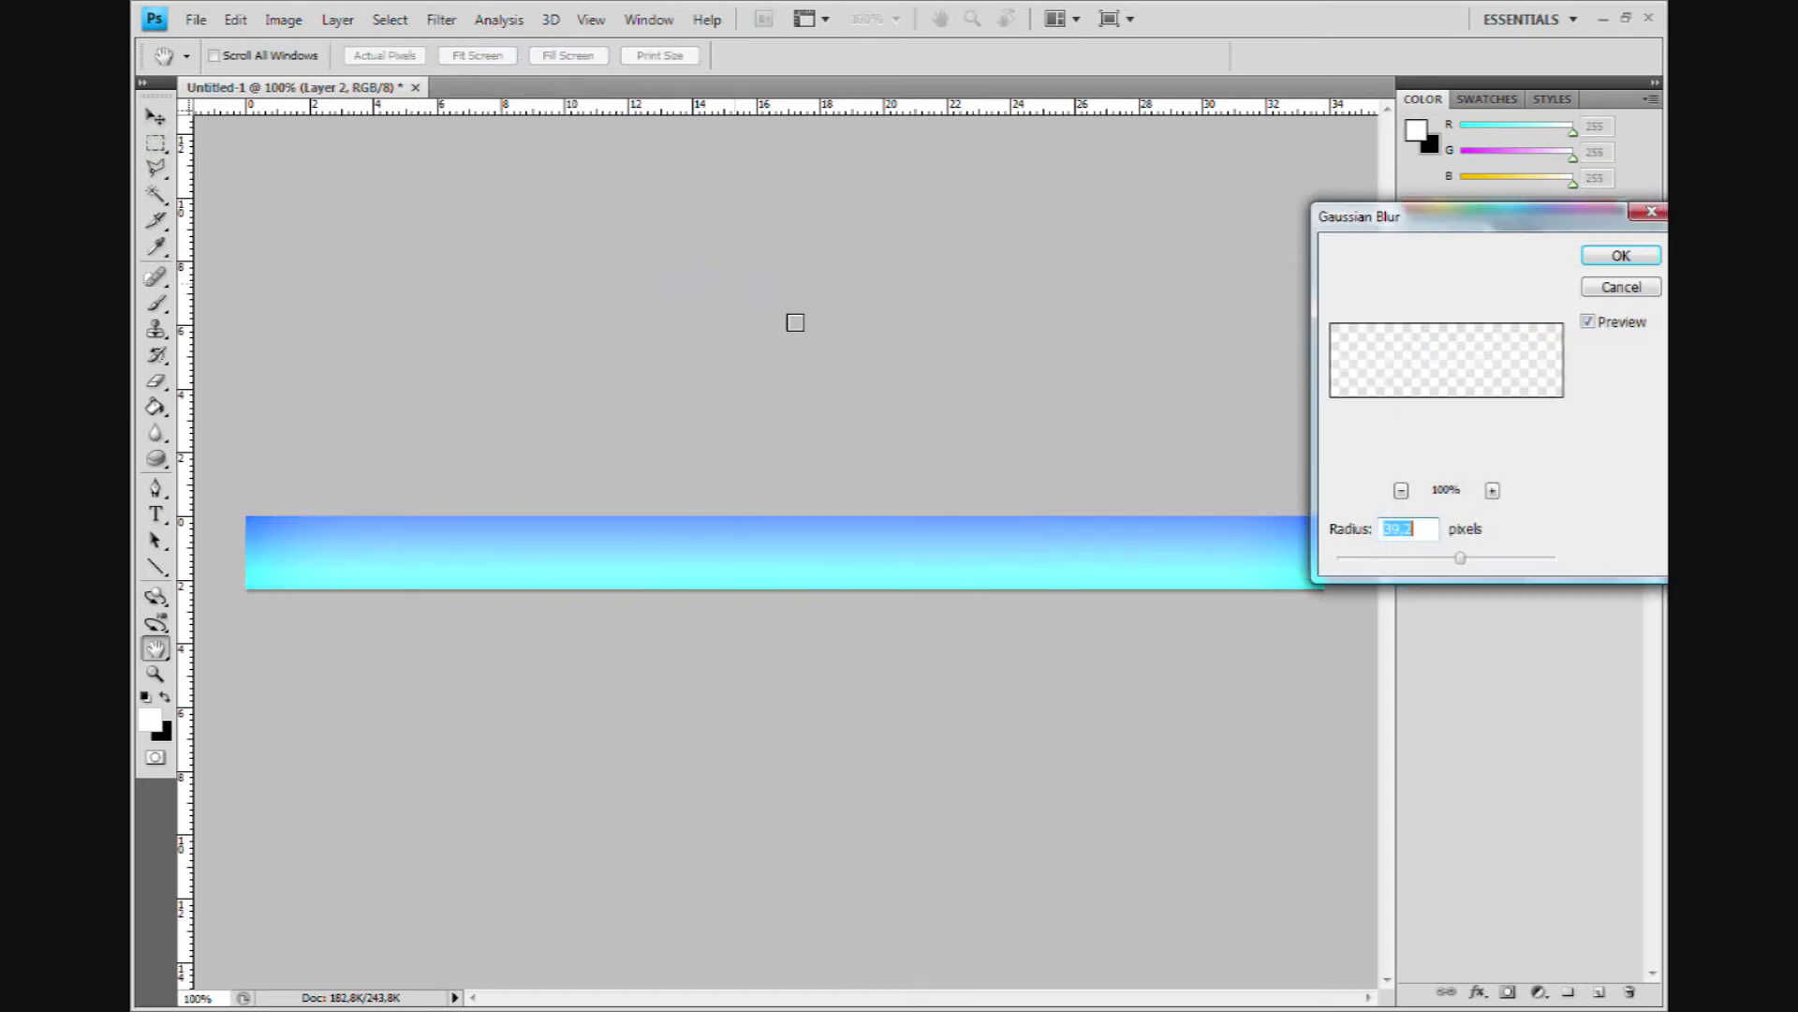
{"action": "mouse_move", "coordinate": [1460, 558]}
{"action": "left_mouse_down"}
{"action": "mouse_move", "coordinate": [1395, 558]}
{"action": "mouse_move", "coordinate": [1425, 560]}
{"action": "left_mouse_up"}
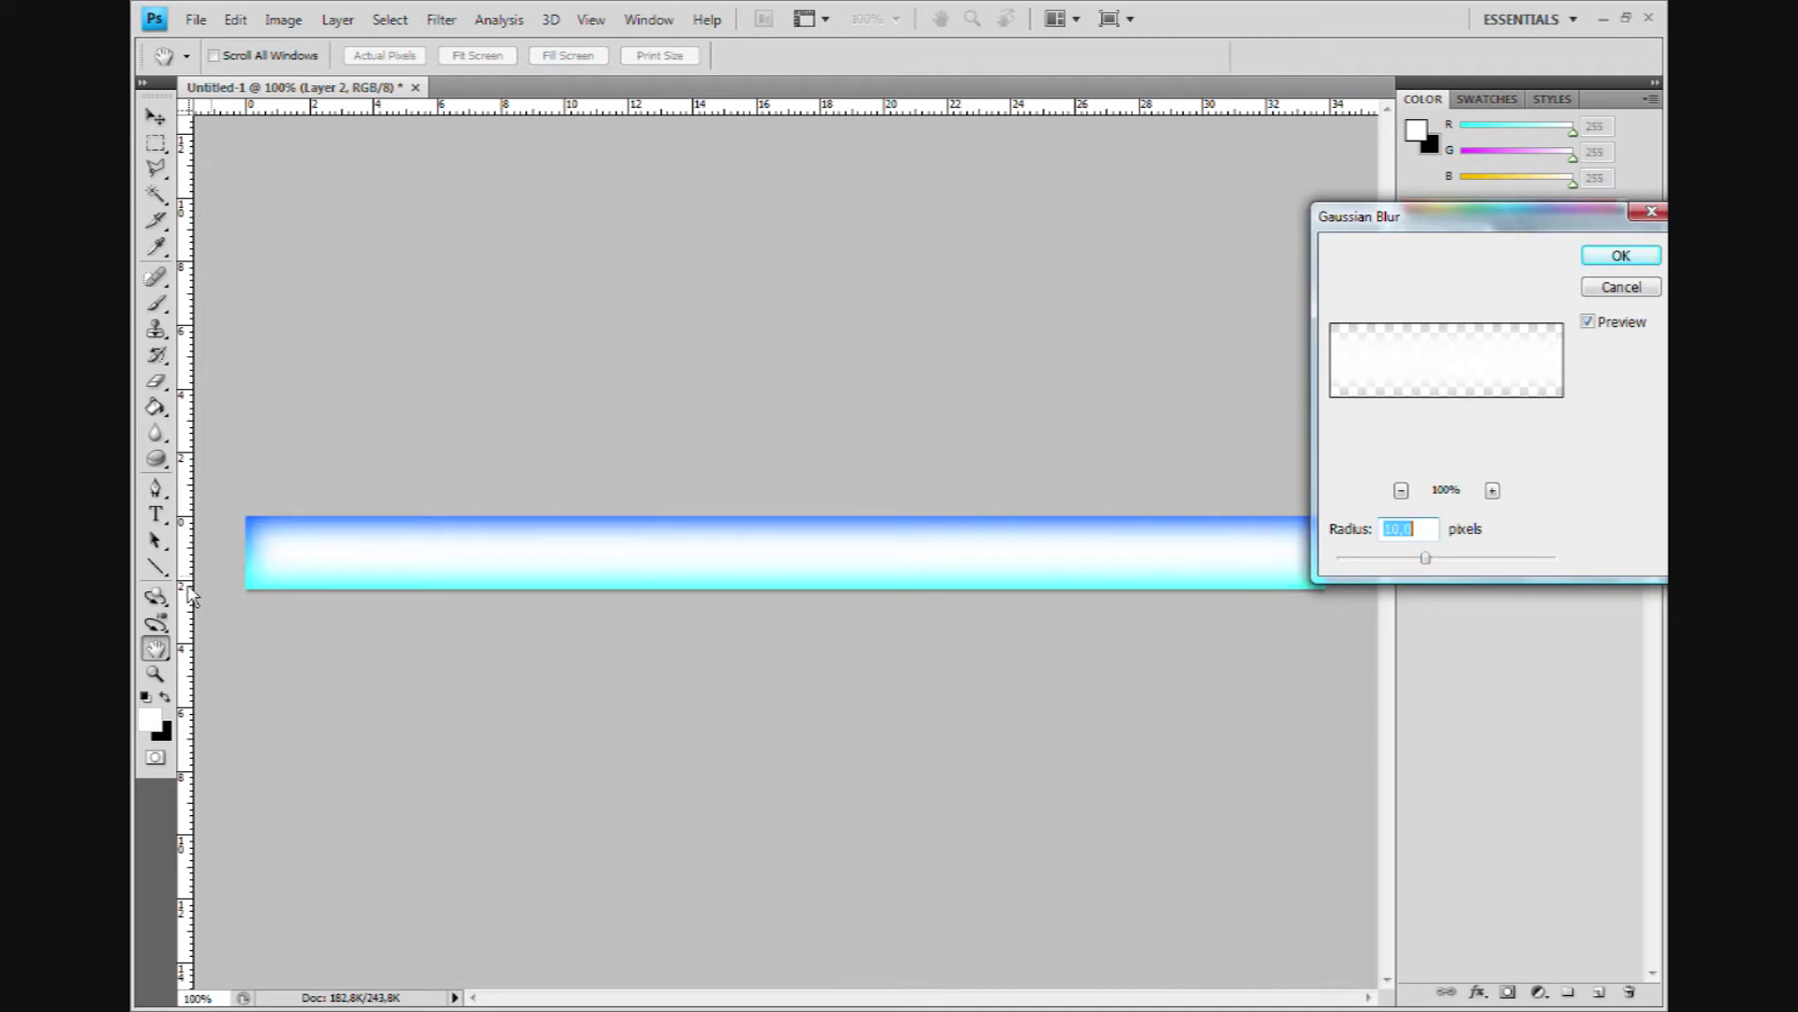
{"action": "mouse_move", "coordinate": [1425, 559]}
{"action": "left_mouse_down"}
{"action": "mouse_move", "coordinate": [1446, 562]}
{"action": "mouse_move", "coordinate": [1430, 562]}
{"action": "left_mouse_up"}
{"action": "left_click_drag", "start_coordinate": [1428, 559], "coordinate": [1443, 560]}
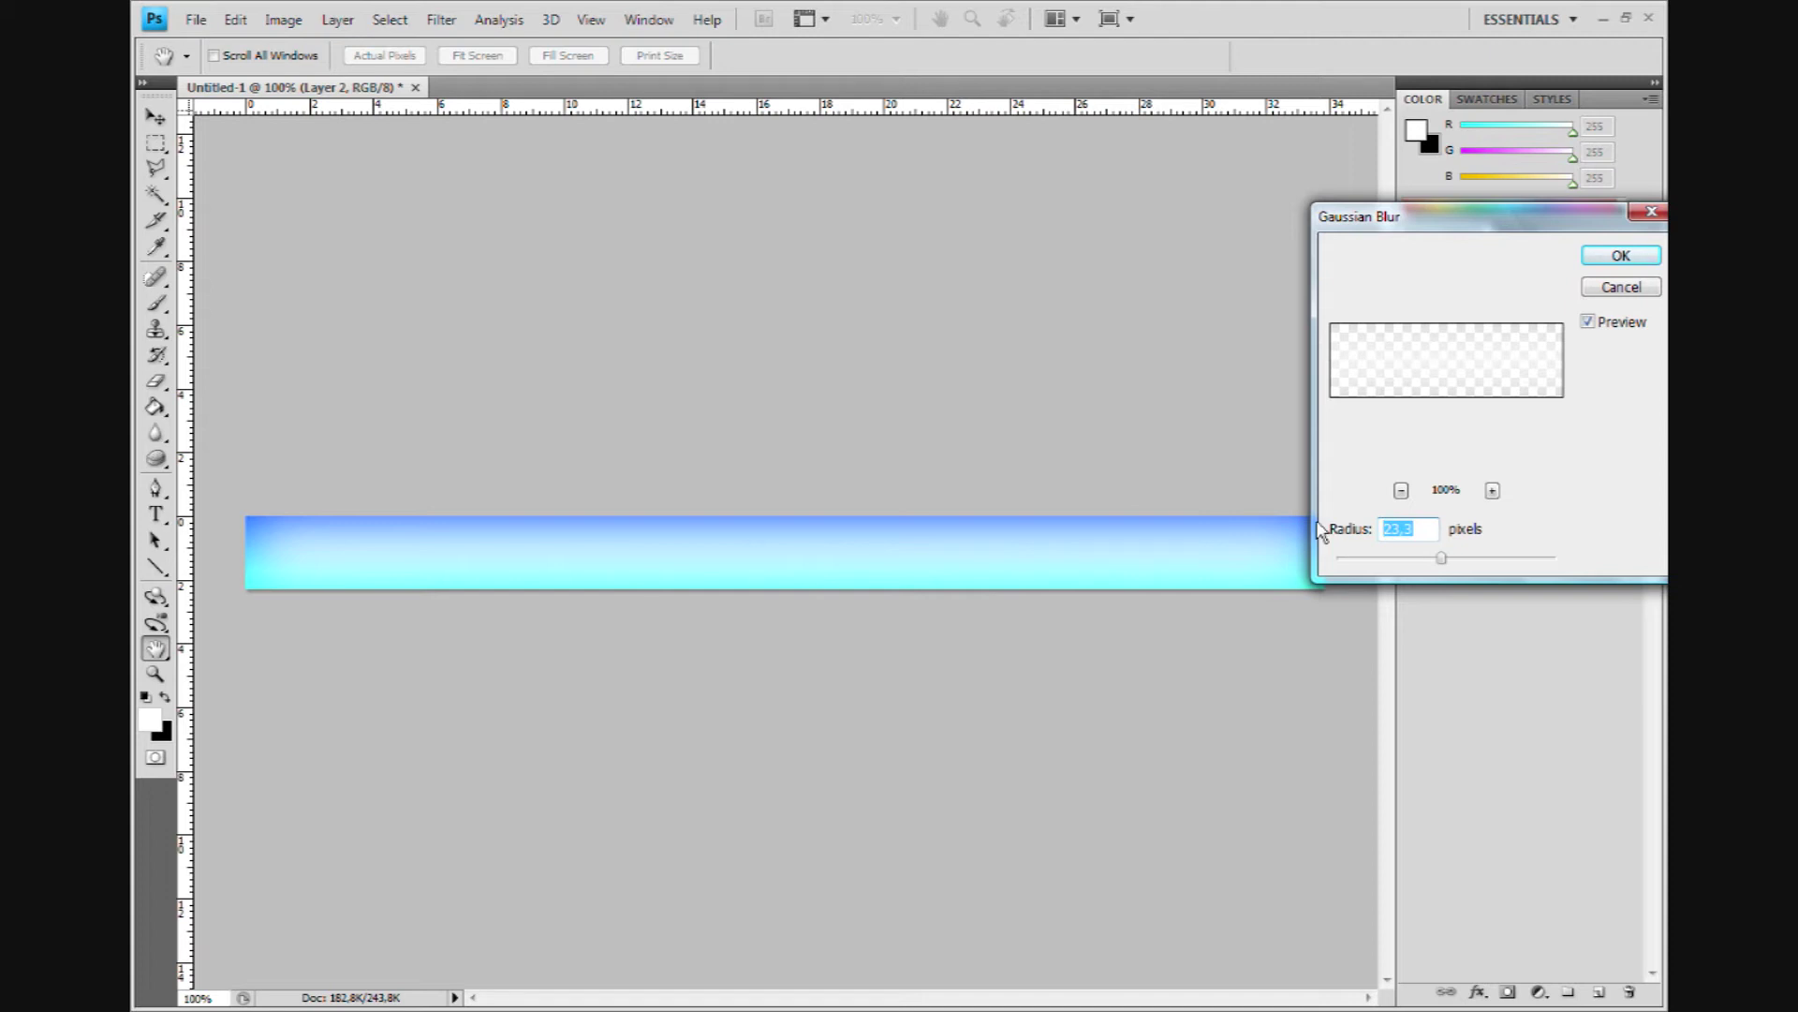
{"action": "type", "text": "20"}
{"action": "left_click", "coordinate": [1592, 255]}
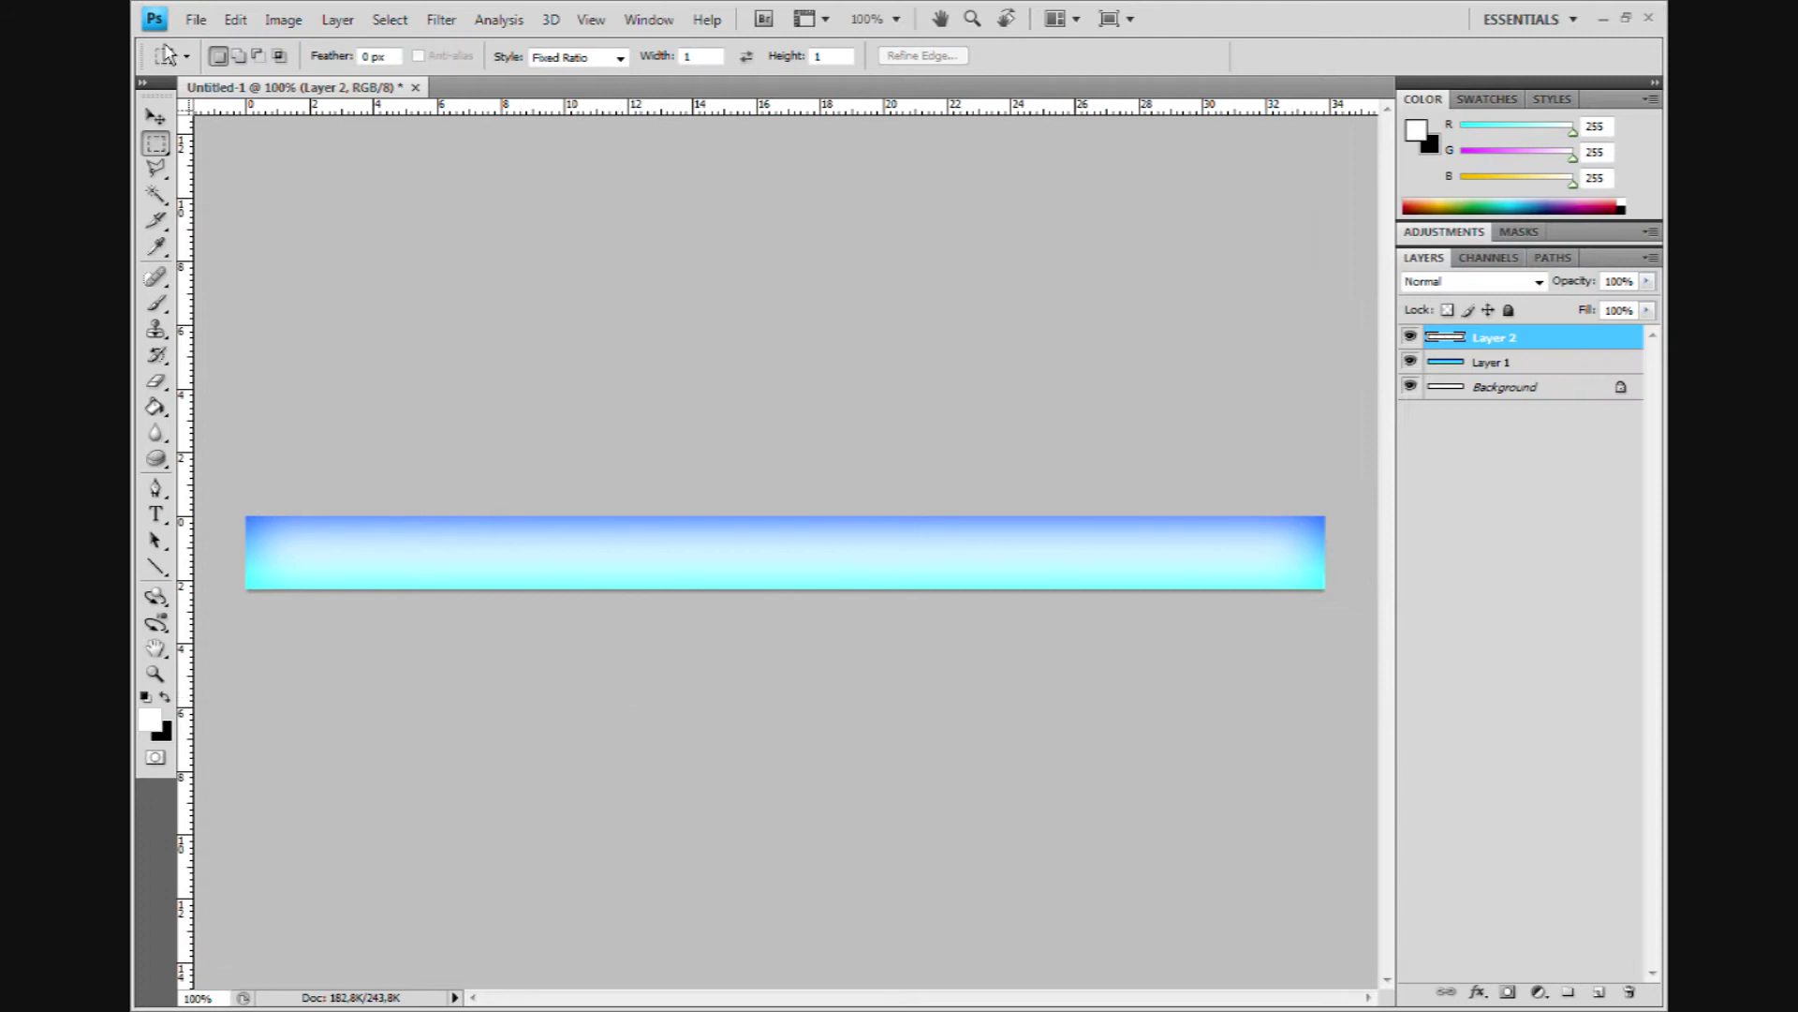
Open 3d-explosion.jpg from the Pictures (Εικόνες) folder.
{"action": "left_click", "coordinate": [203, 24]}
{"action": "left_click", "coordinate": [221, 70]}
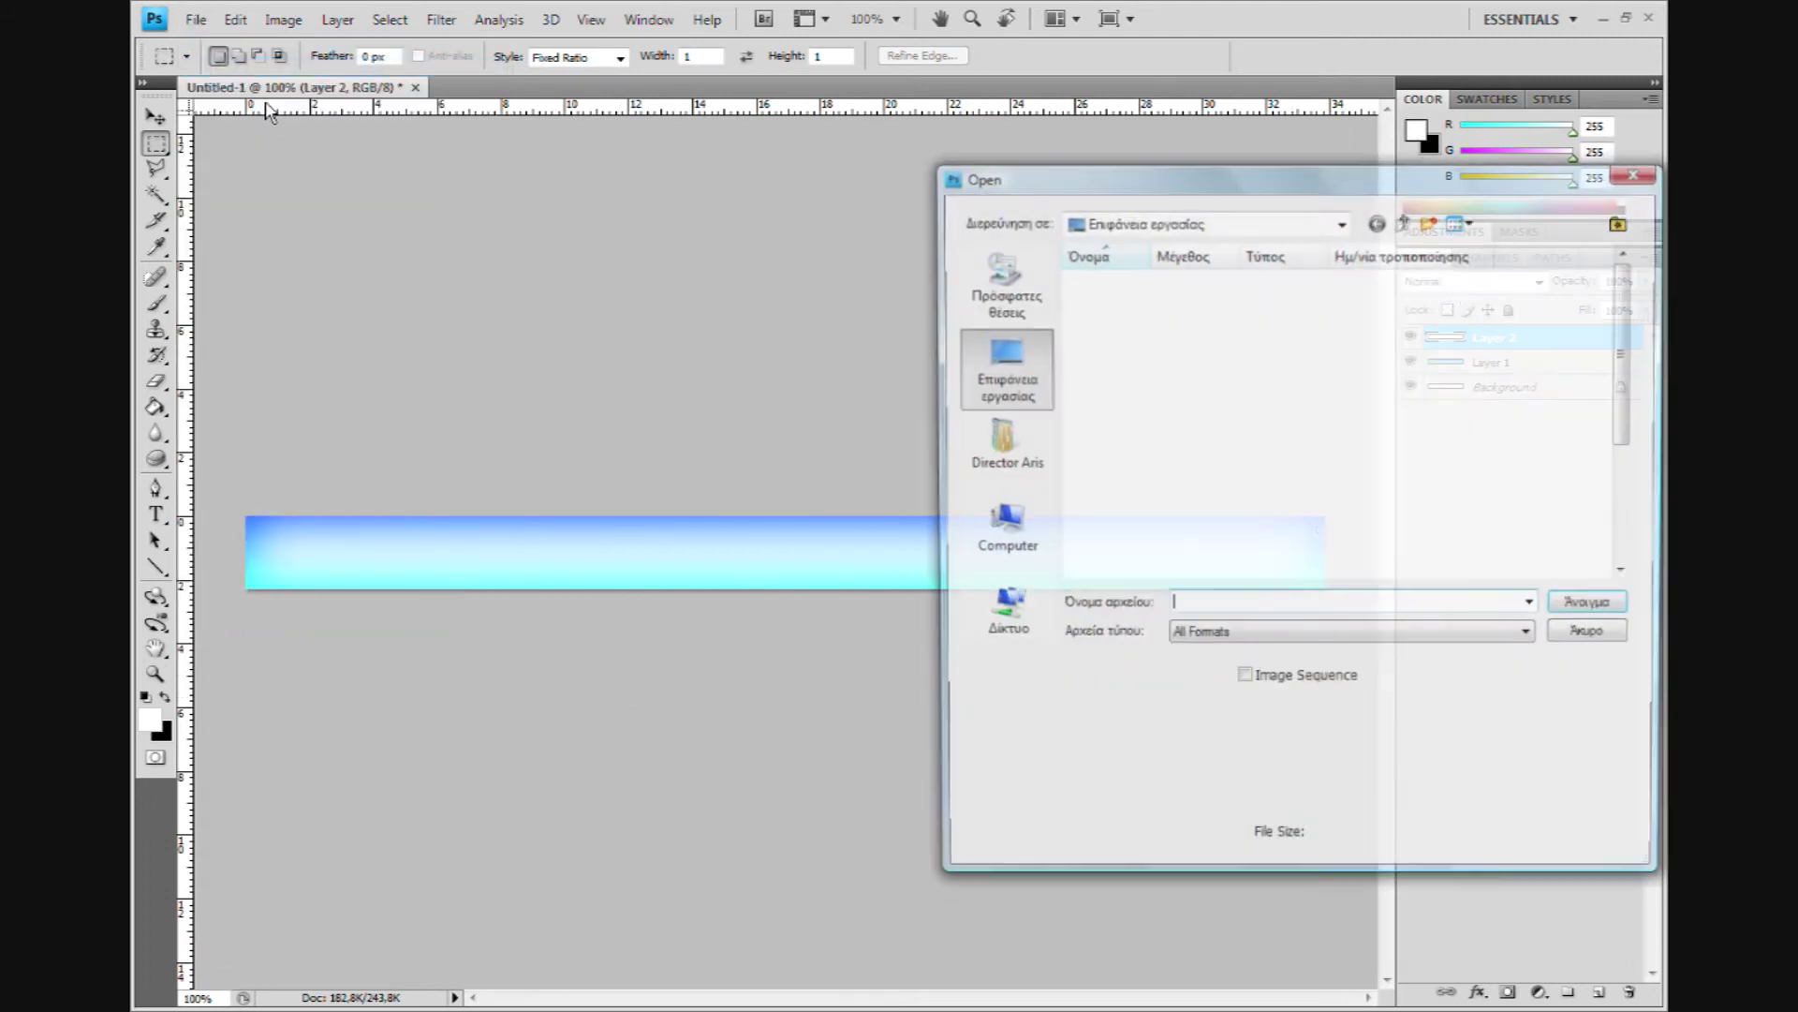
{"action": "left_click", "coordinate": [1007, 468]}
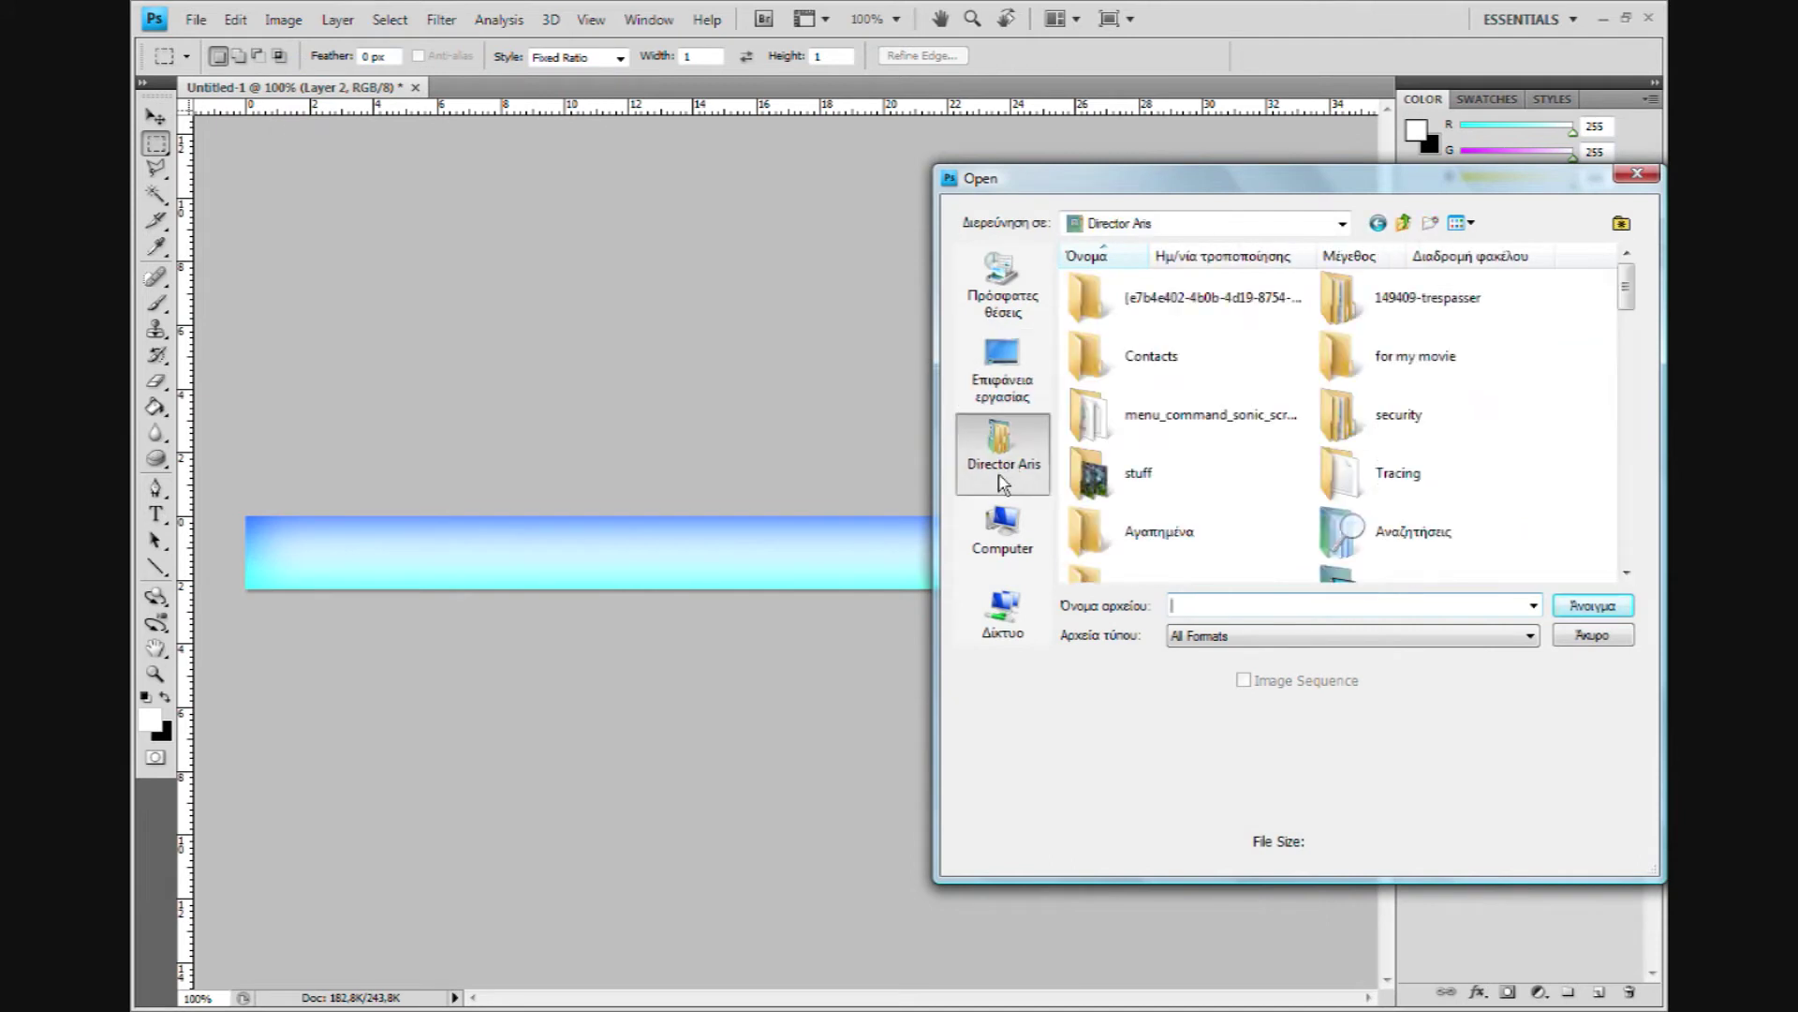
{"action": "scroll", "coordinate": [1613, 301], "scroll_direction": "down", "scroll_amount": 5}
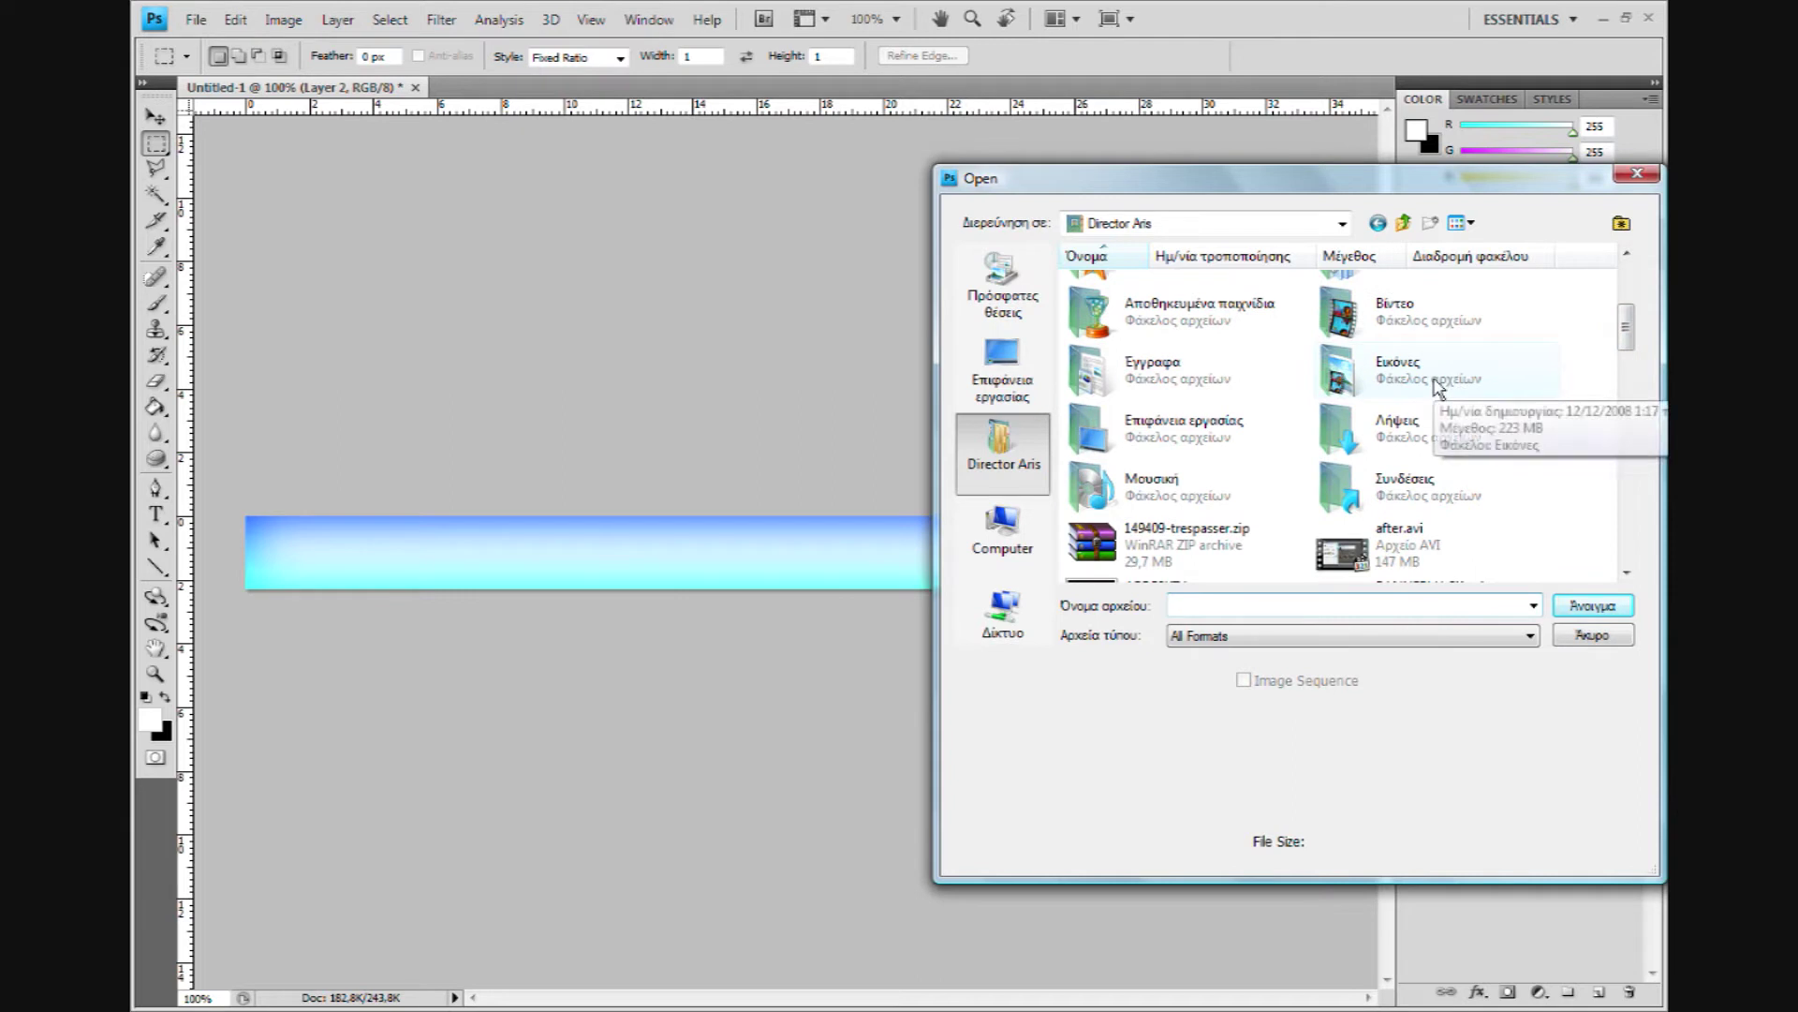
{"action": "double_click", "coordinate": [1439, 389]}
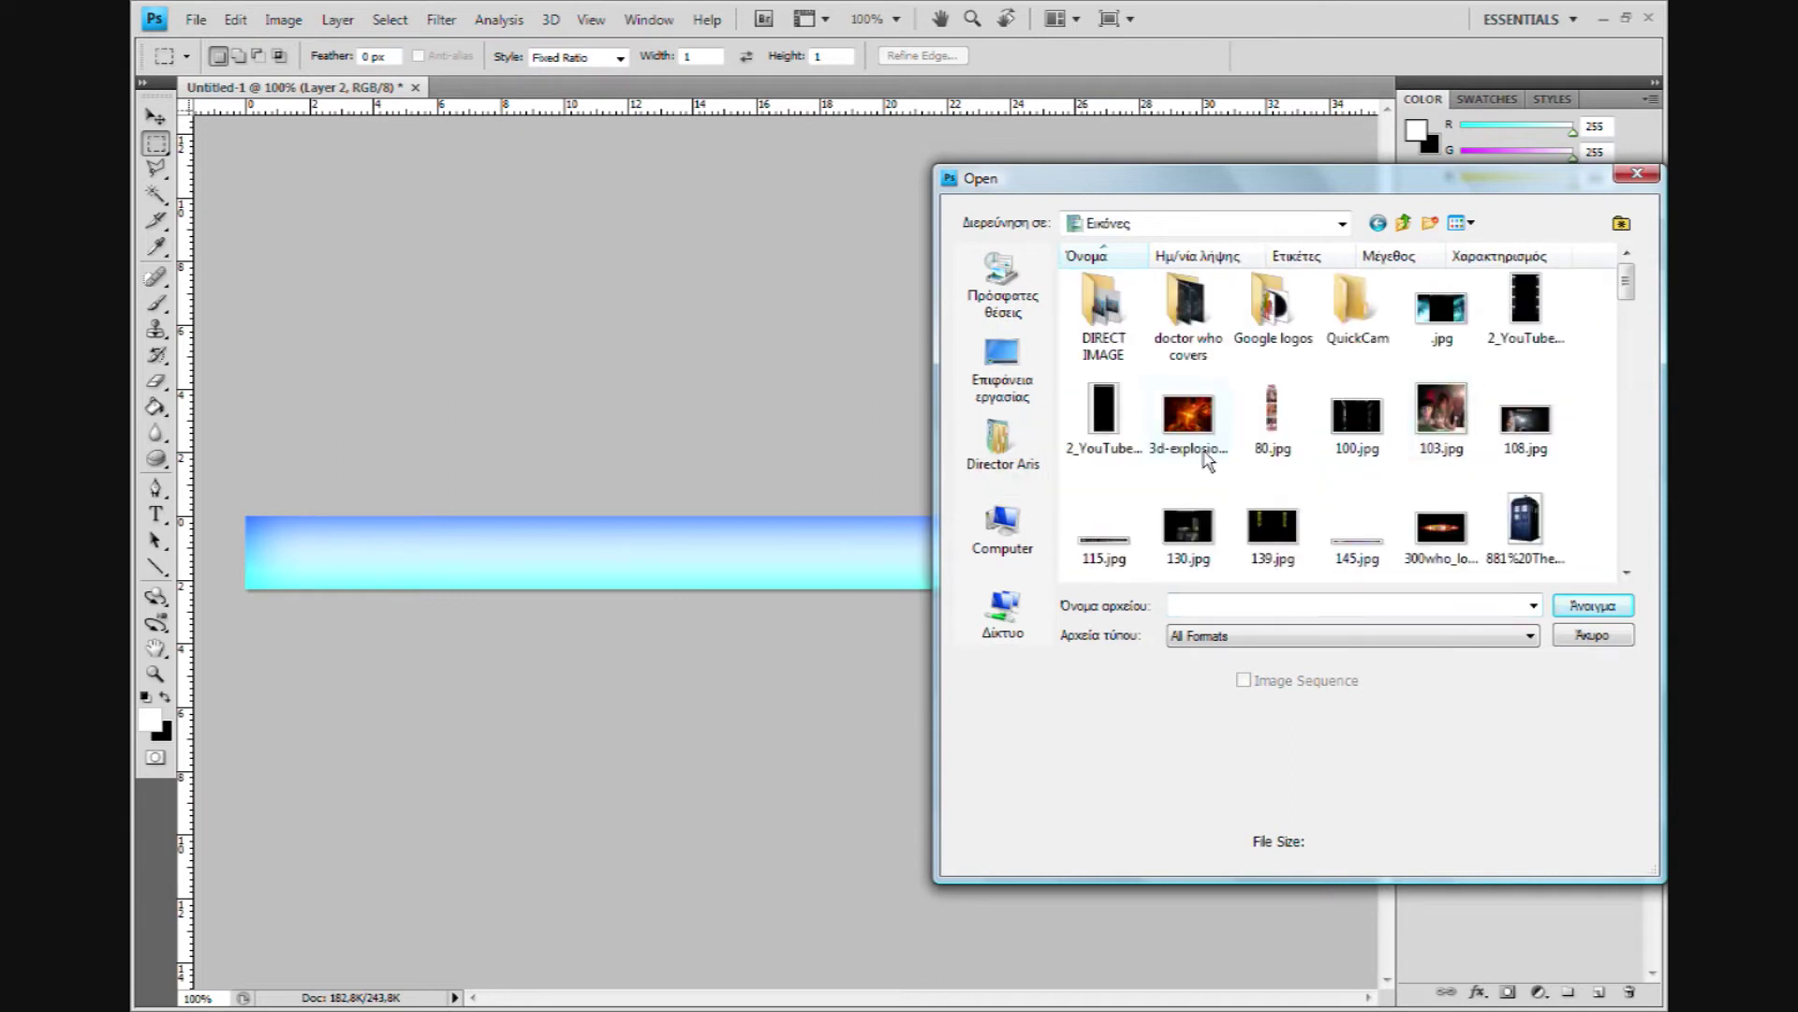
{"action": "scroll", "coordinate": [1208, 463], "scroll_direction": "down", "scroll_amount": 1}
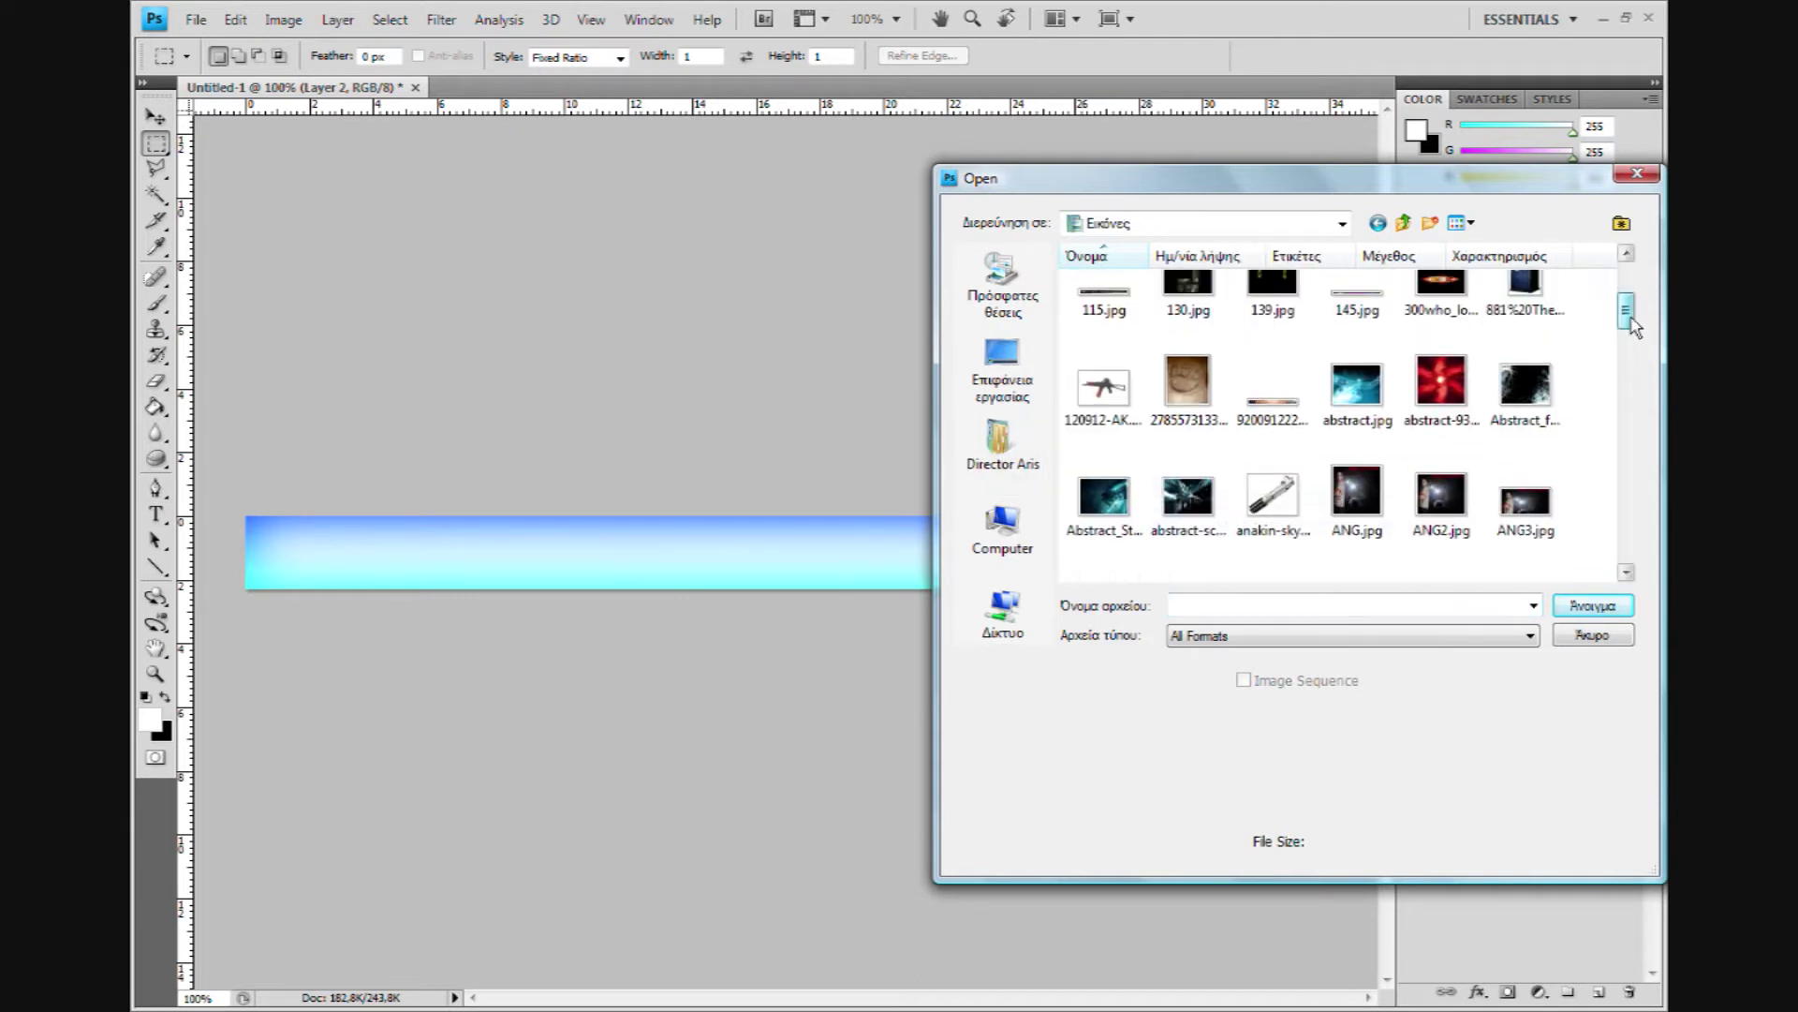
{"action": "scroll", "coordinate": [1626, 281], "scroll_direction": "up", "scroll_amount": 3}
{"action": "double_click", "coordinate": [1182, 401]}
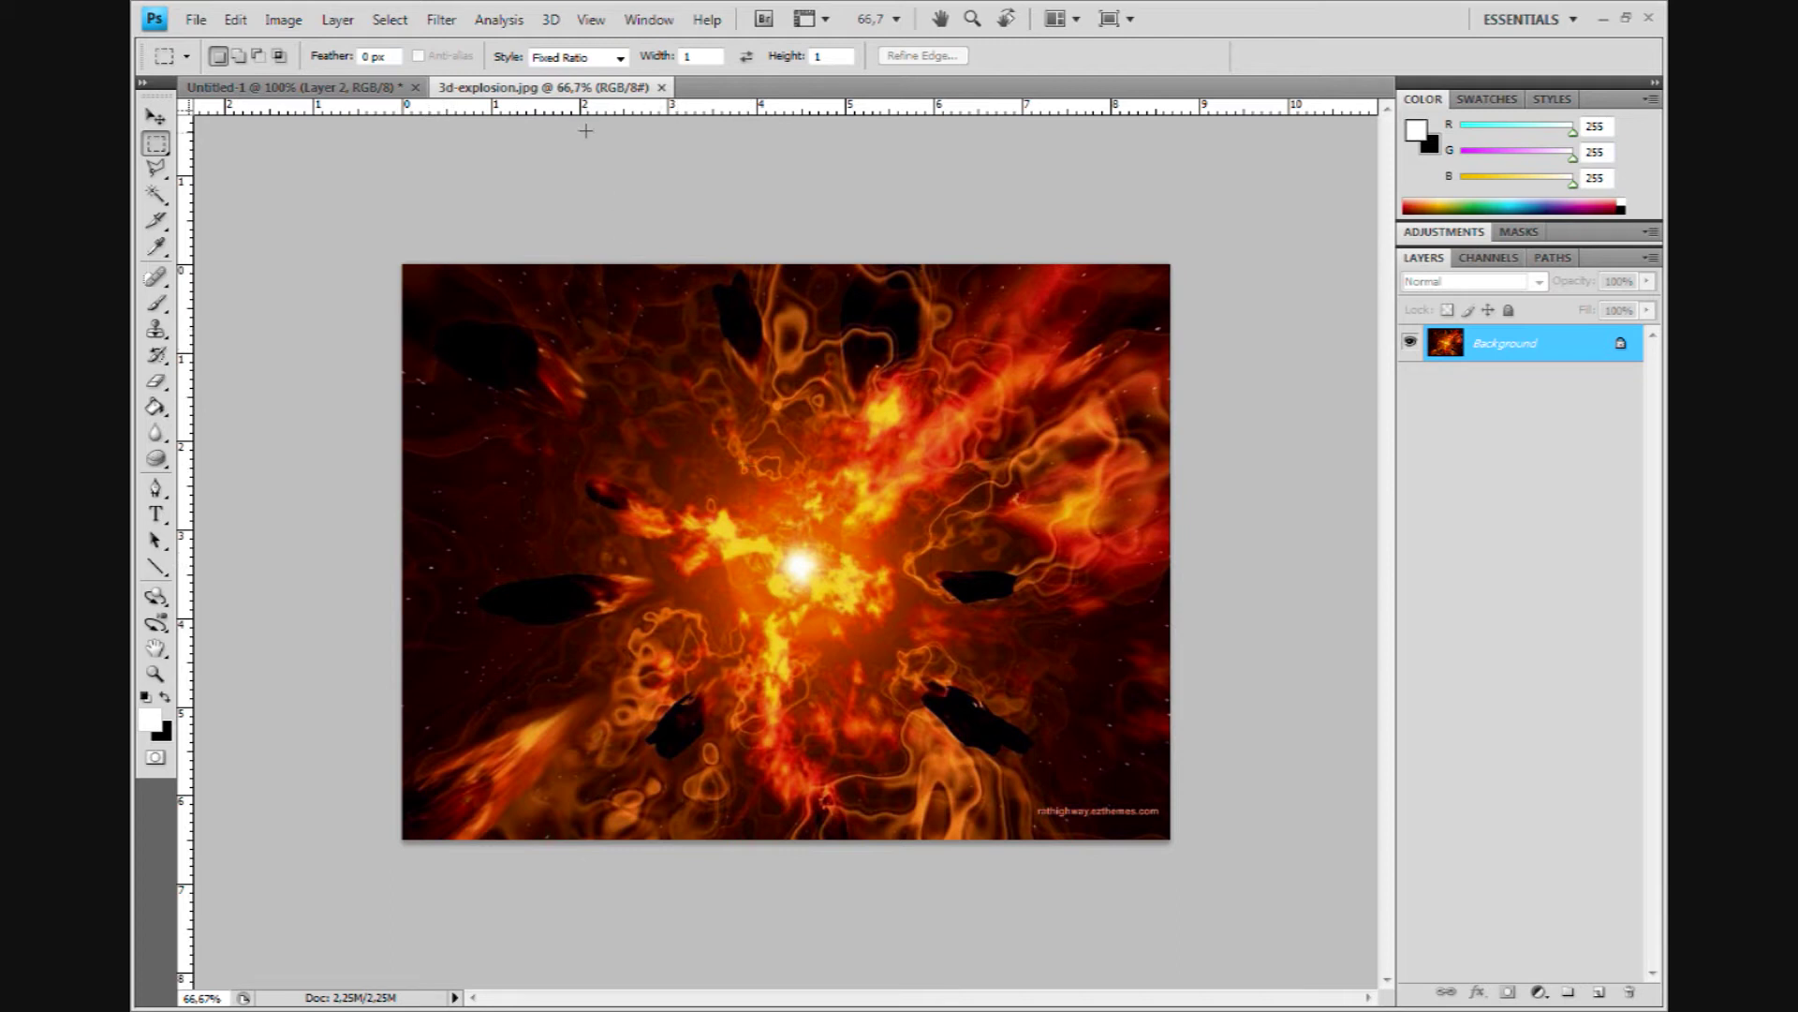
Drag the explosion image into the banner as Layer 3 and slide it over the strip.
{"action": "right_click", "coordinate": [577, 95]}
{"action": "left_click", "coordinate": [678, 178]}
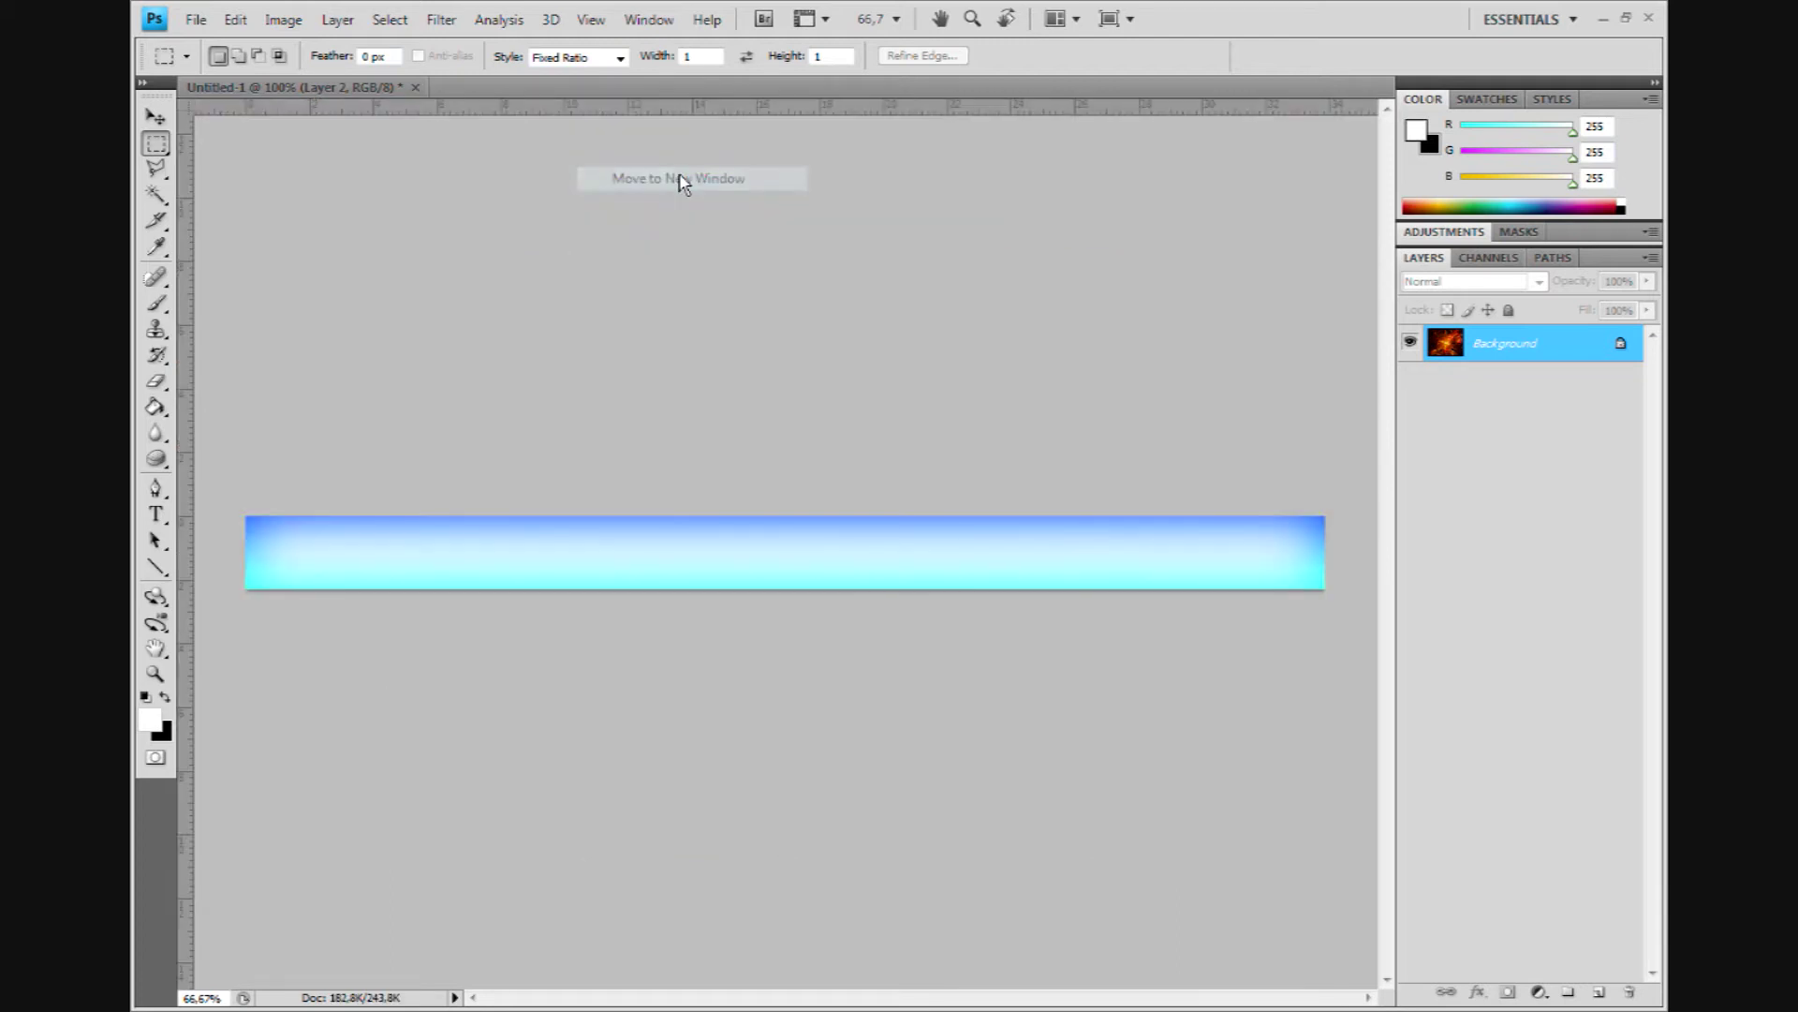
{"action": "key", "text": "v"}
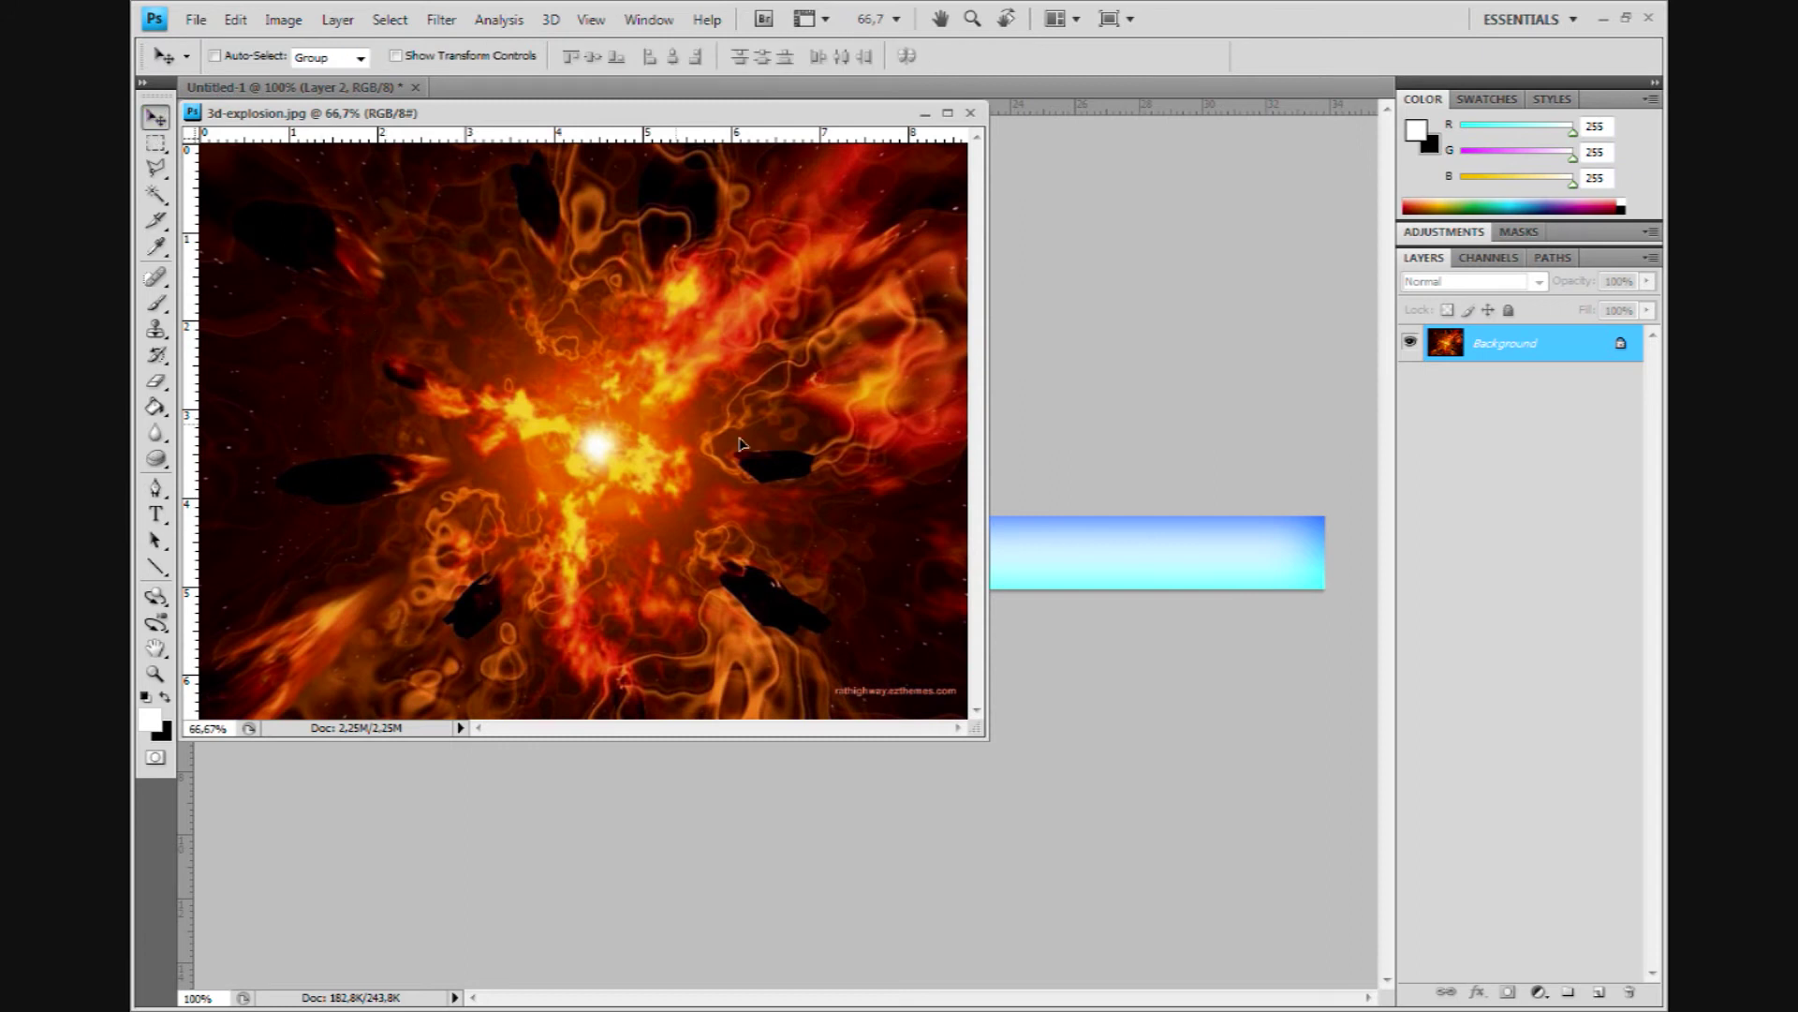
{"action": "left_click_drag", "start_coordinate": [740, 442], "coordinate": [1051, 550]}
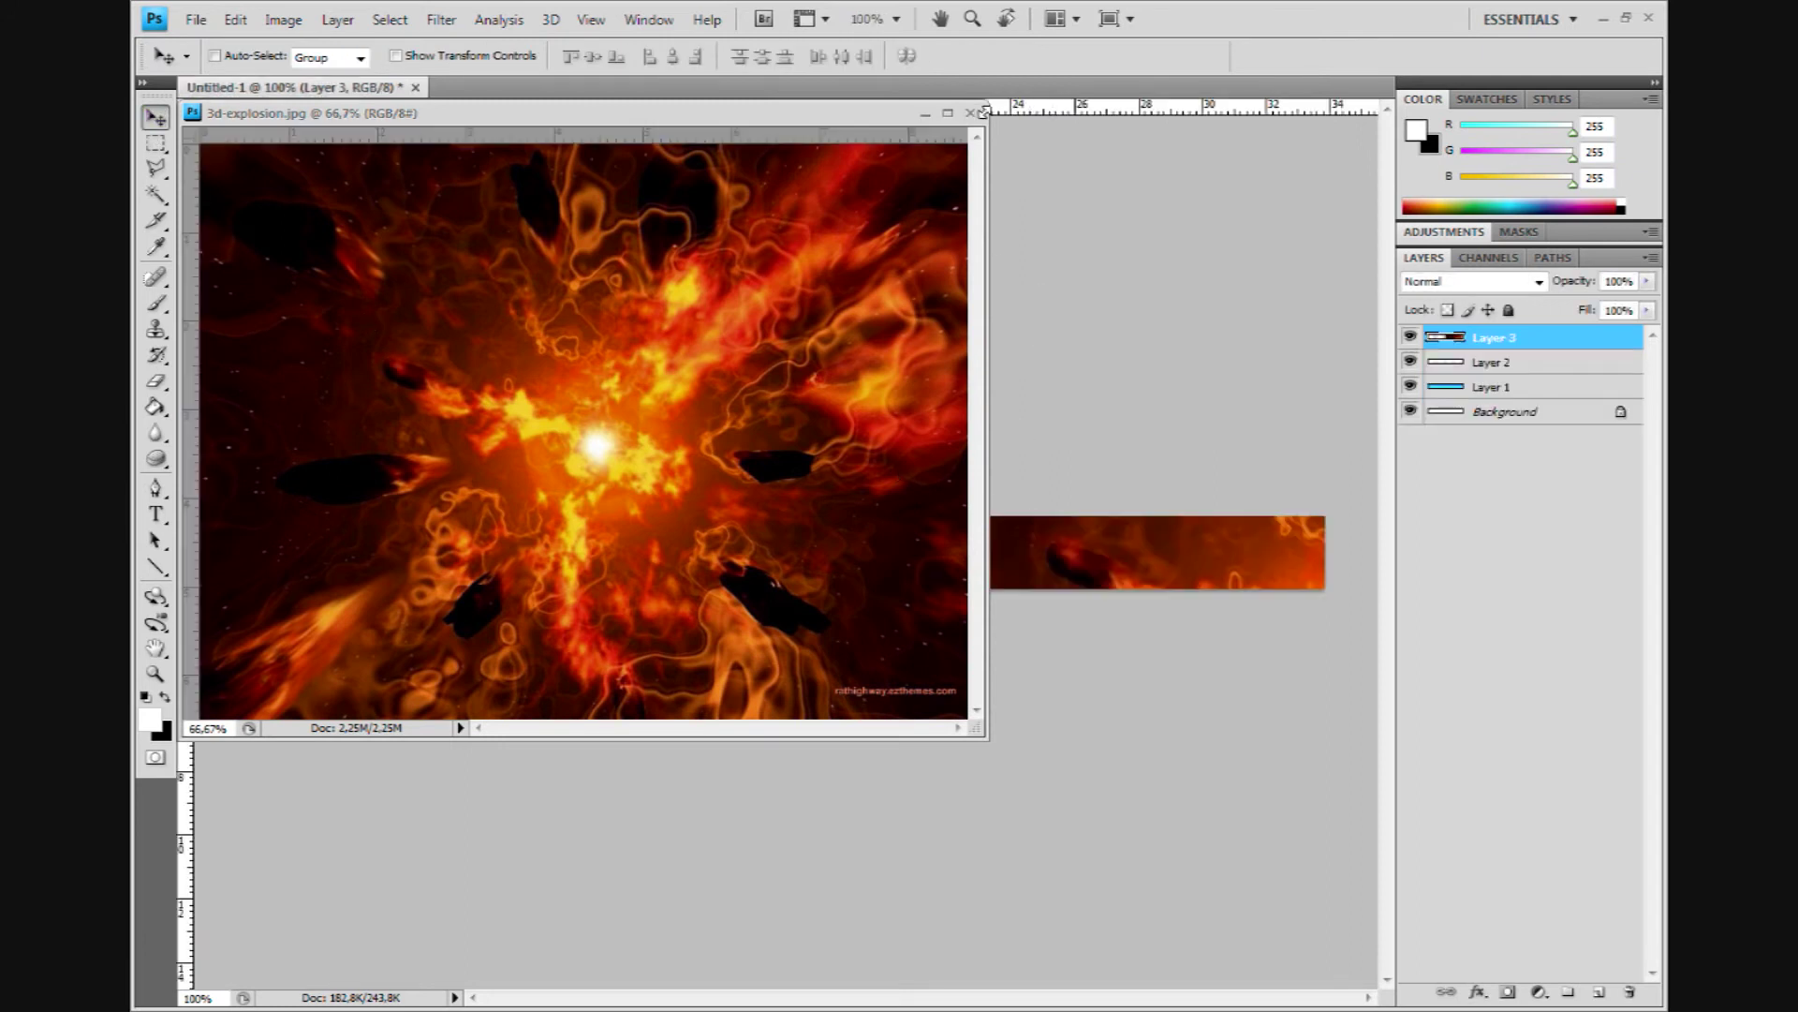
{"action": "left_click", "coordinate": [971, 112]}
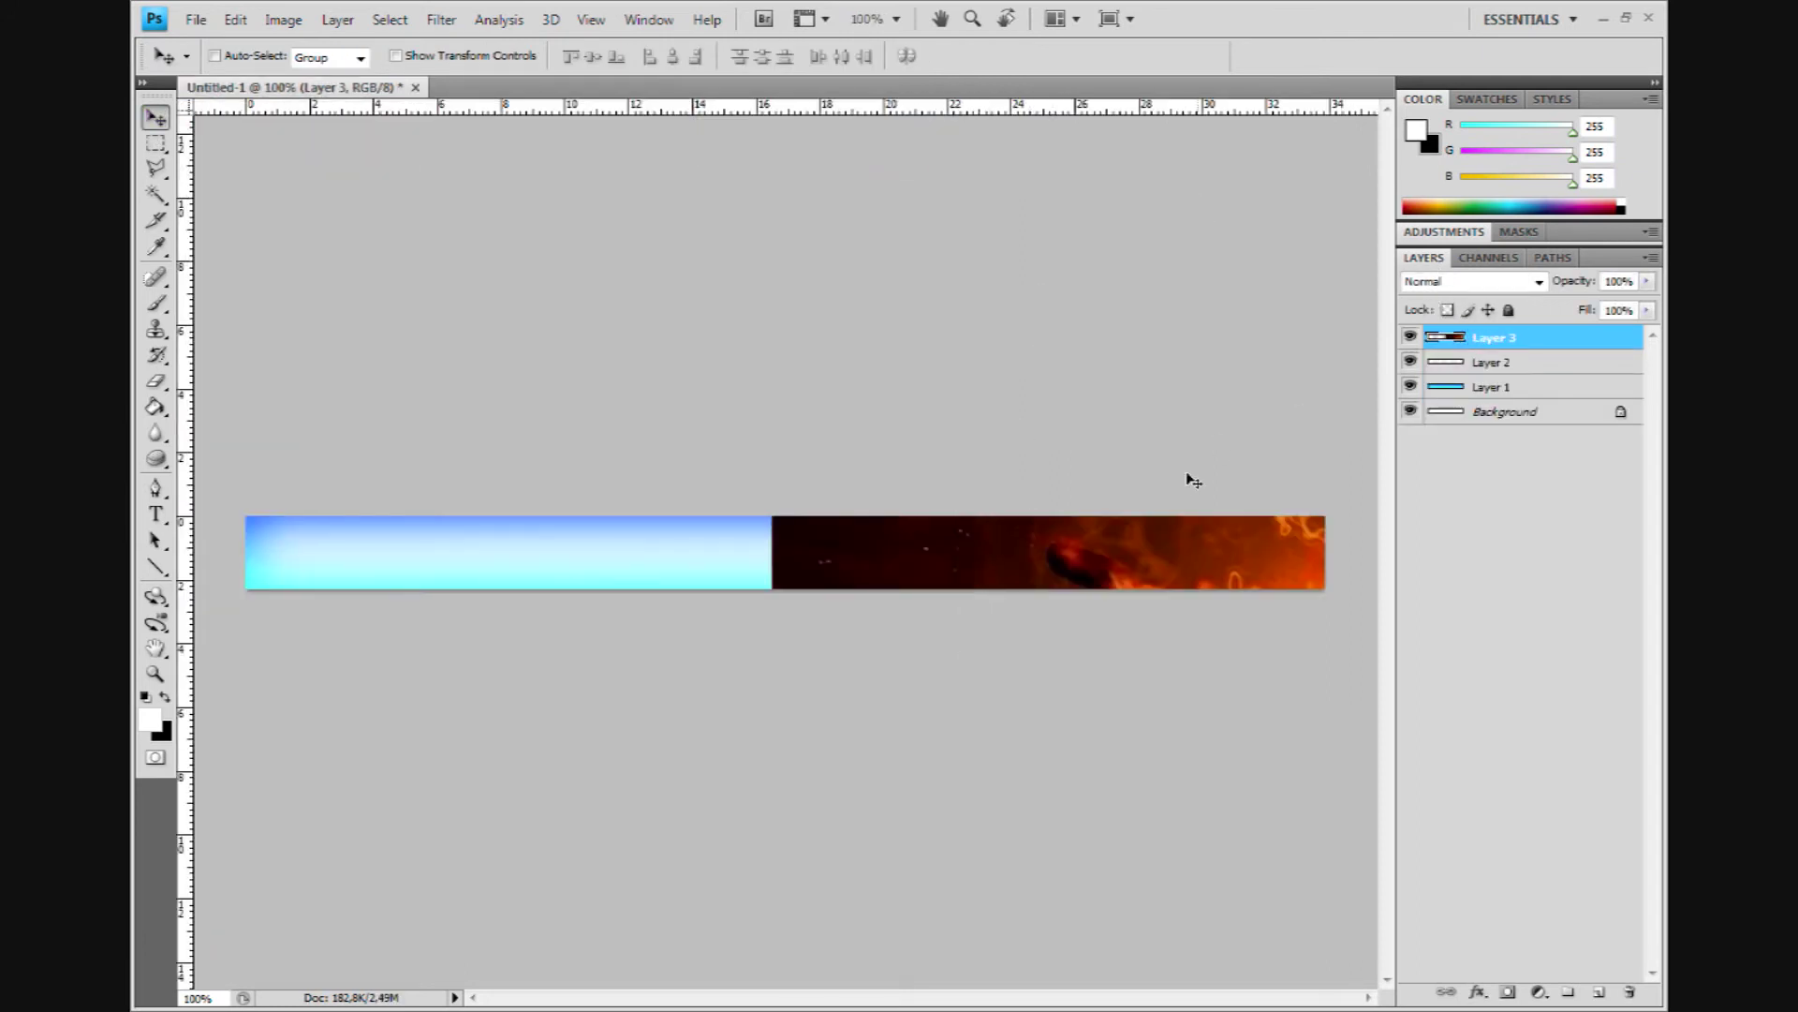
{"action": "left_click_drag", "start_coordinate": [1096, 557], "coordinate": [541, 562]}
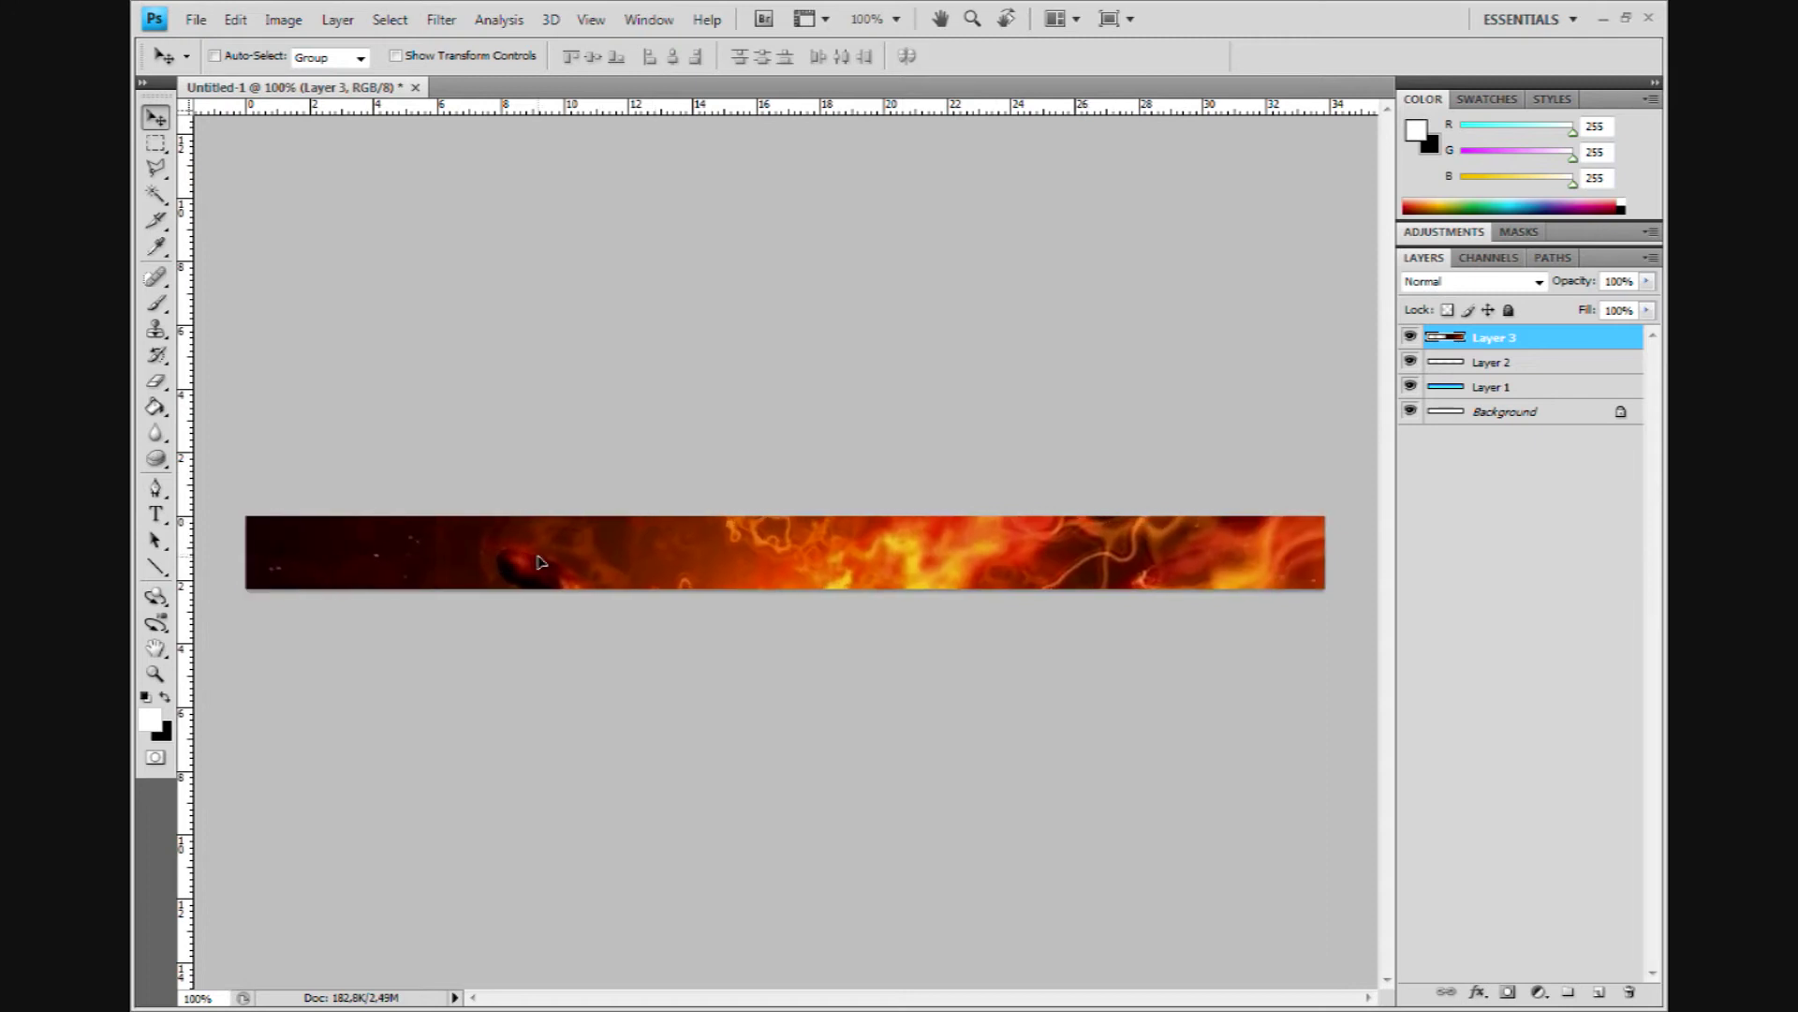
Free-transform the explosion layer into a thin band spanning the banner, then apply it.
{"action": "key", "text": "ctrl+t"}
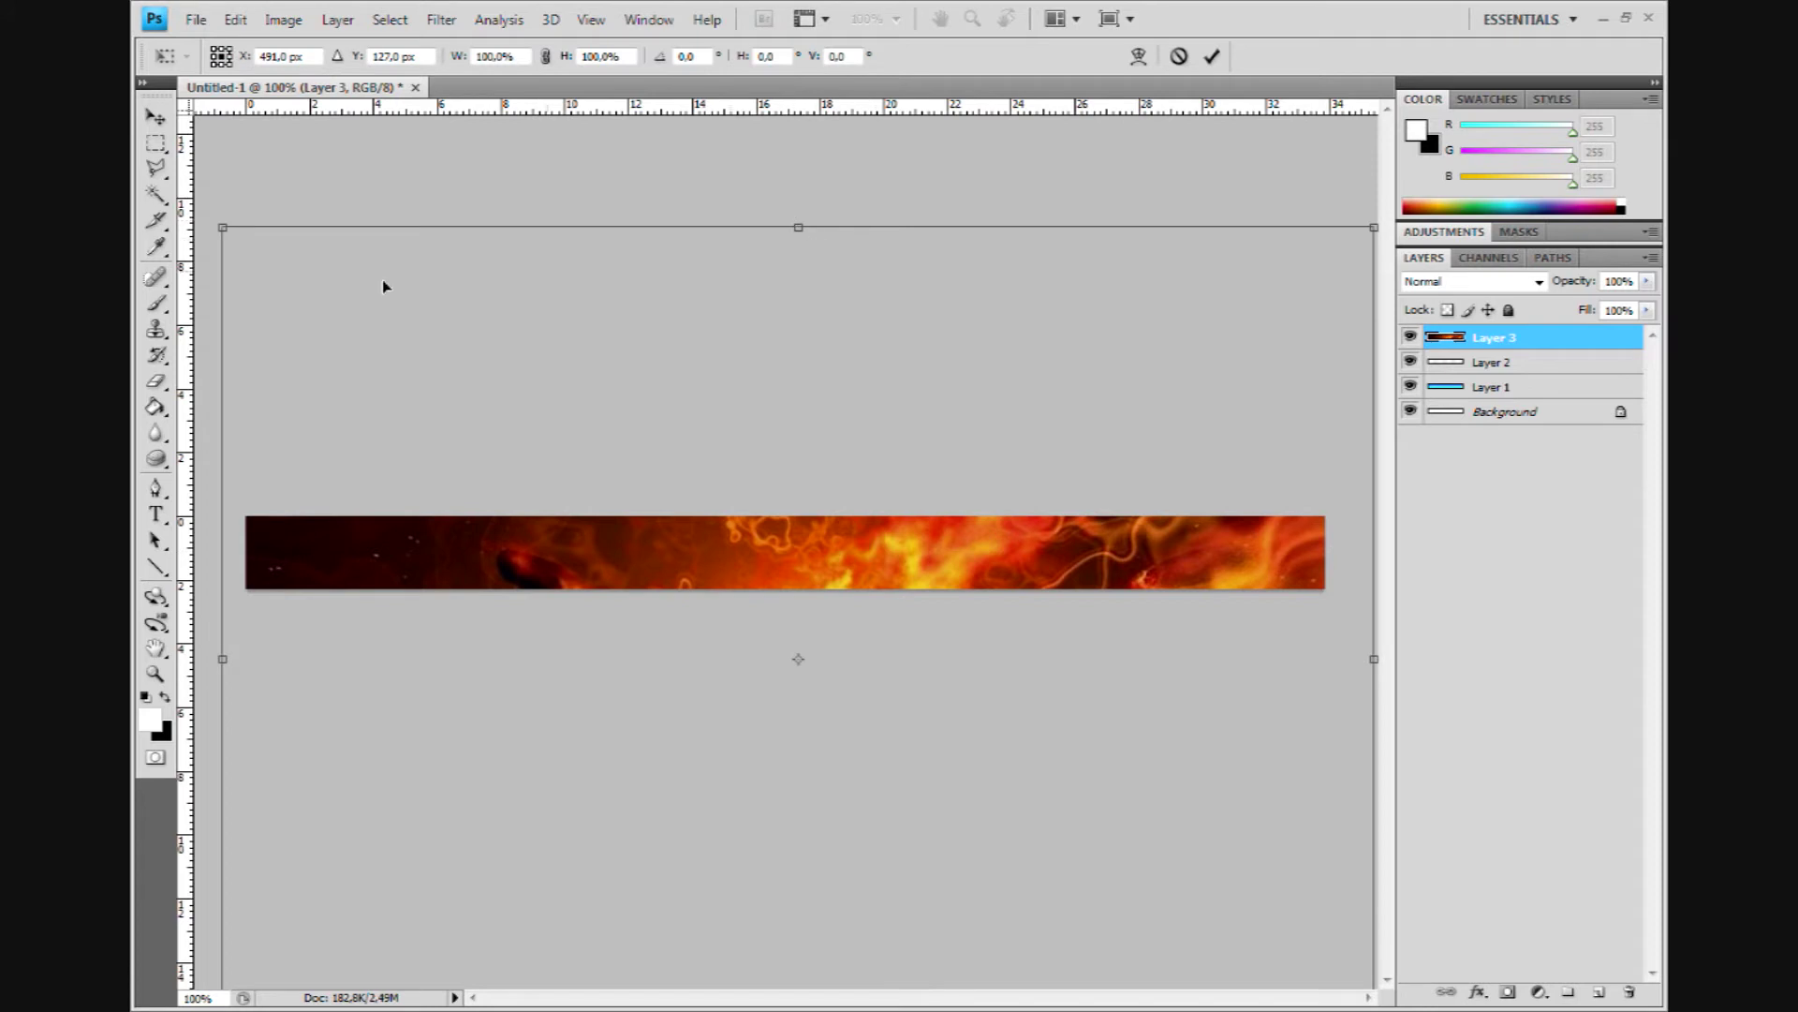
{"action": "left_click_drag", "start_coordinate": [852, 237], "coordinate": [776, 401]}
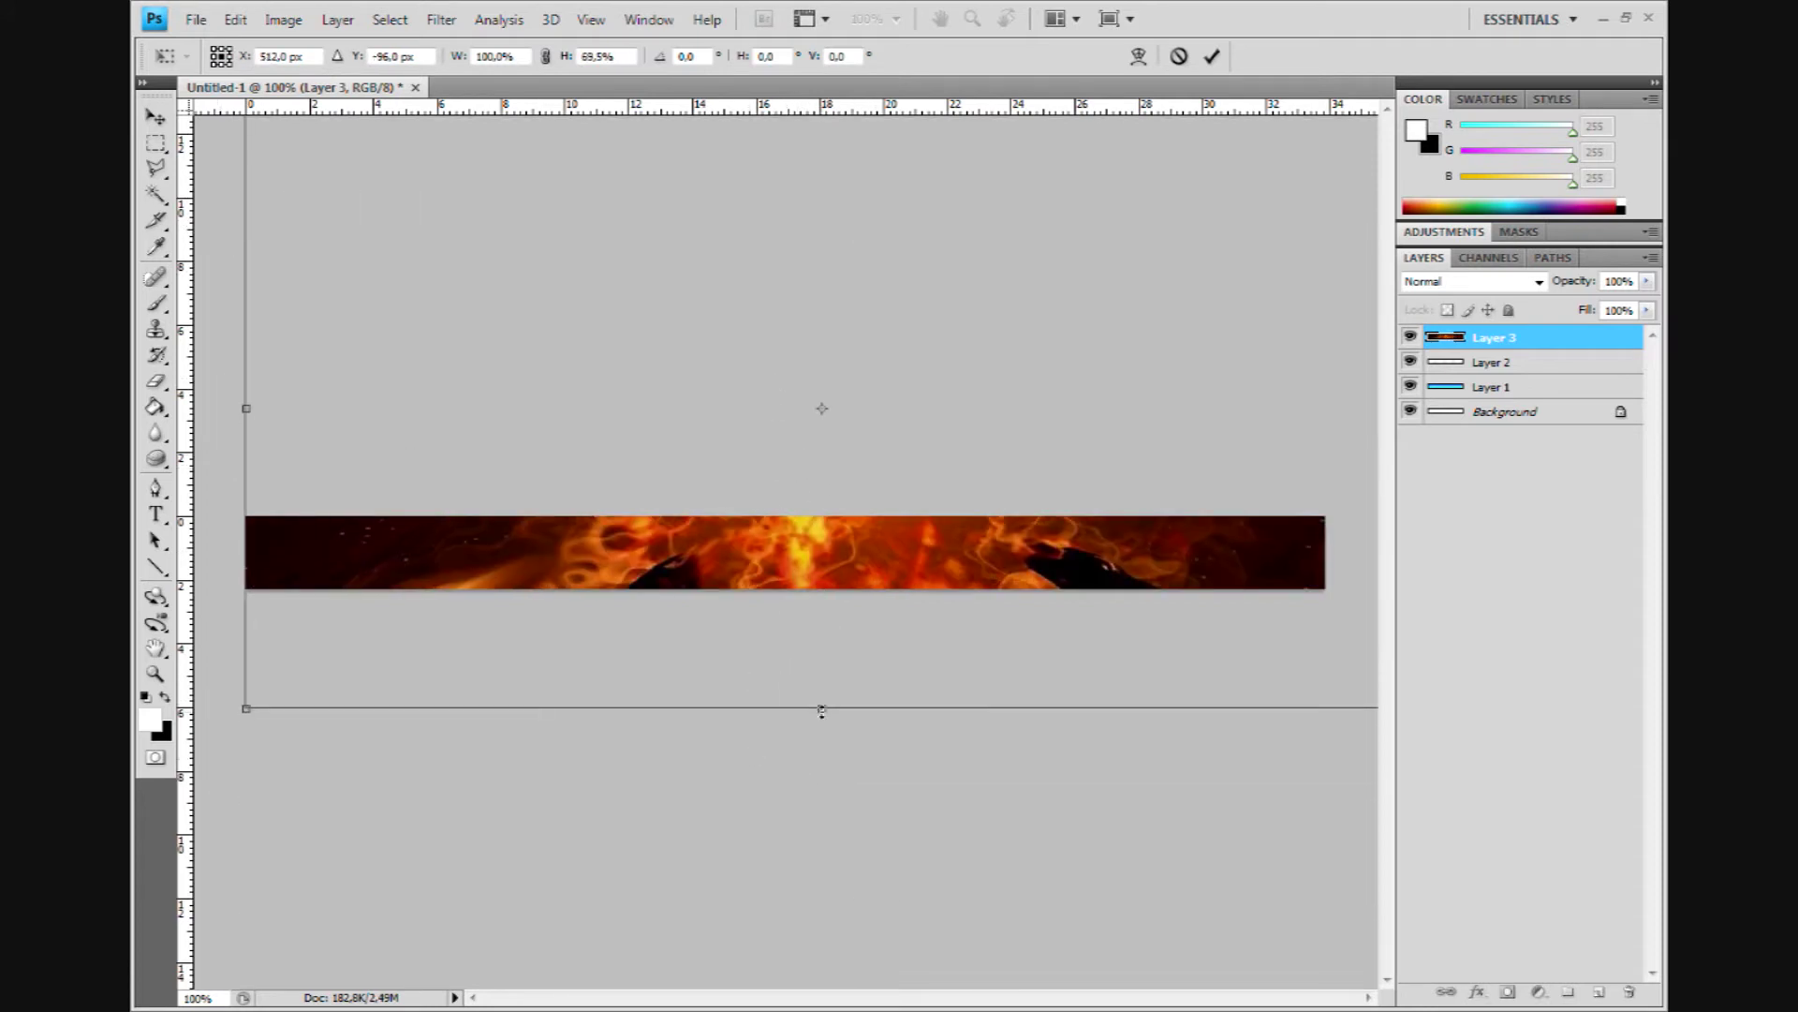
{"action": "left_click_drag", "start_coordinate": [822, 710], "coordinate": [821, 254]}
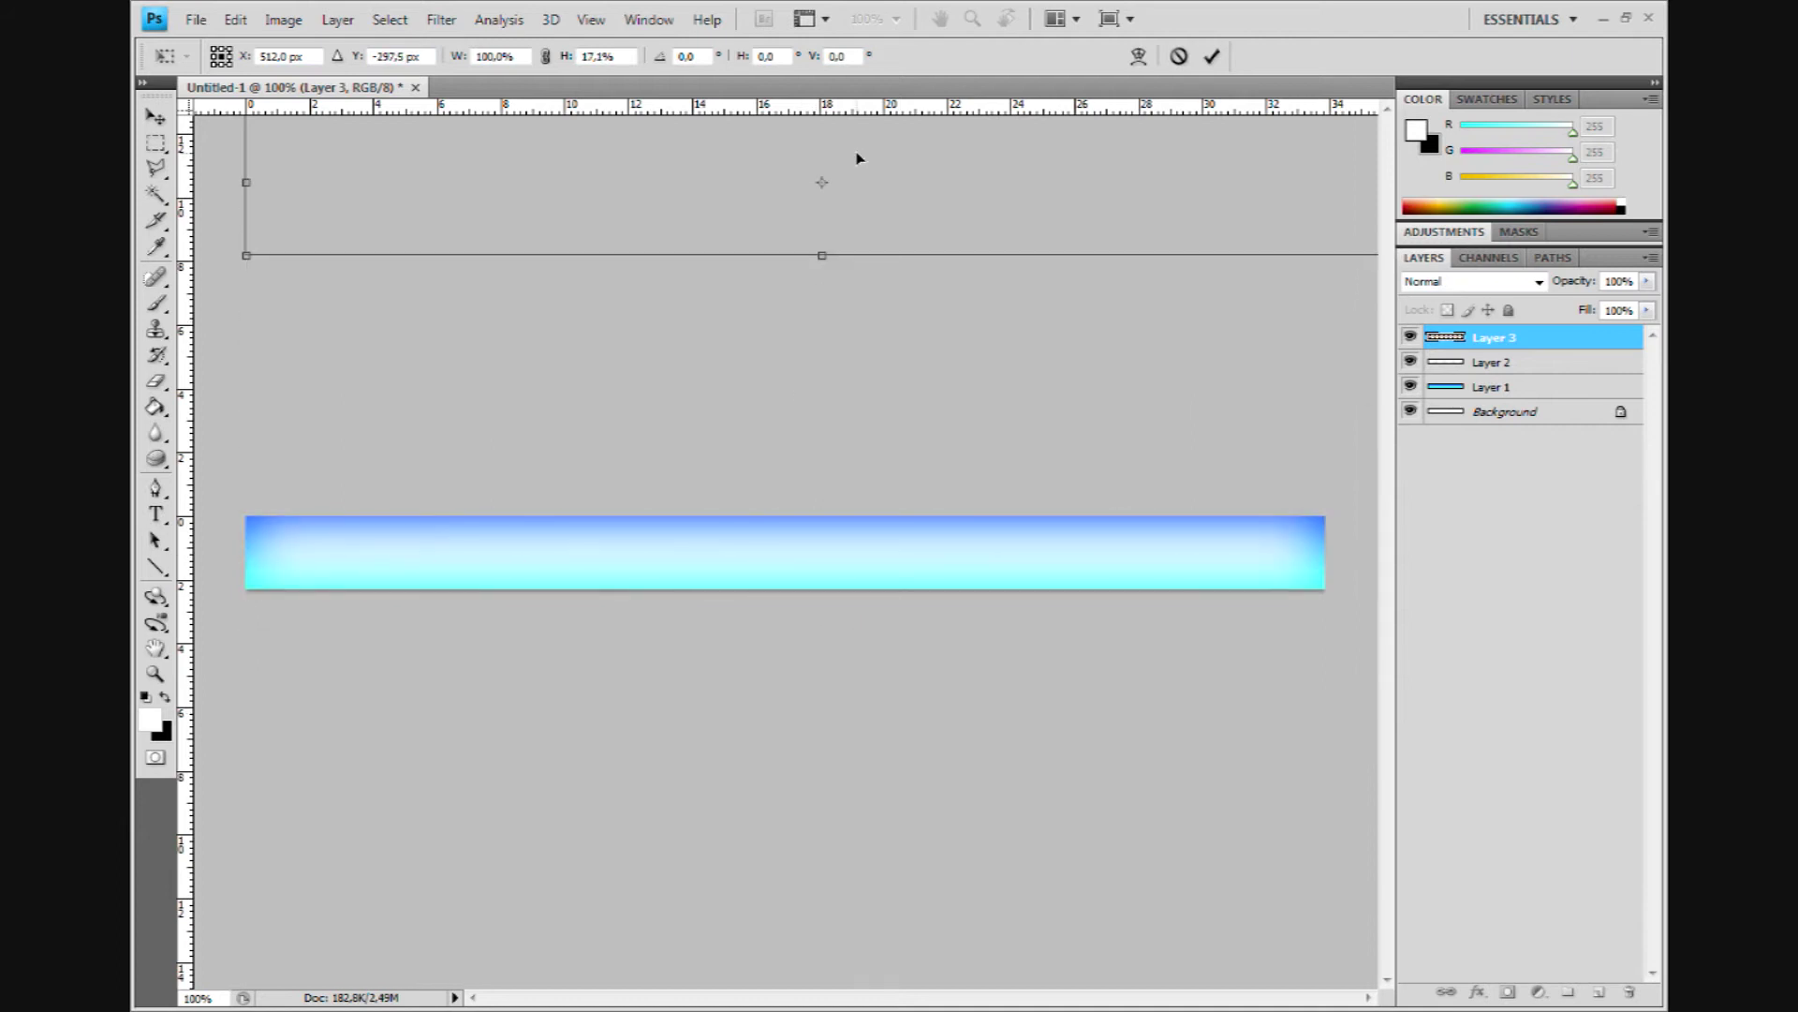
{"action": "left_click_drag", "start_coordinate": [857, 157], "coordinate": [854, 497]}
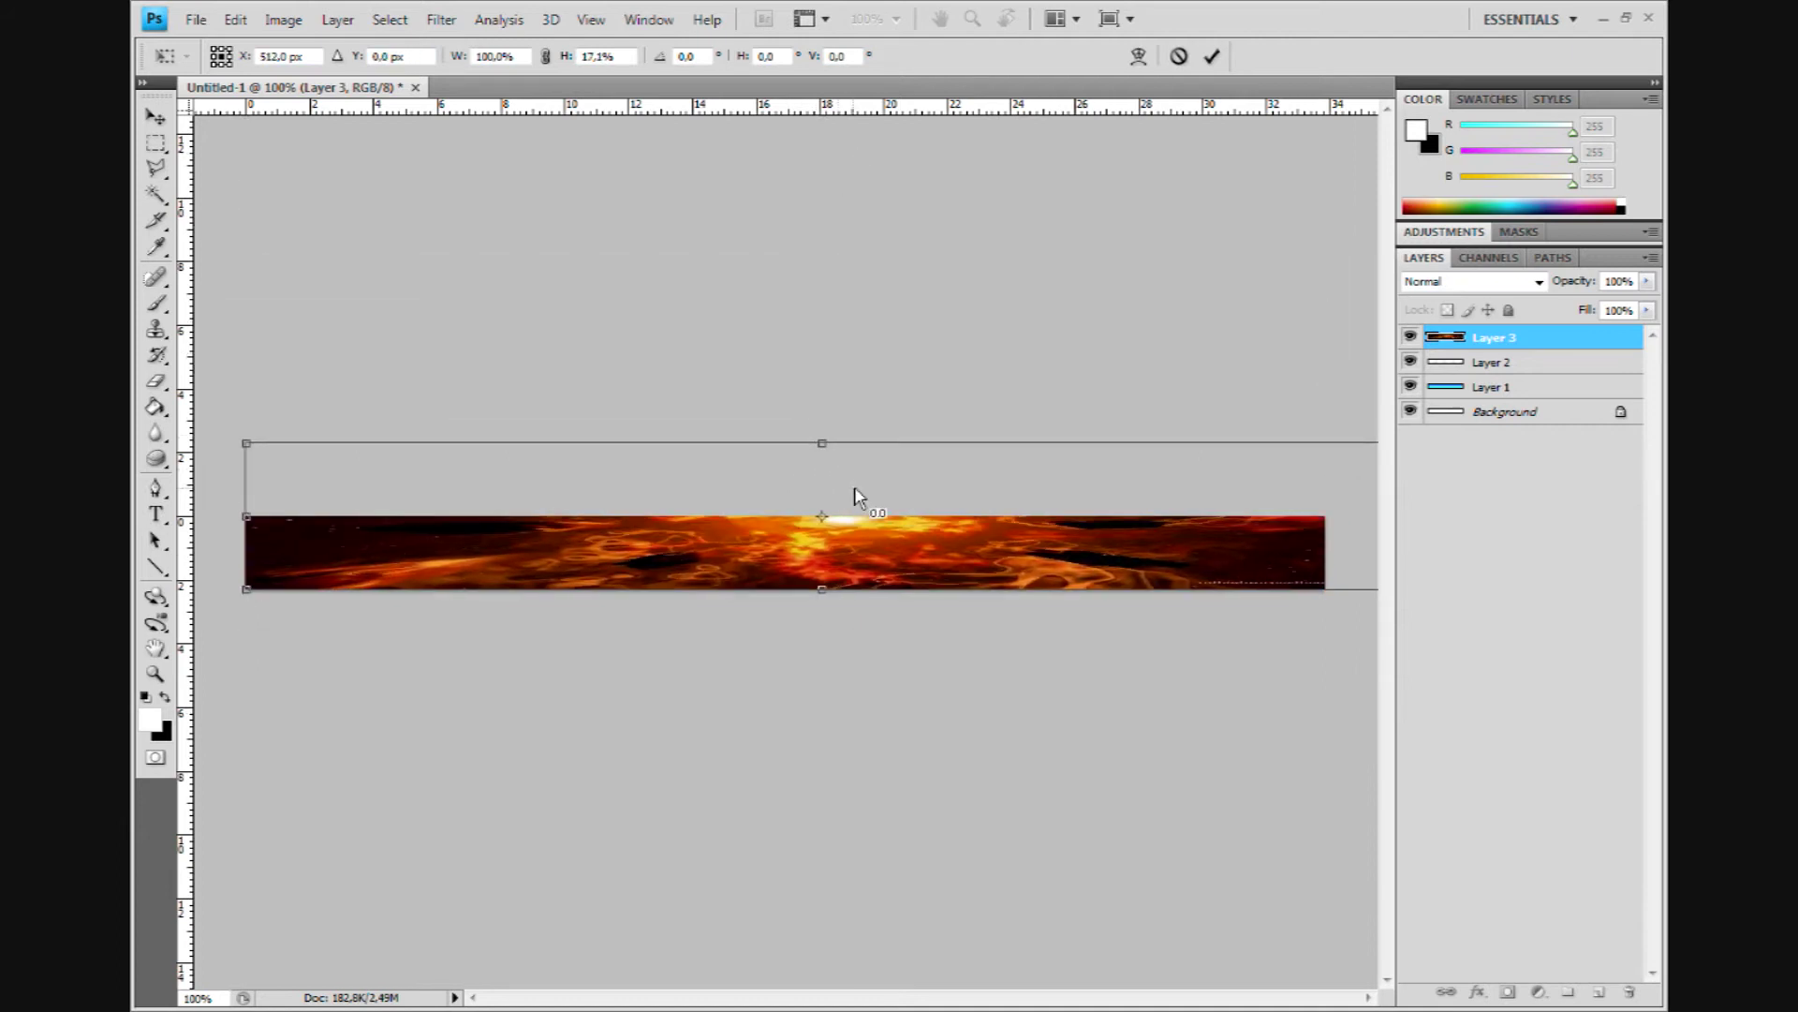
{"action": "left_click_drag", "start_coordinate": [1328, 521], "coordinate": [1013, 538]}
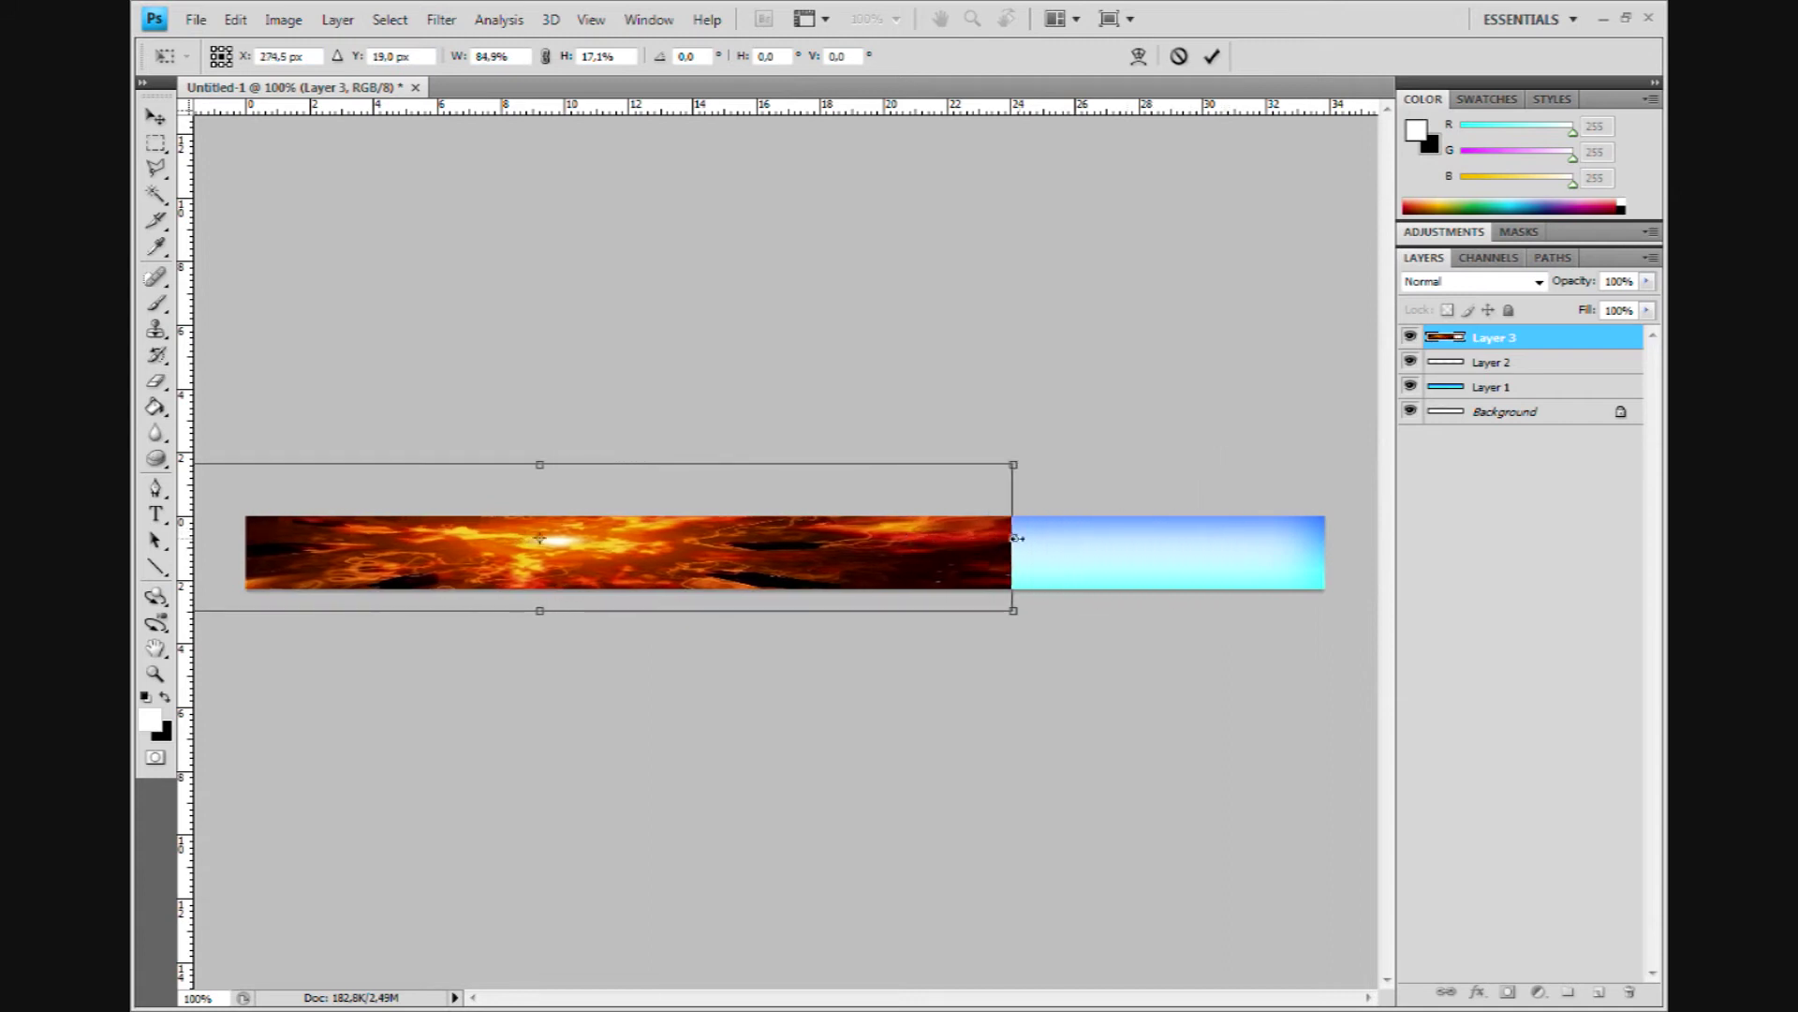
{"action": "left_click_drag", "start_coordinate": [849, 550], "coordinate": [1029, 565]}
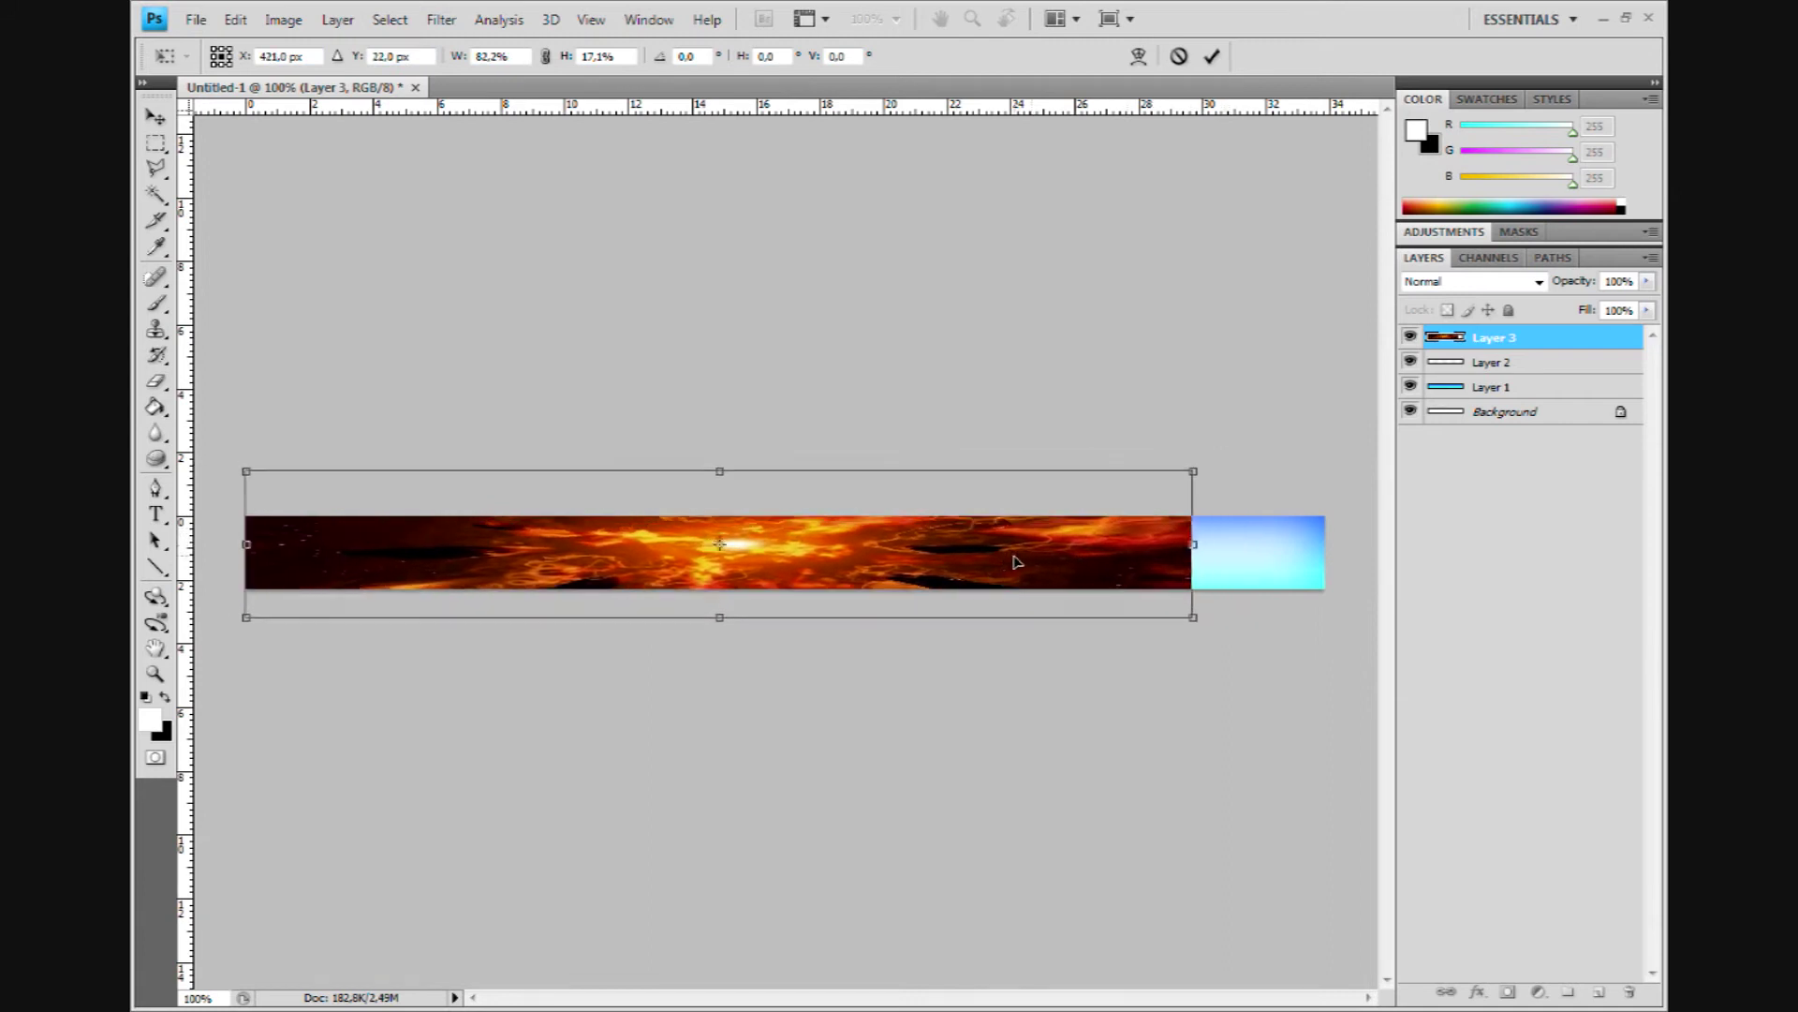
{"action": "left_click_drag", "start_coordinate": [1182, 556], "coordinate": [1323, 557]}
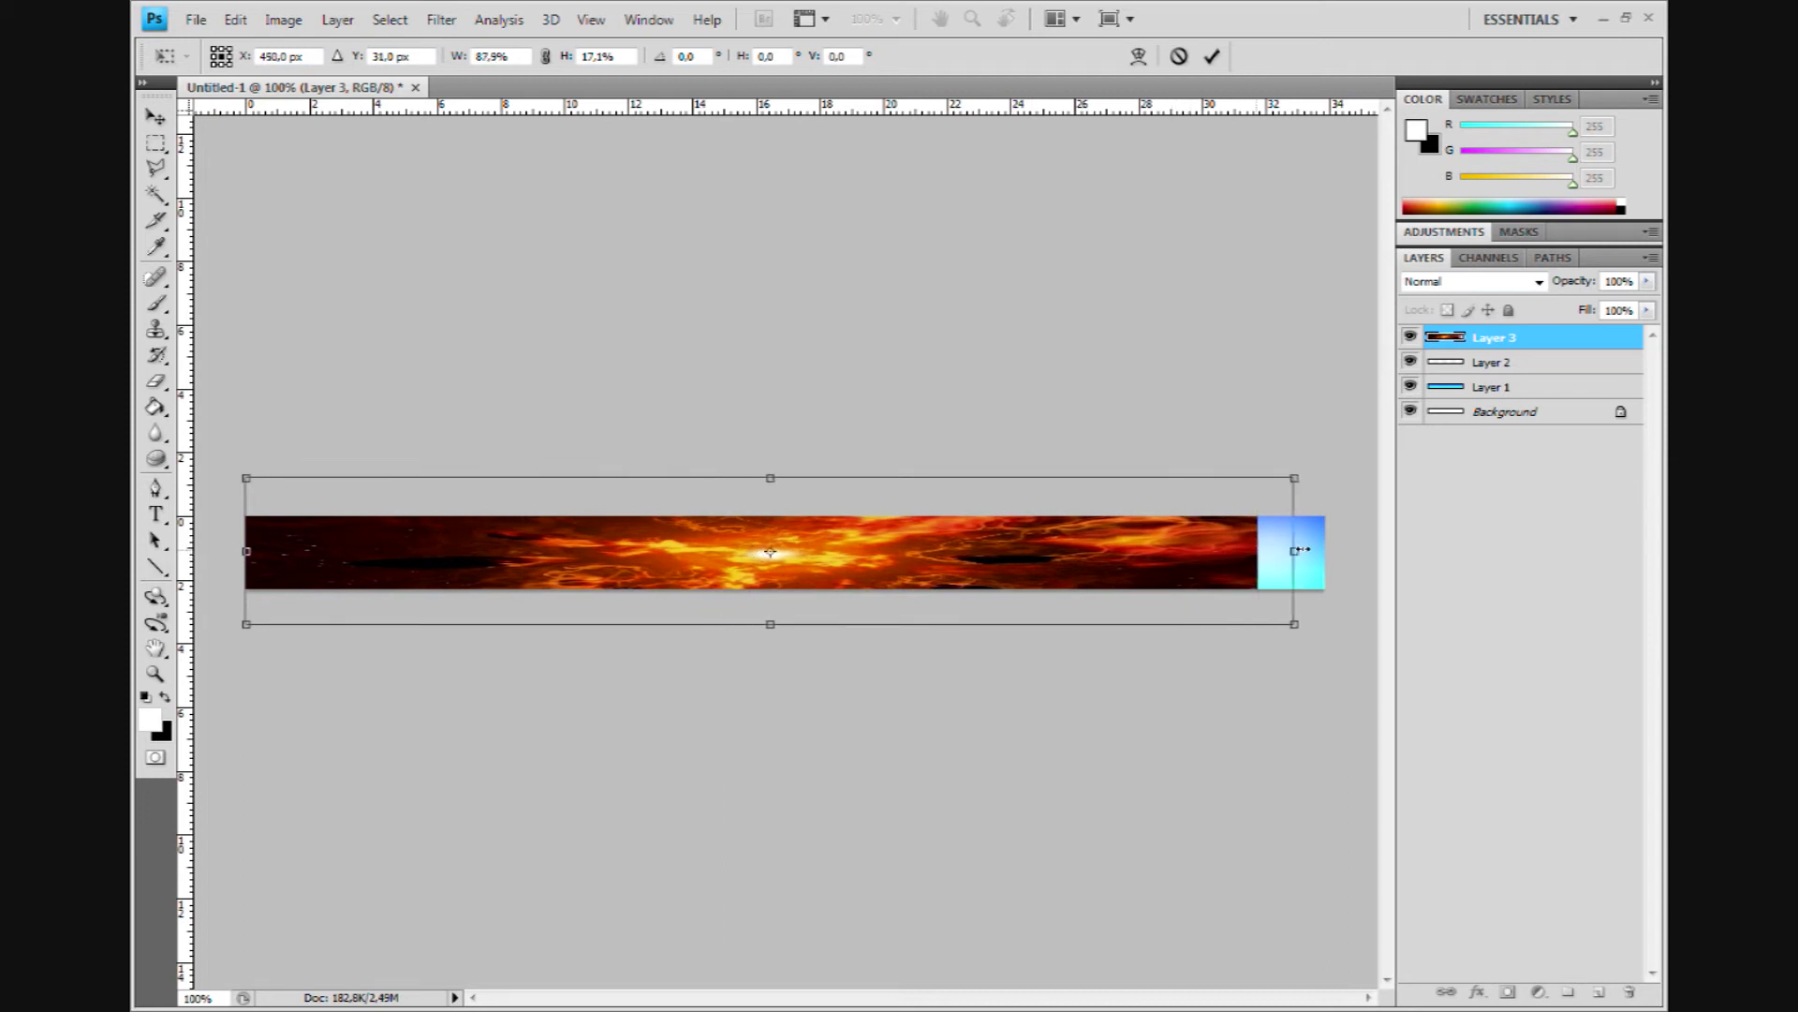
{"action": "left_click_drag", "start_coordinate": [787, 479], "coordinate": [787, 448]}
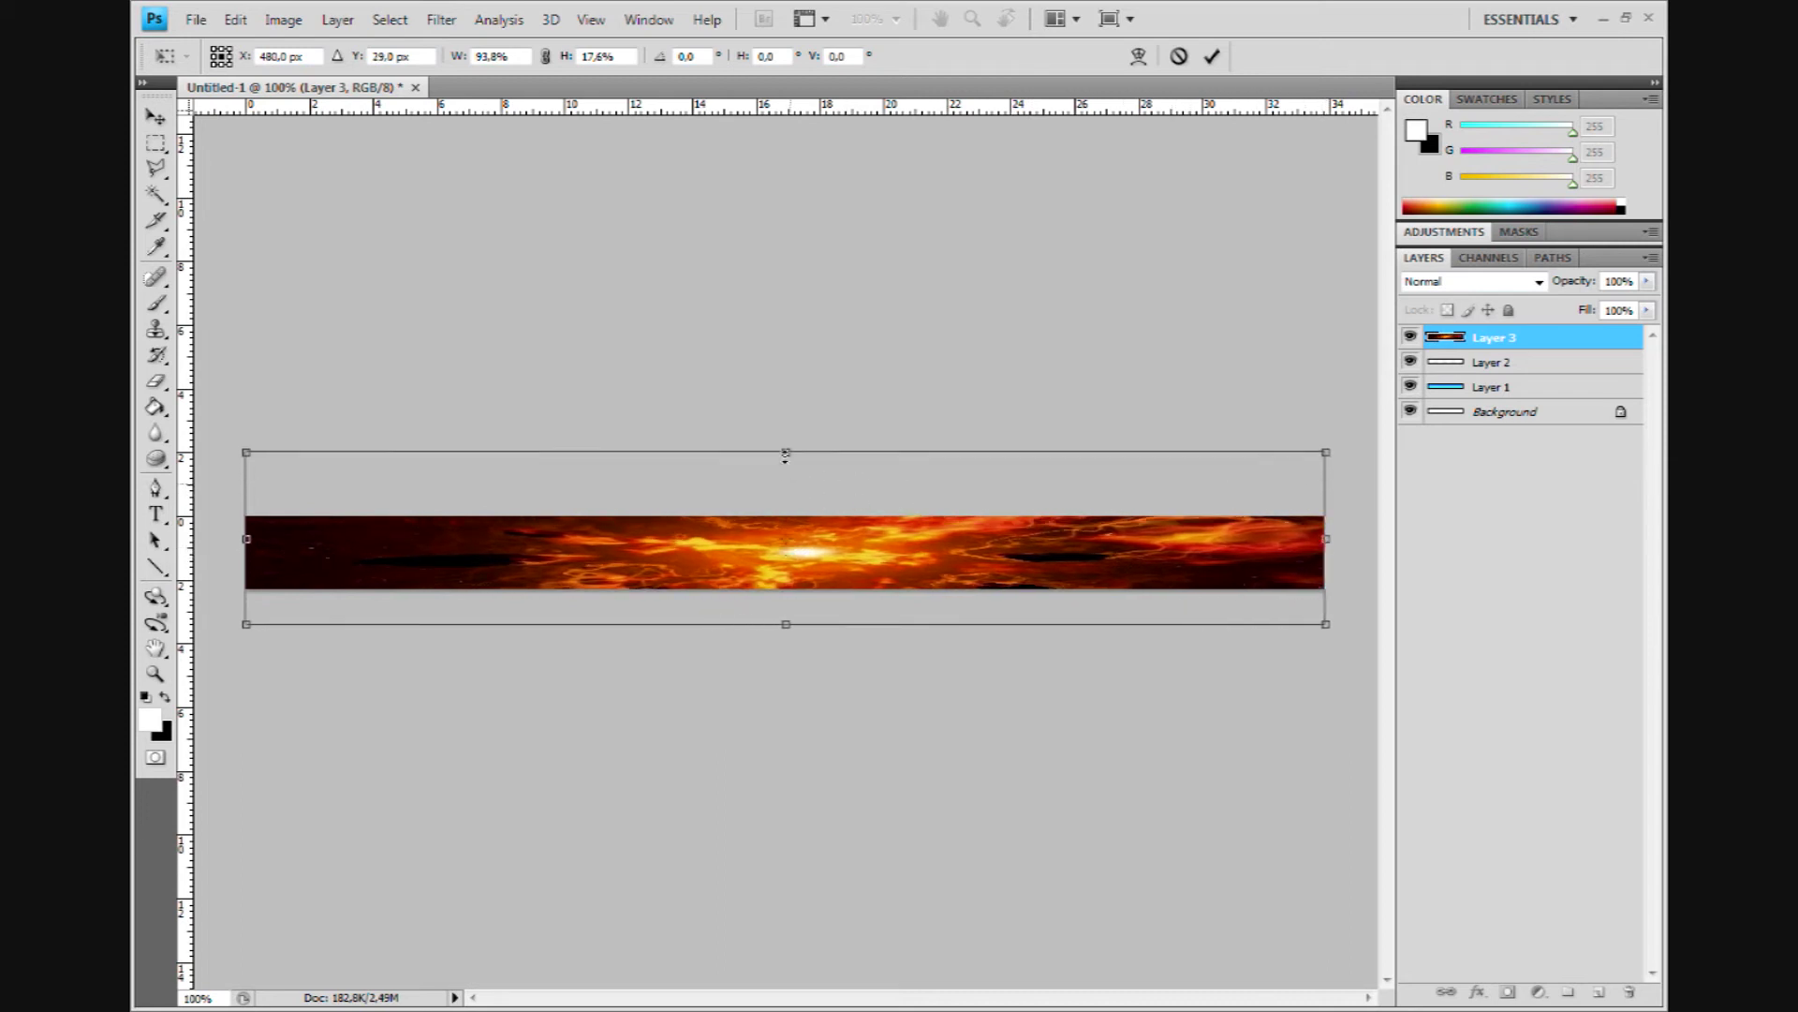
{"action": "left_click_drag", "start_coordinate": [787, 625], "coordinate": [786, 677]}
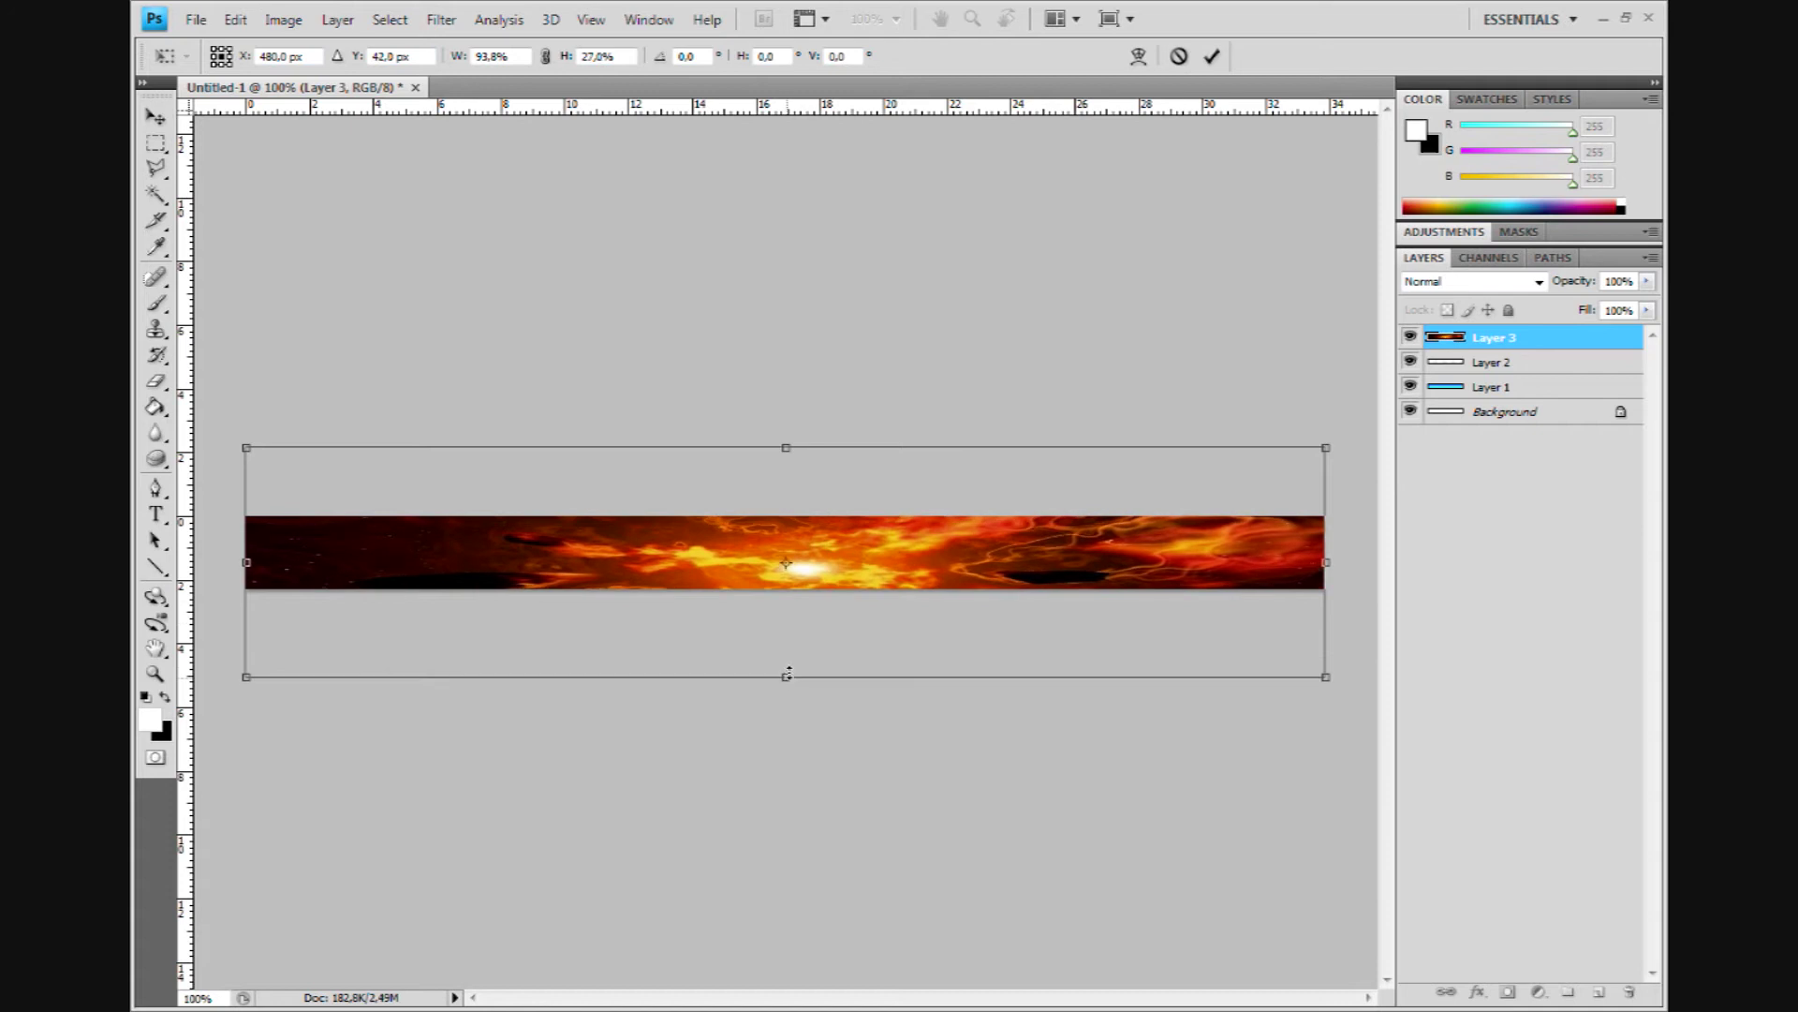
{"action": "left_click_drag", "start_coordinate": [786, 674], "coordinate": [786, 664]}
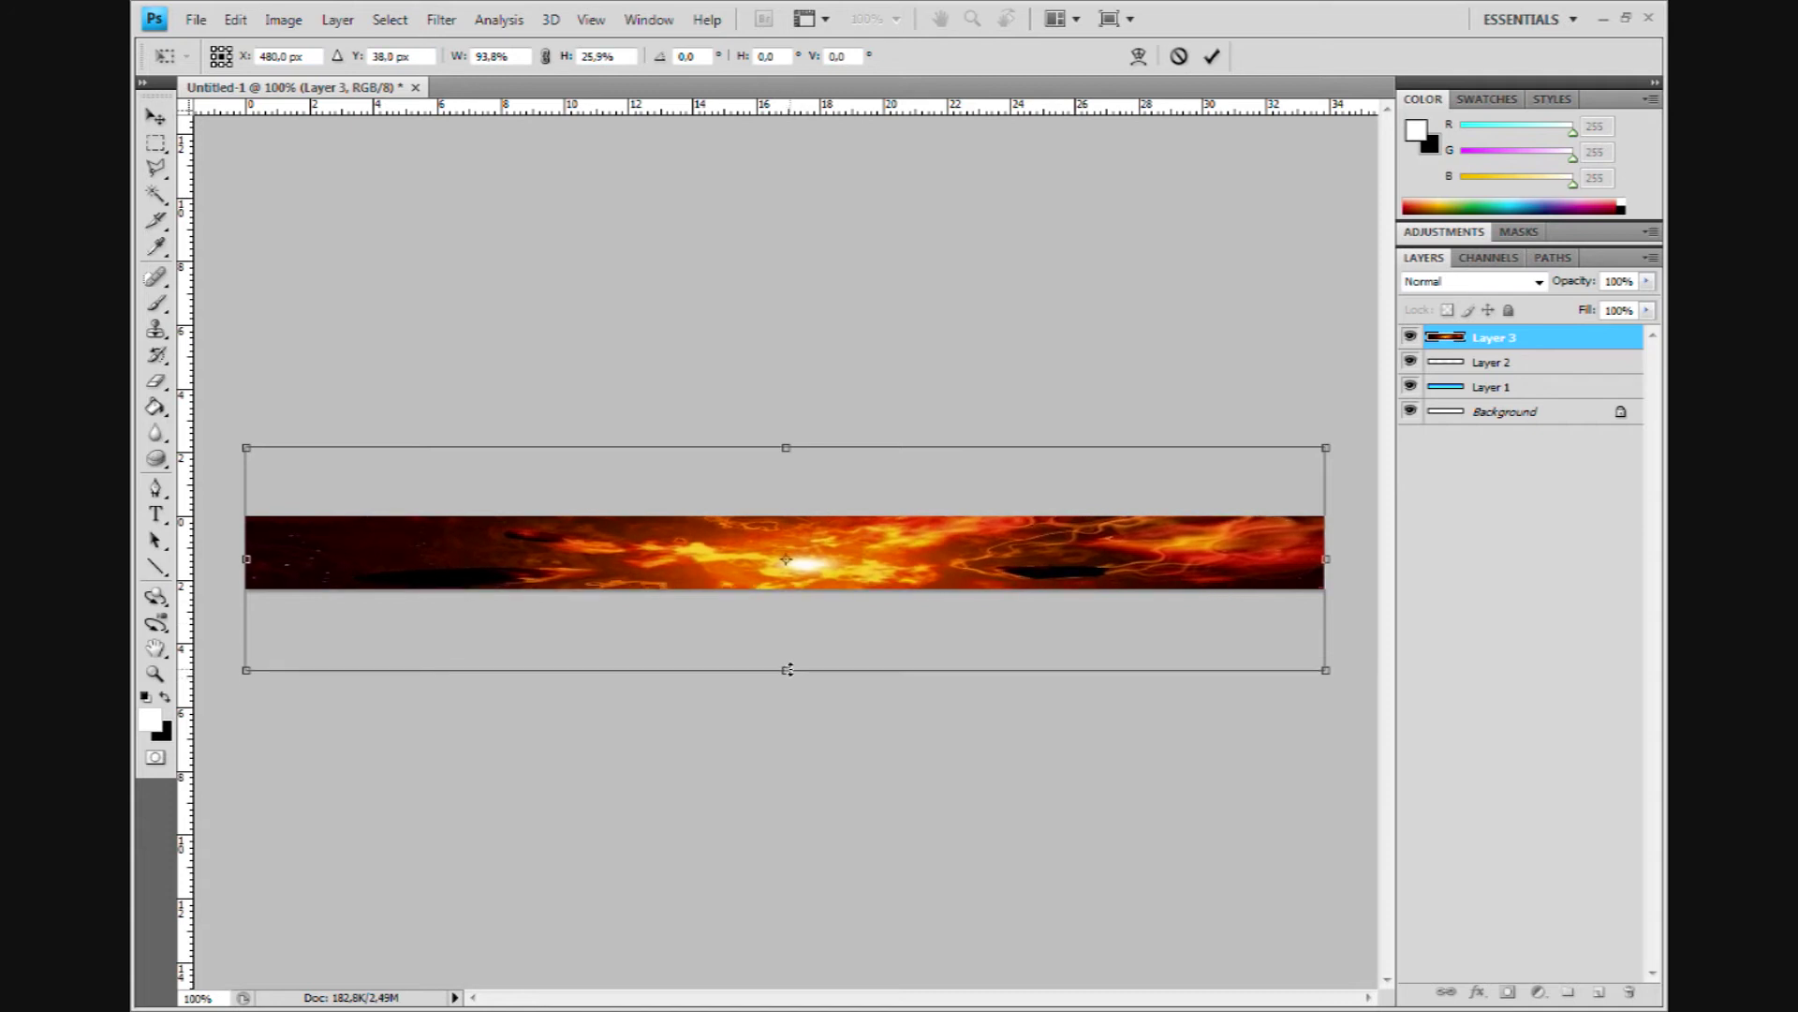
{"action": "left_click", "coordinate": [160, 148]}
{"action": "left_click", "coordinate": [776, 394]}
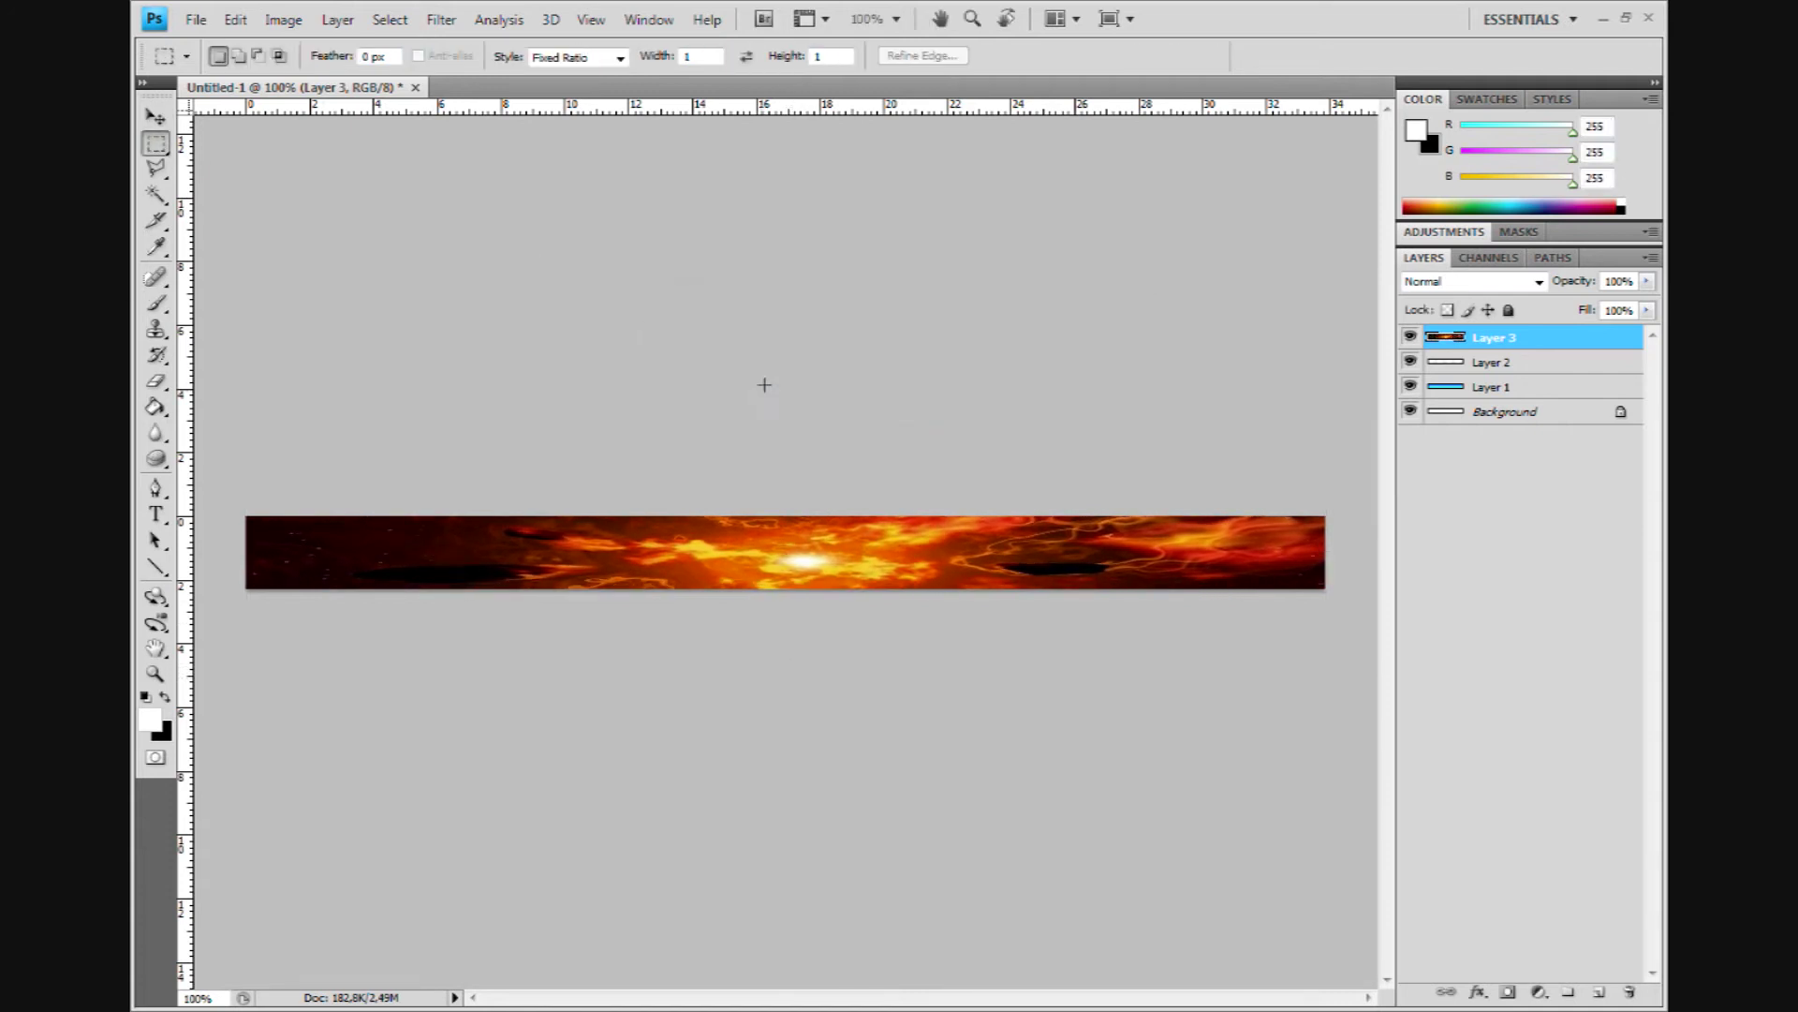
Cycle the flame layer's blend modes, settle on Overlay, and test a lower Fill amount.
{"action": "left_click", "coordinate": [1536, 284]}
{"action": "left_click", "coordinate": [1466, 318]}
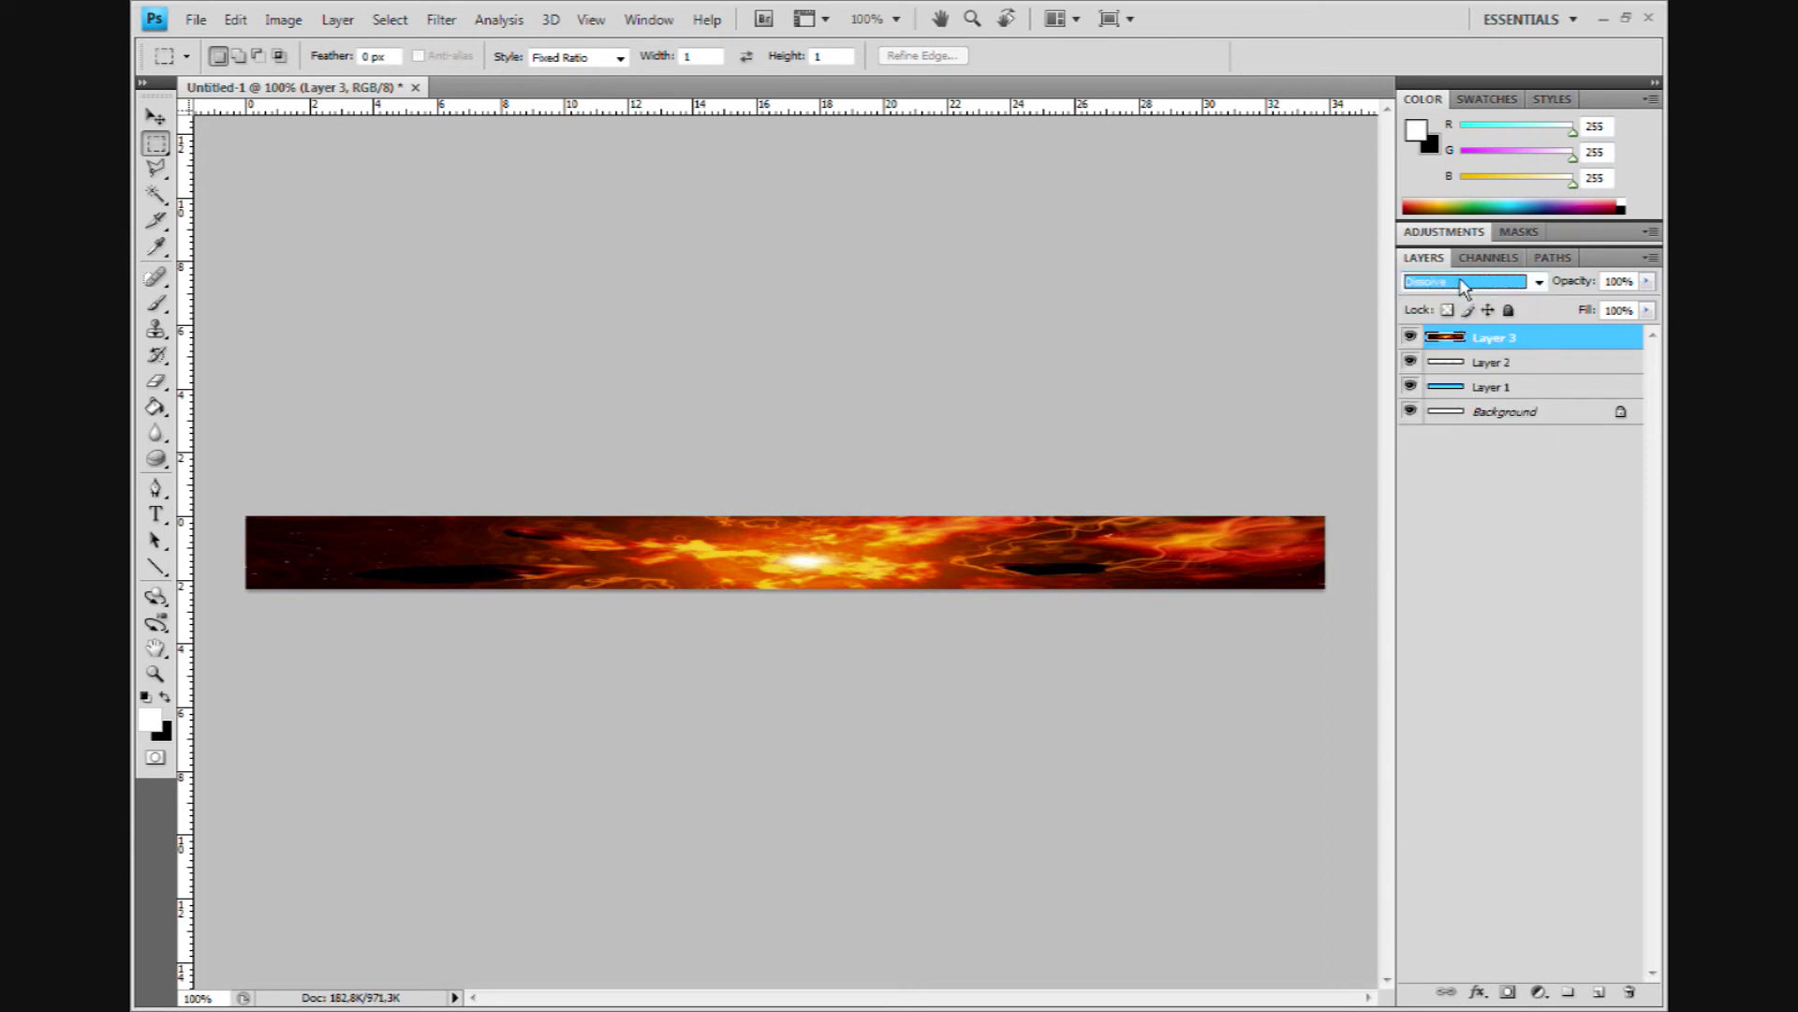
{"action": "key", "text": "Down"}
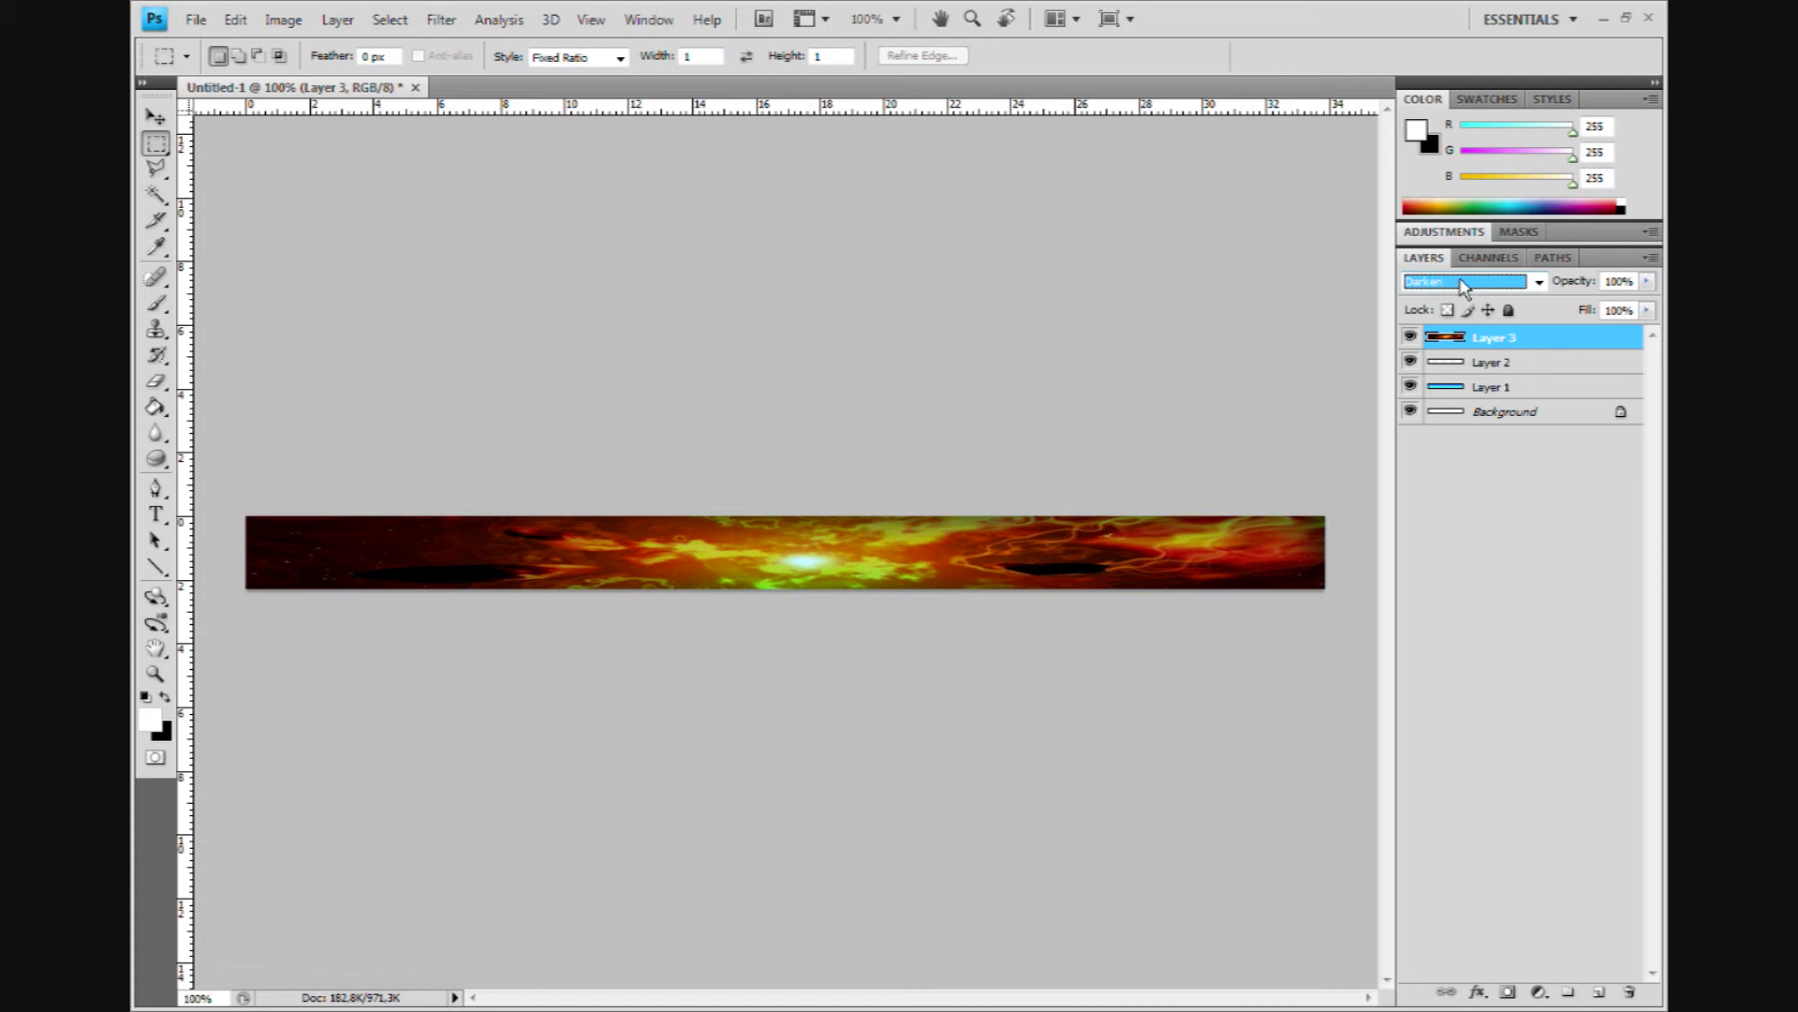
{"action": "key", "text": "Down"}
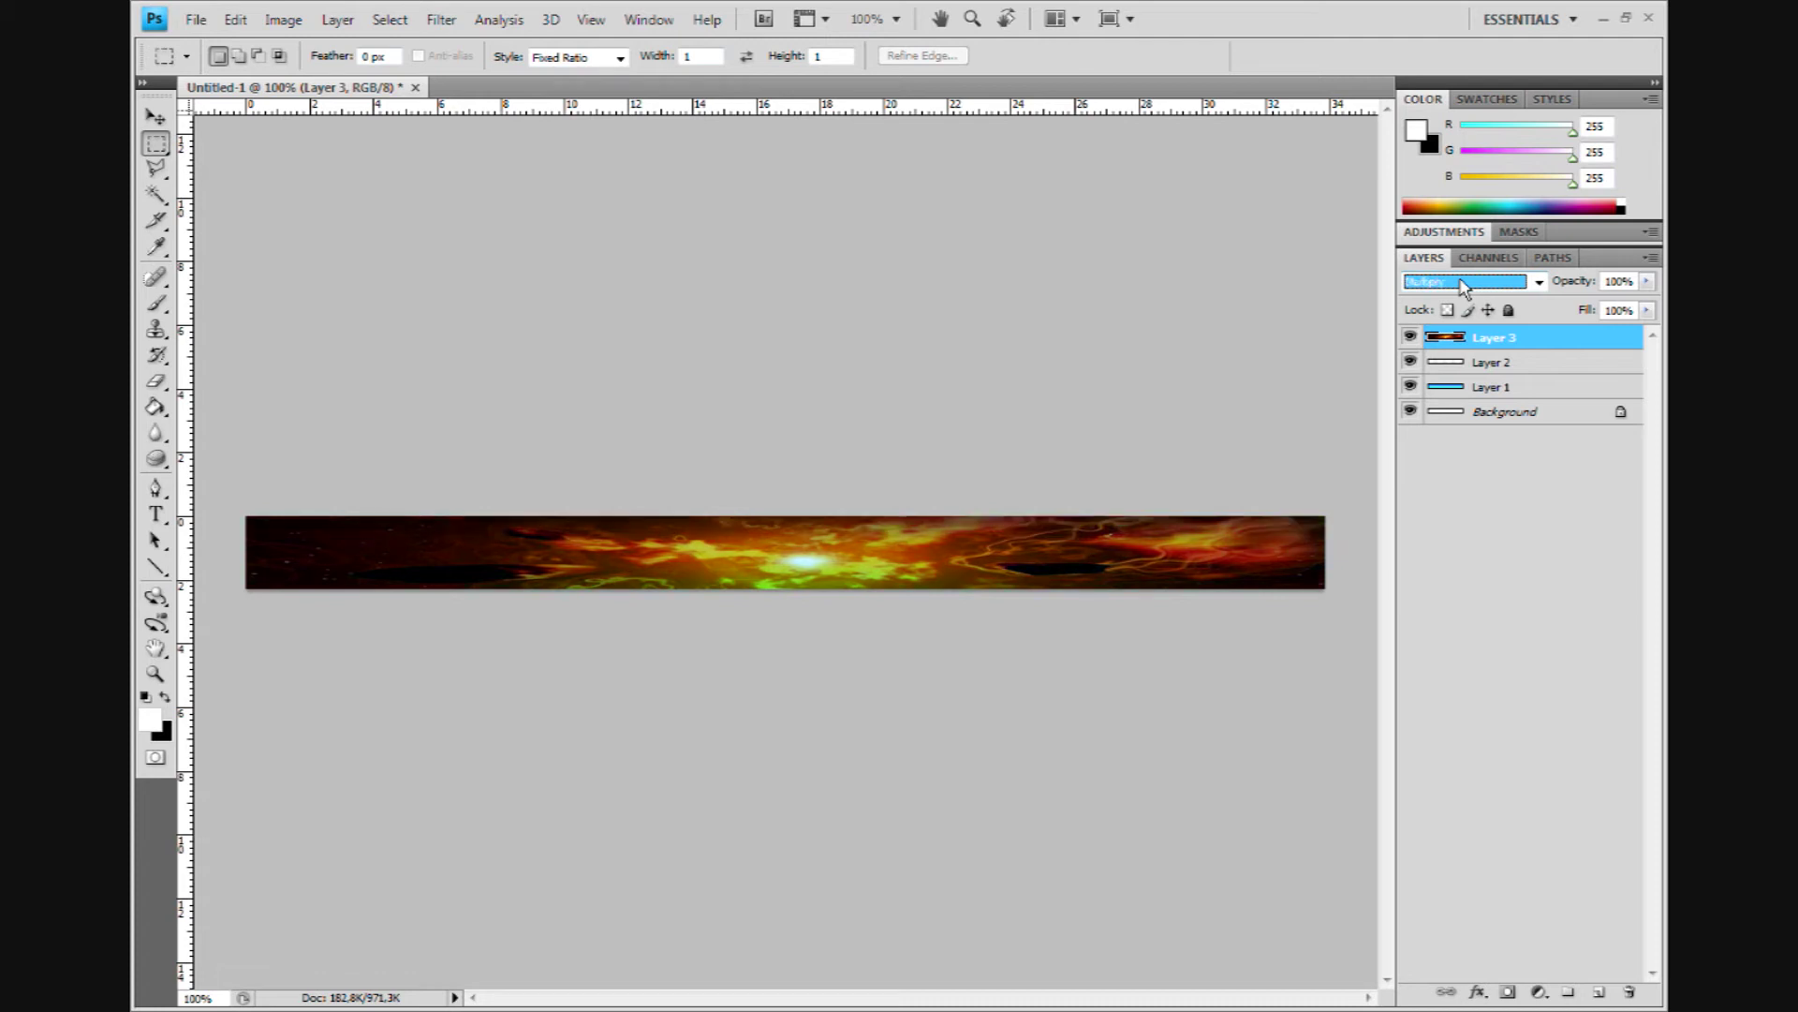
{"action": "key", "text": "Down"}
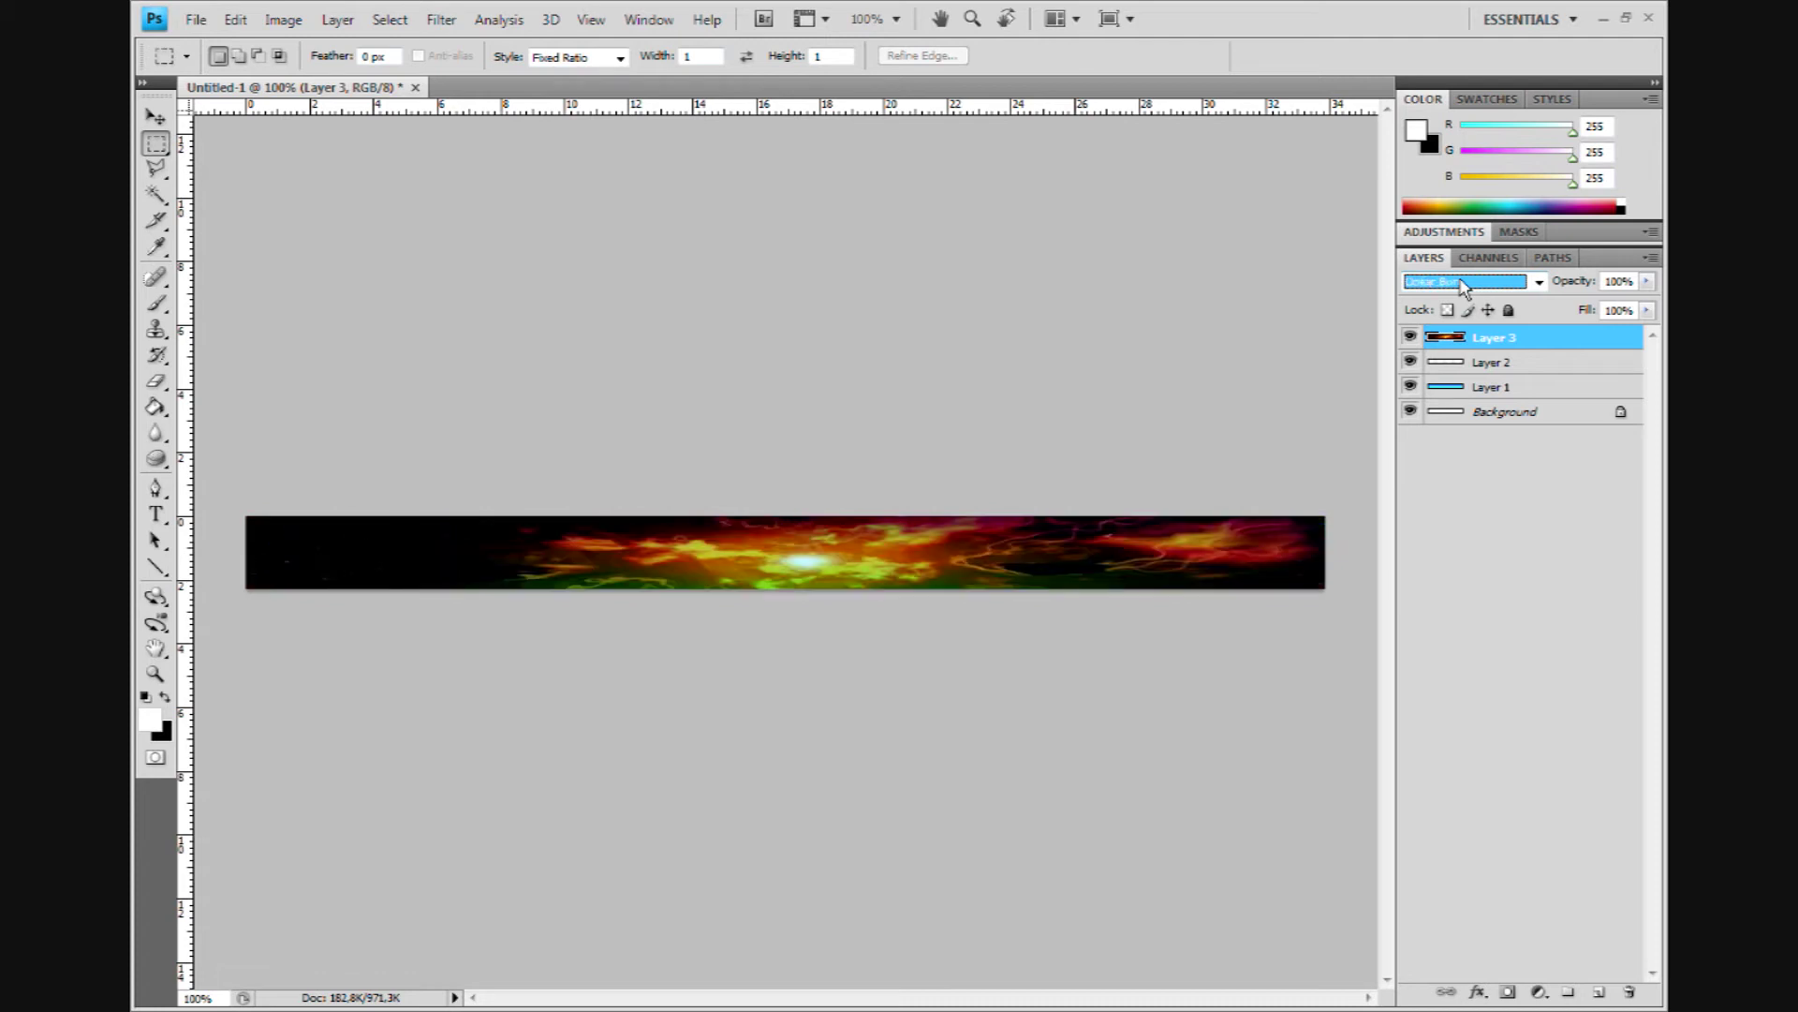
{"action": "key", "text": "Down"}
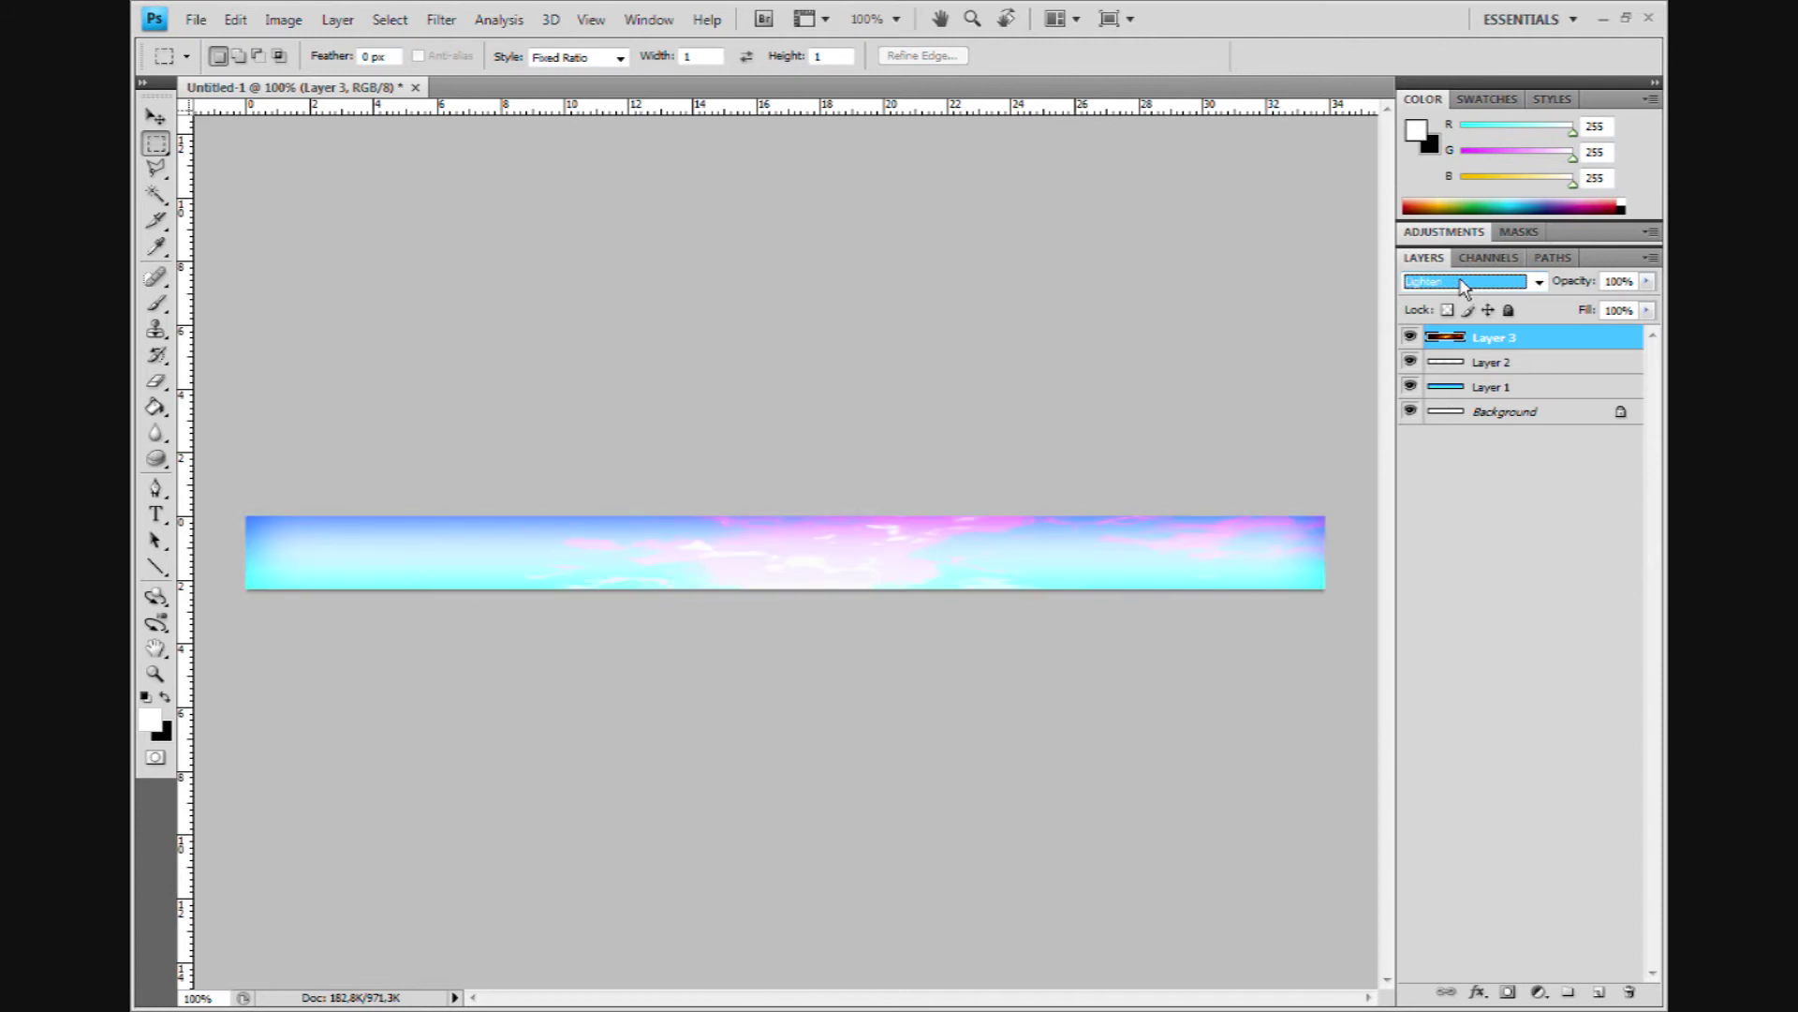
{"action": "key", "text": "Down"}
{"action": "key", "text": "Down"}
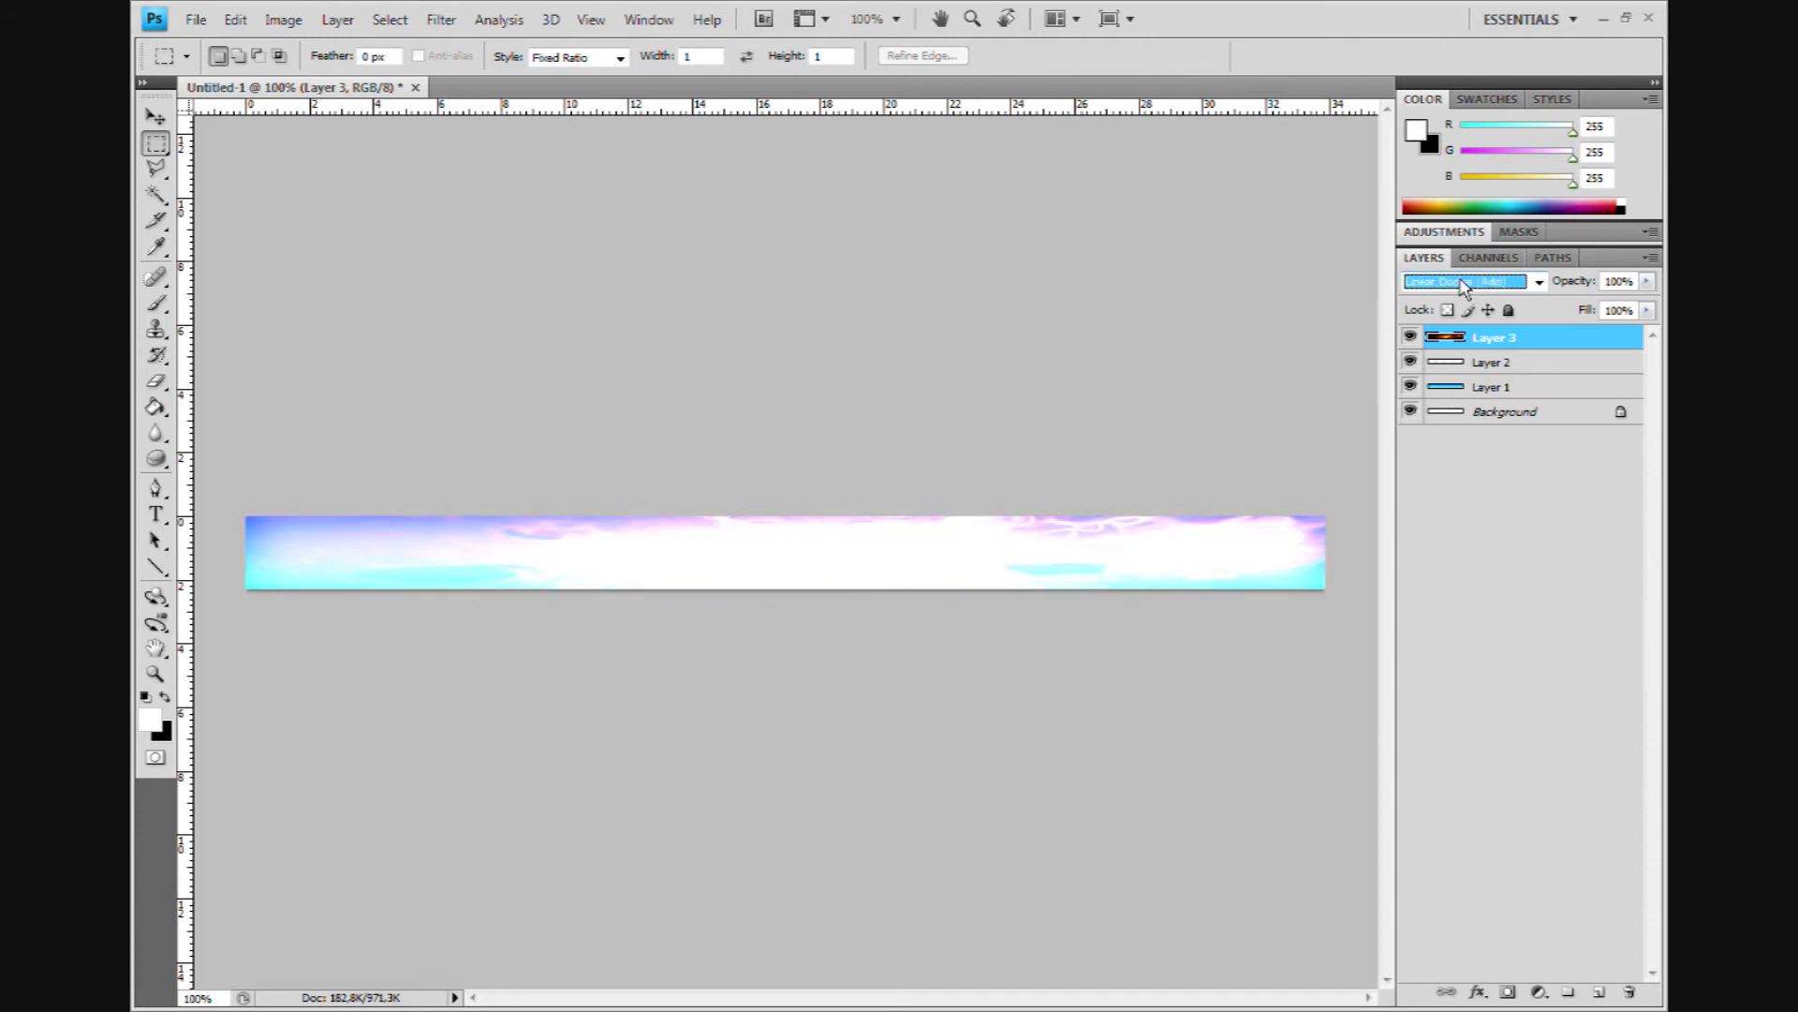
{"action": "key", "text": "Down"}
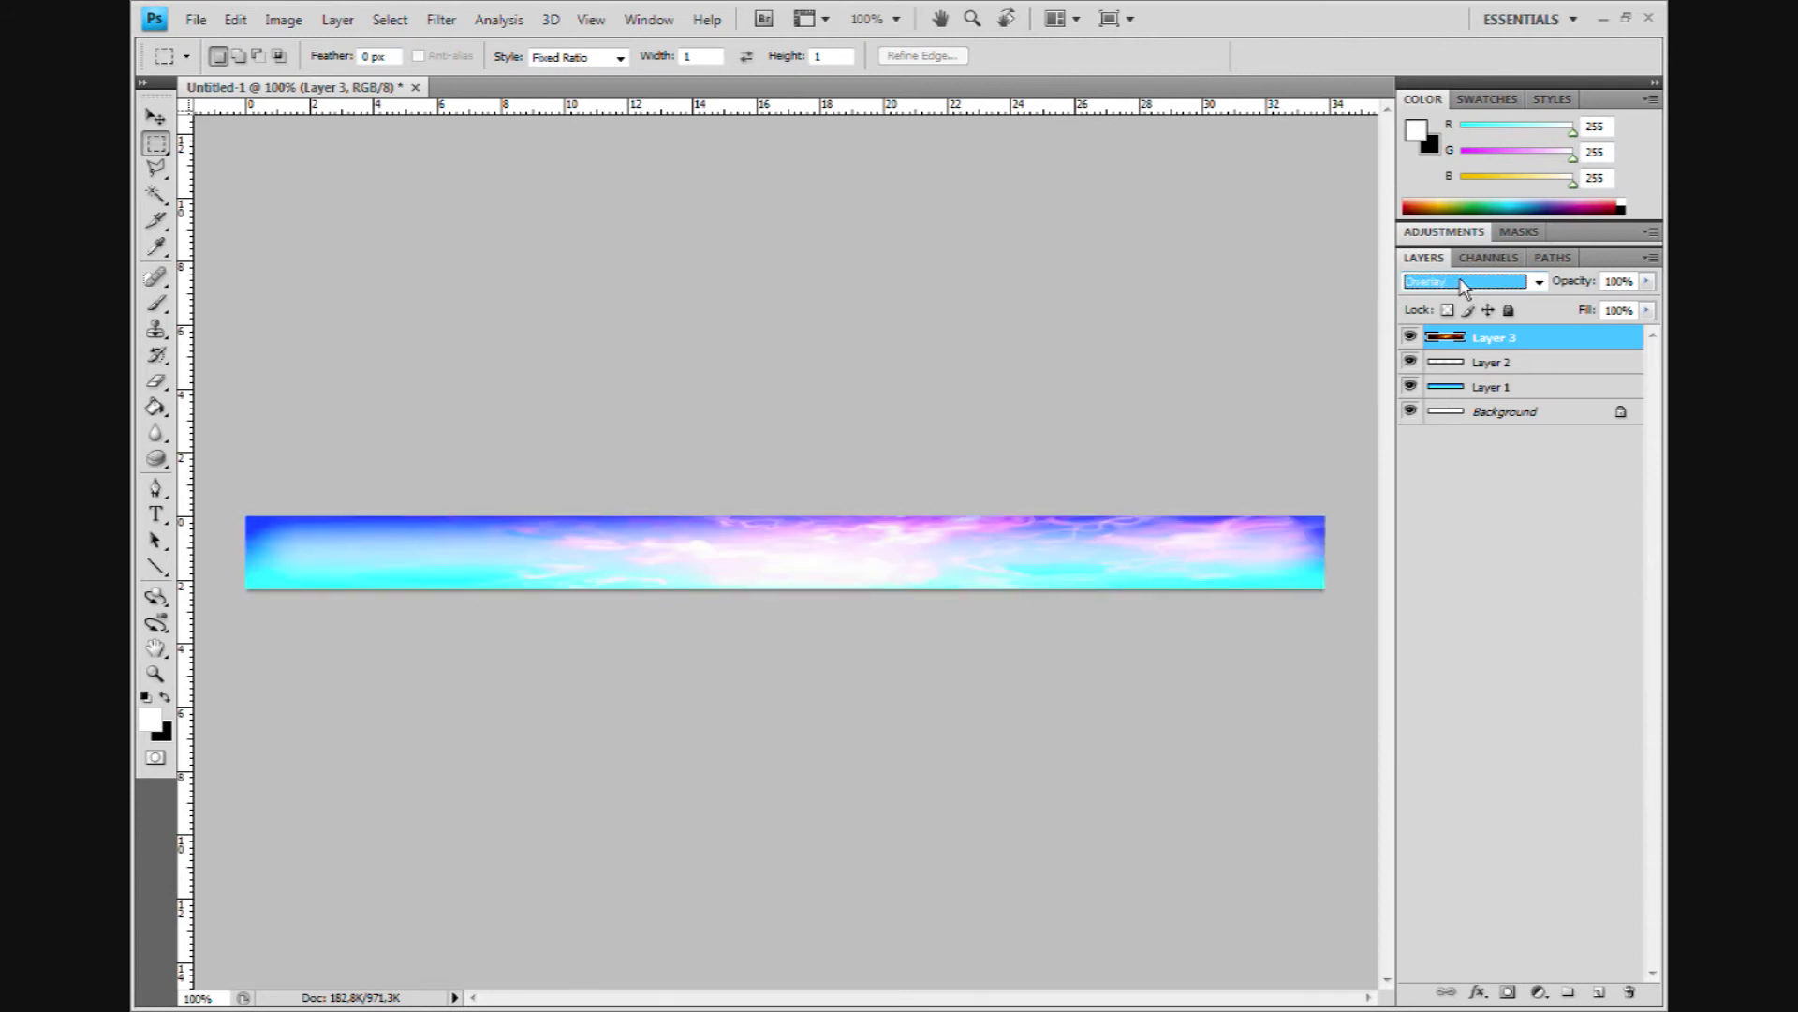
{"action": "key", "text": "Up"}
{"action": "left_click", "coordinate": [211, 145]}
{"action": "left_click", "coordinate": [1647, 310]}
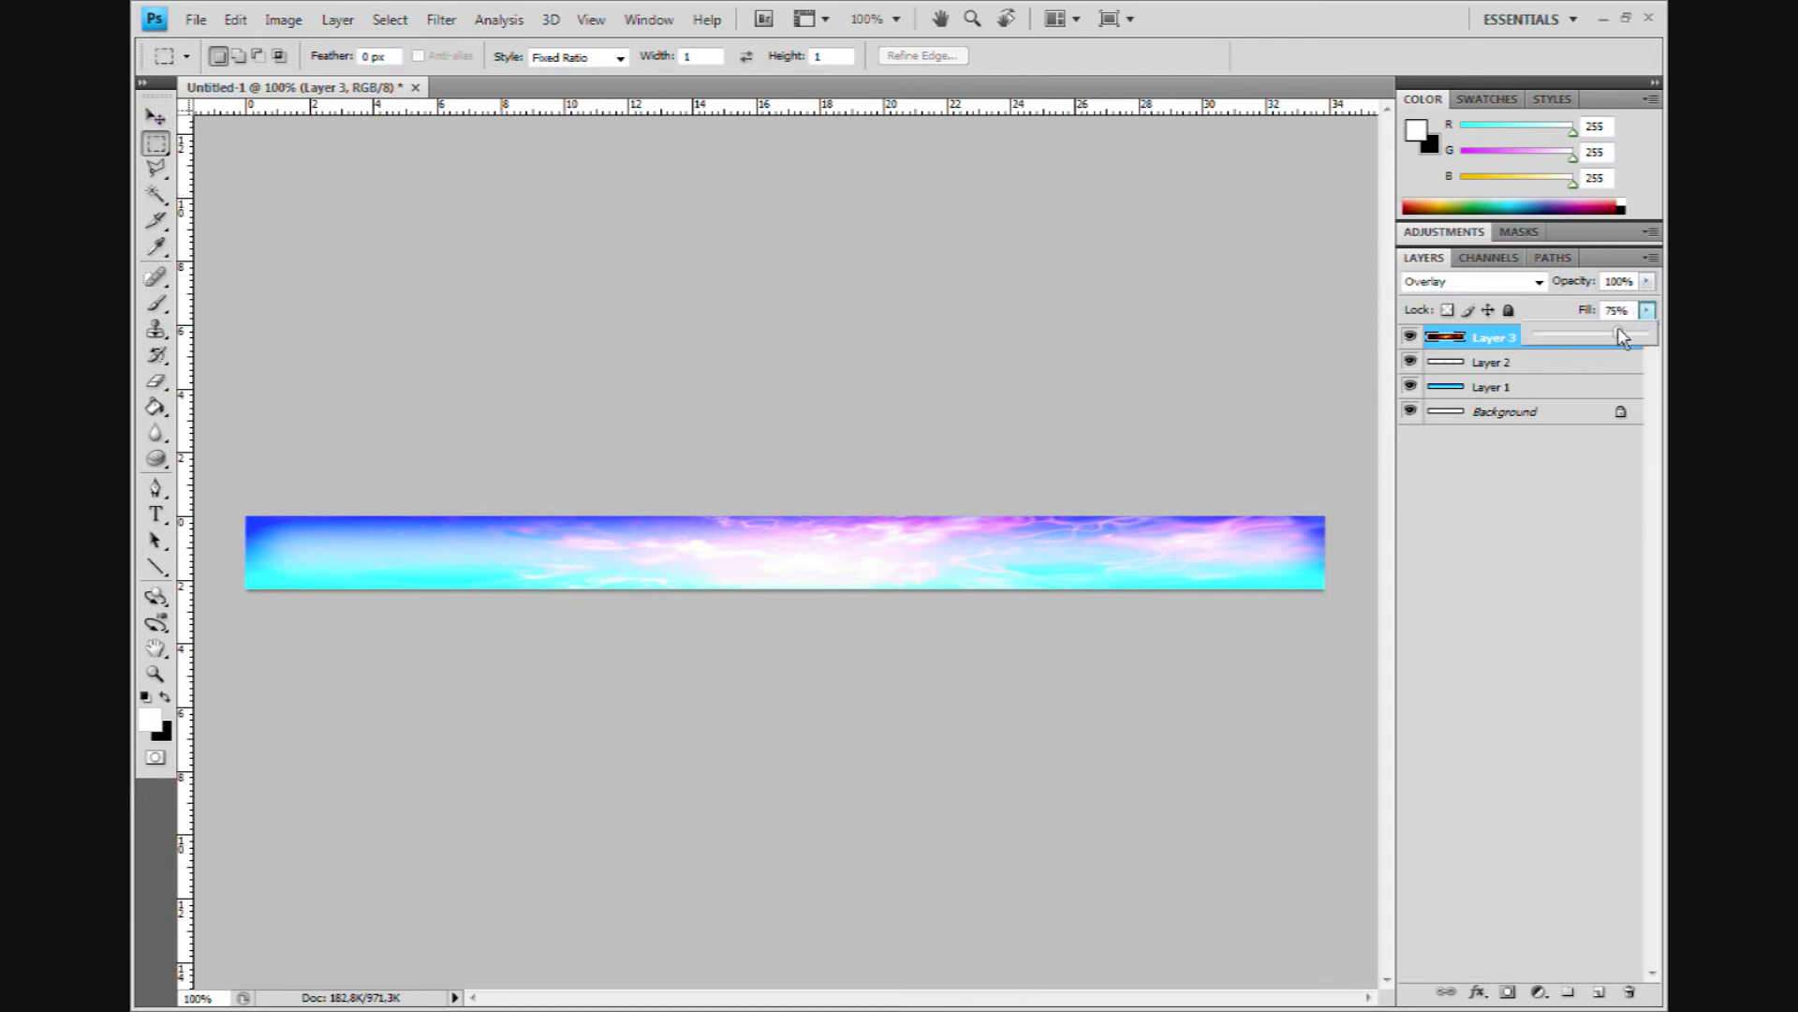
{"action": "mouse_move", "coordinate": [1646, 335]}
{"action": "left_mouse_down"}
{"action": "mouse_move", "coordinate": [1624, 339]}
{"action": "mouse_move", "coordinate": [1646, 335]}
{"action": "left_mouse_up"}
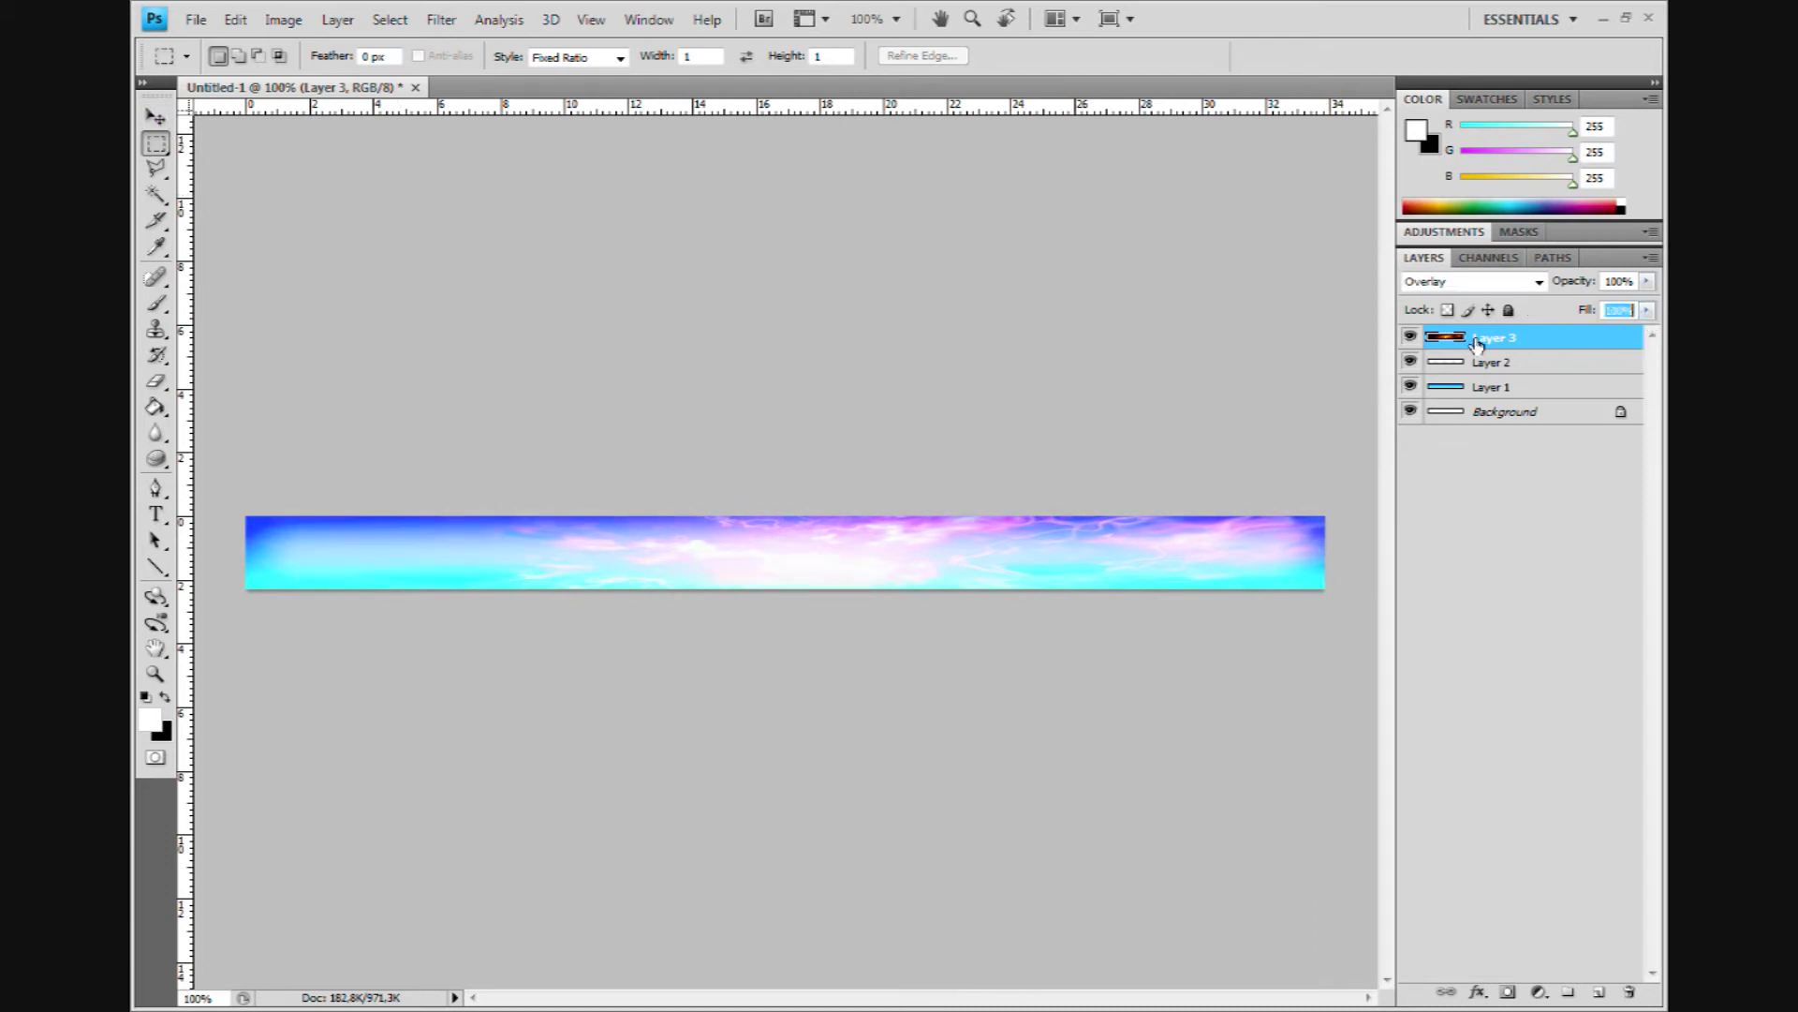
Shift the flame layer left and stretch it to the banner's right edge.
{"action": "left_click", "coordinate": [156, 117]}
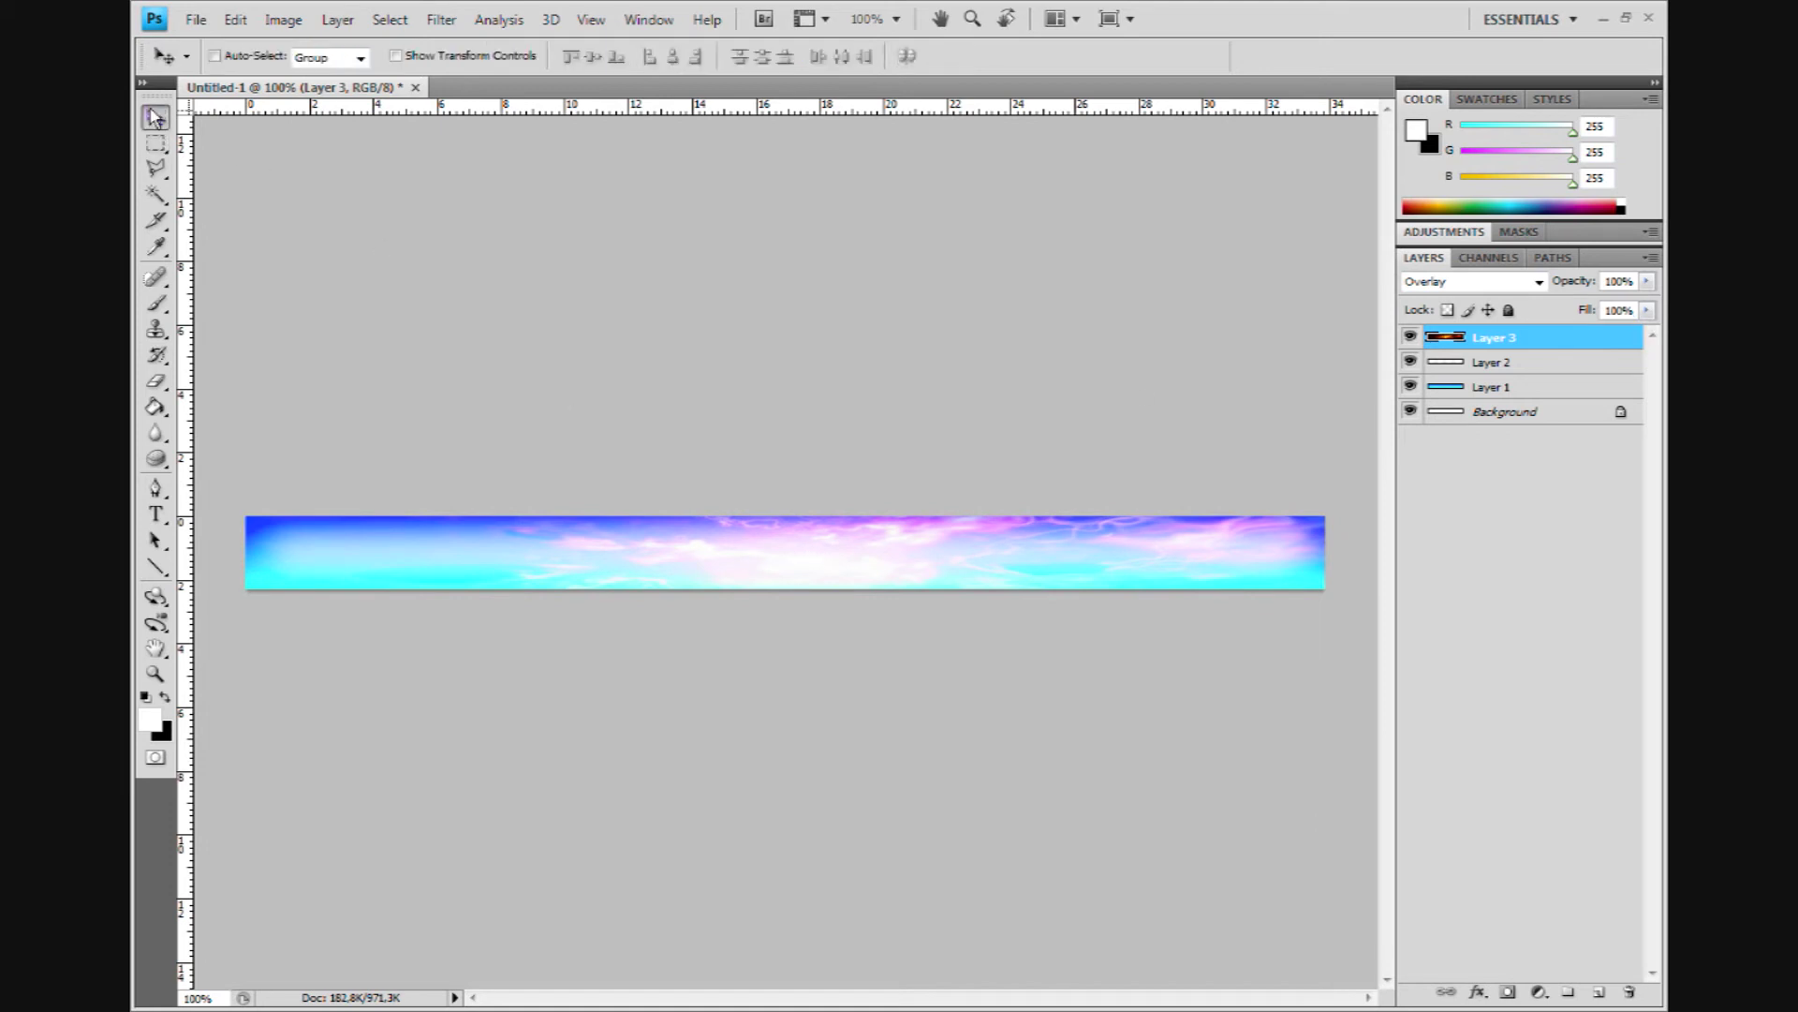
{"action": "left_click_drag", "start_coordinate": [861, 559], "coordinate": [785, 559]}
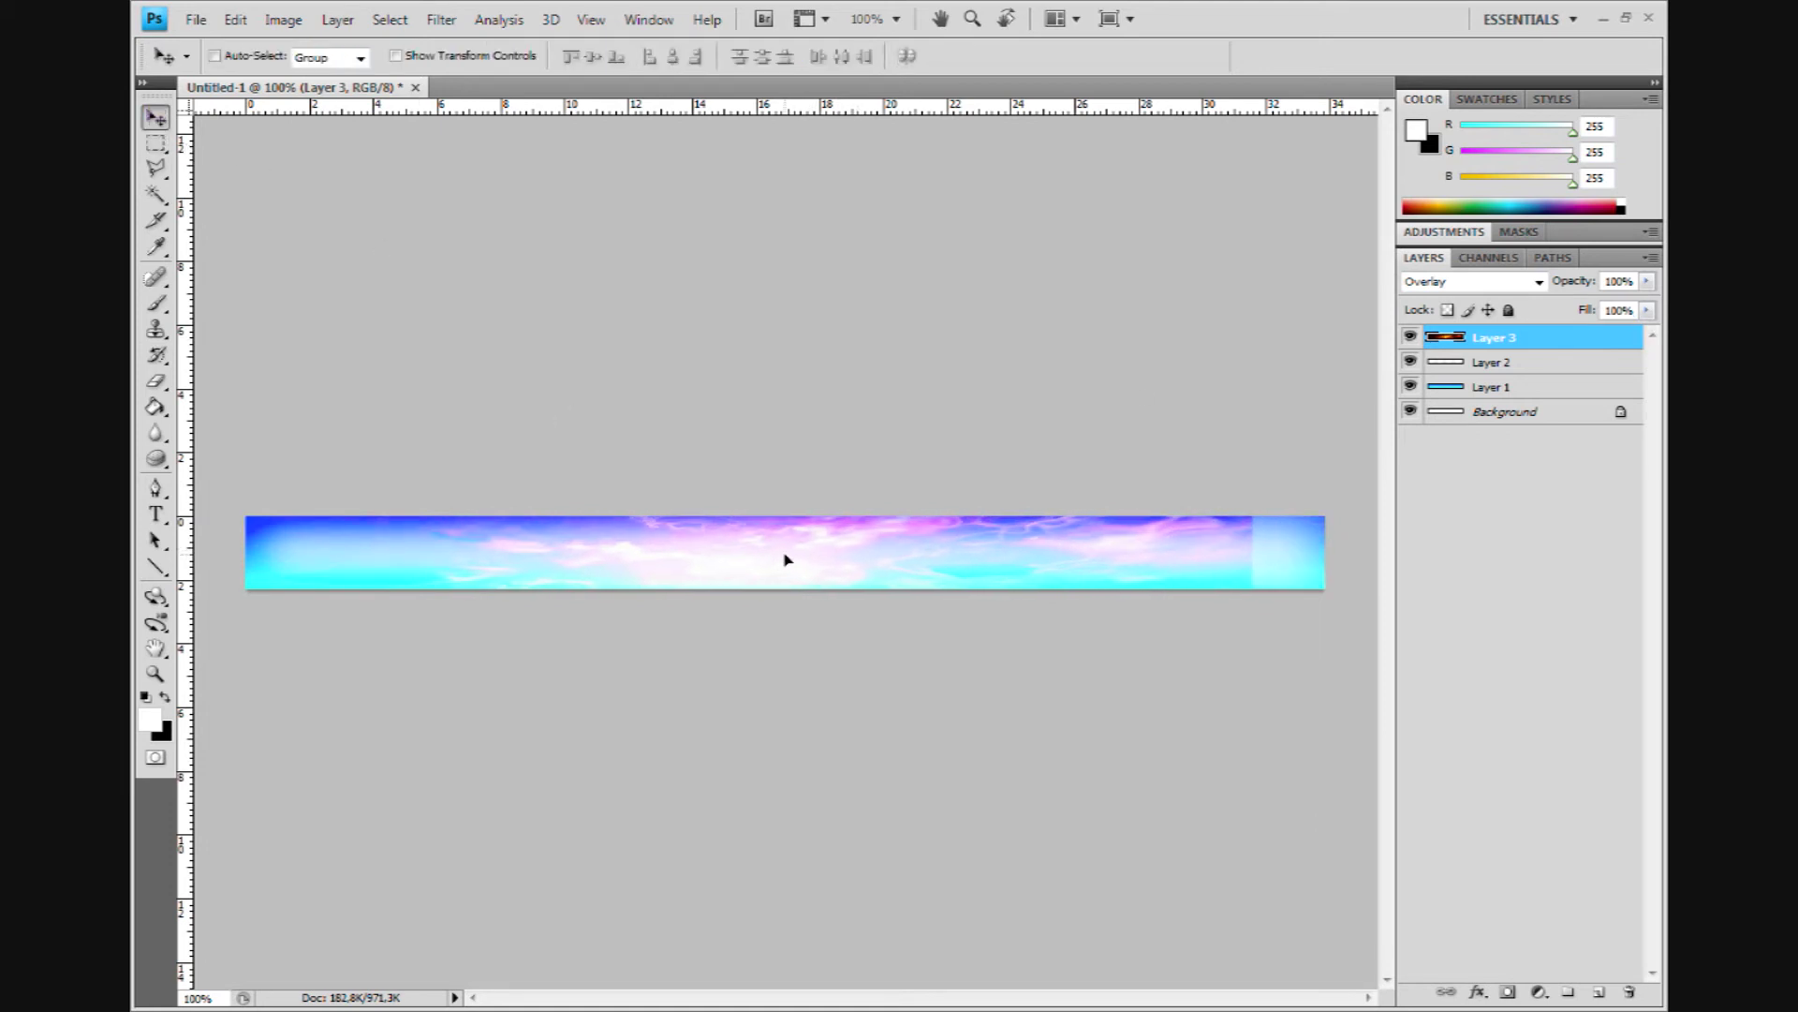
{"action": "key", "text": "ctrl+t"}
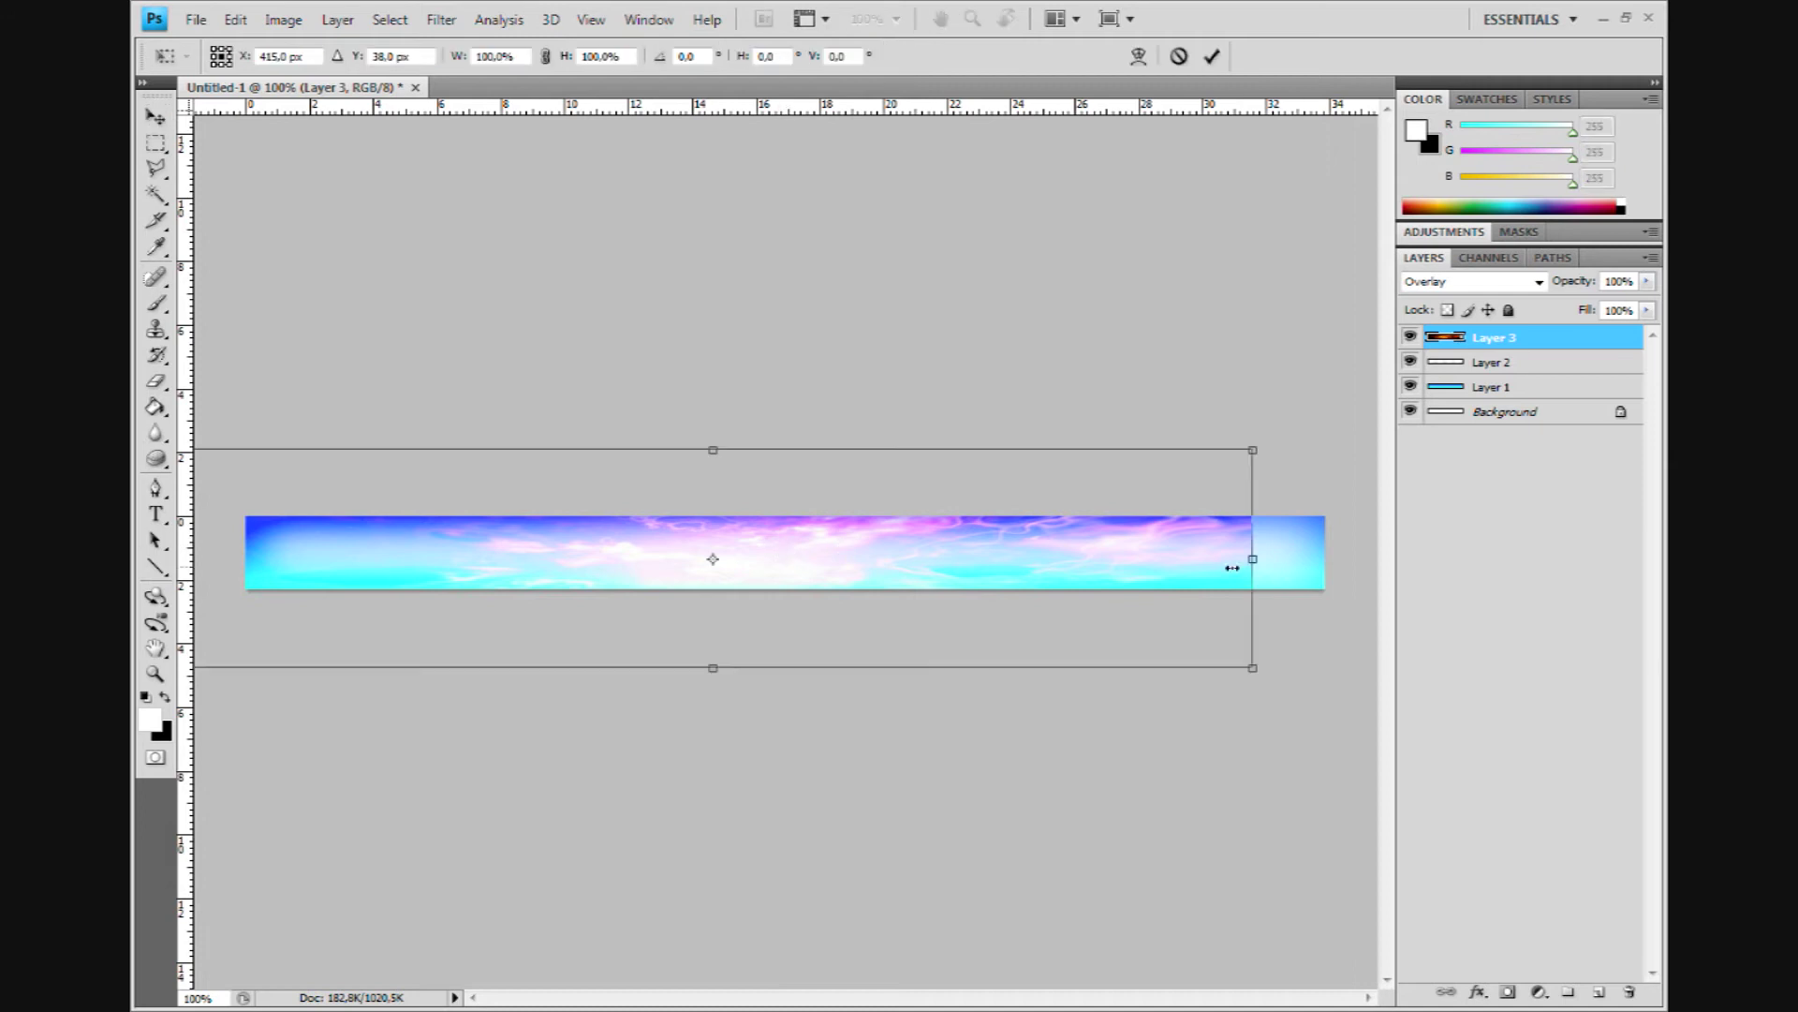
{"action": "left_click_drag", "start_coordinate": [1250, 563], "coordinate": [1326, 559]}
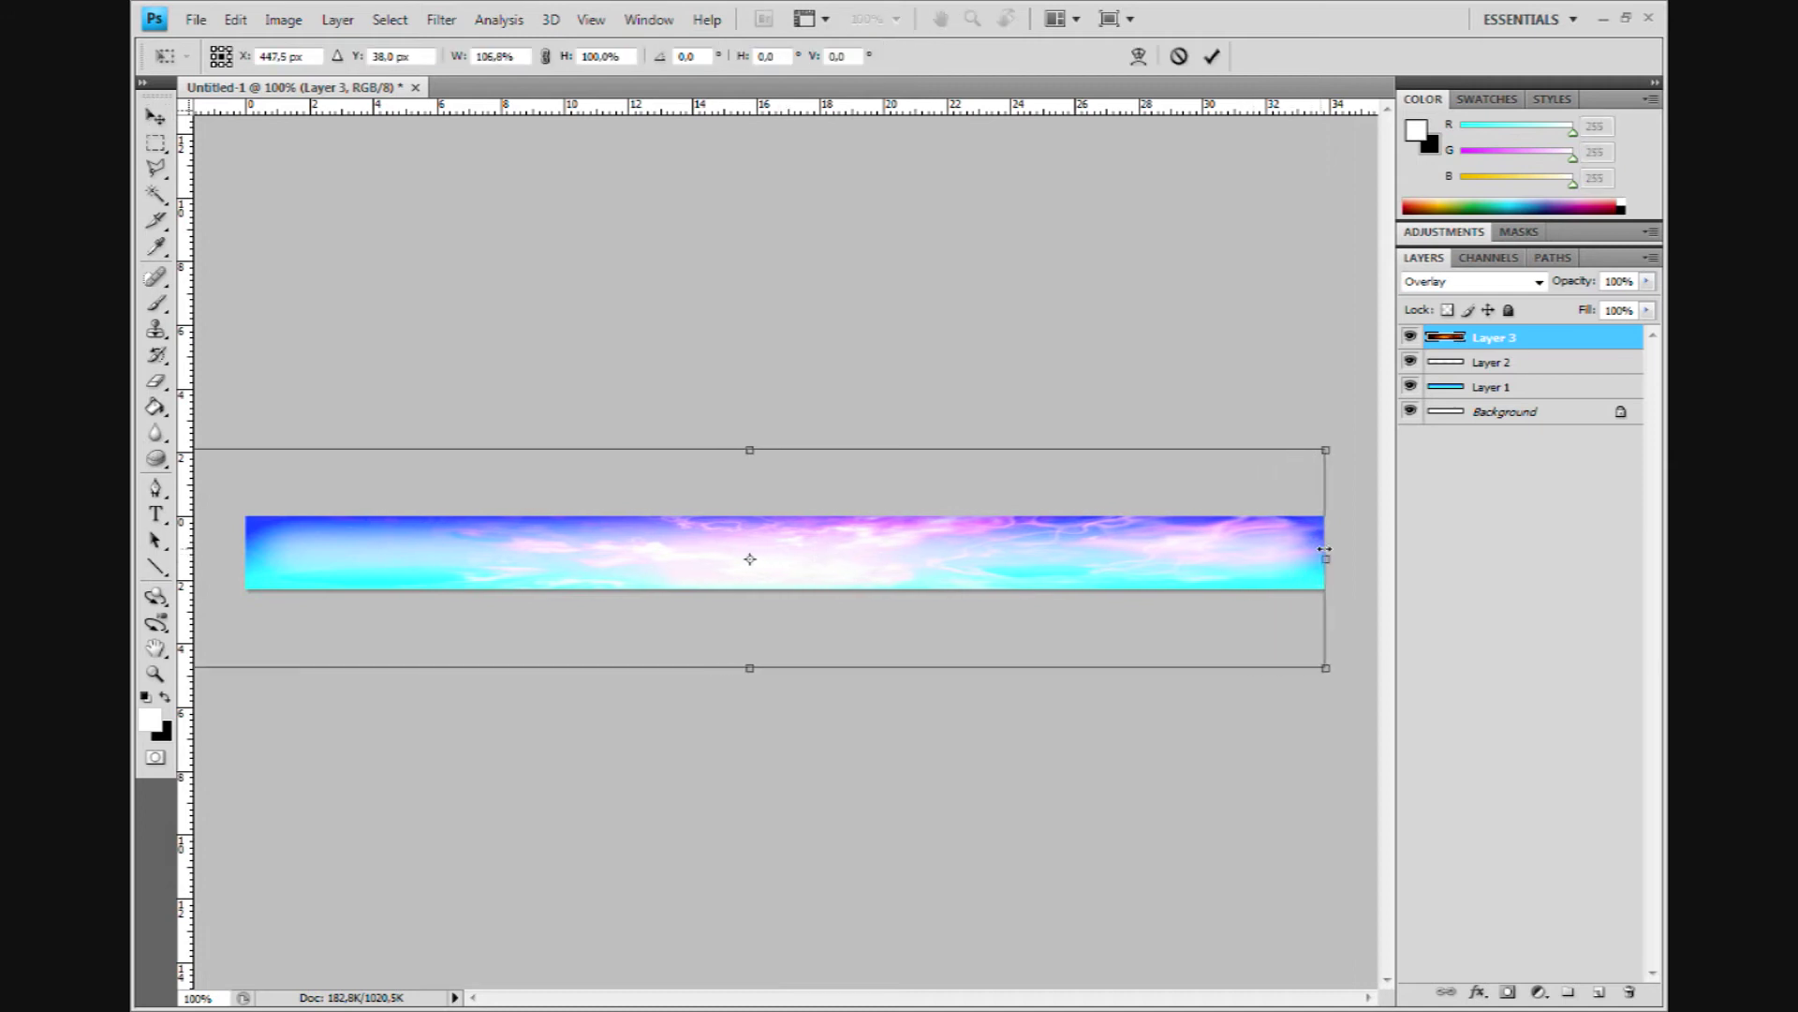
{"action": "left_click", "coordinate": [156, 142]}
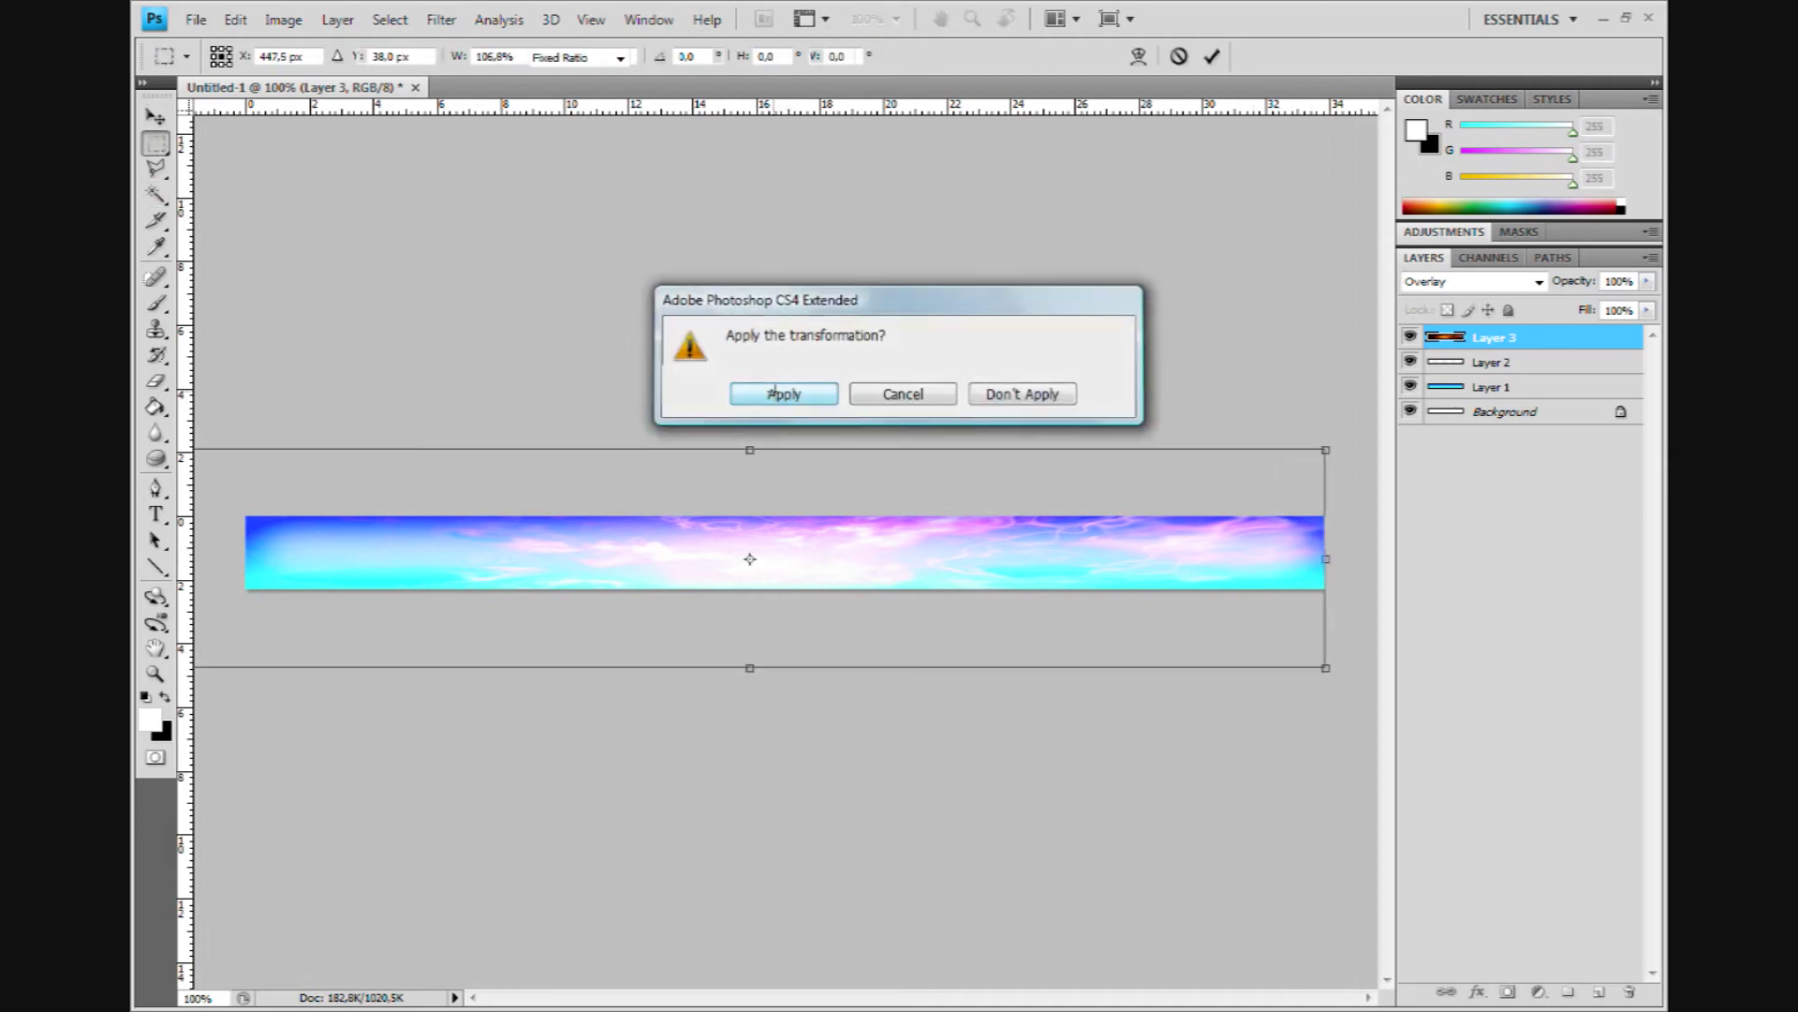
{"action": "left_click", "coordinate": [780, 394]}
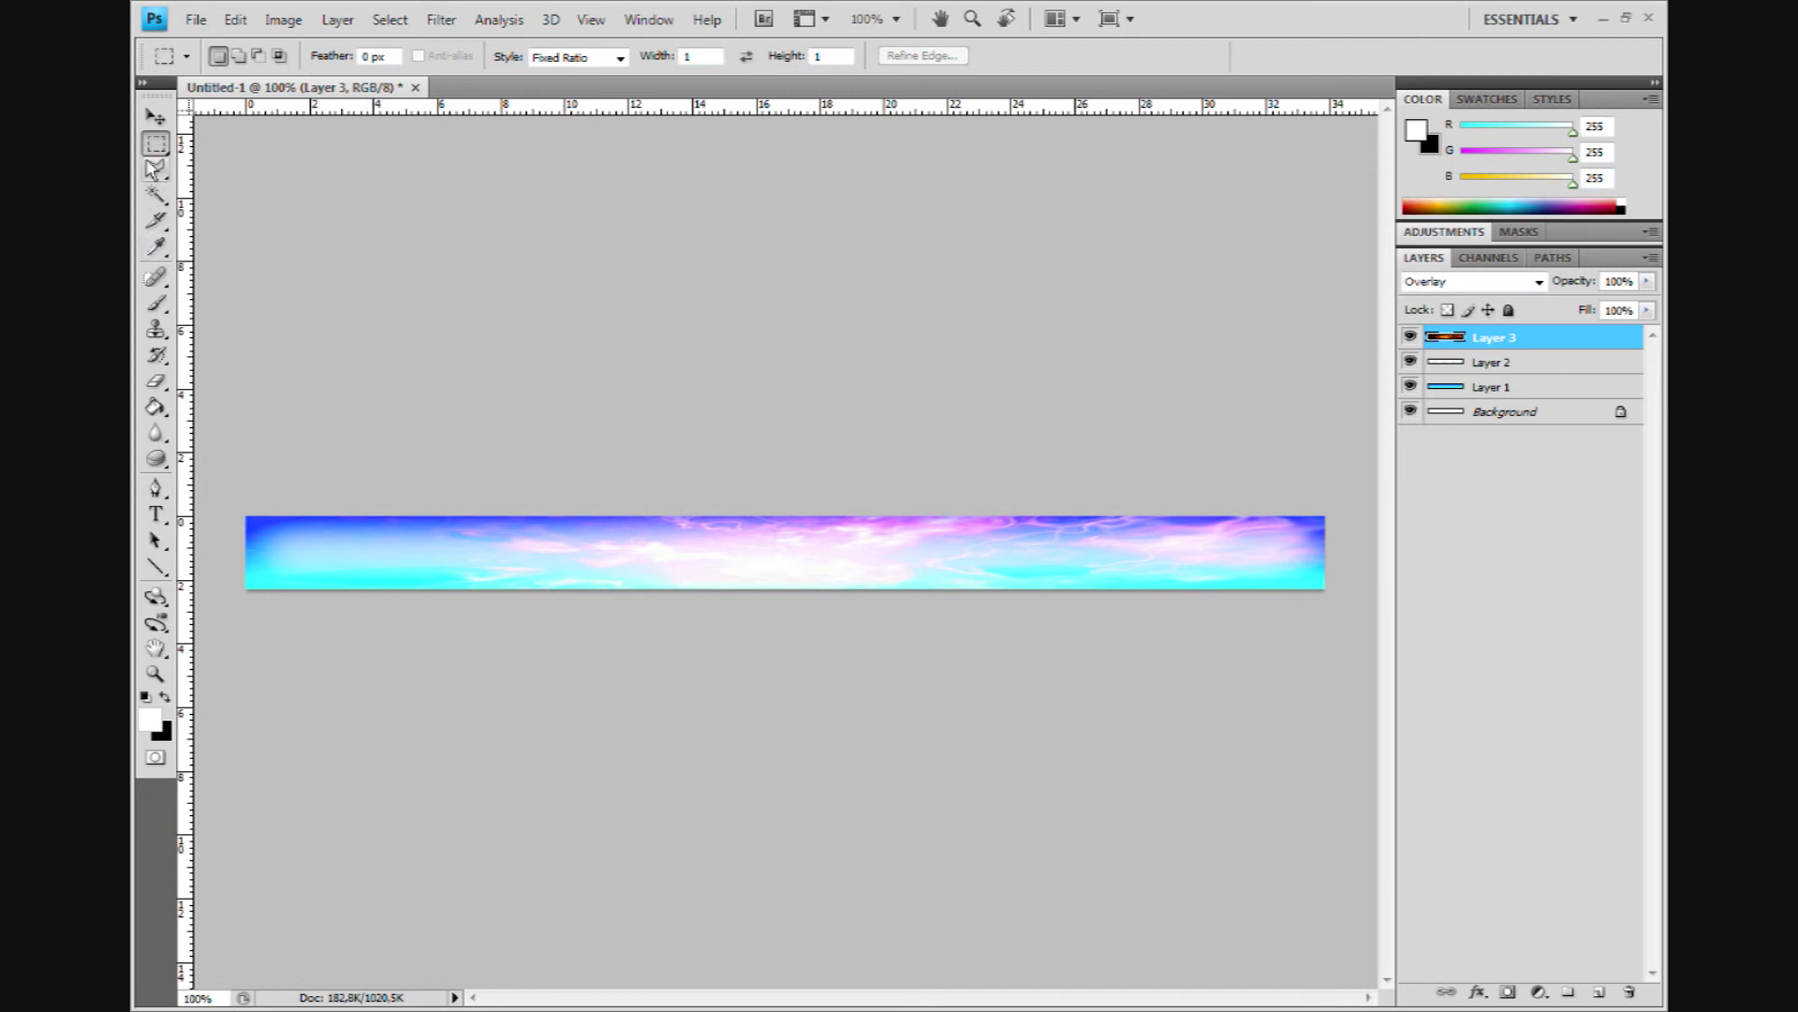
Select Layer 2, Layer 1 and the Background, then merge them into one Background.
{"action": "left_click", "coordinate": [1510, 363], "text": "shift"}
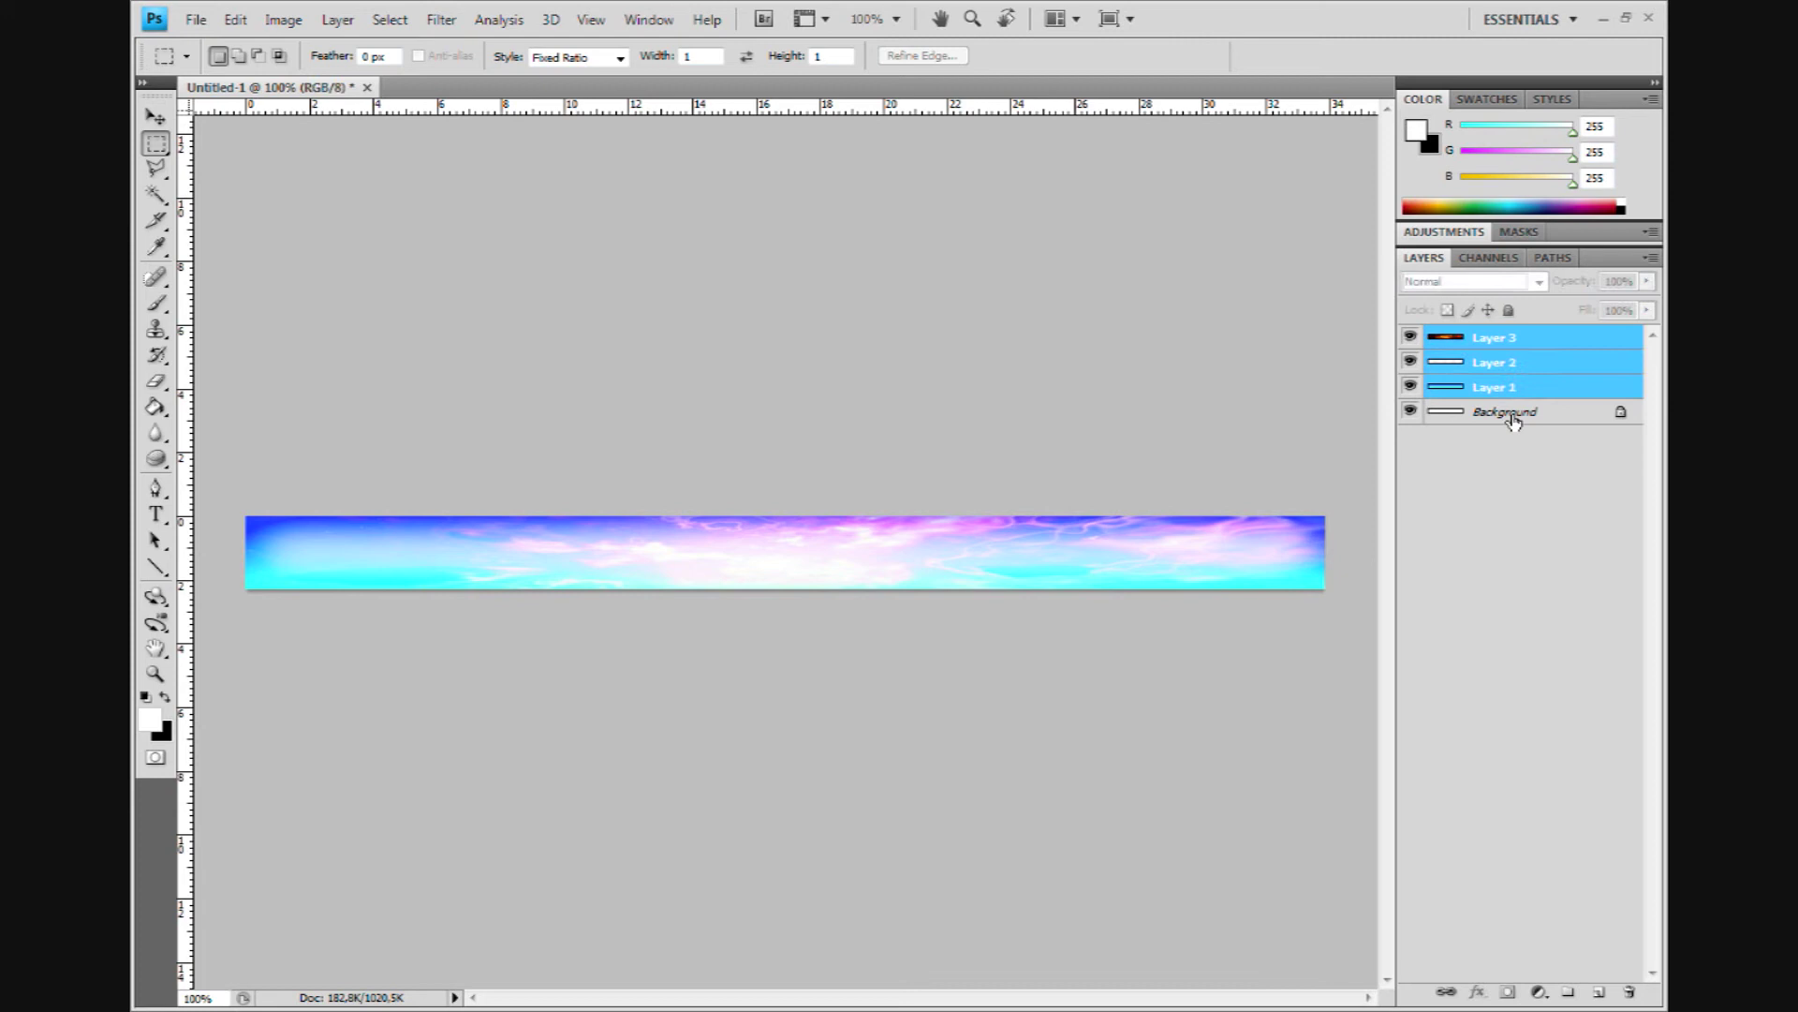
{"action": "left_click", "coordinate": [1514, 412], "text": "shift"}
{"action": "right_click", "coordinate": [1515, 419]}
{"action": "left_click", "coordinate": [1427, 558]}
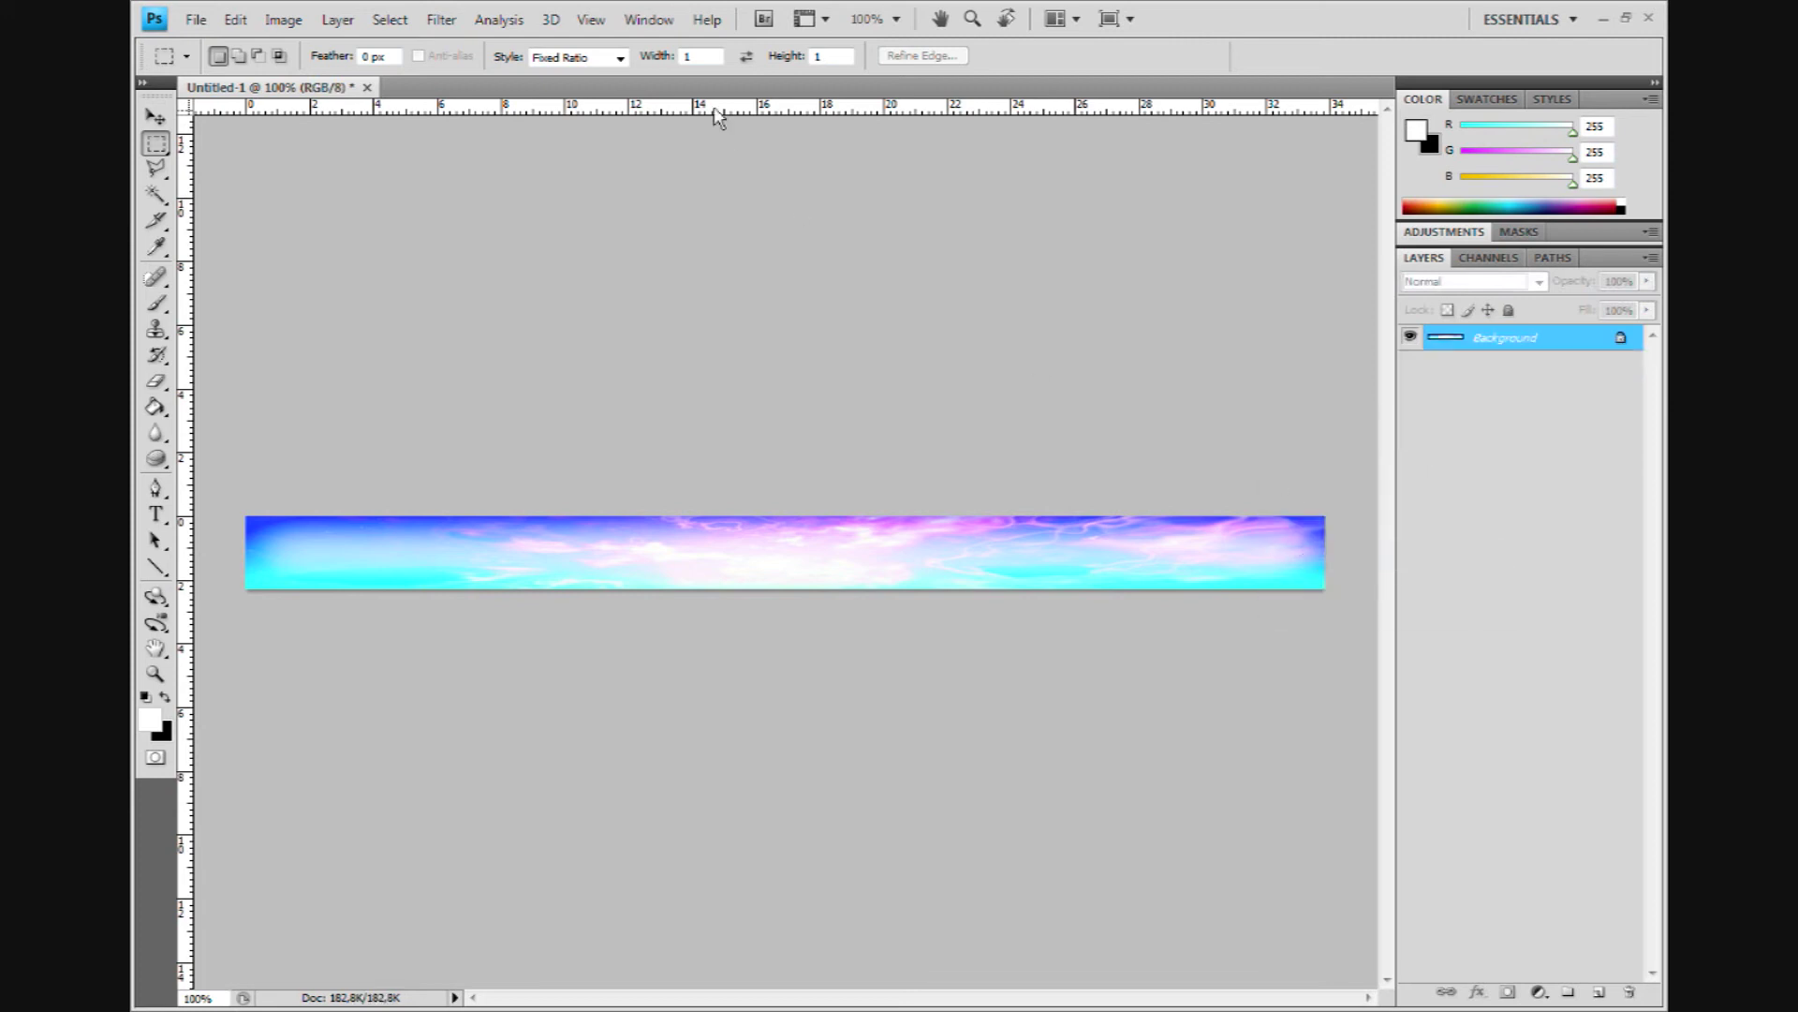
{"action": "left_click", "coordinate": [439, 27]}
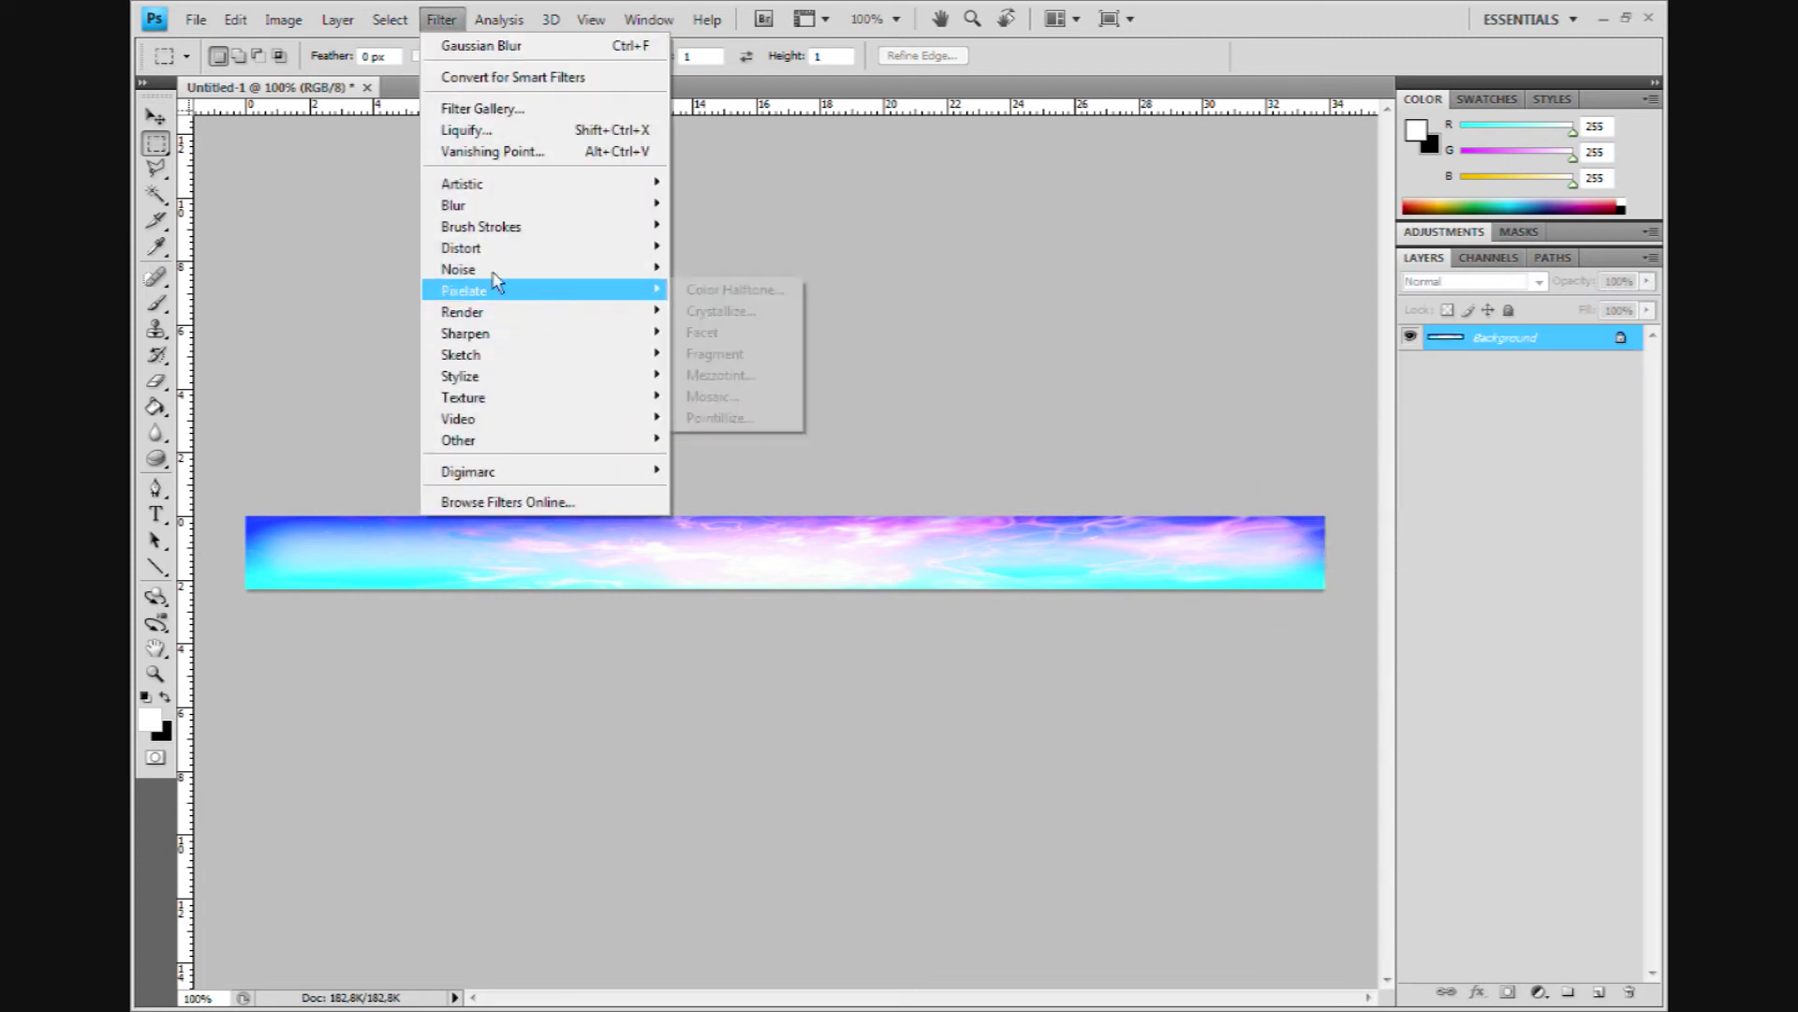
{"action": "mouse_move", "coordinate": [462, 311]}
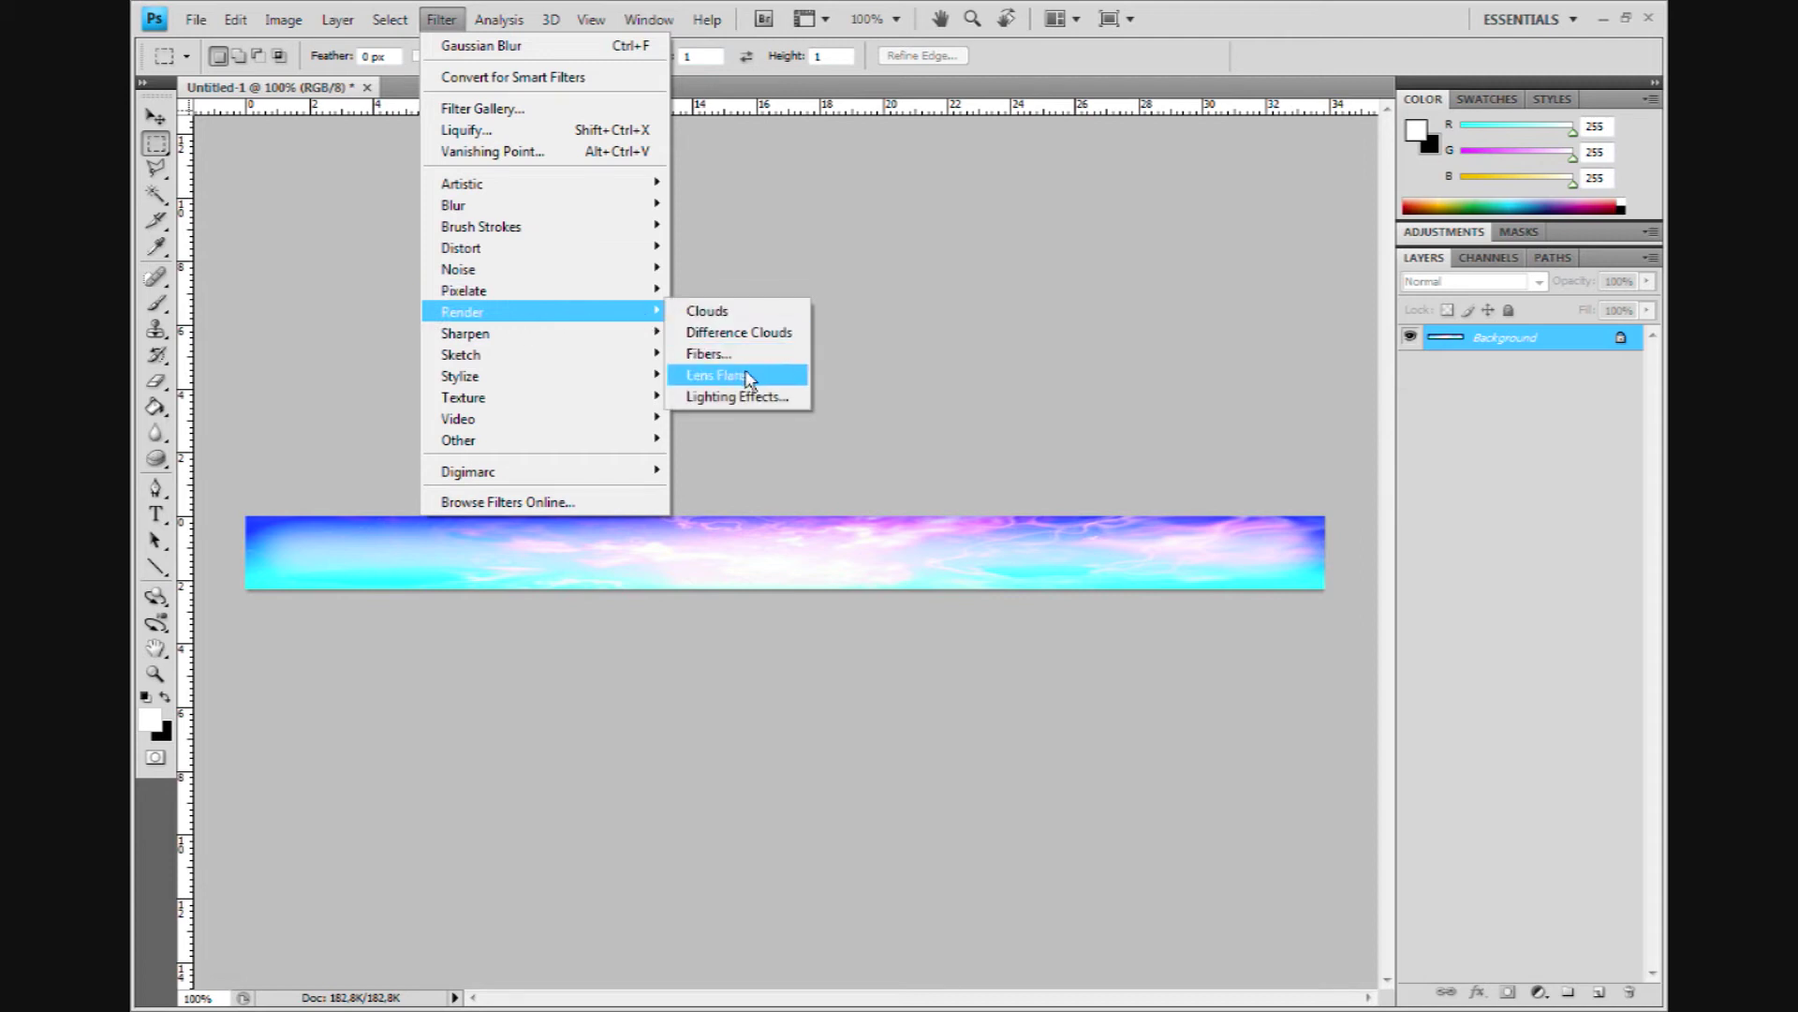
Add a 35mm Prime lens flare at about 66% brightness near the banner's left end.
{"action": "left_click", "coordinate": [746, 376]}
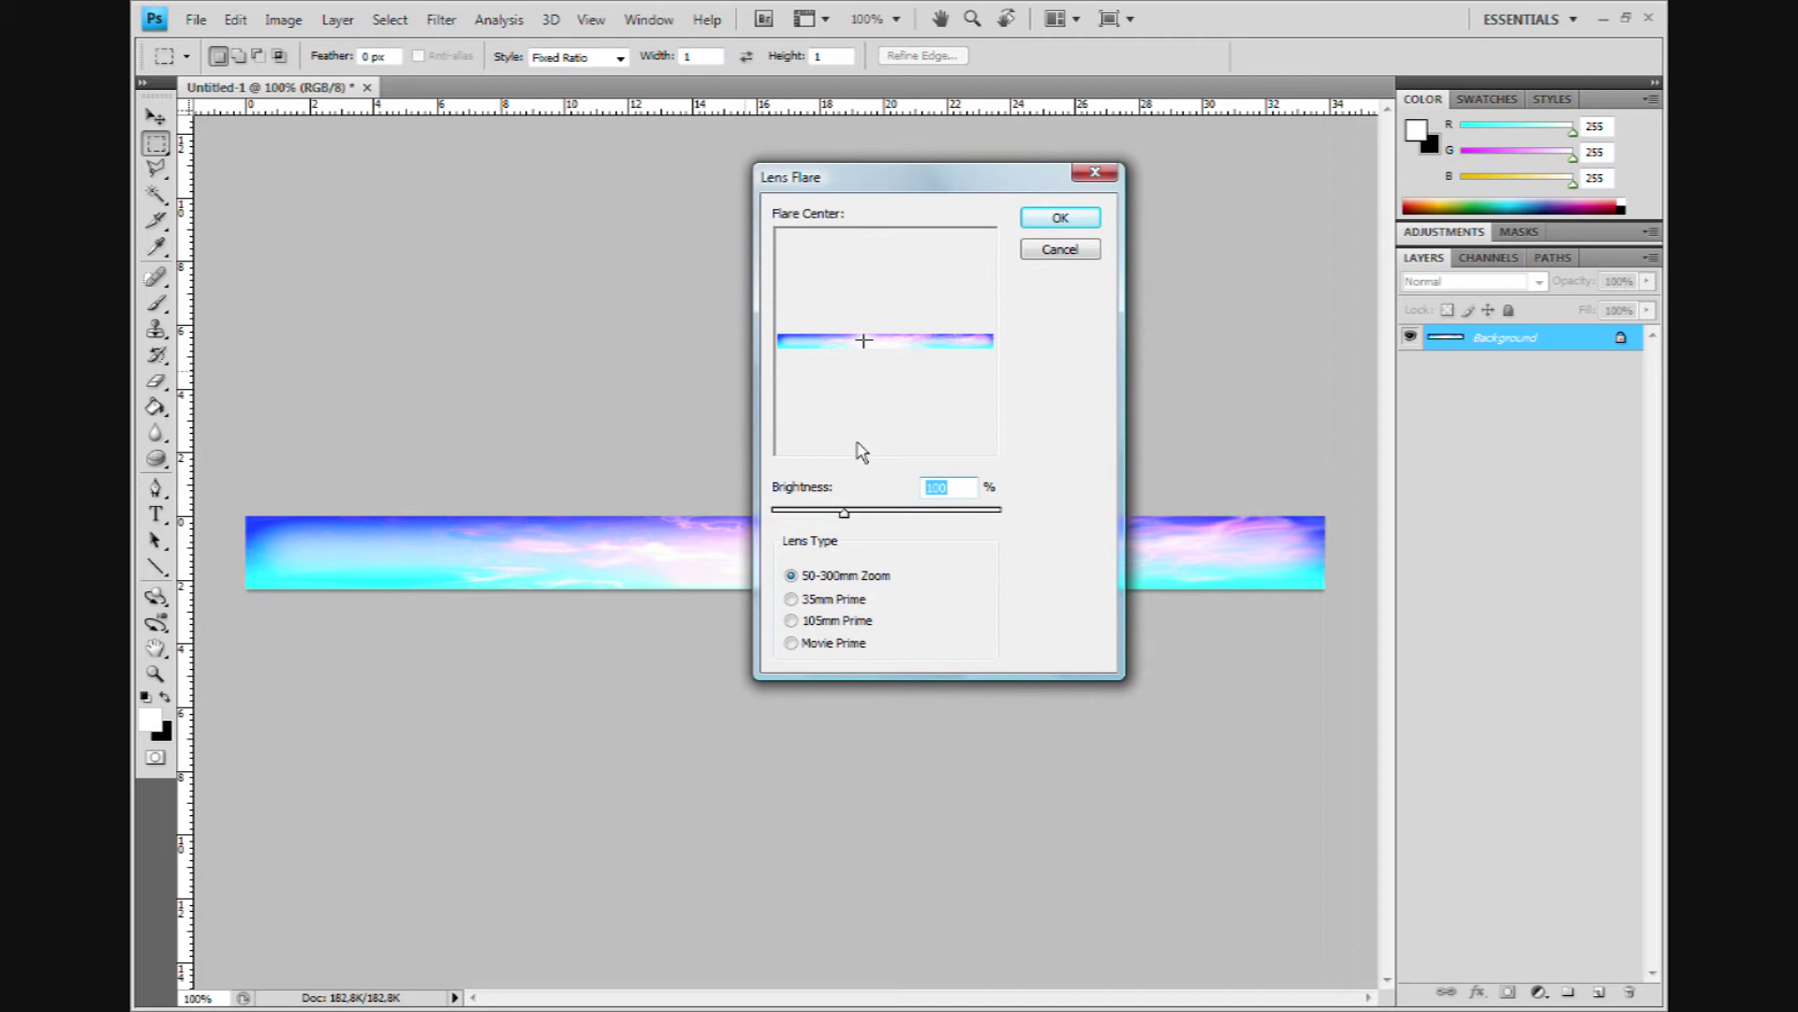
{"action": "left_click", "coordinate": [872, 343]}
{"action": "left_click", "coordinate": [787, 342]}
{"action": "left_click_drag", "start_coordinate": [844, 513], "coordinate": [820, 515]}
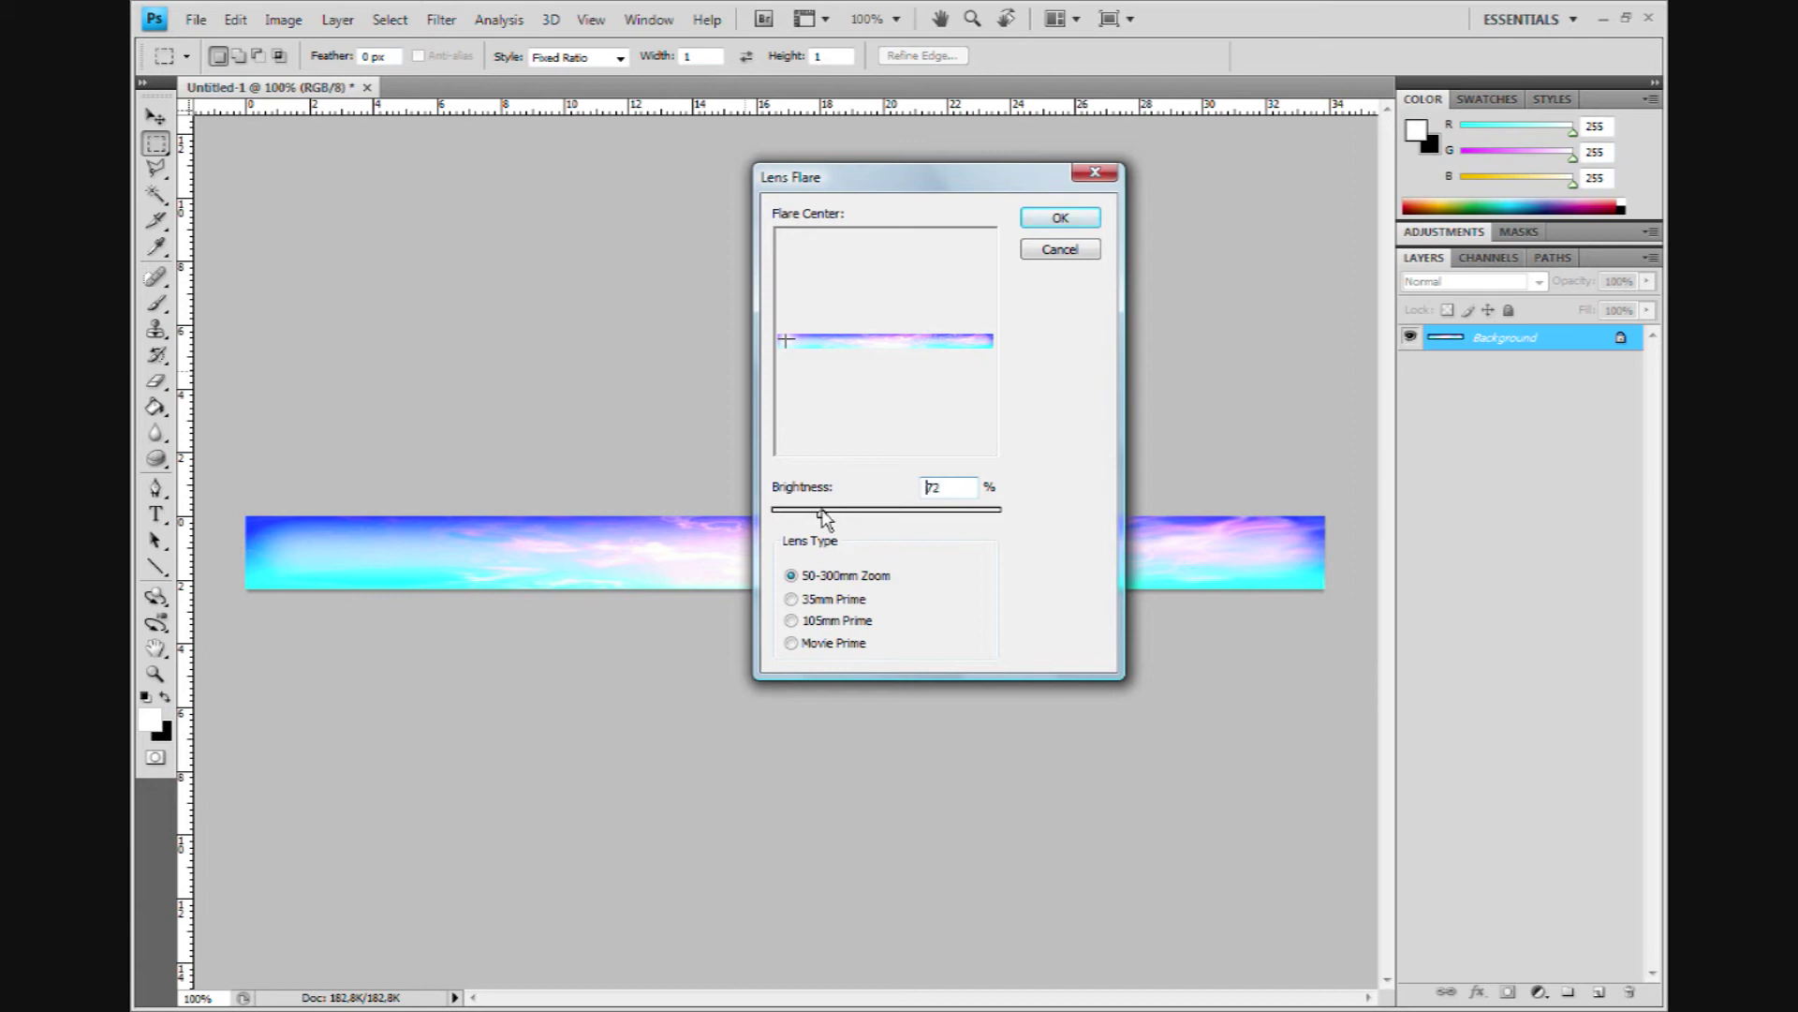
{"action": "left_click", "coordinate": [791, 600]}
{"action": "left_click", "coordinate": [1057, 220]}
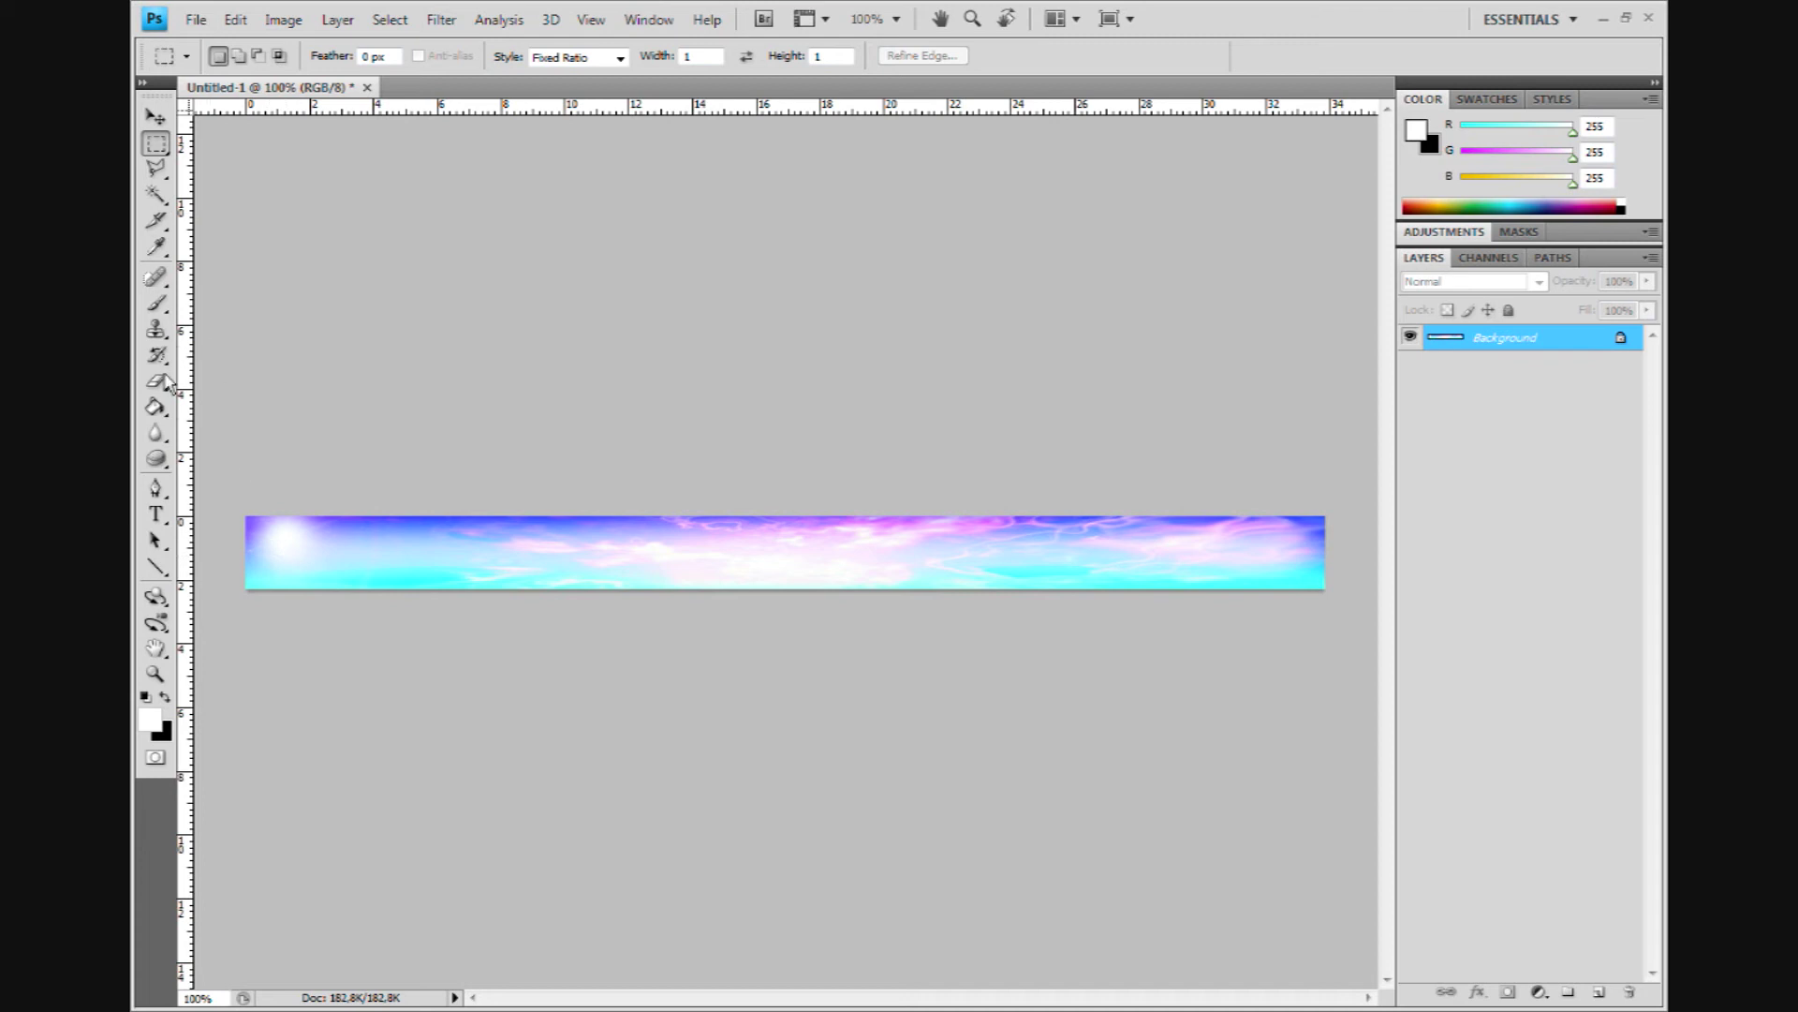
Type 'WELCOME!' as a text line on the banner's left part.
{"action": "left_click", "coordinate": [161, 516]}
{"action": "left_click", "coordinate": [386, 558]}
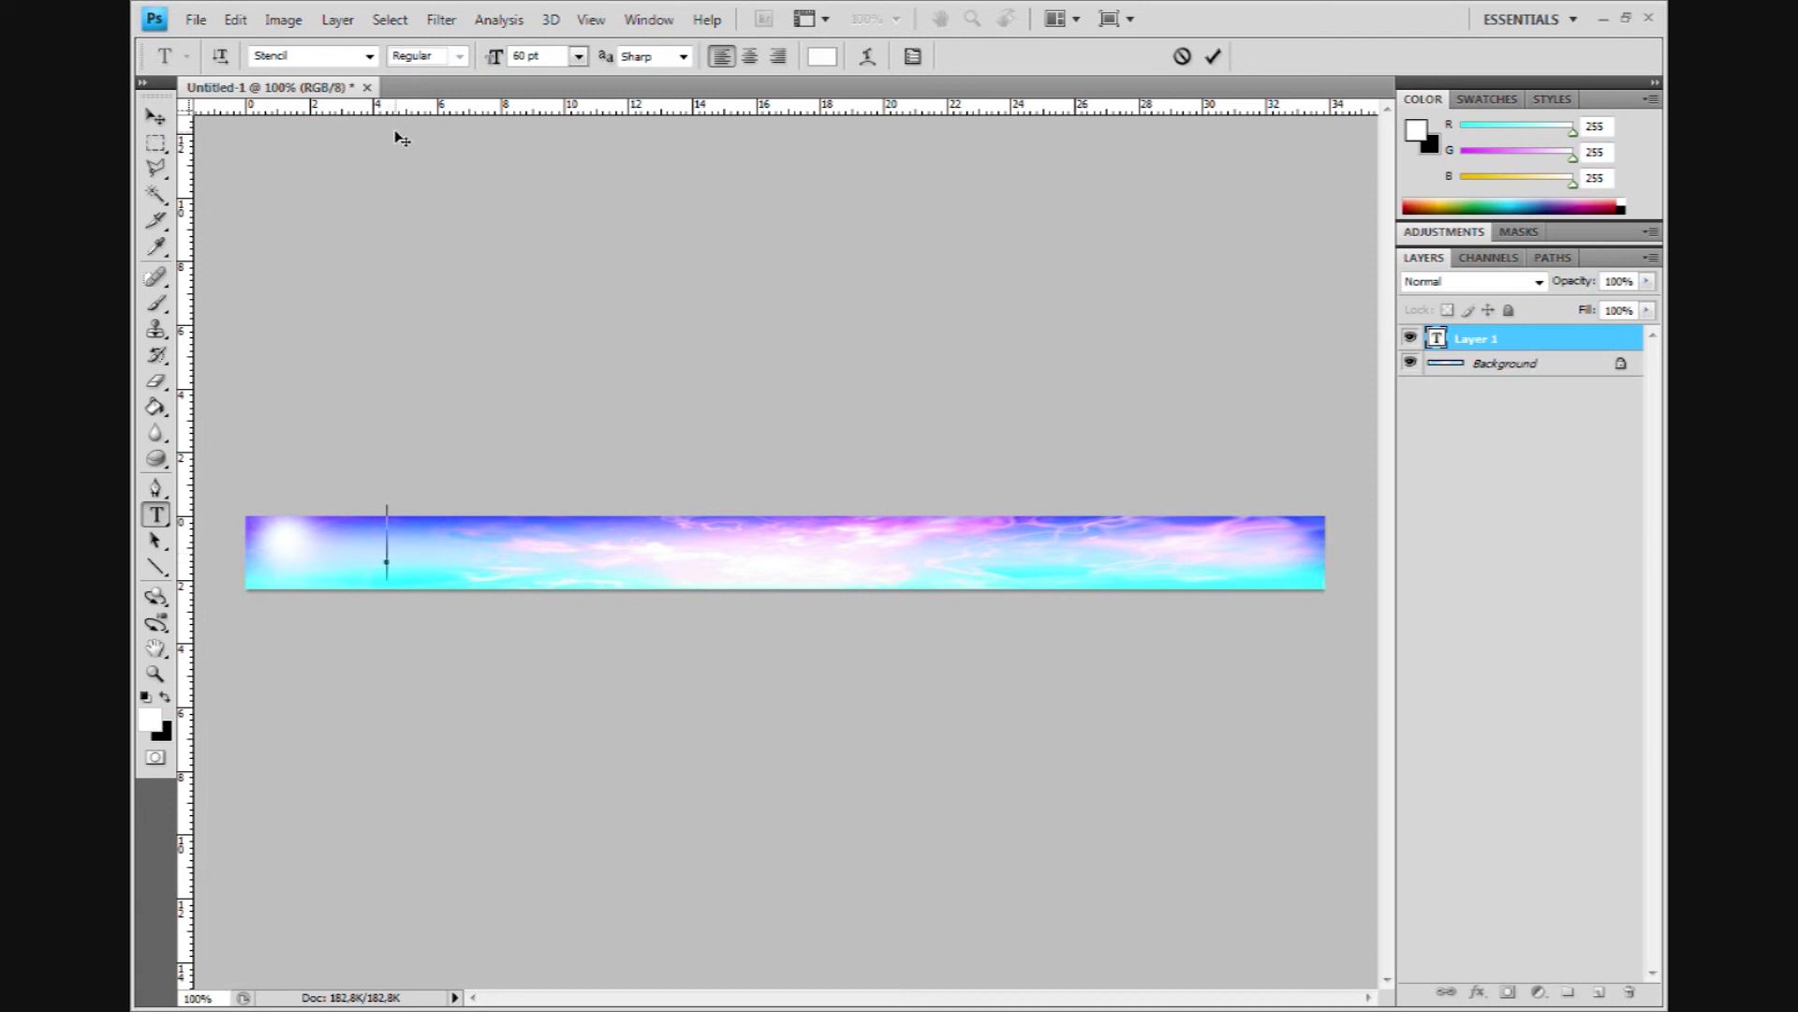
{"action": "type", "text": "W"}
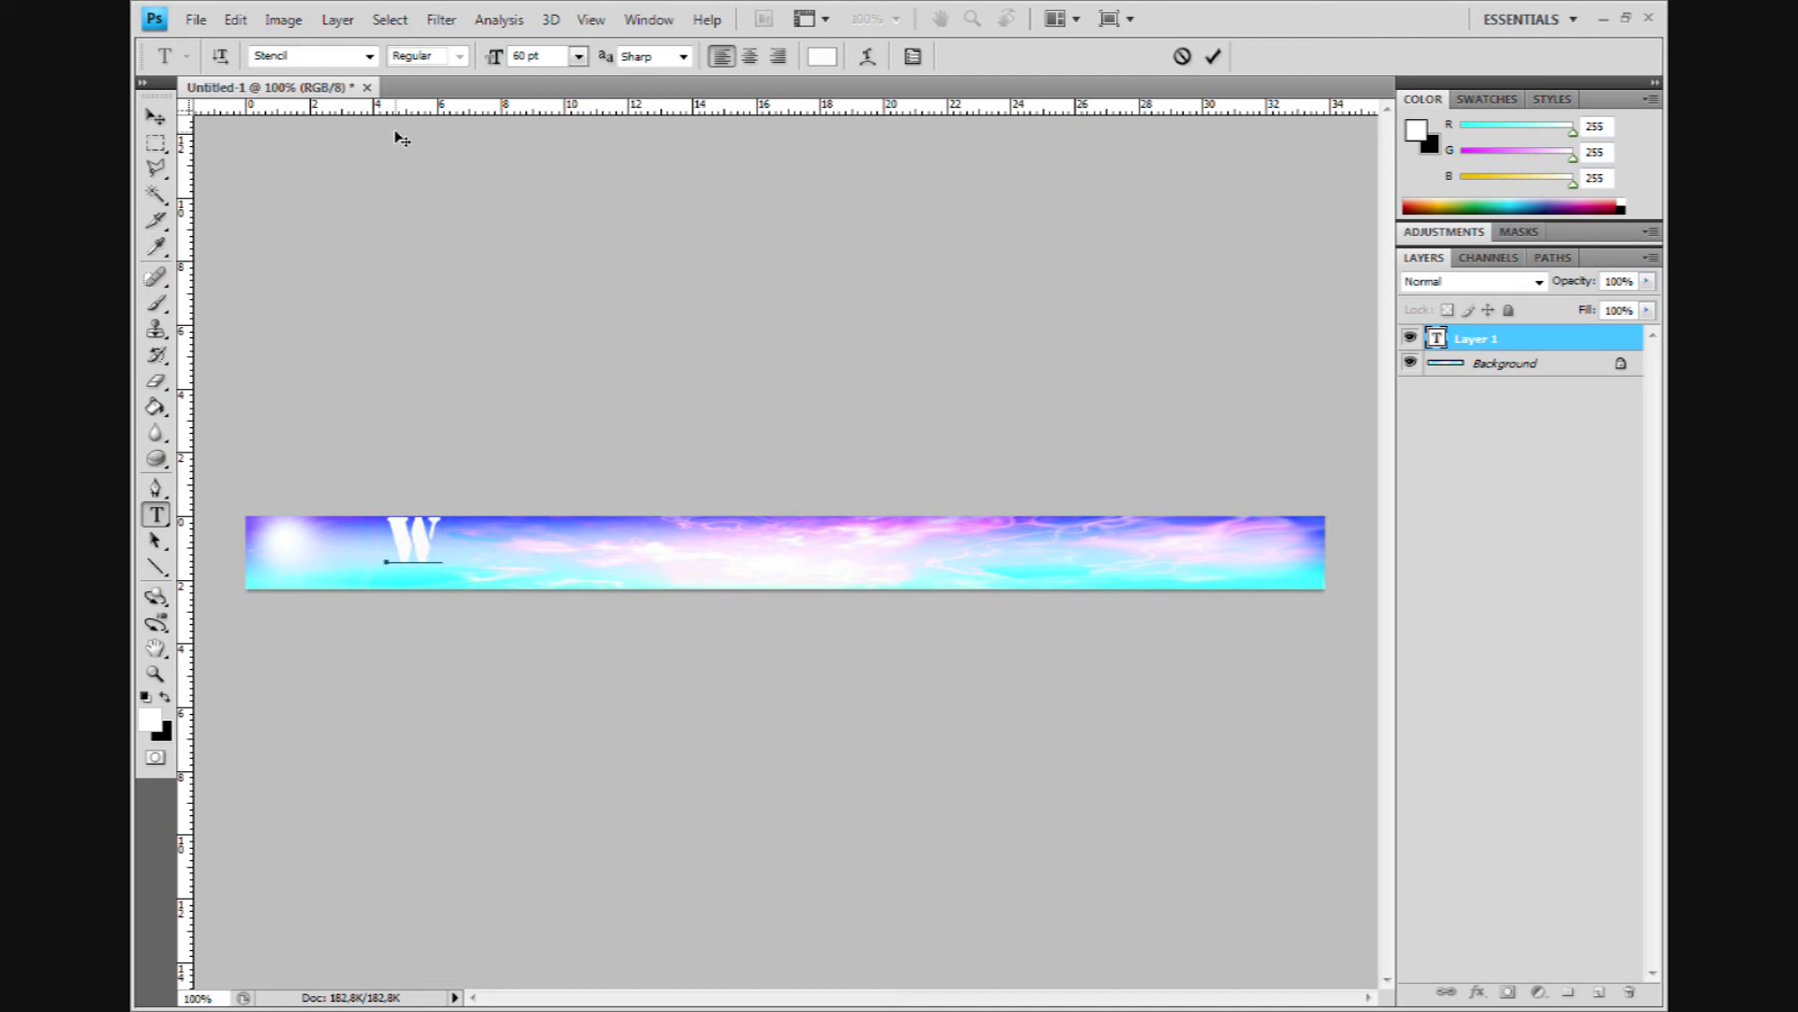
{"action": "type", "text": "ELCOME"}
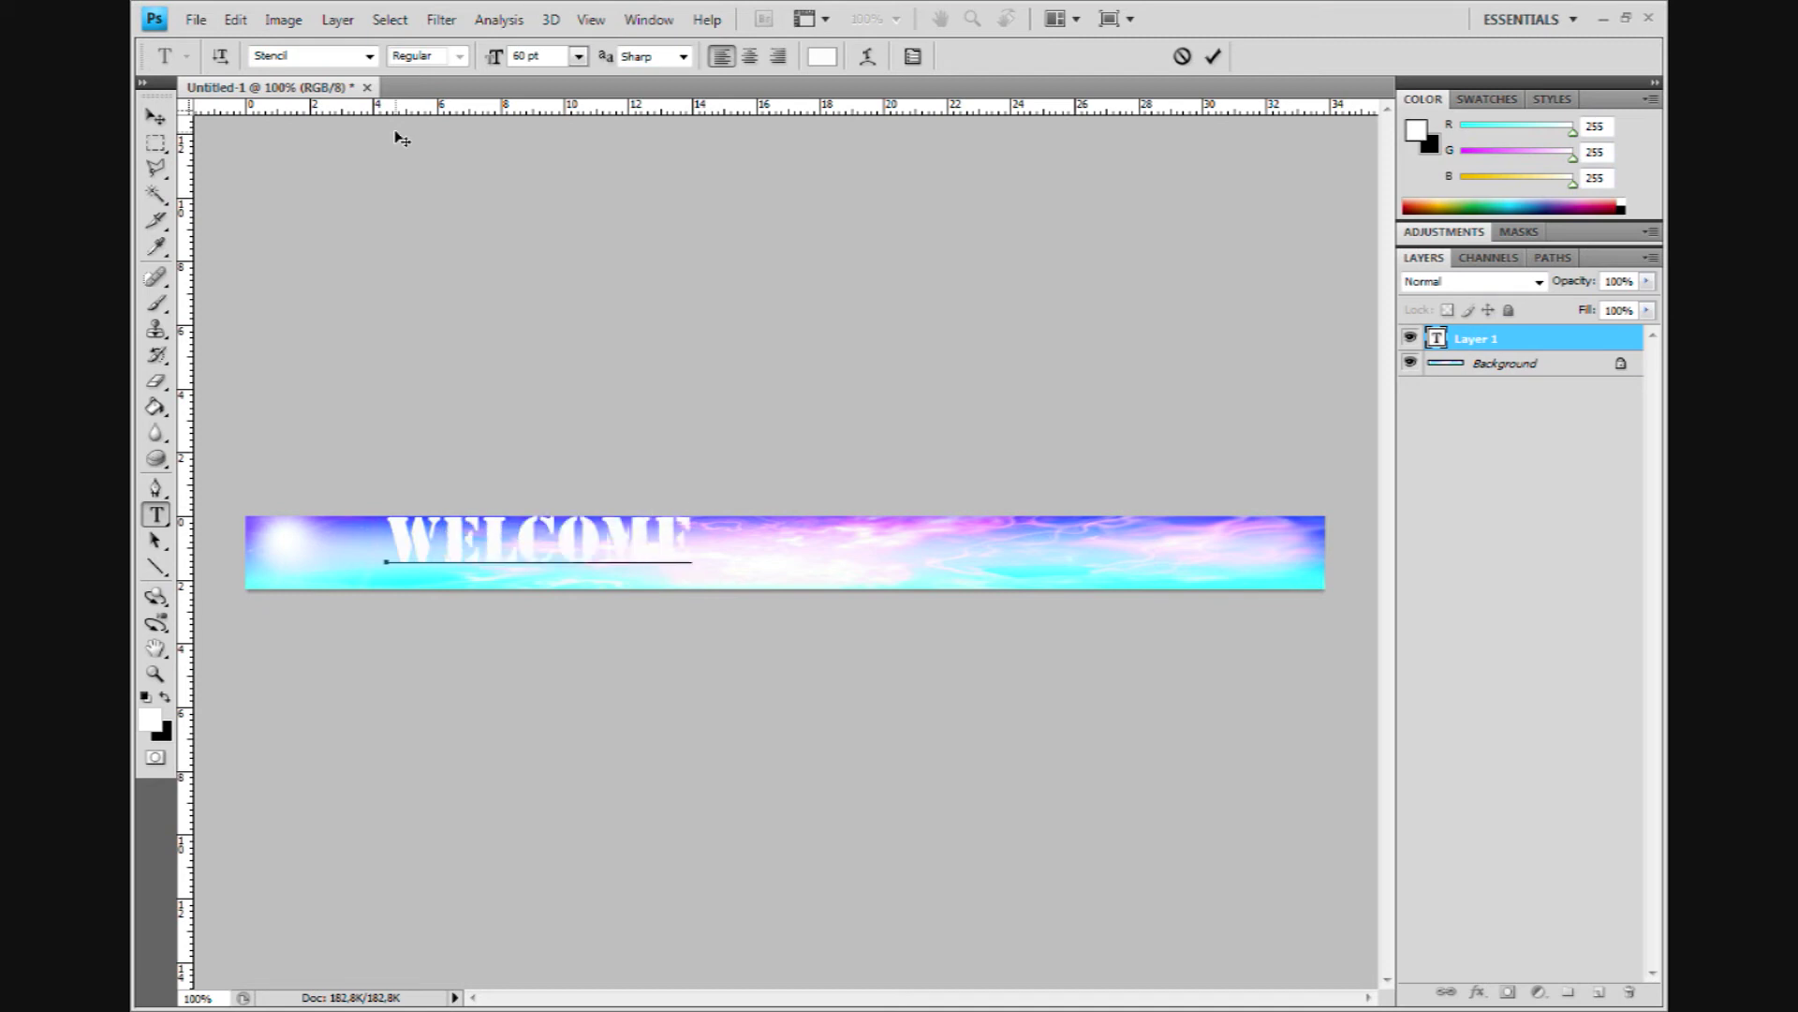
{"action": "type", "text": "!"}
{"action": "left_click", "coordinate": [156, 143]}
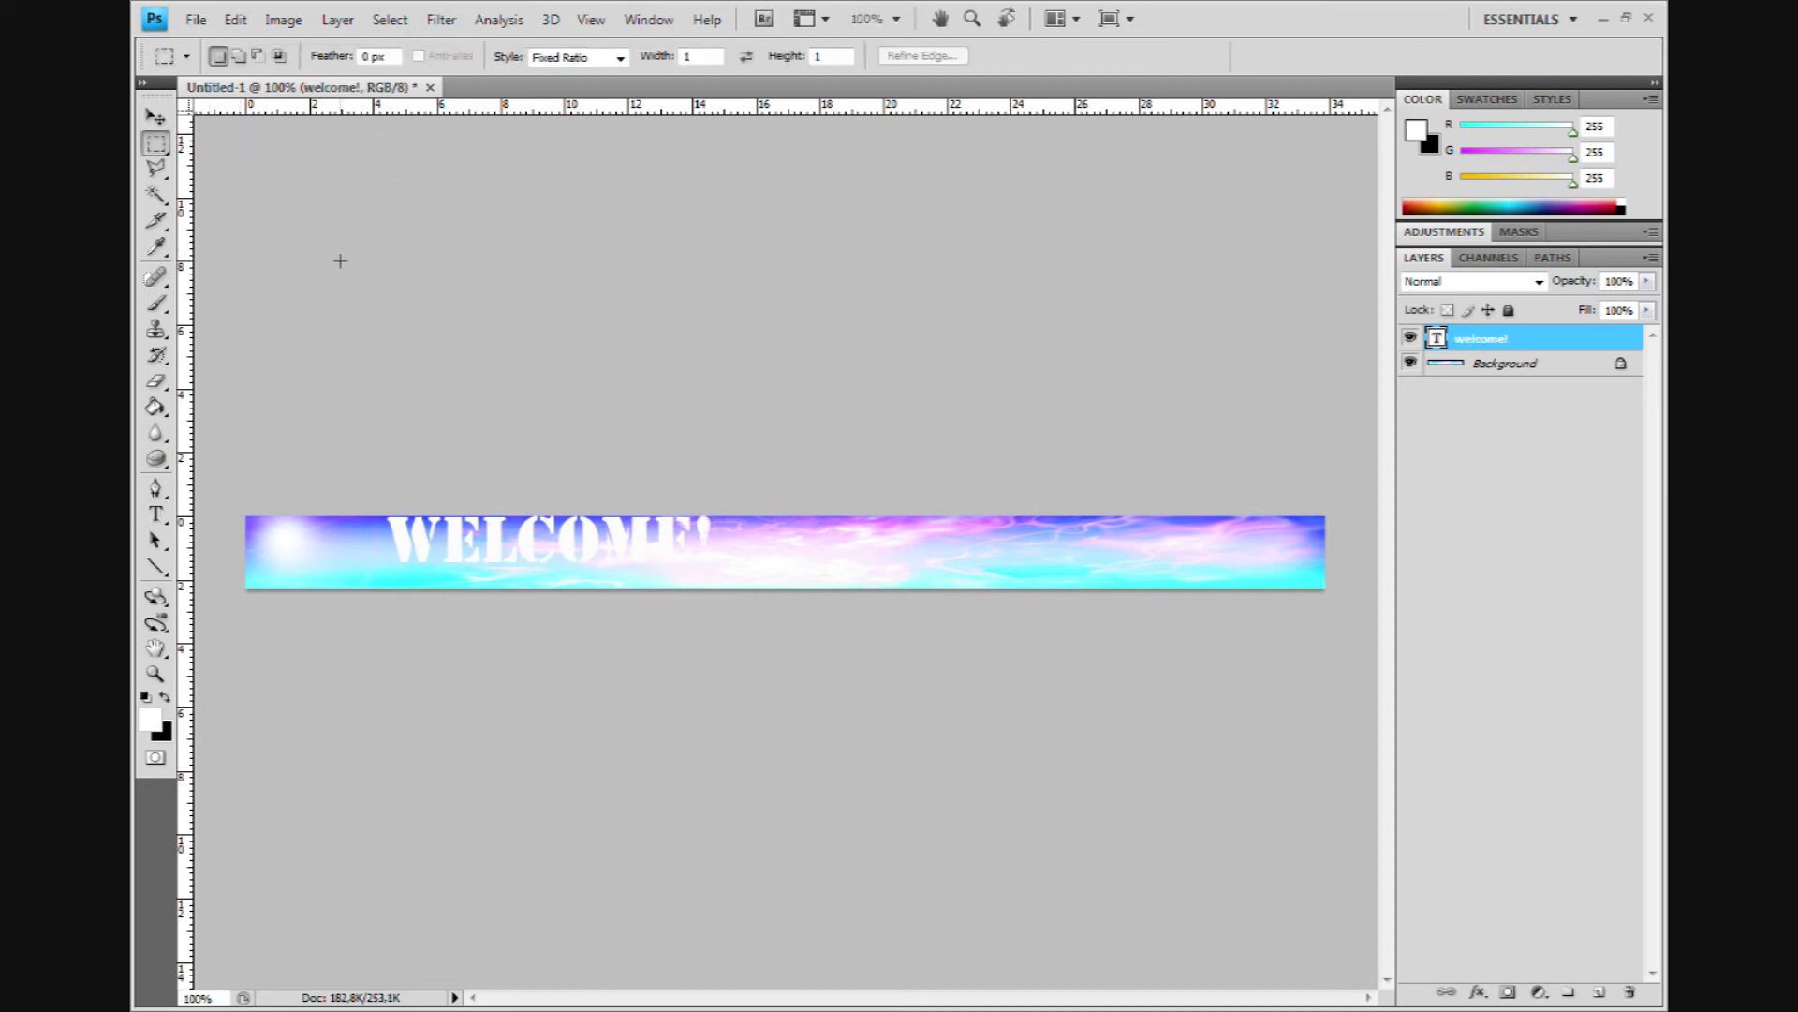
Stretch the WELCOME! text wide across most of the banner and apply the resize.
{"action": "key", "text": "ctrl+t"}
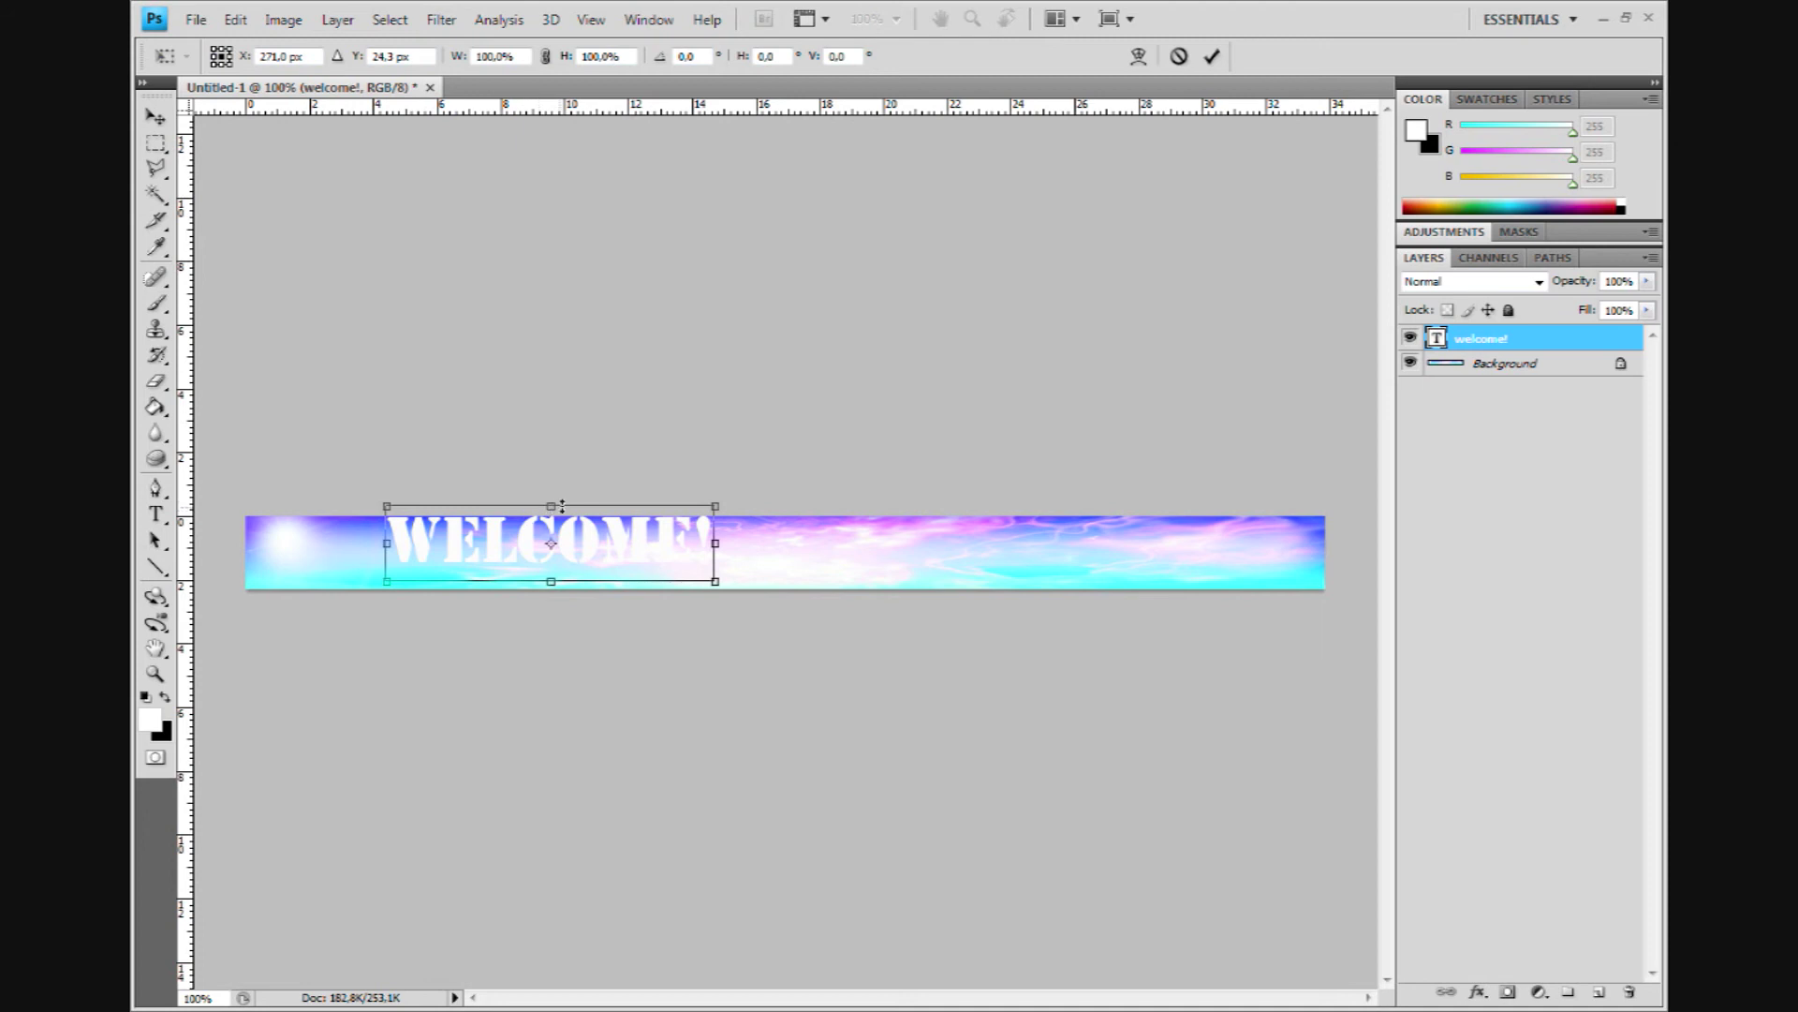
{"action": "mouse_move", "coordinate": [551, 519]}
{"action": "left_mouse_down"}
{"action": "mouse_move", "coordinate": [550, 593]}
{"action": "mouse_move", "coordinate": [549, 516]}
{"action": "left_mouse_up"}
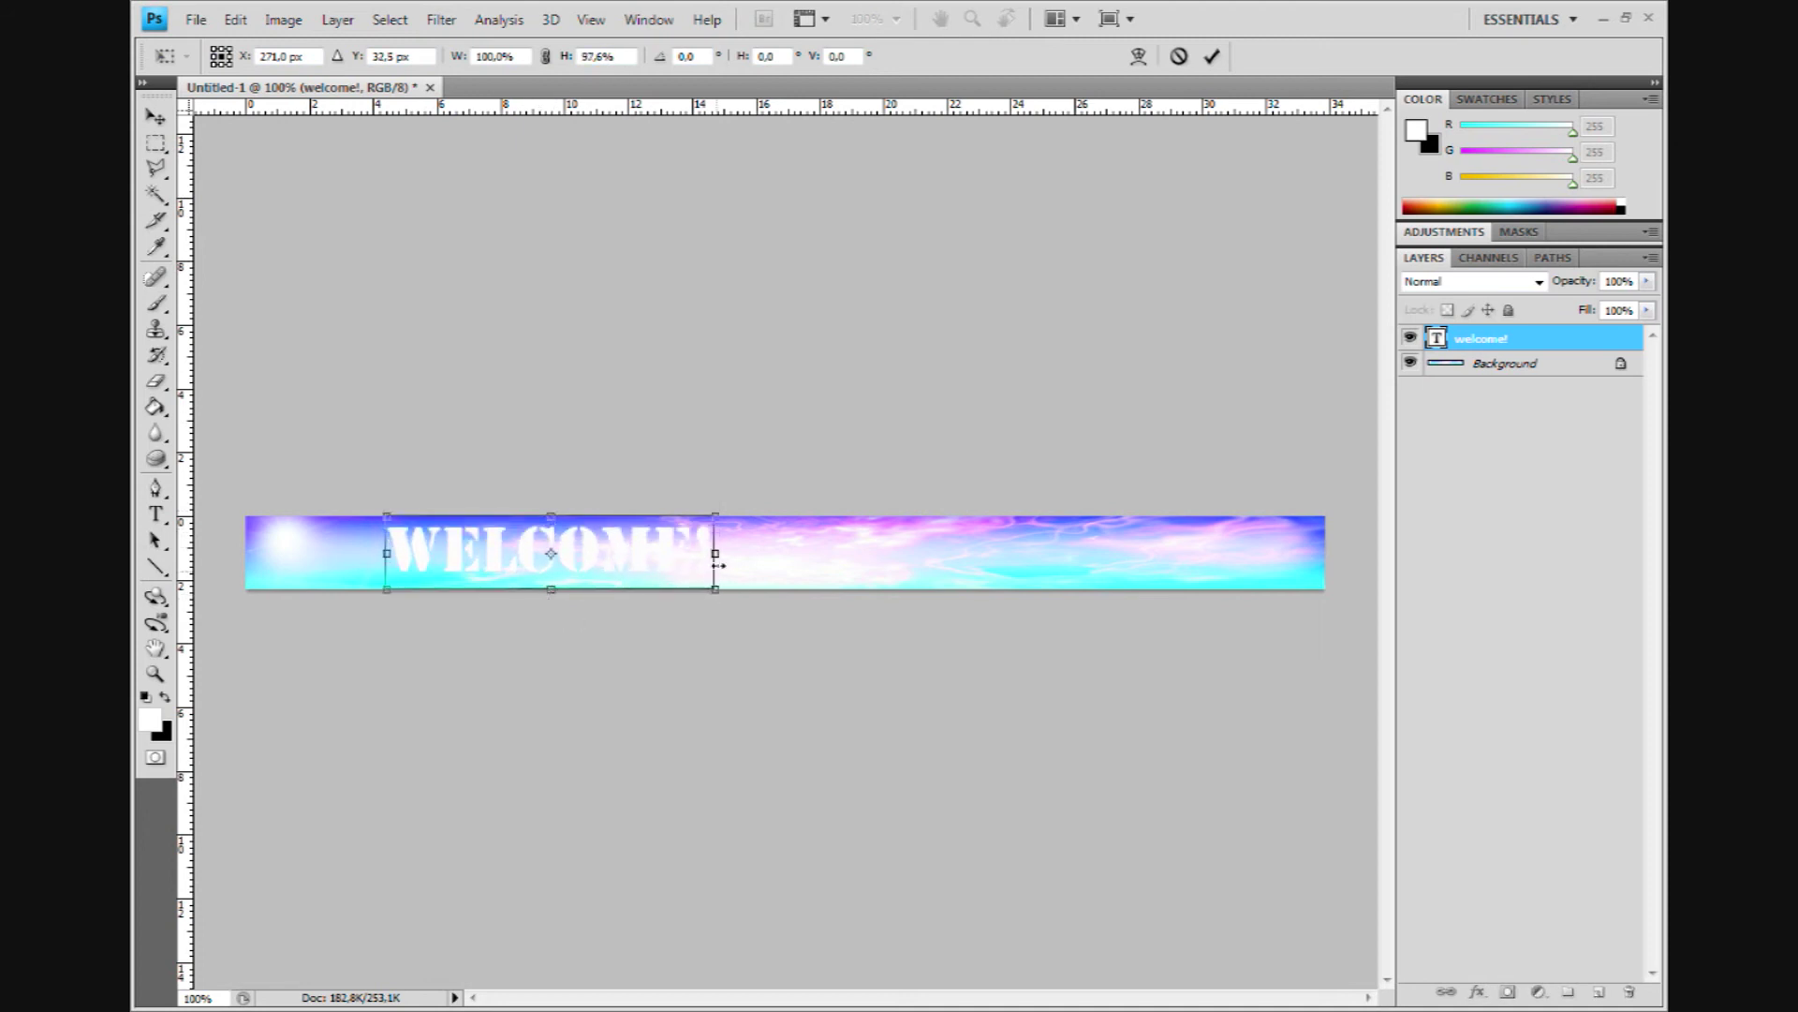
{"action": "left_click_drag", "start_coordinate": [715, 560], "coordinate": [1208, 562]}
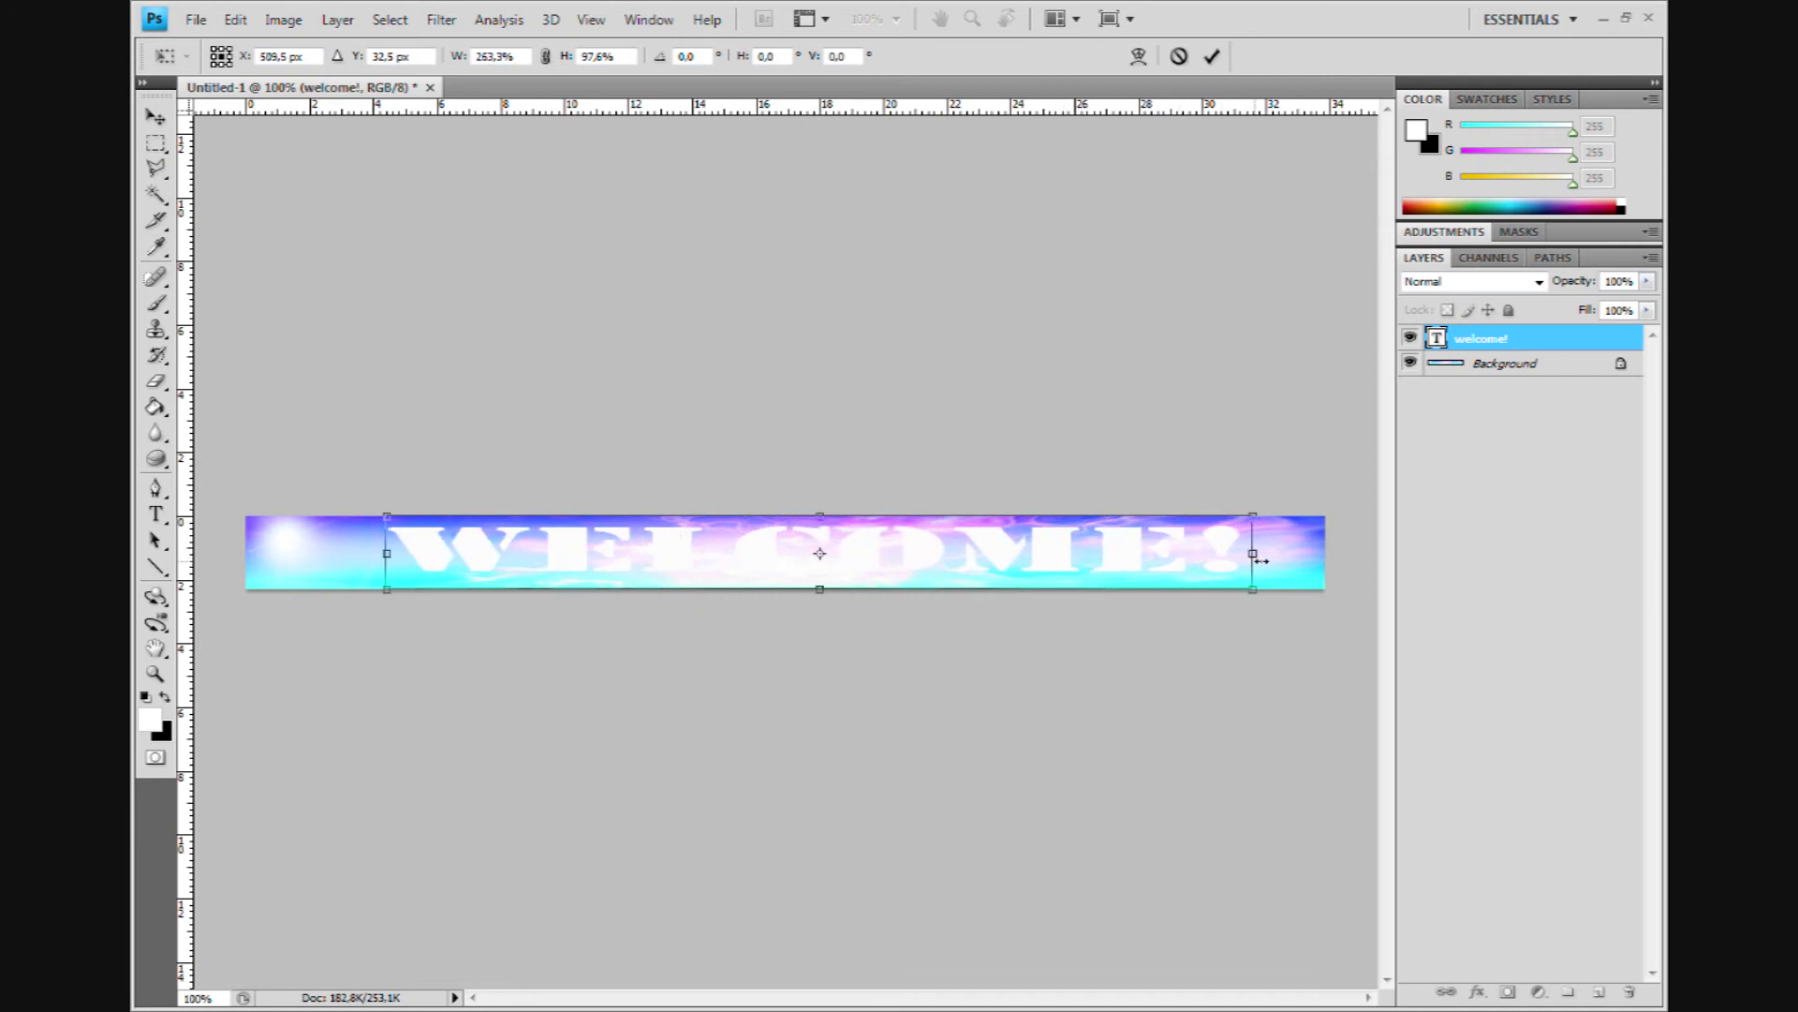
{"action": "left_click", "coordinate": [155, 142]}
{"action": "left_click", "coordinate": [783, 405]}
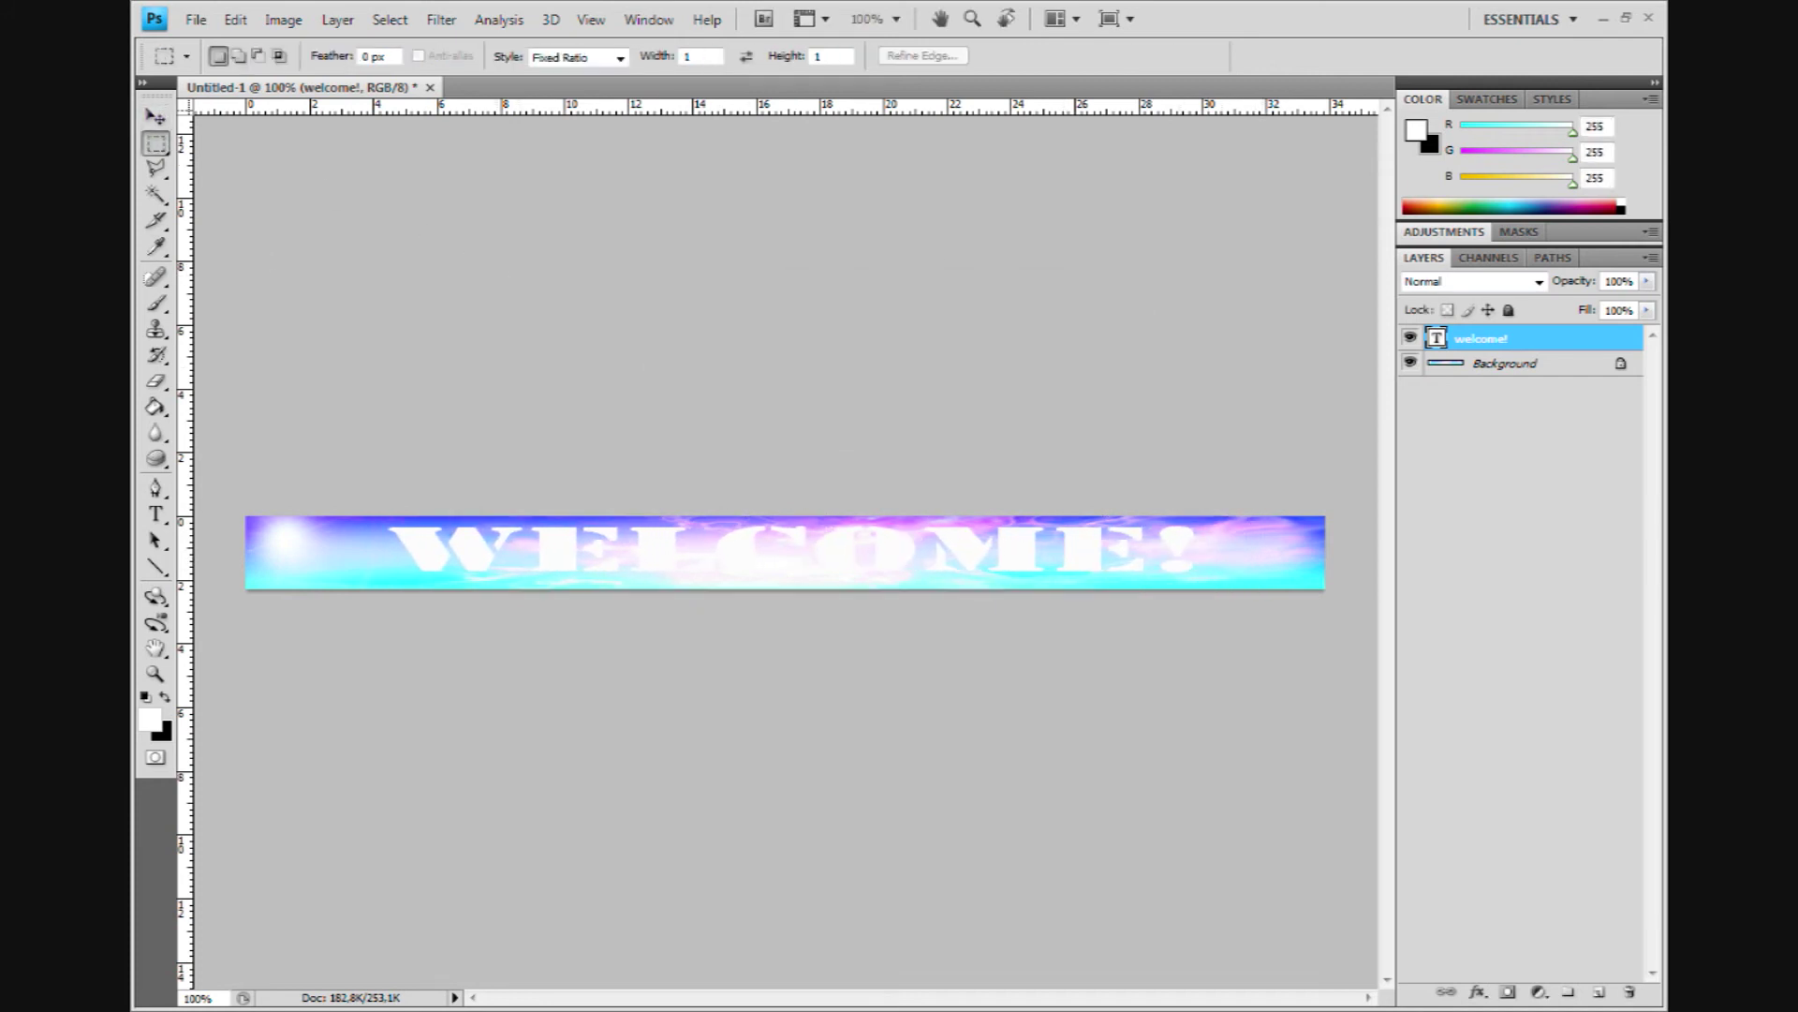
Enable Outer Glow on the welcome! layer with orange colour f88305.
{"action": "double_click", "coordinate": [1603, 339]}
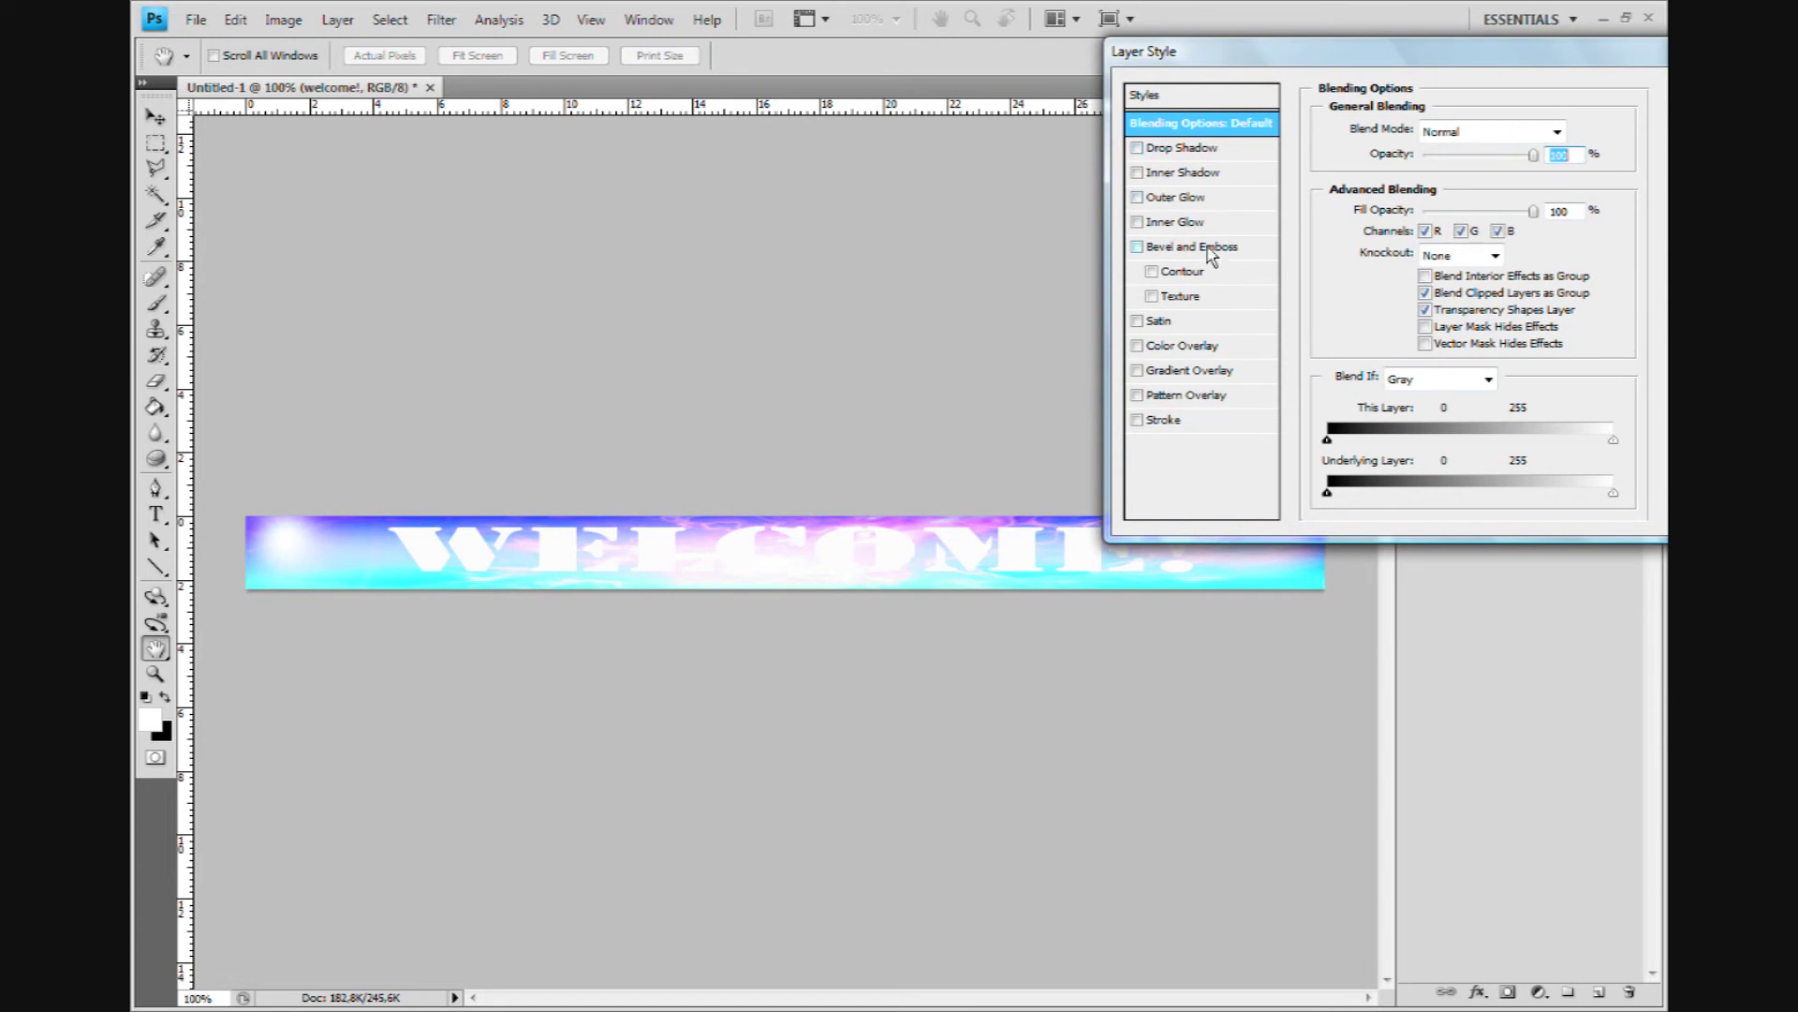
{"action": "left_click", "coordinate": [1185, 200]}
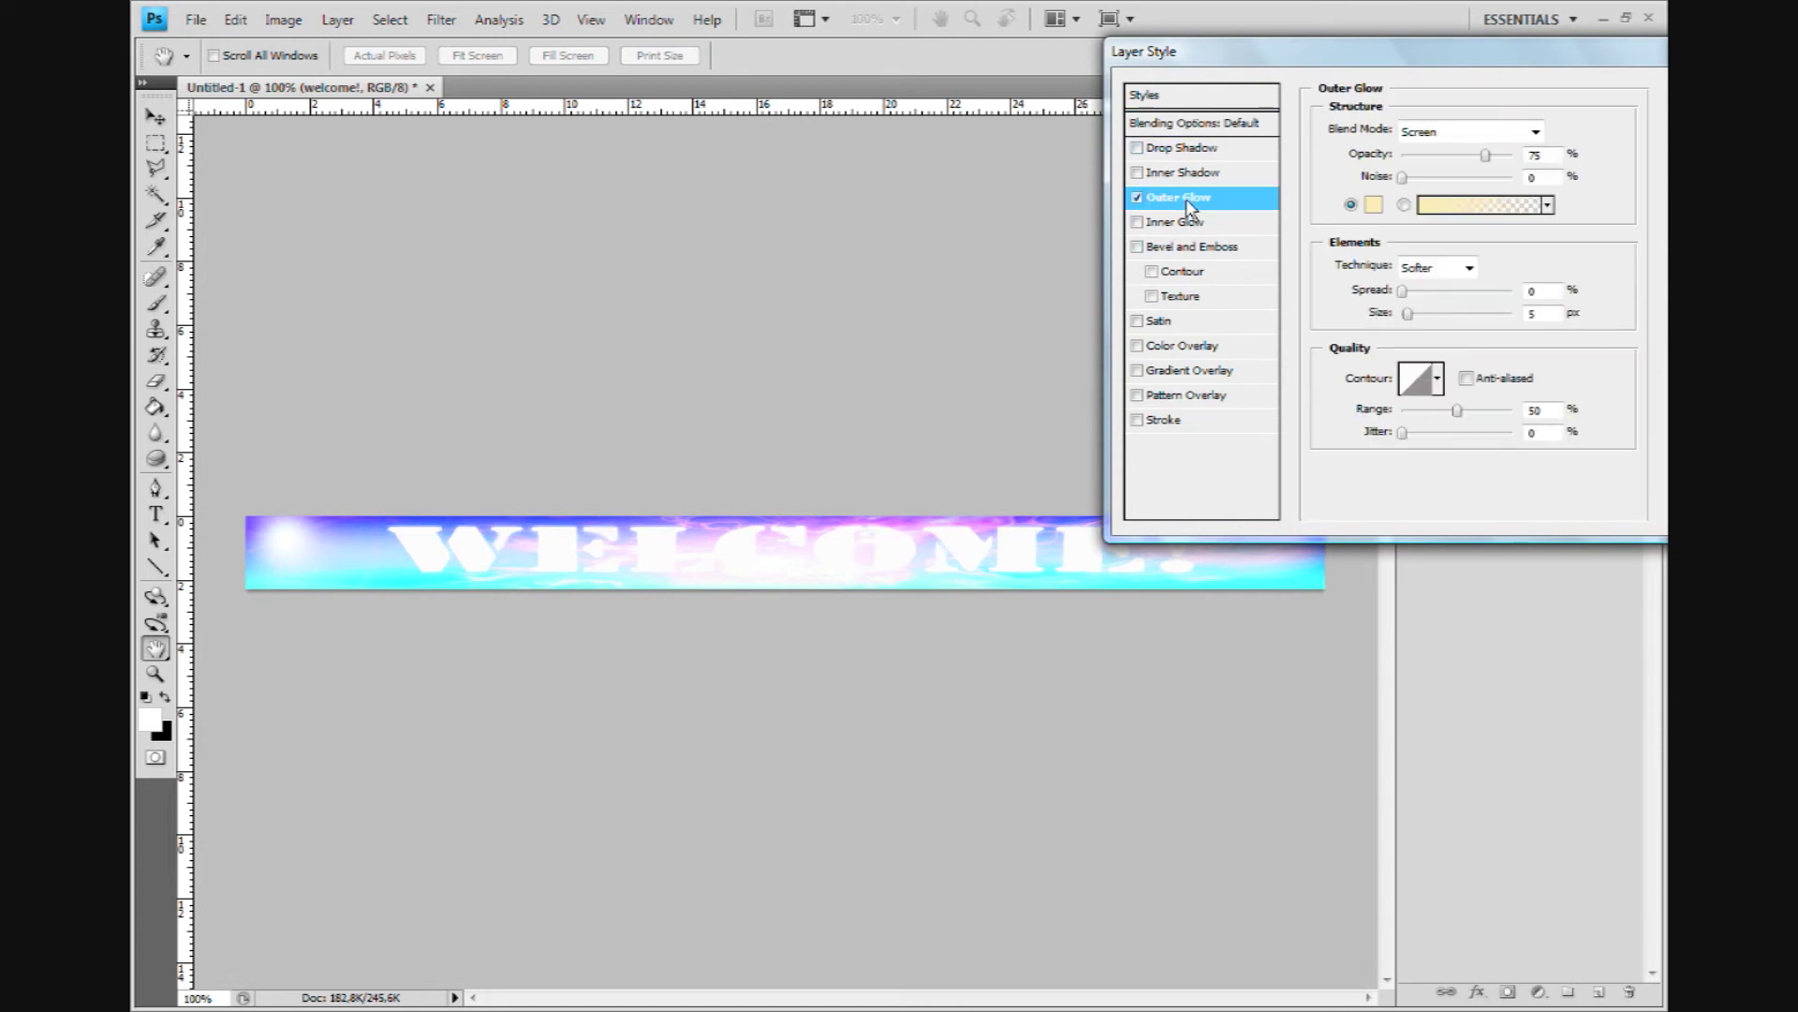
{"action": "left_click", "coordinate": [1375, 205]}
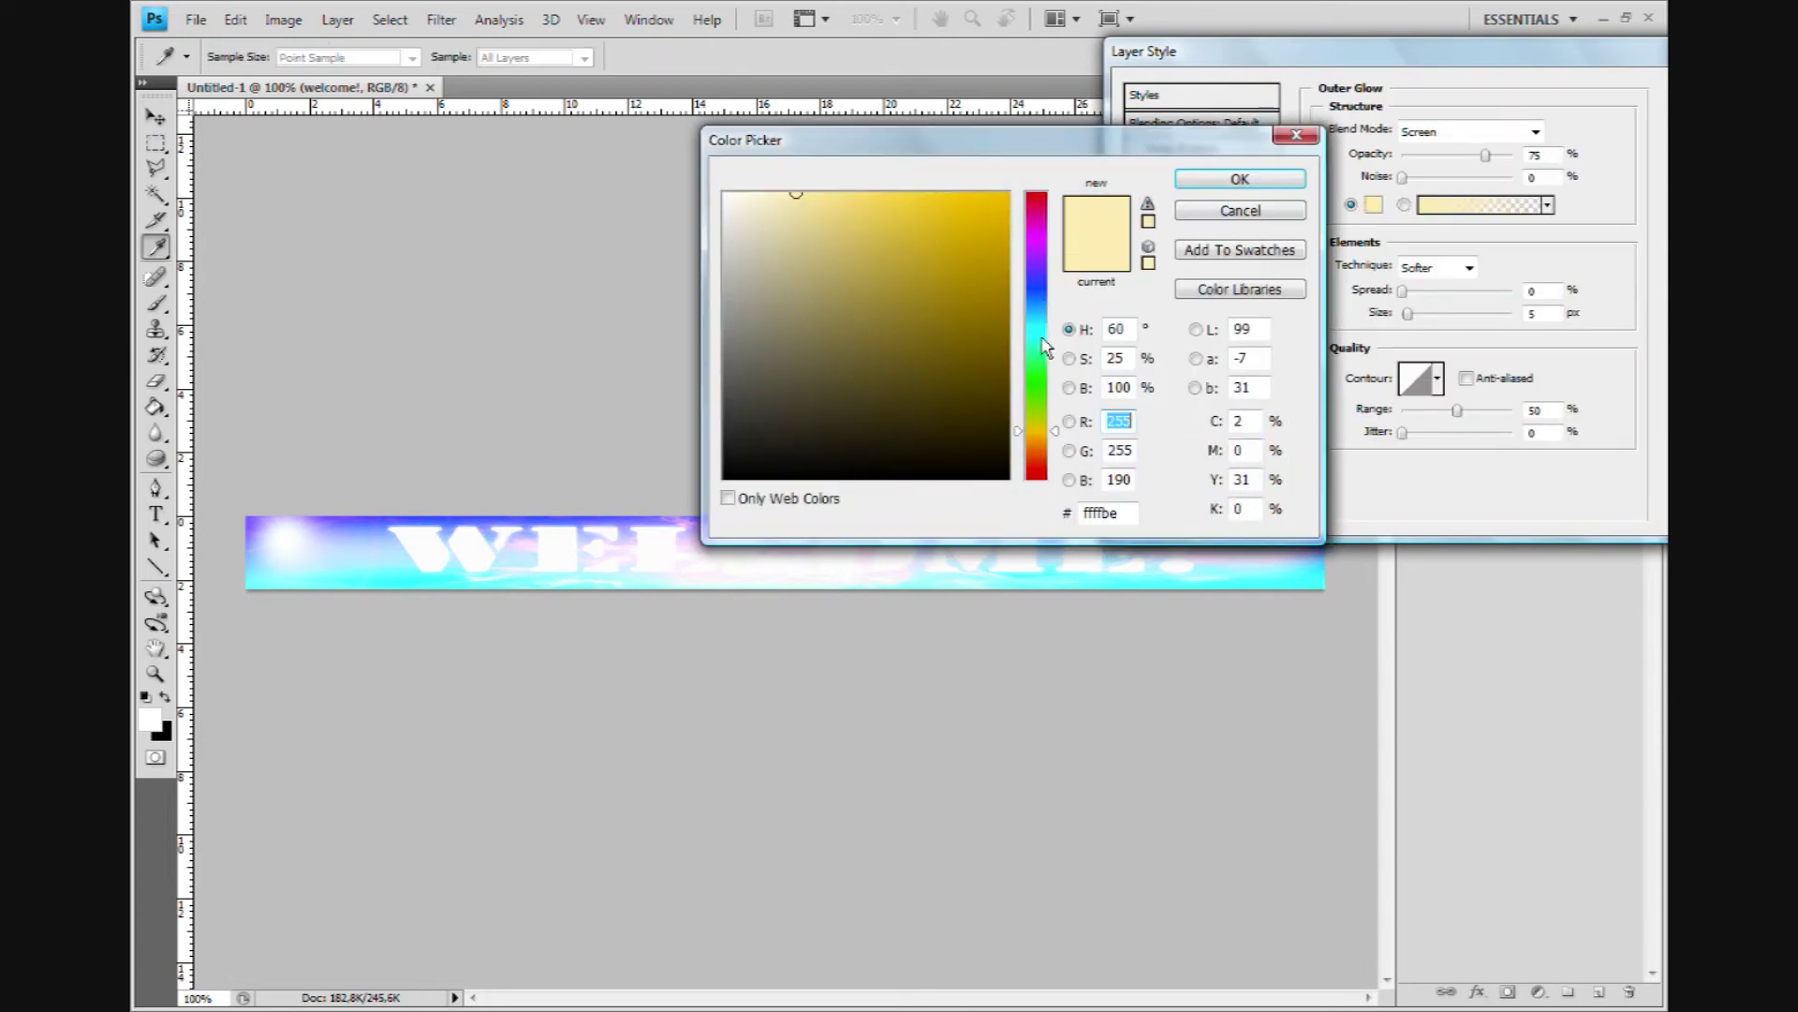
{"action": "left_click_drag", "start_coordinate": [1038, 431], "coordinate": [1039, 461]}
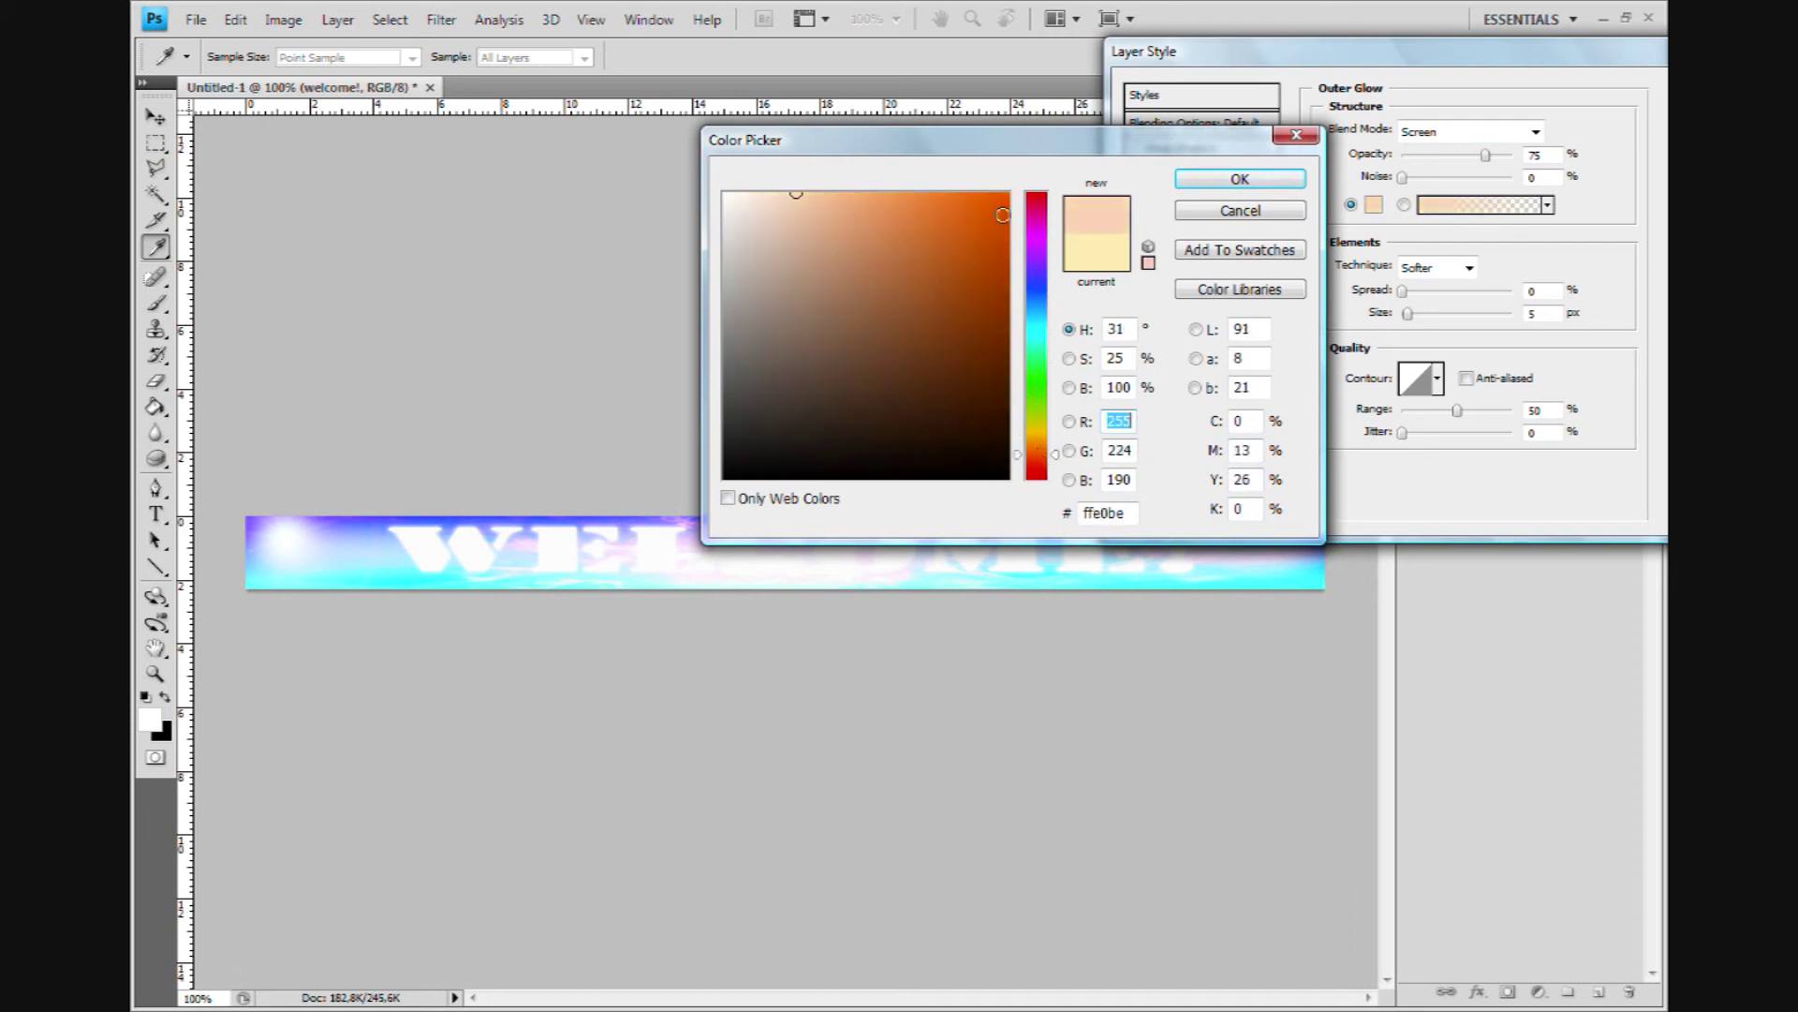
{"action": "left_click", "coordinate": [1006, 200]}
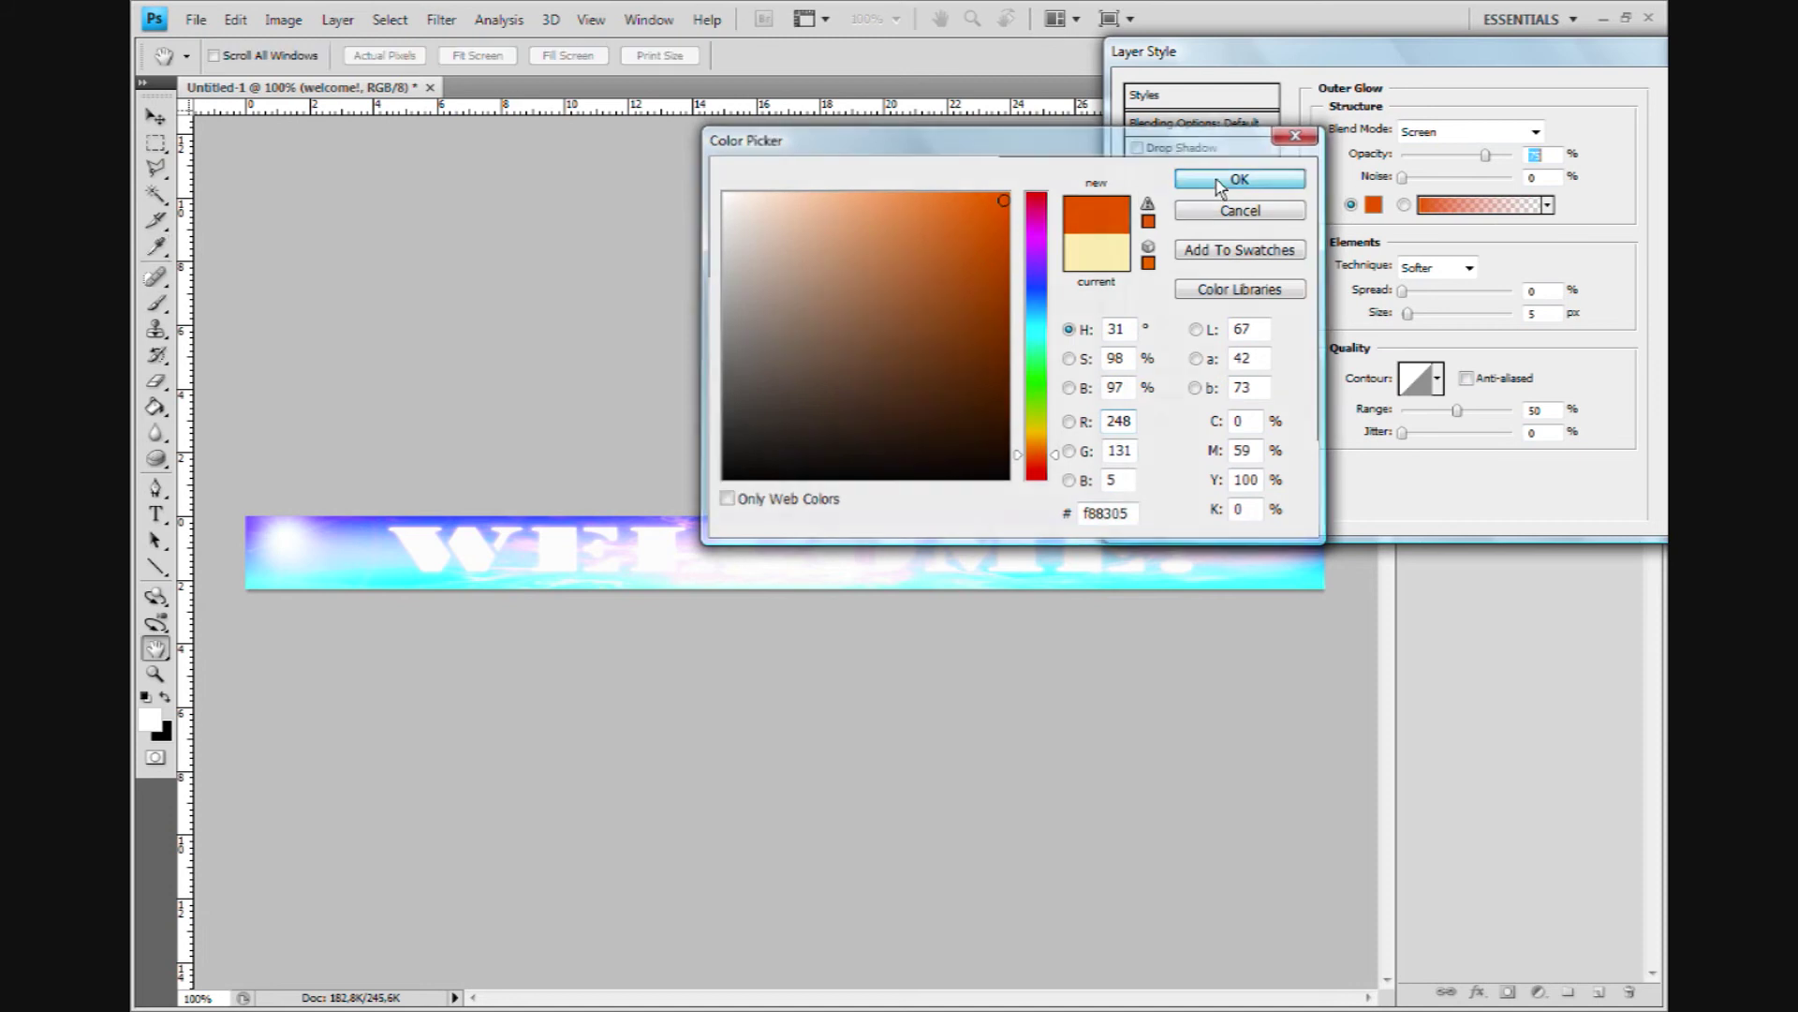
{"action": "left_click", "coordinate": [1227, 179]}
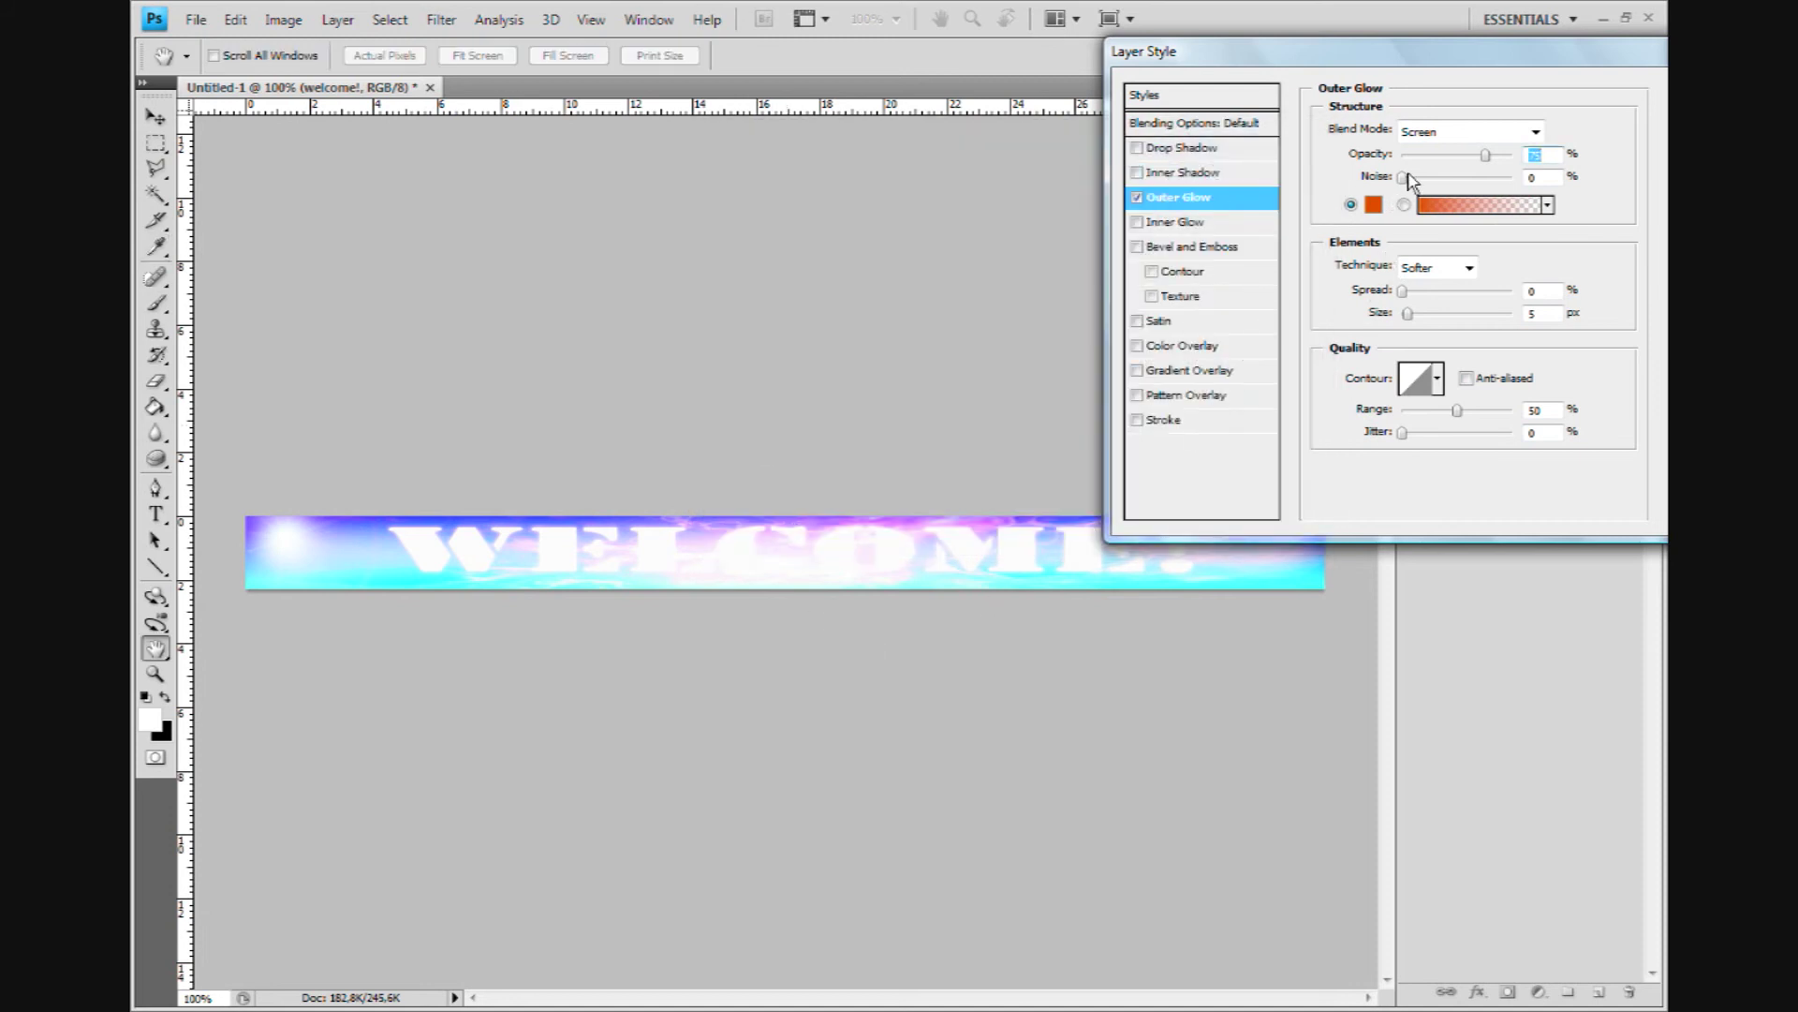
Set the glow to 100% opacity, spread 52, size 18, adjust its range, and tick Bevel and Emboss.
{"action": "left_click_drag", "start_coordinate": [1486, 161], "coordinate": [1498, 172]}
{"action": "left_click_drag", "start_coordinate": [1403, 292], "coordinate": [1459, 291]}
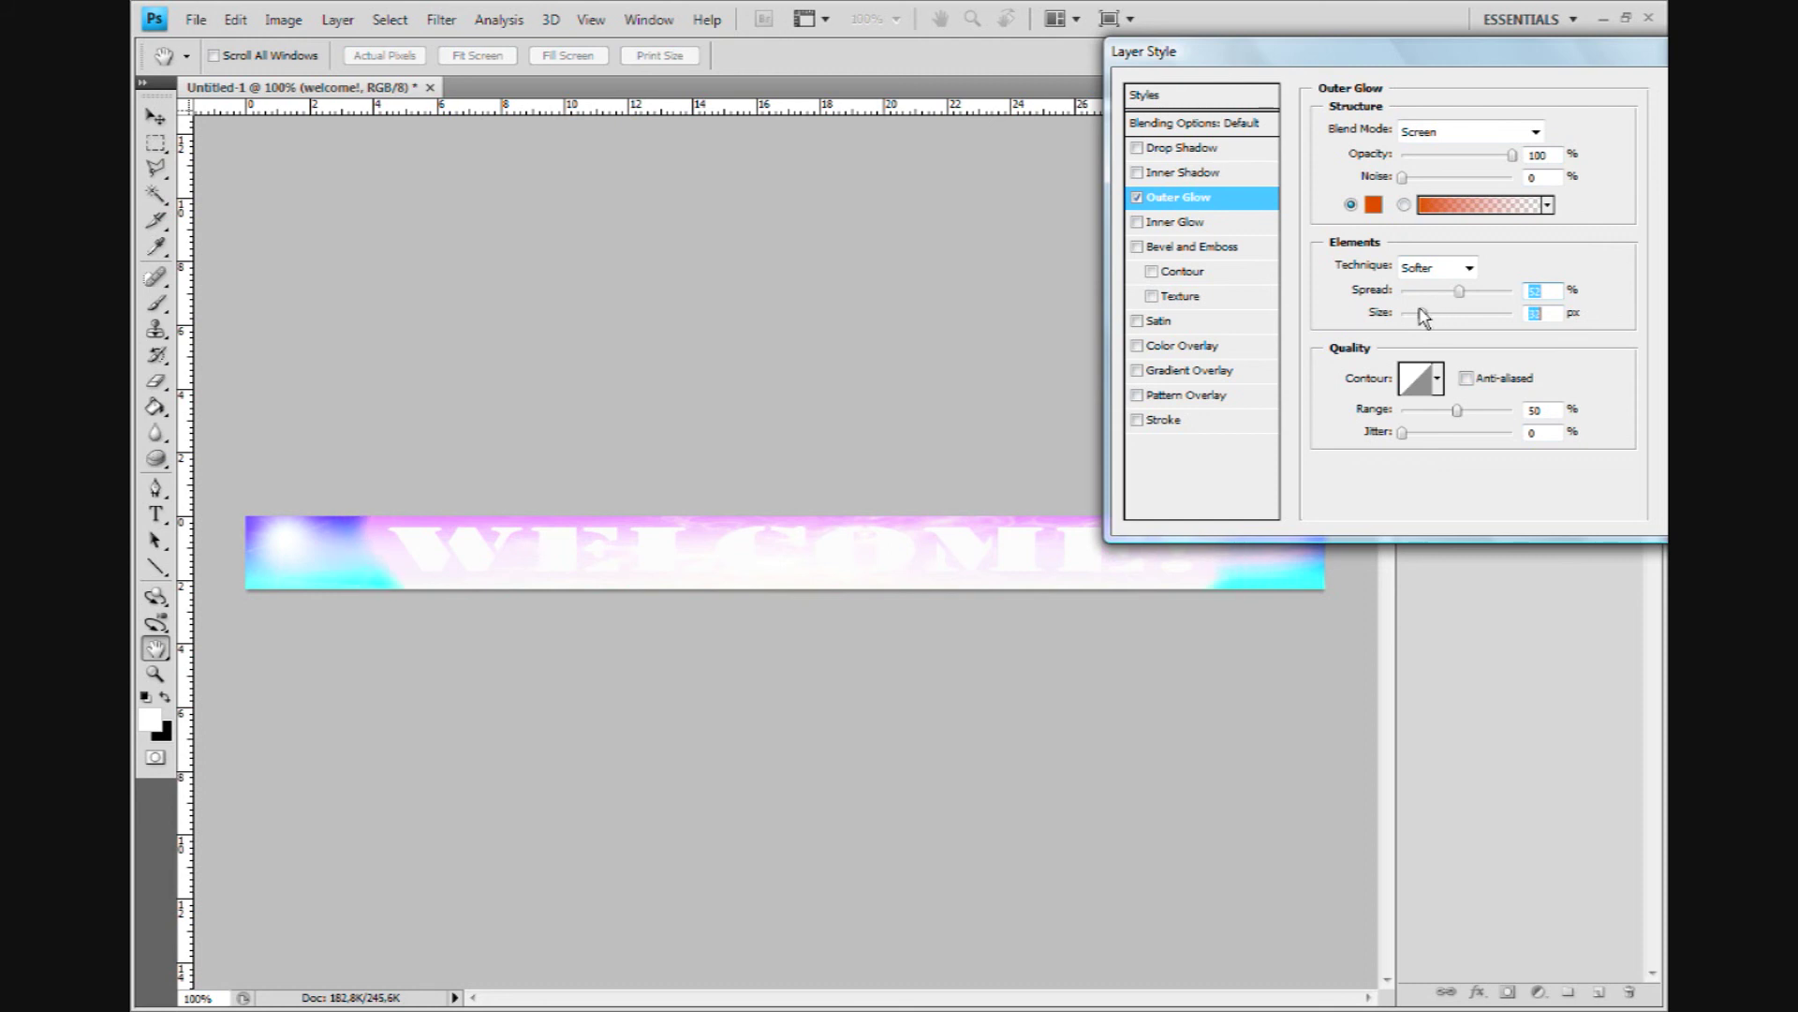
{"action": "left_click_drag", "start_coordinate": [1406, 313], "coordinate": [1417, 313]}
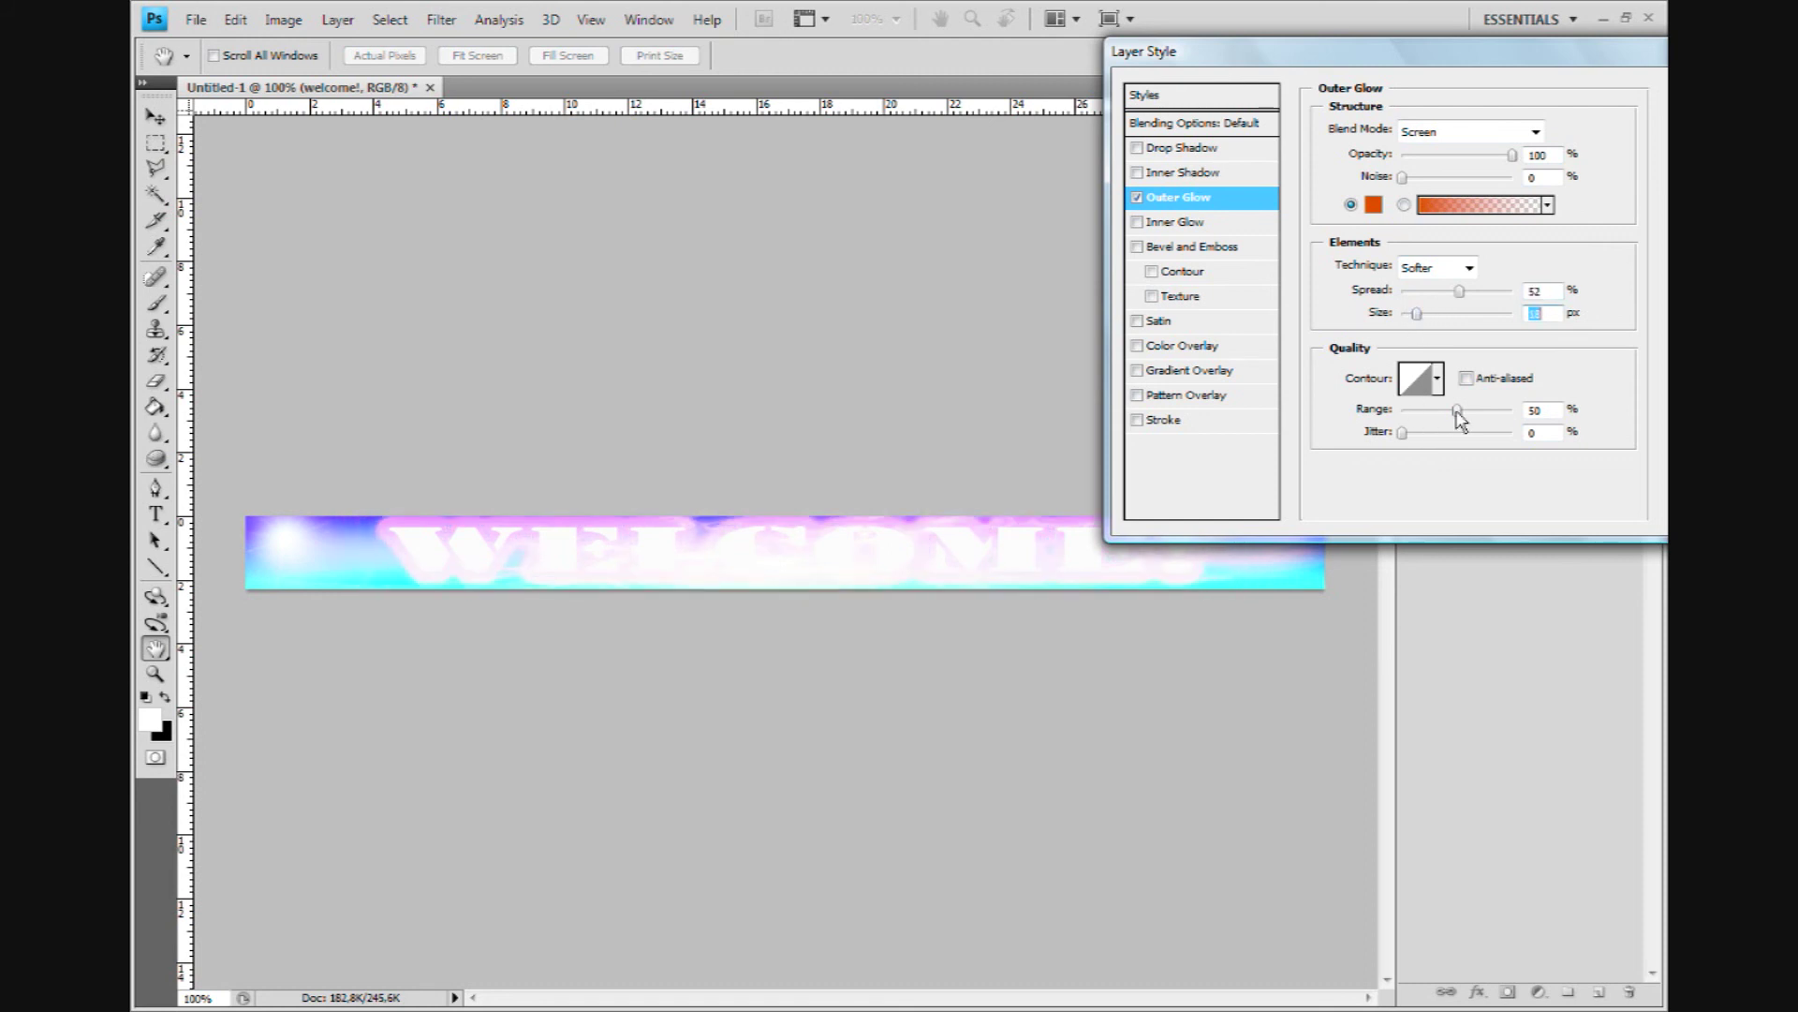
{"action": "mouse_move", "coordinate": [1458, 410]}
{"action": "left_mouse_down"}
{"action": "mouse_move", "coordinate": [1425, 410]}
{"action": "mouse_move", "coordinate": [1509, 410]}
{"action": "left_mouse_up"}
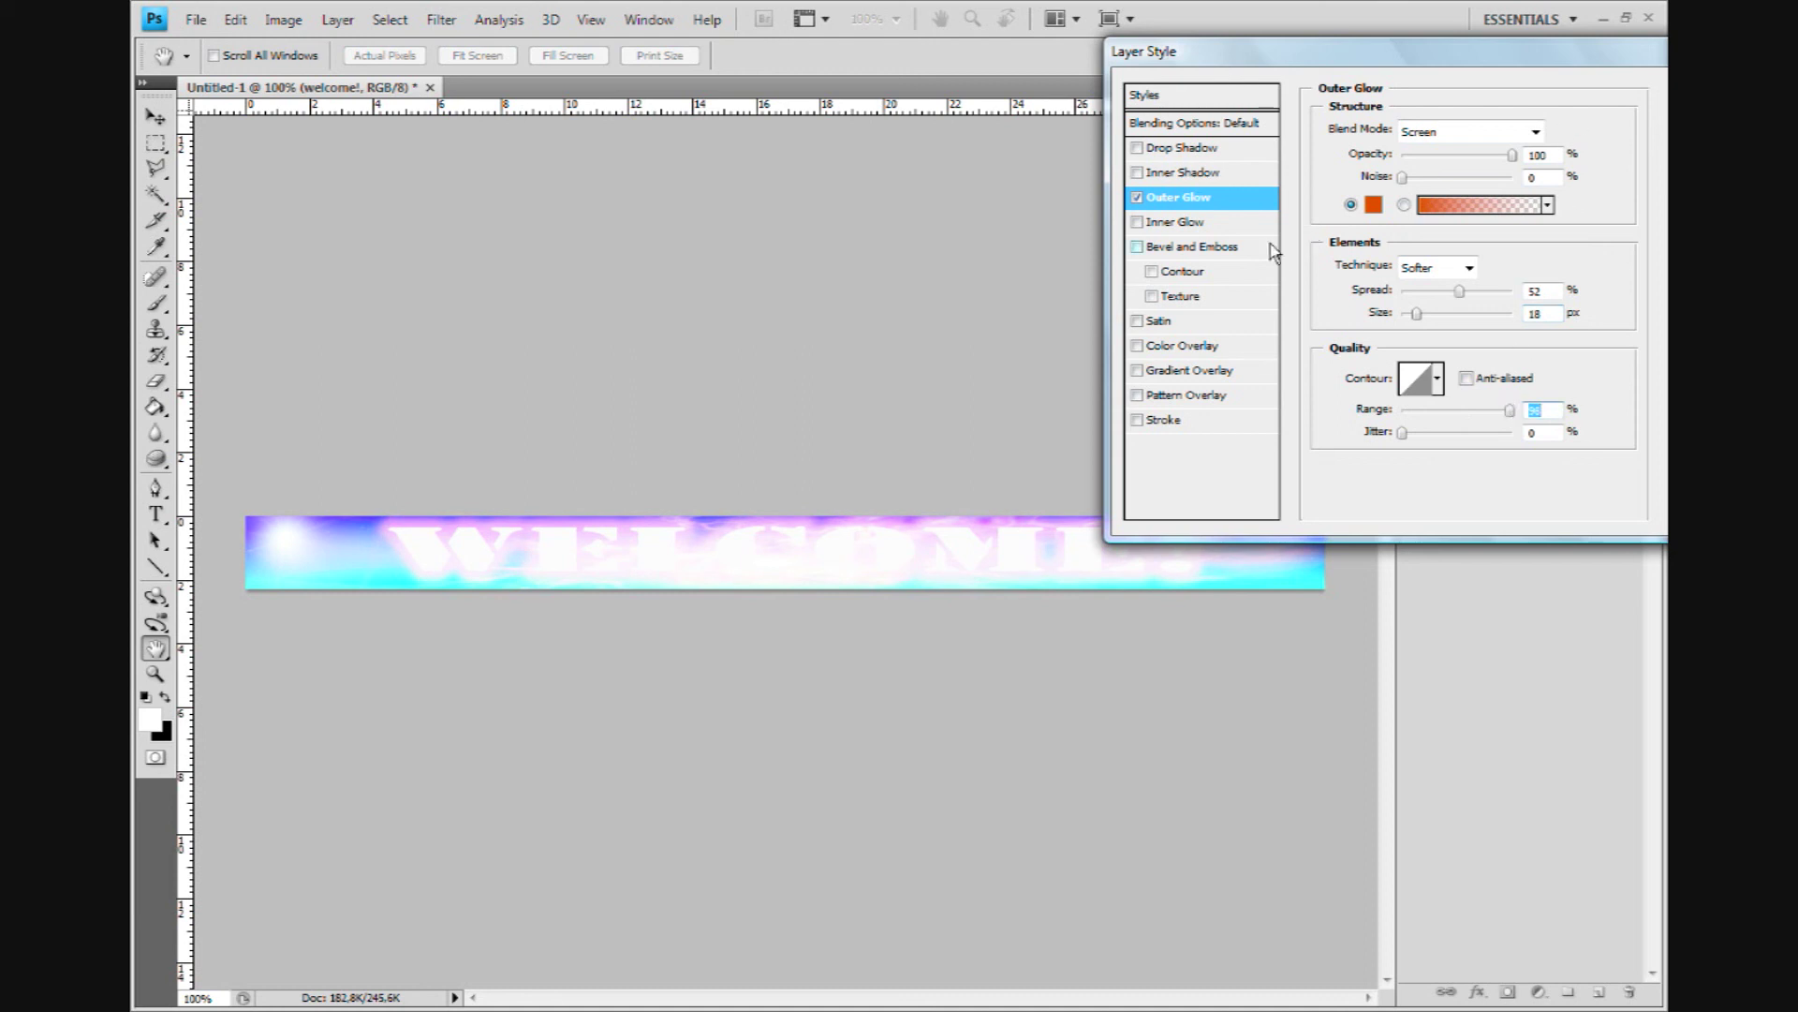
{"action": "left_click", "coordinate": [1201, 248]}
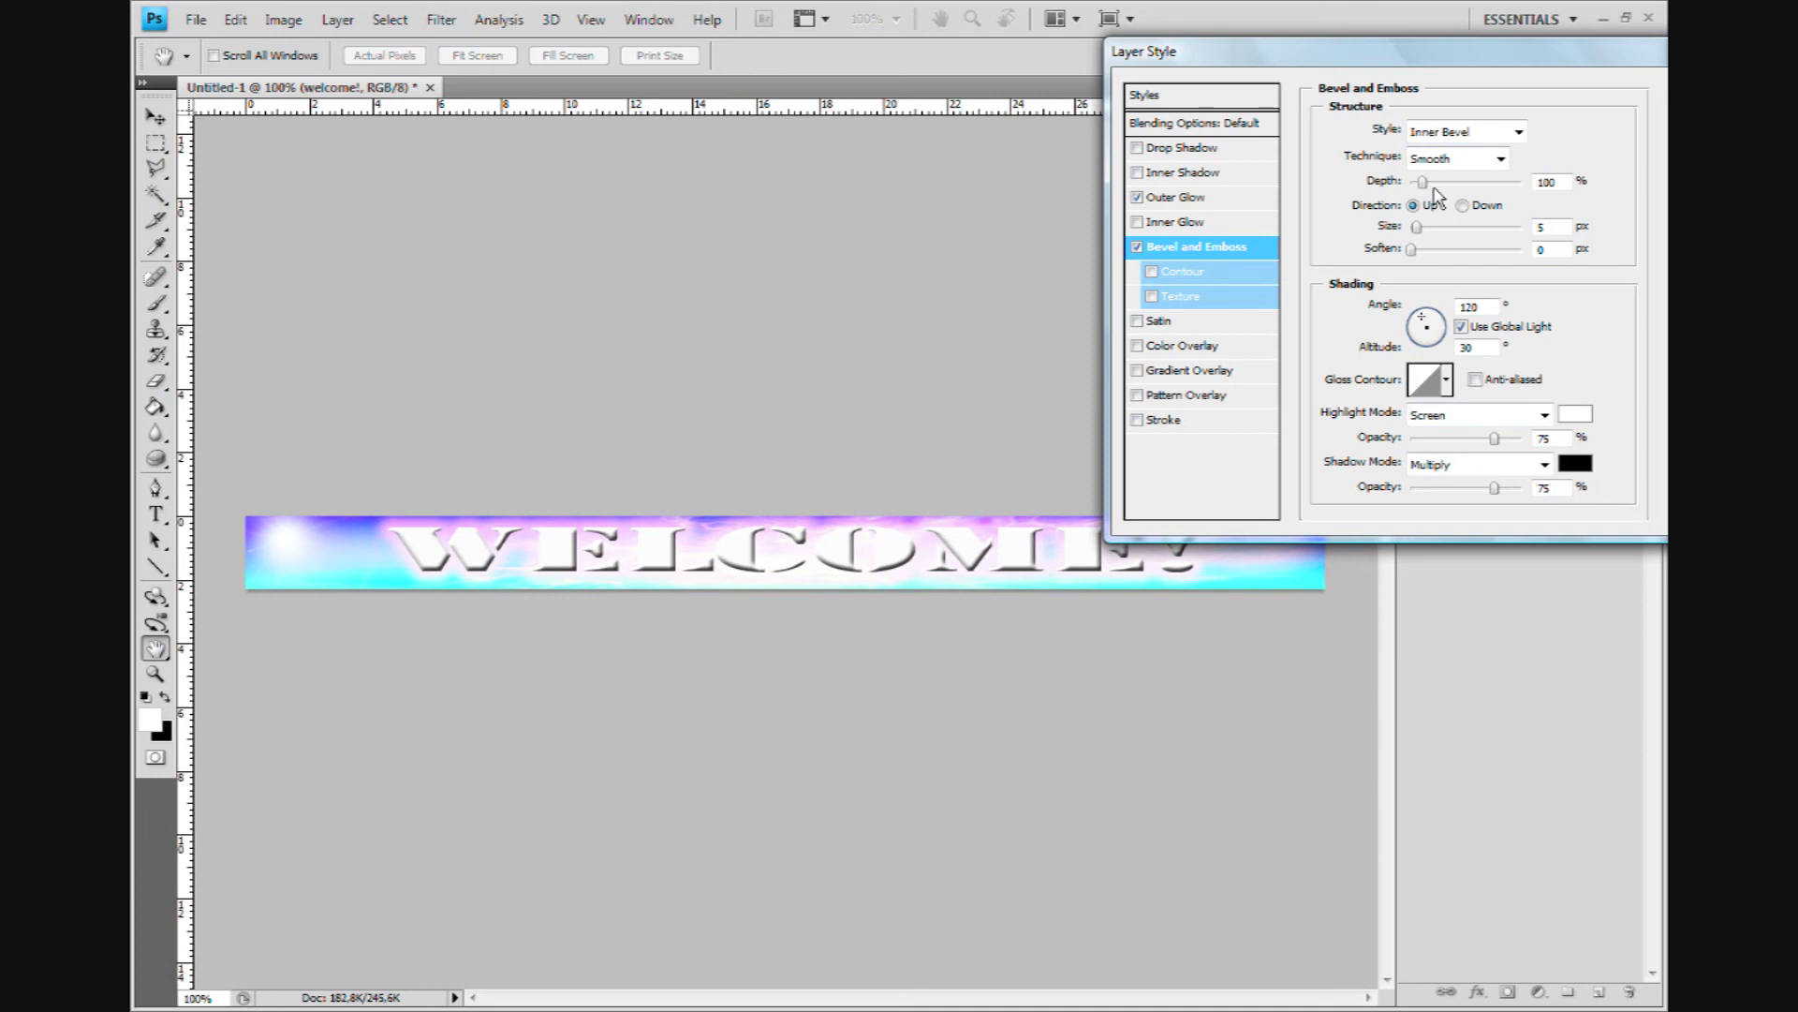
Give the bevel size 9, raised soften, and a texture rather than a contour.
{"action": "left_click_drag", "start_coordinate": [1417, 227], "coordinate": [1422, 228]}
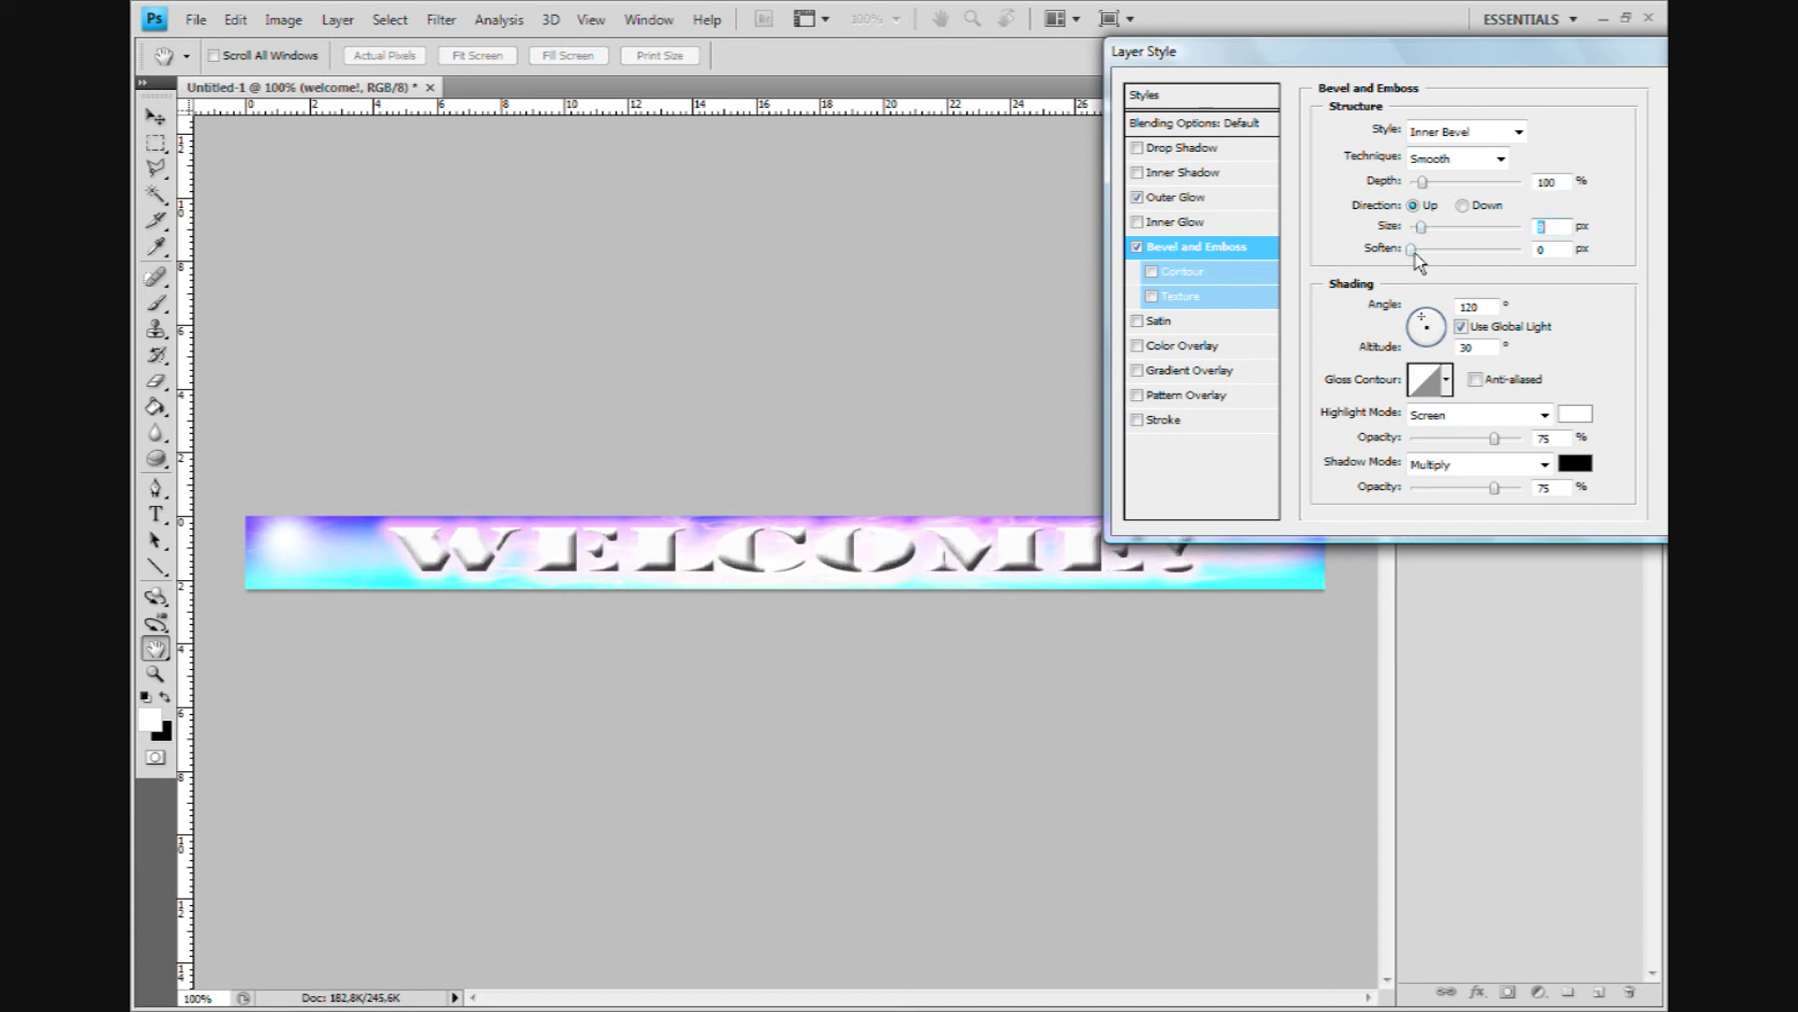
{"action": "left_click_drag", "start_coordinate": [1411, 249], "coordinate": [1463, 249]}
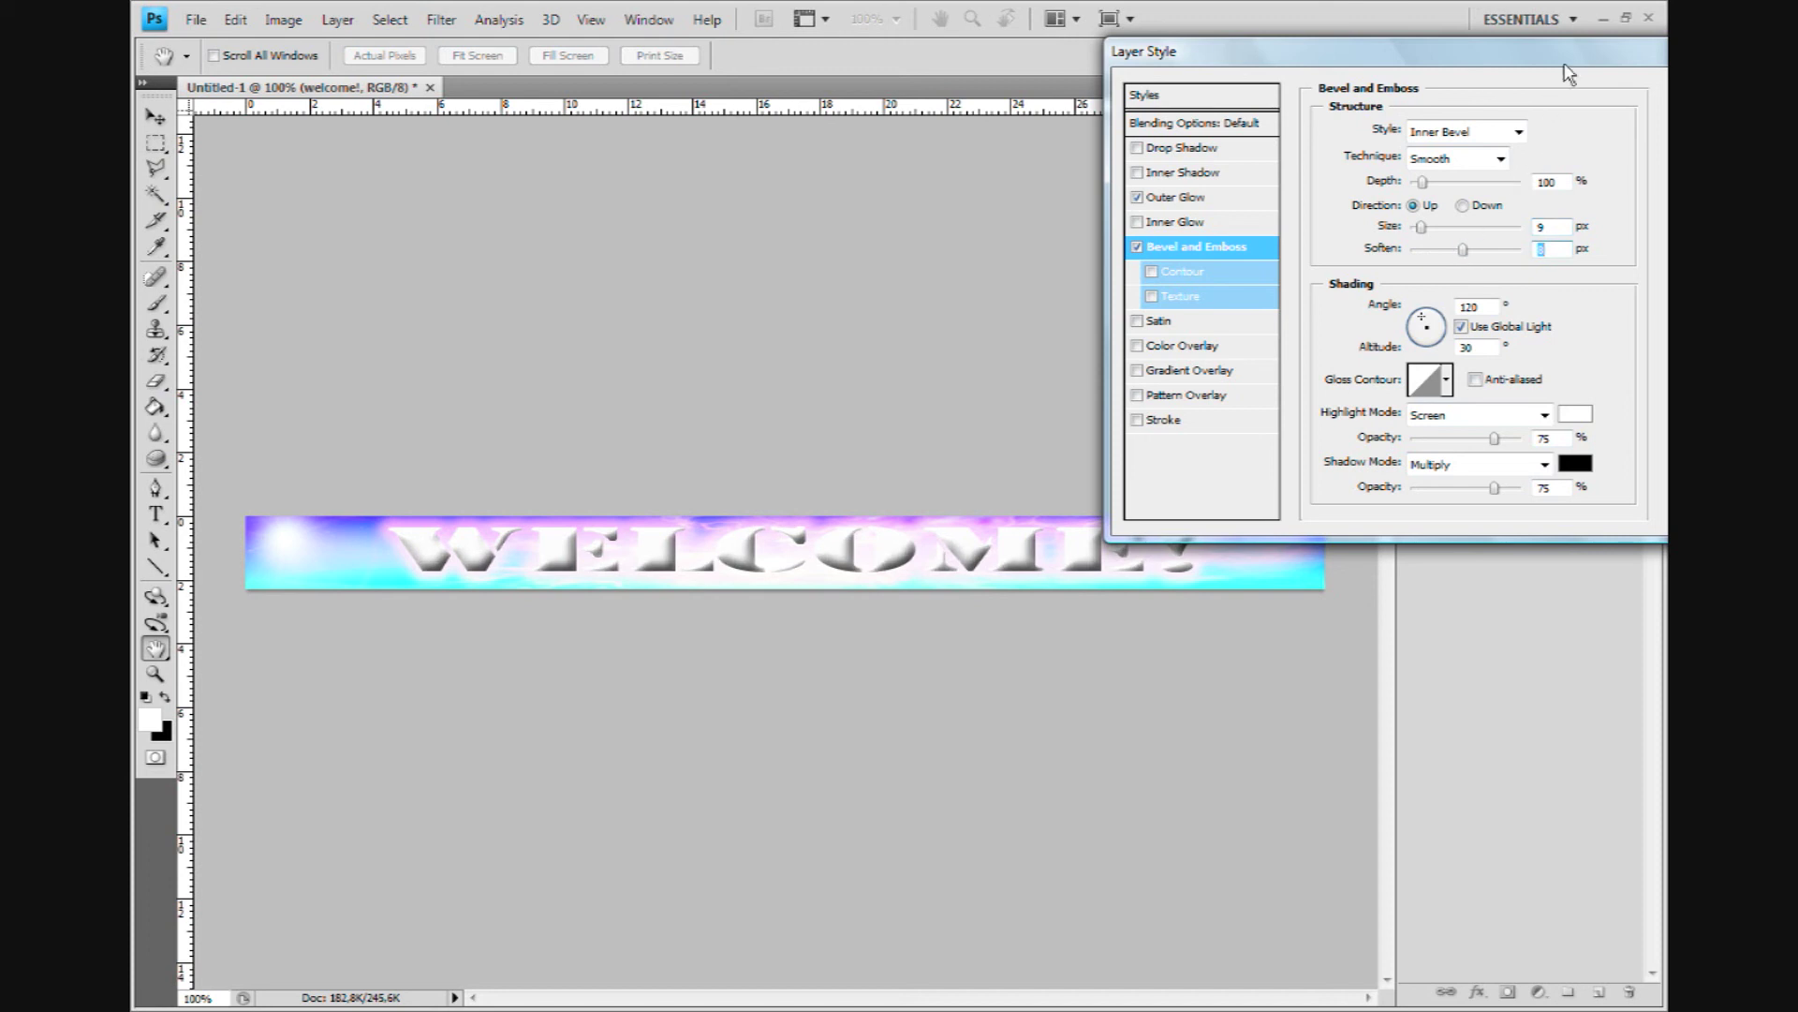
{"action": "left_click", "coordinate": [1202, 279]}
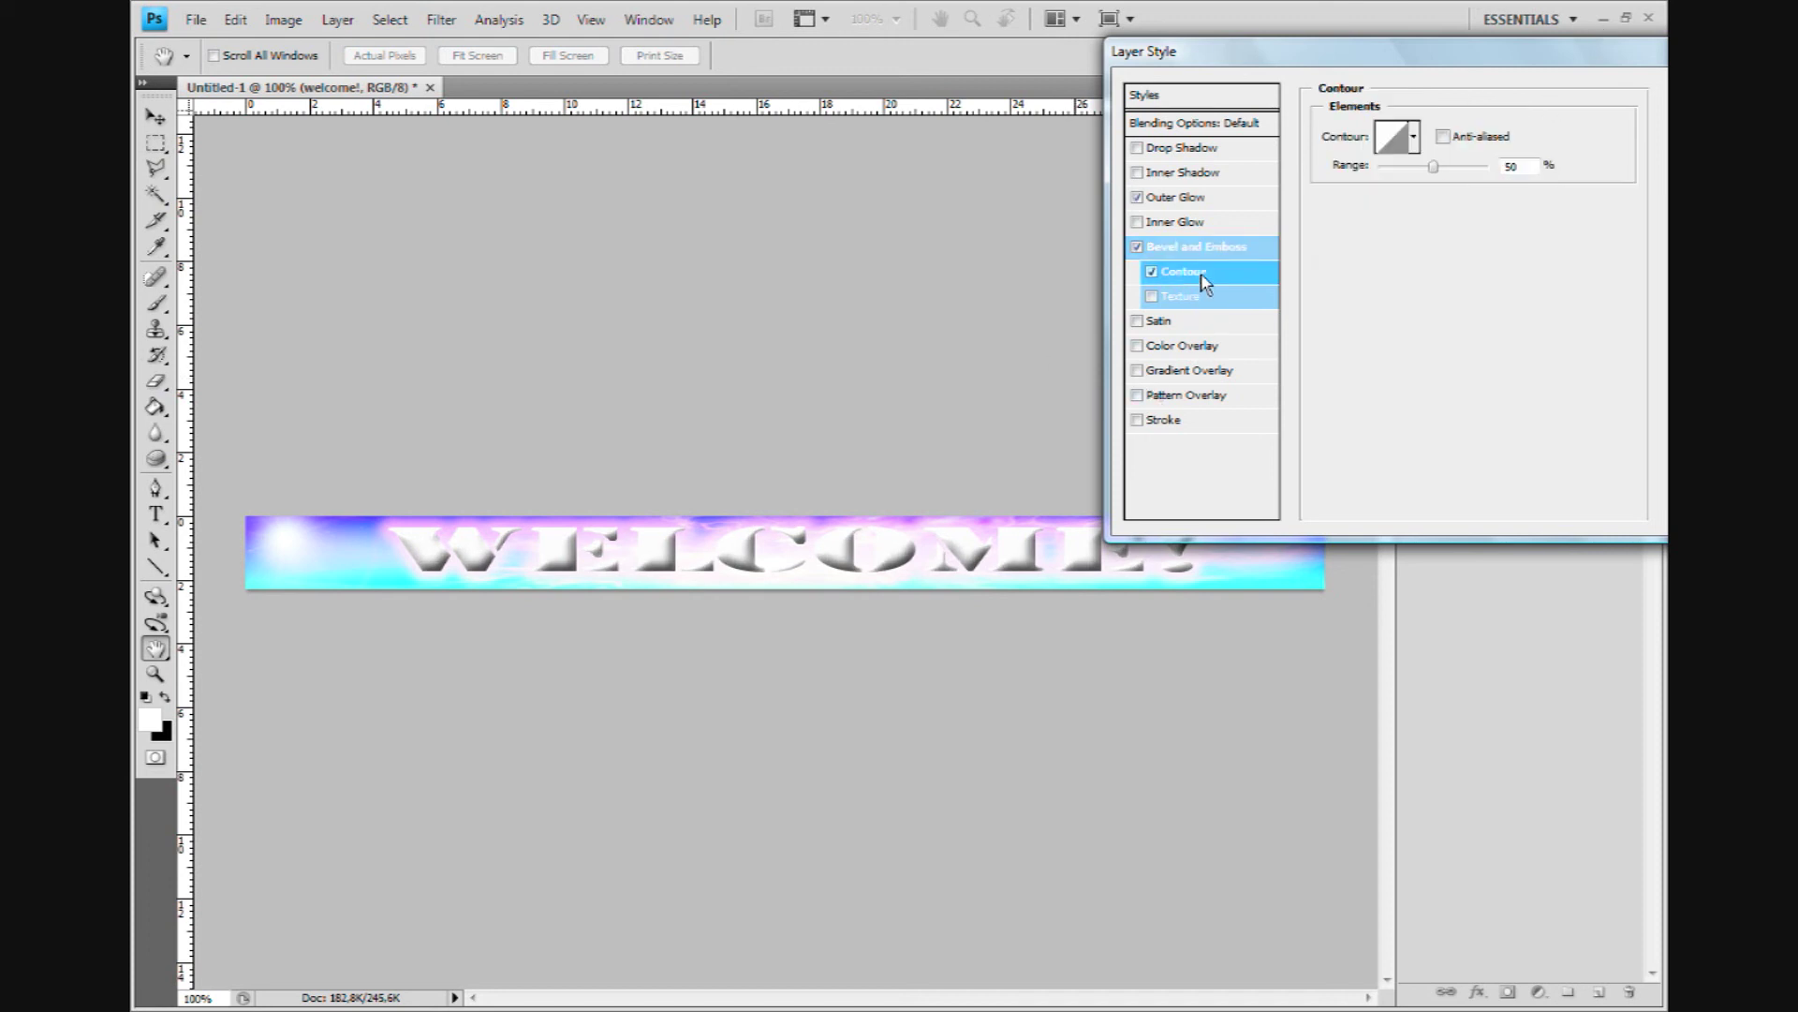
{"action": "left_click", "coordinate": [1152, 272]}
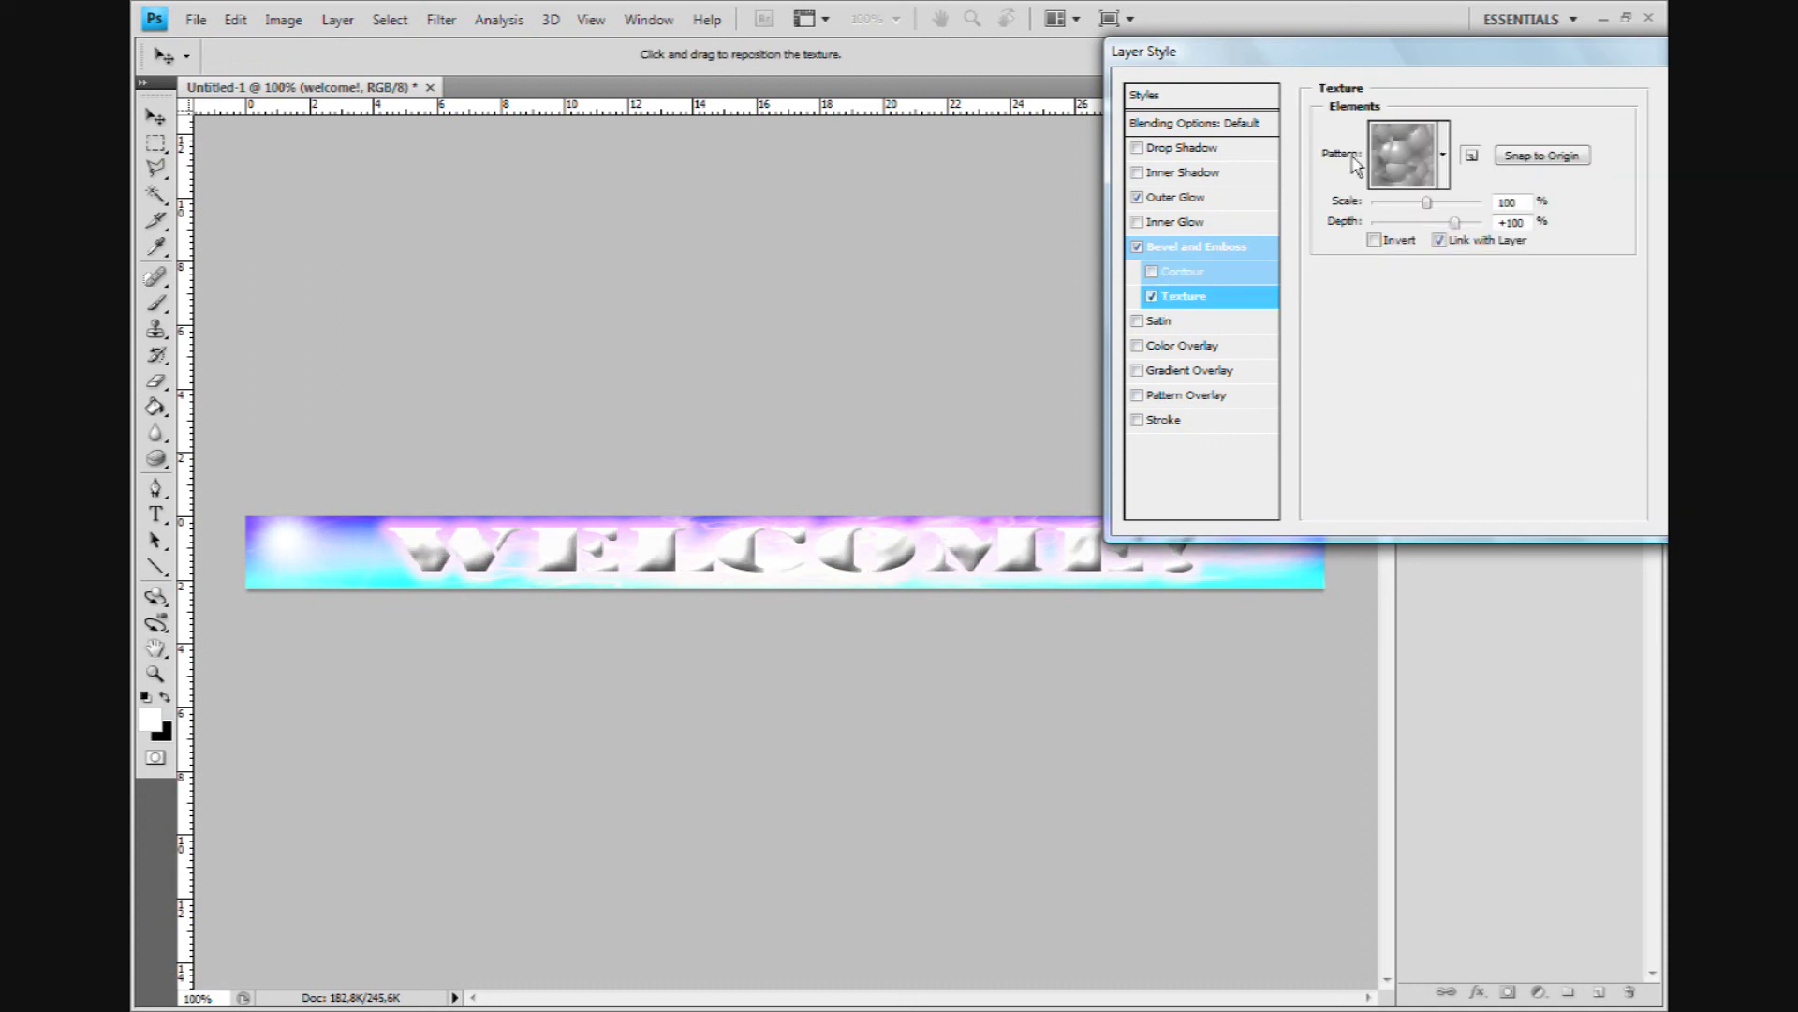
Try Satin and remove it again, then enable Gradient Overlay.
{"action": "left_click", "coordinate": [1166, 323]}
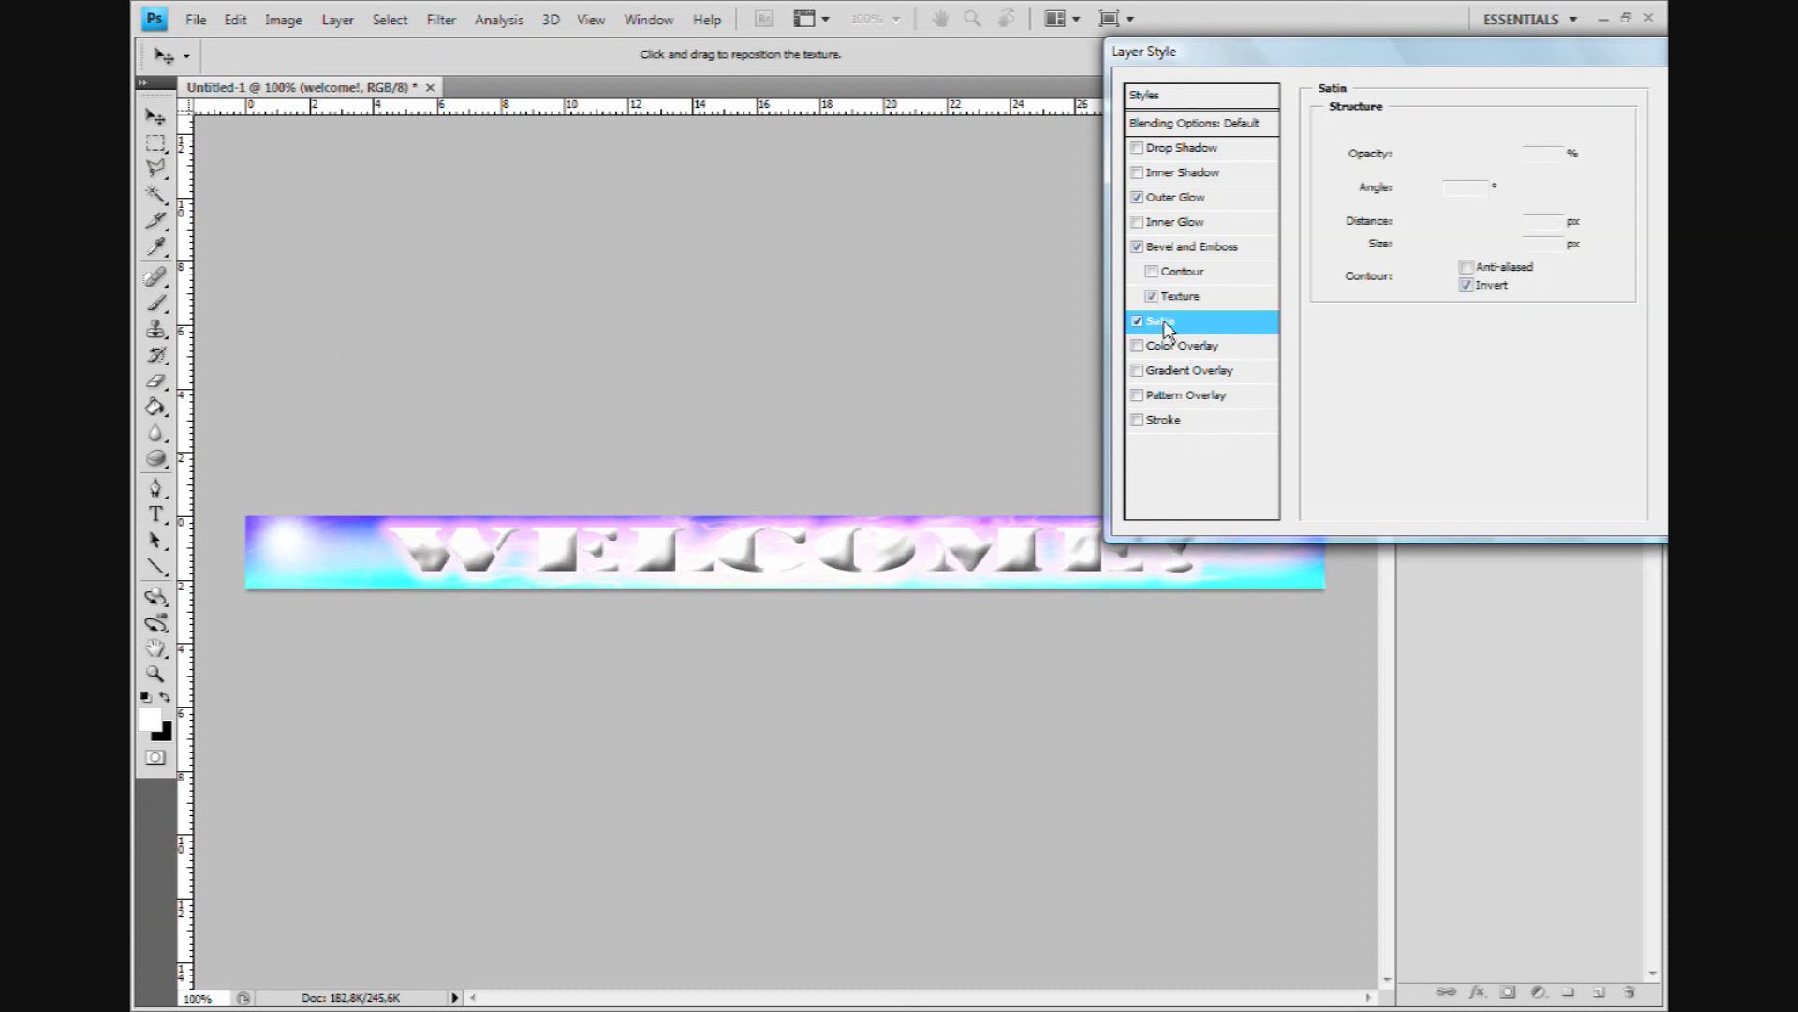
{"action": "left_click", "coordinate": [1136, 322]}
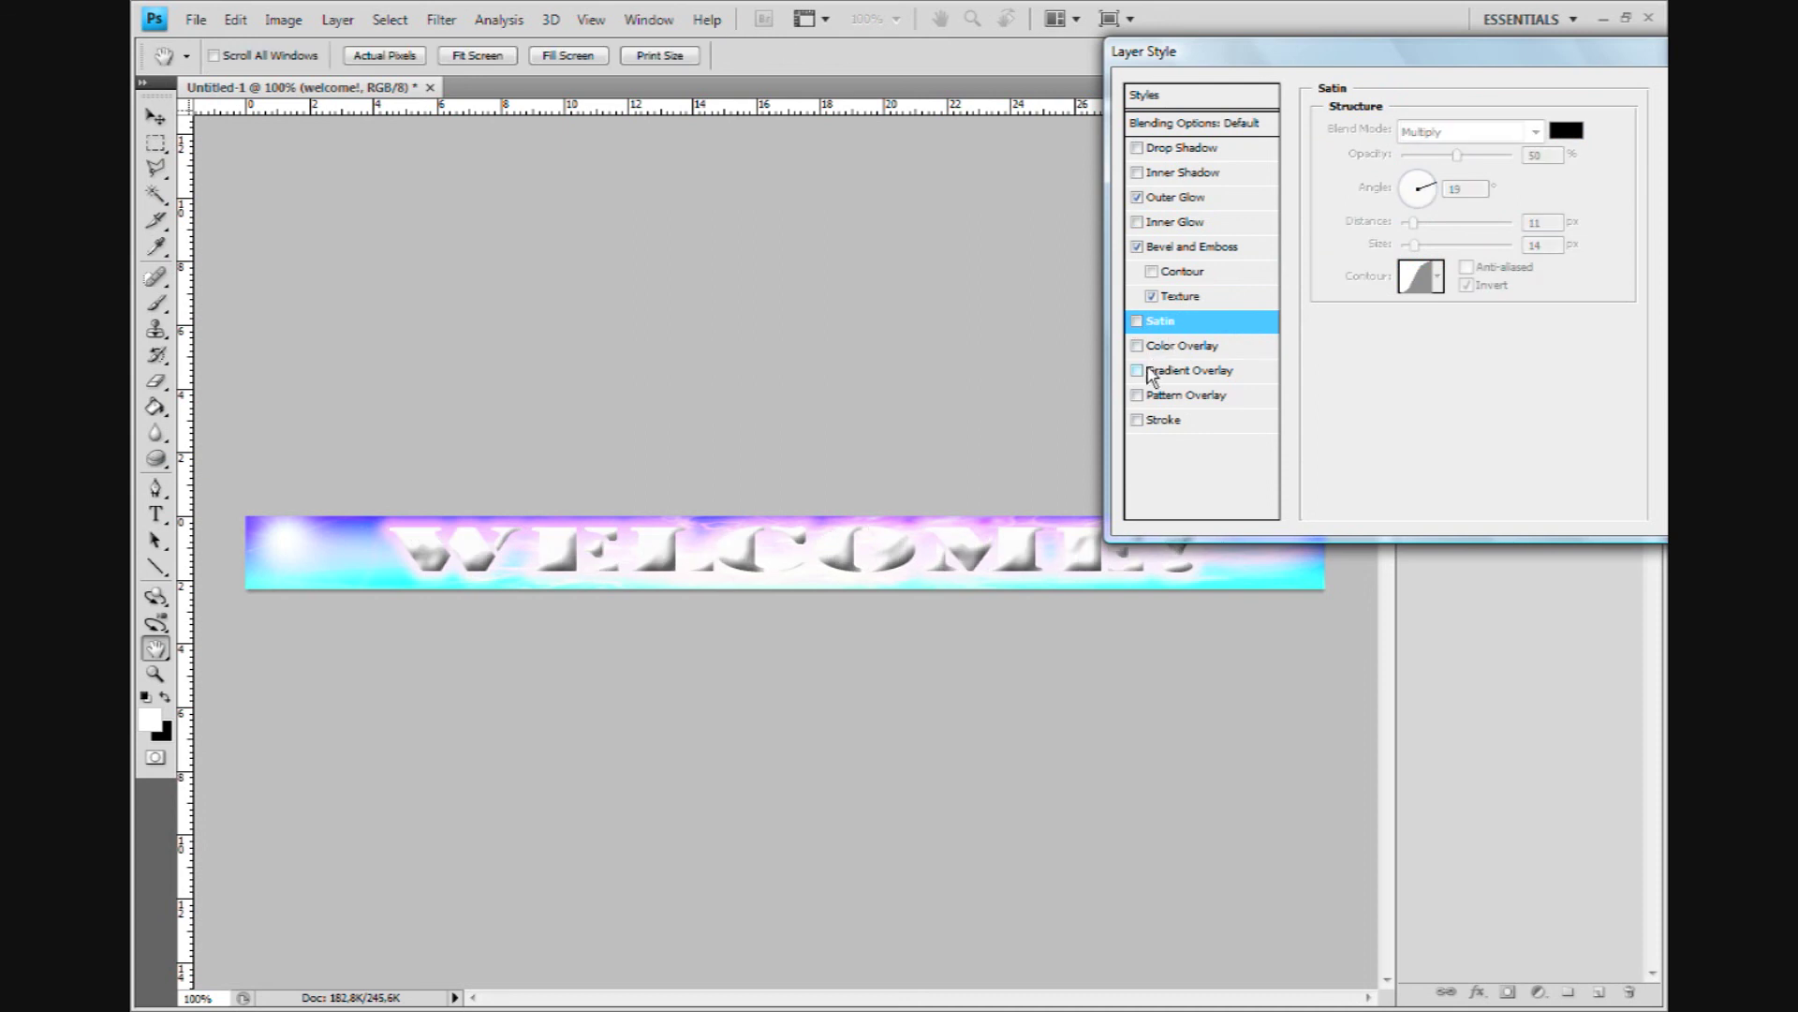
{"action": "left_click", "coordinate": [1137, 369]}
{"action": "left_click", "coordinate": [1172, 370]}
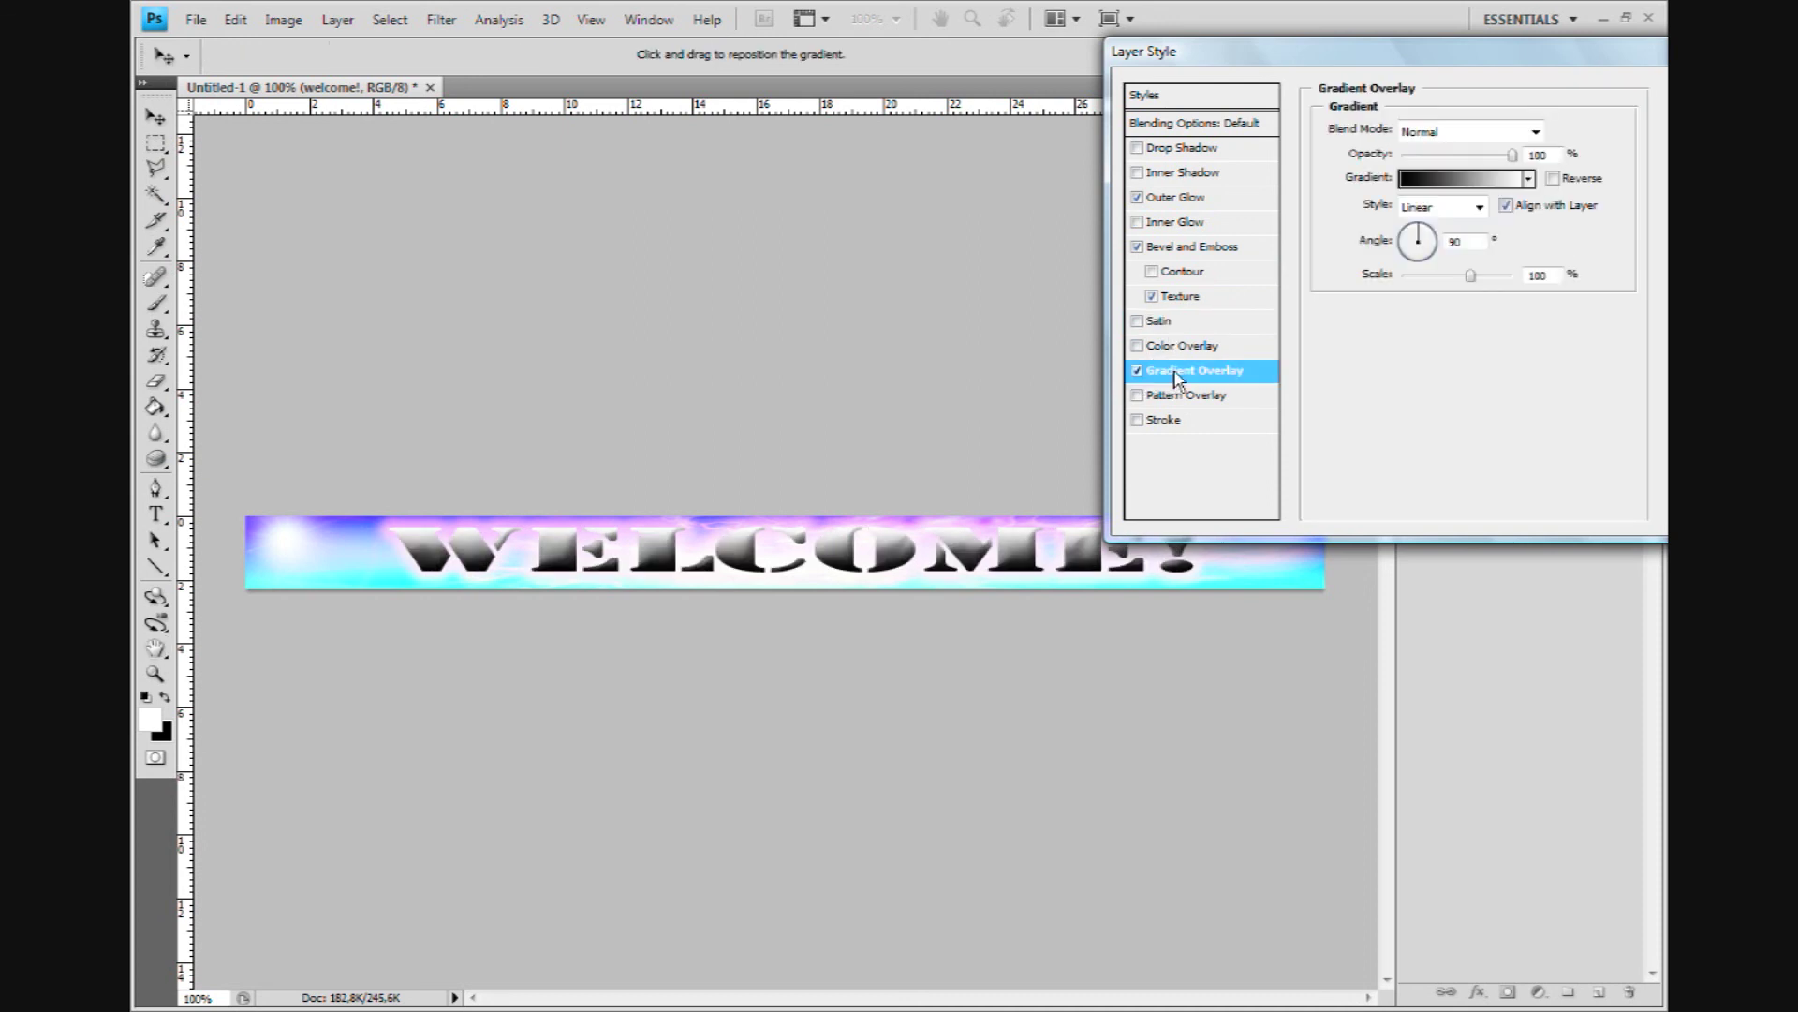
Change the gradient overlay's dark left stop to bright cyan, making a cyan-to-white gradient.
{"action": "left_click", "coordinate": [1485, 182]}
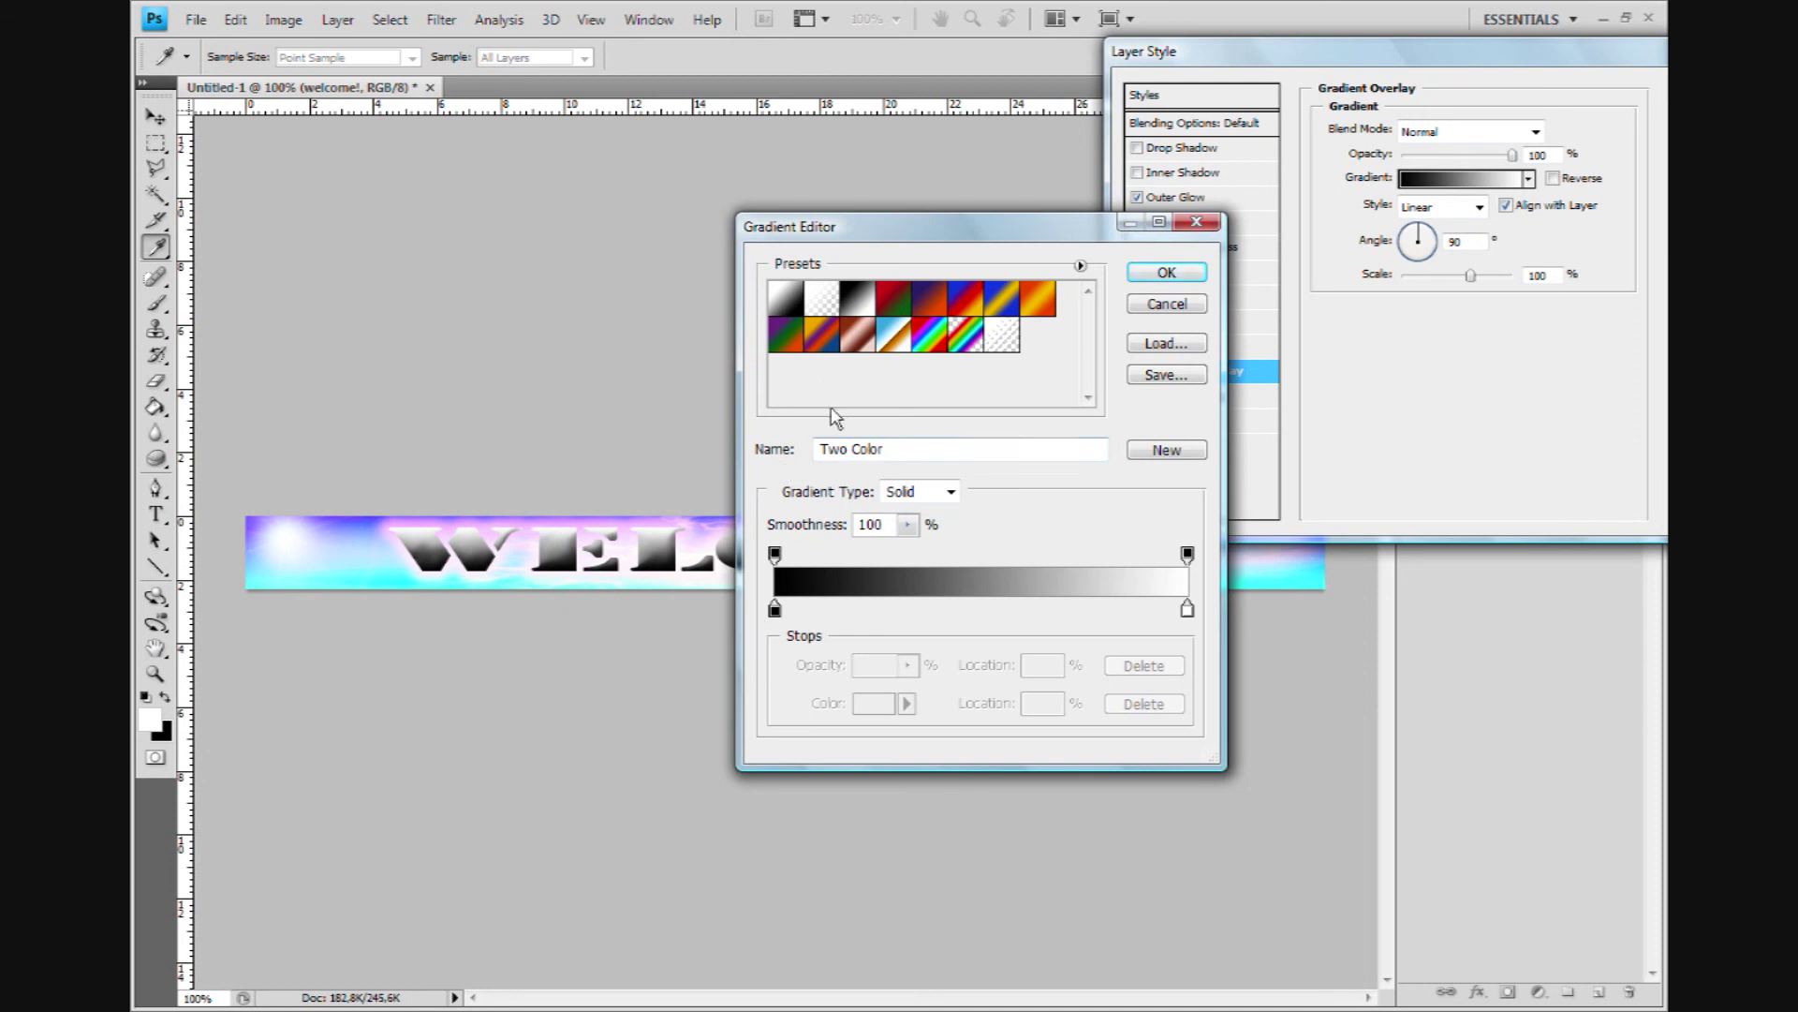
{"action": "double_click", "coordinate": [774, 608]}
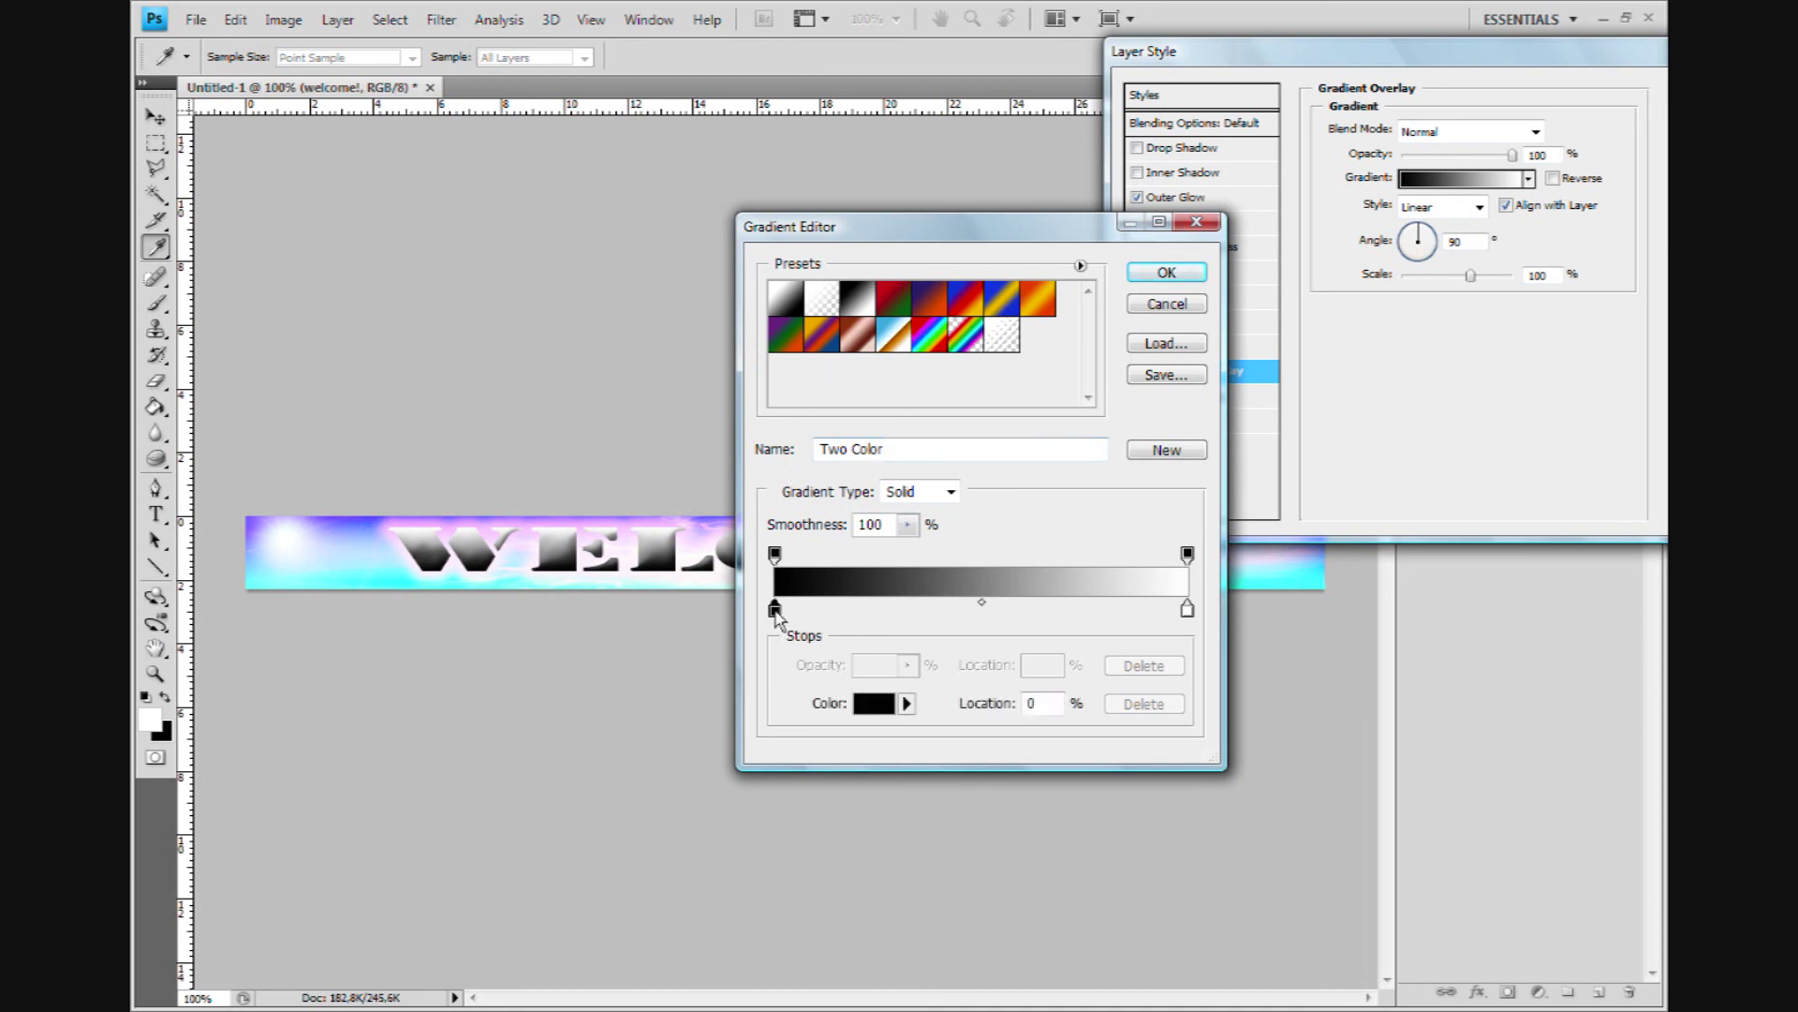
{"action": "left_click", "coordinate": [1034, 336]}
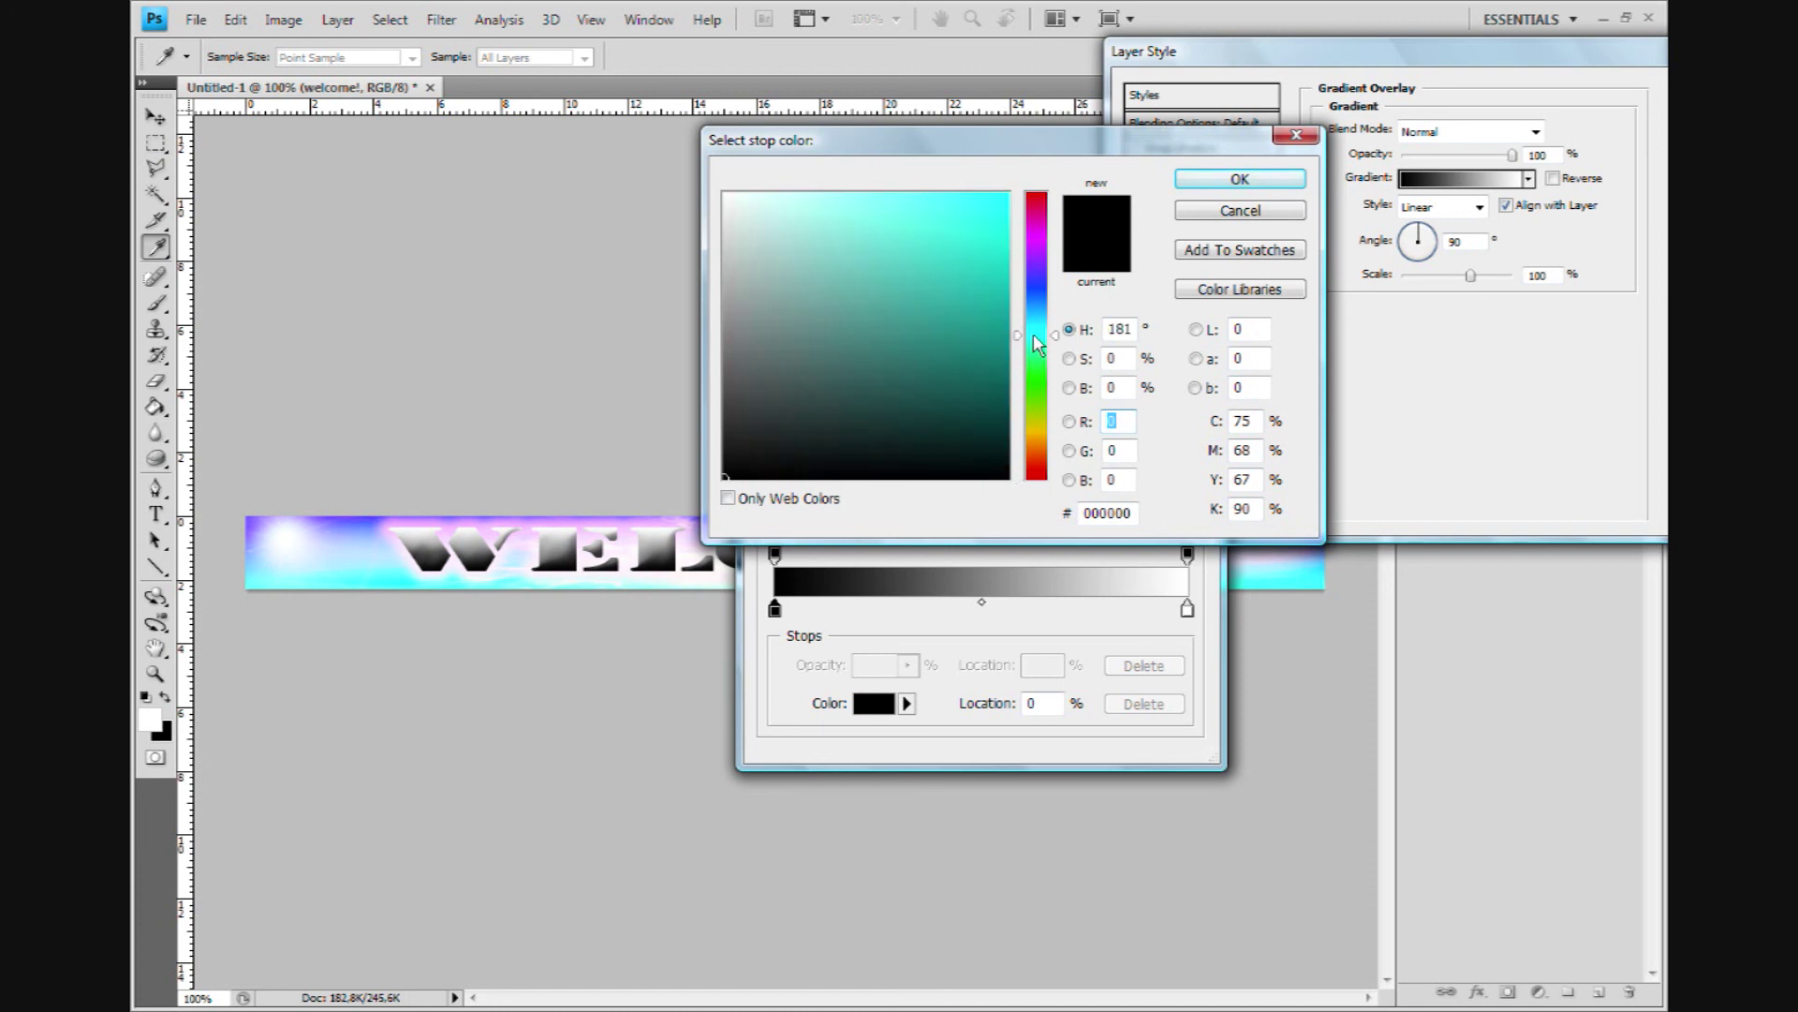
{"action": "left_click", "coordinate": [1006, 194]}
{"action": "left_click", "coordinate": [1236, 179]}
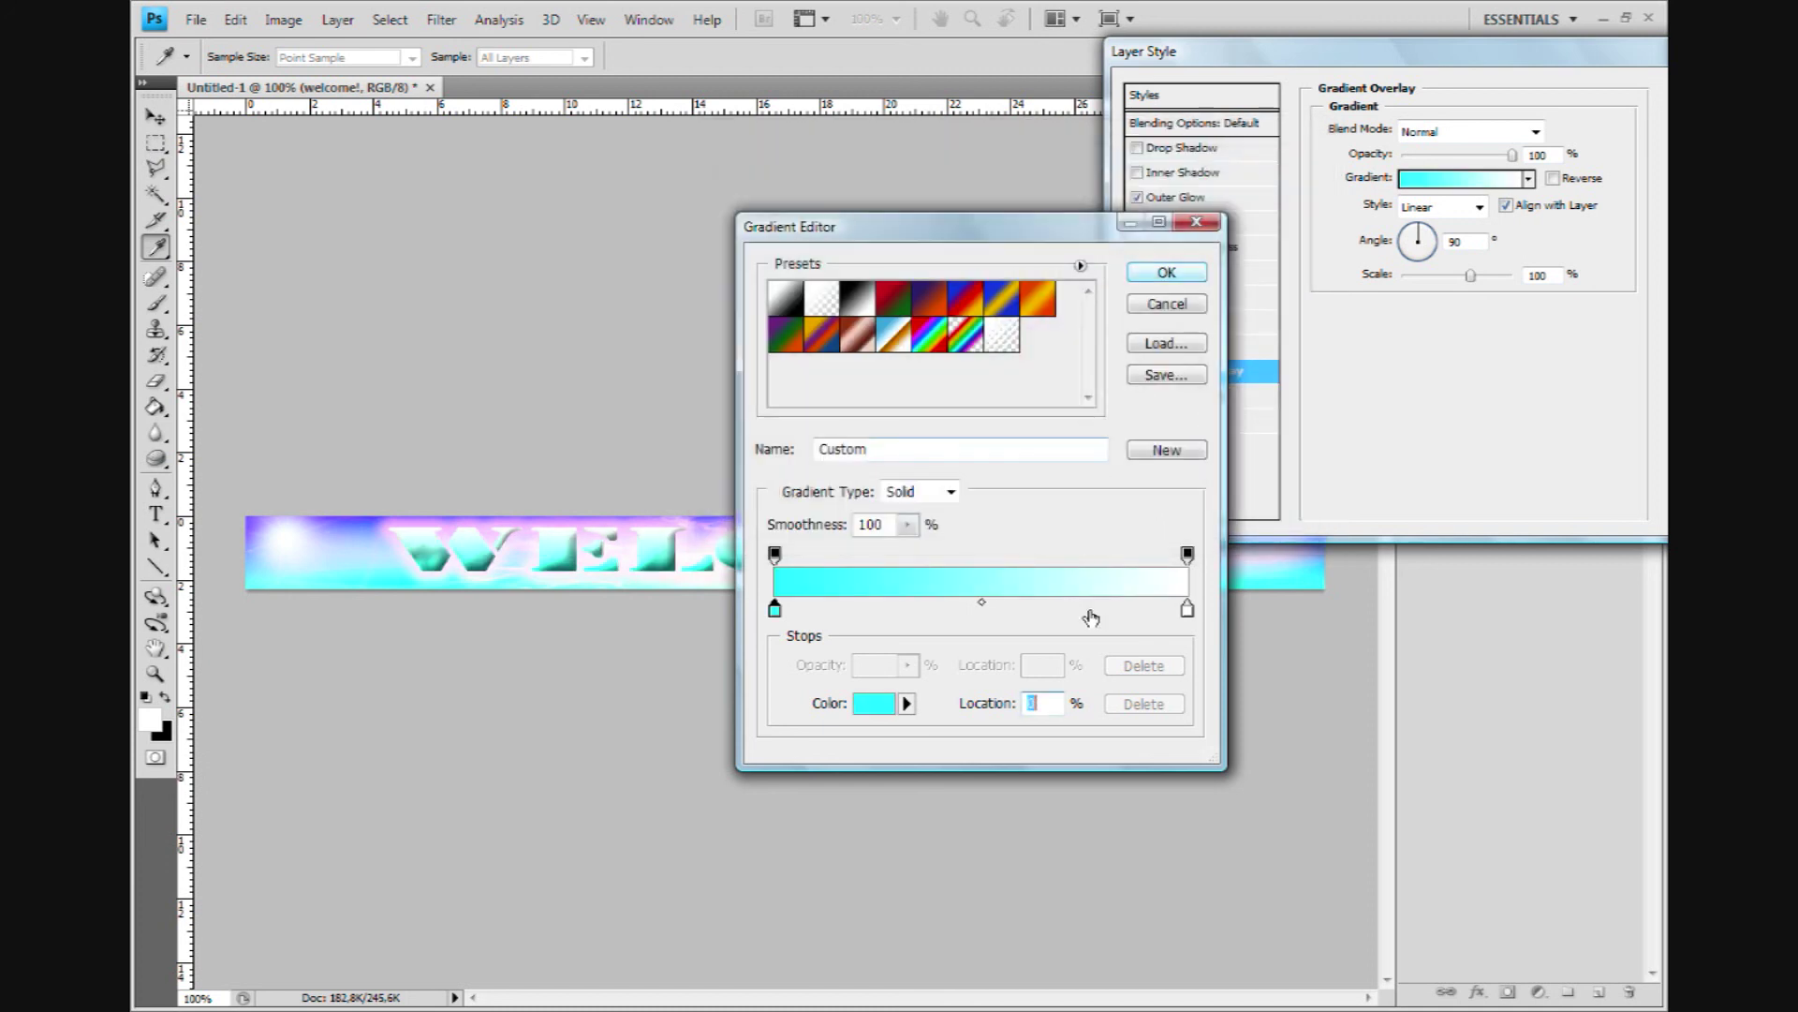
{"action": "mouse_move", "coordinate": [974, 232]}
{"action": "left_mouse_down"}
{"action": "mouse_move", "coordinate": [1389, 208]}
{"action": "mouse_move", "coordinate": [1314, 224]}
{"action": "left_mouse_up"}
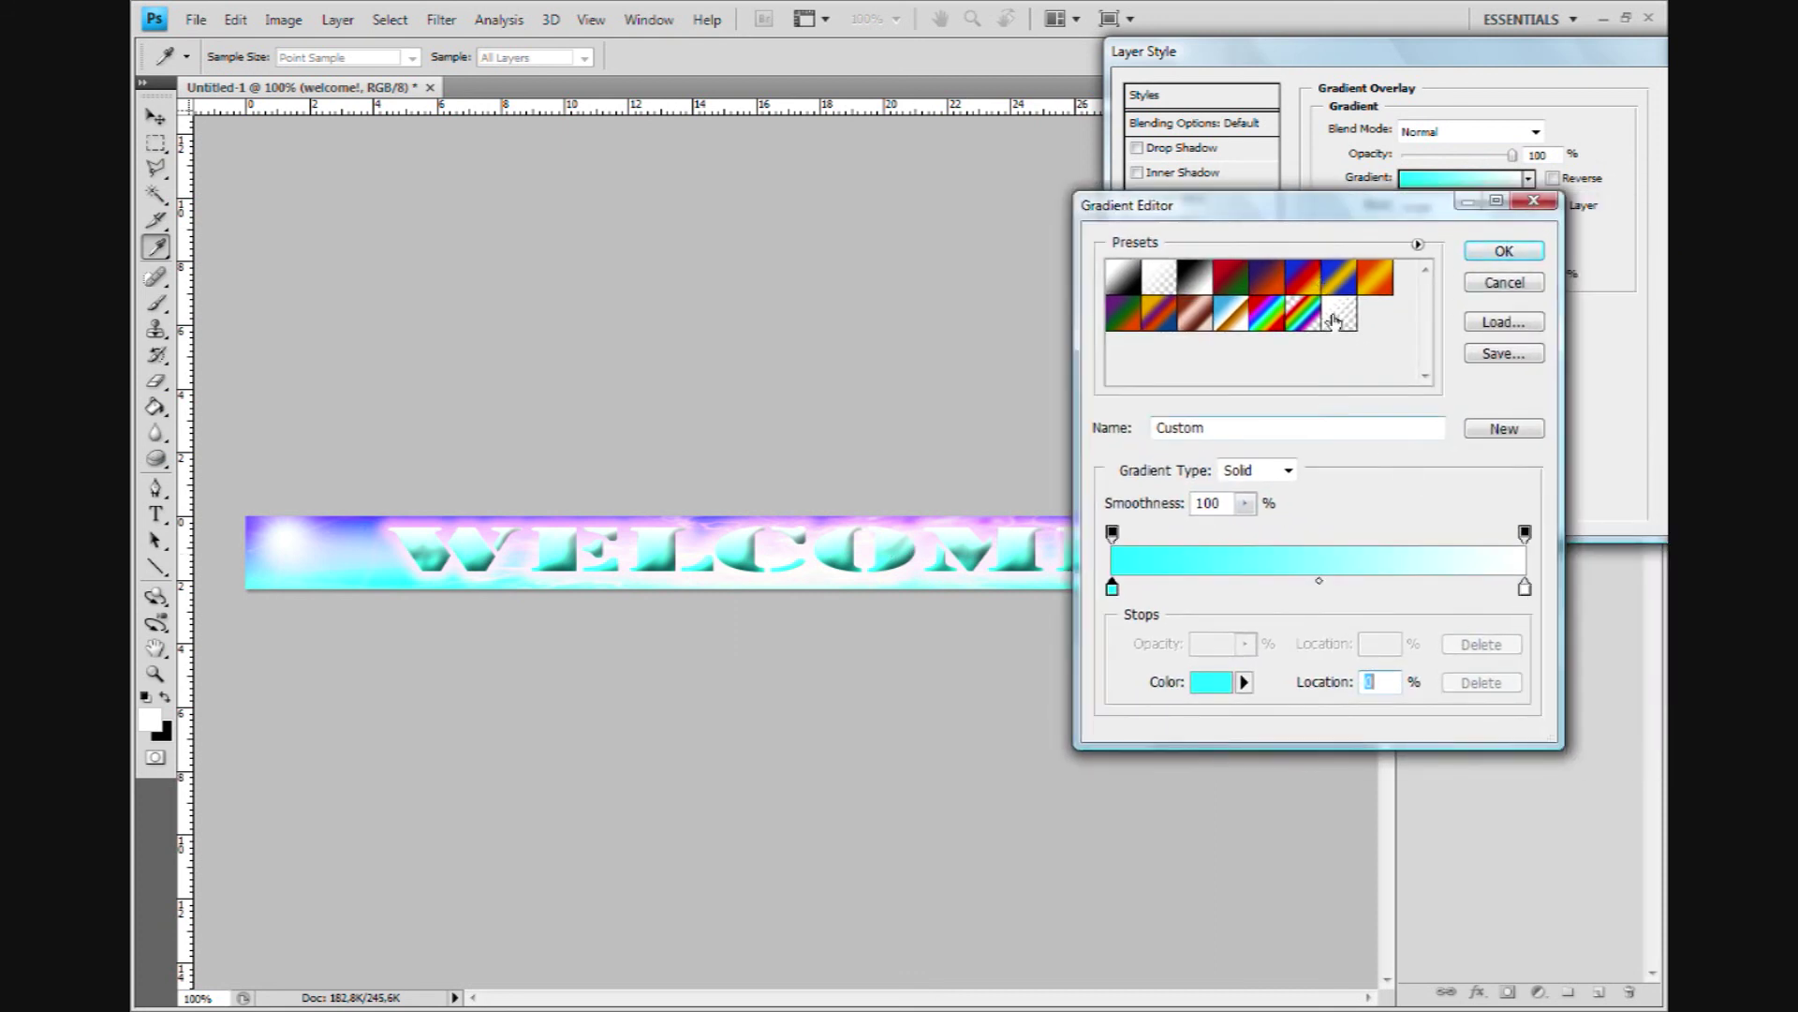
{"action": "left_click", "coordinate": [1489, 253]}
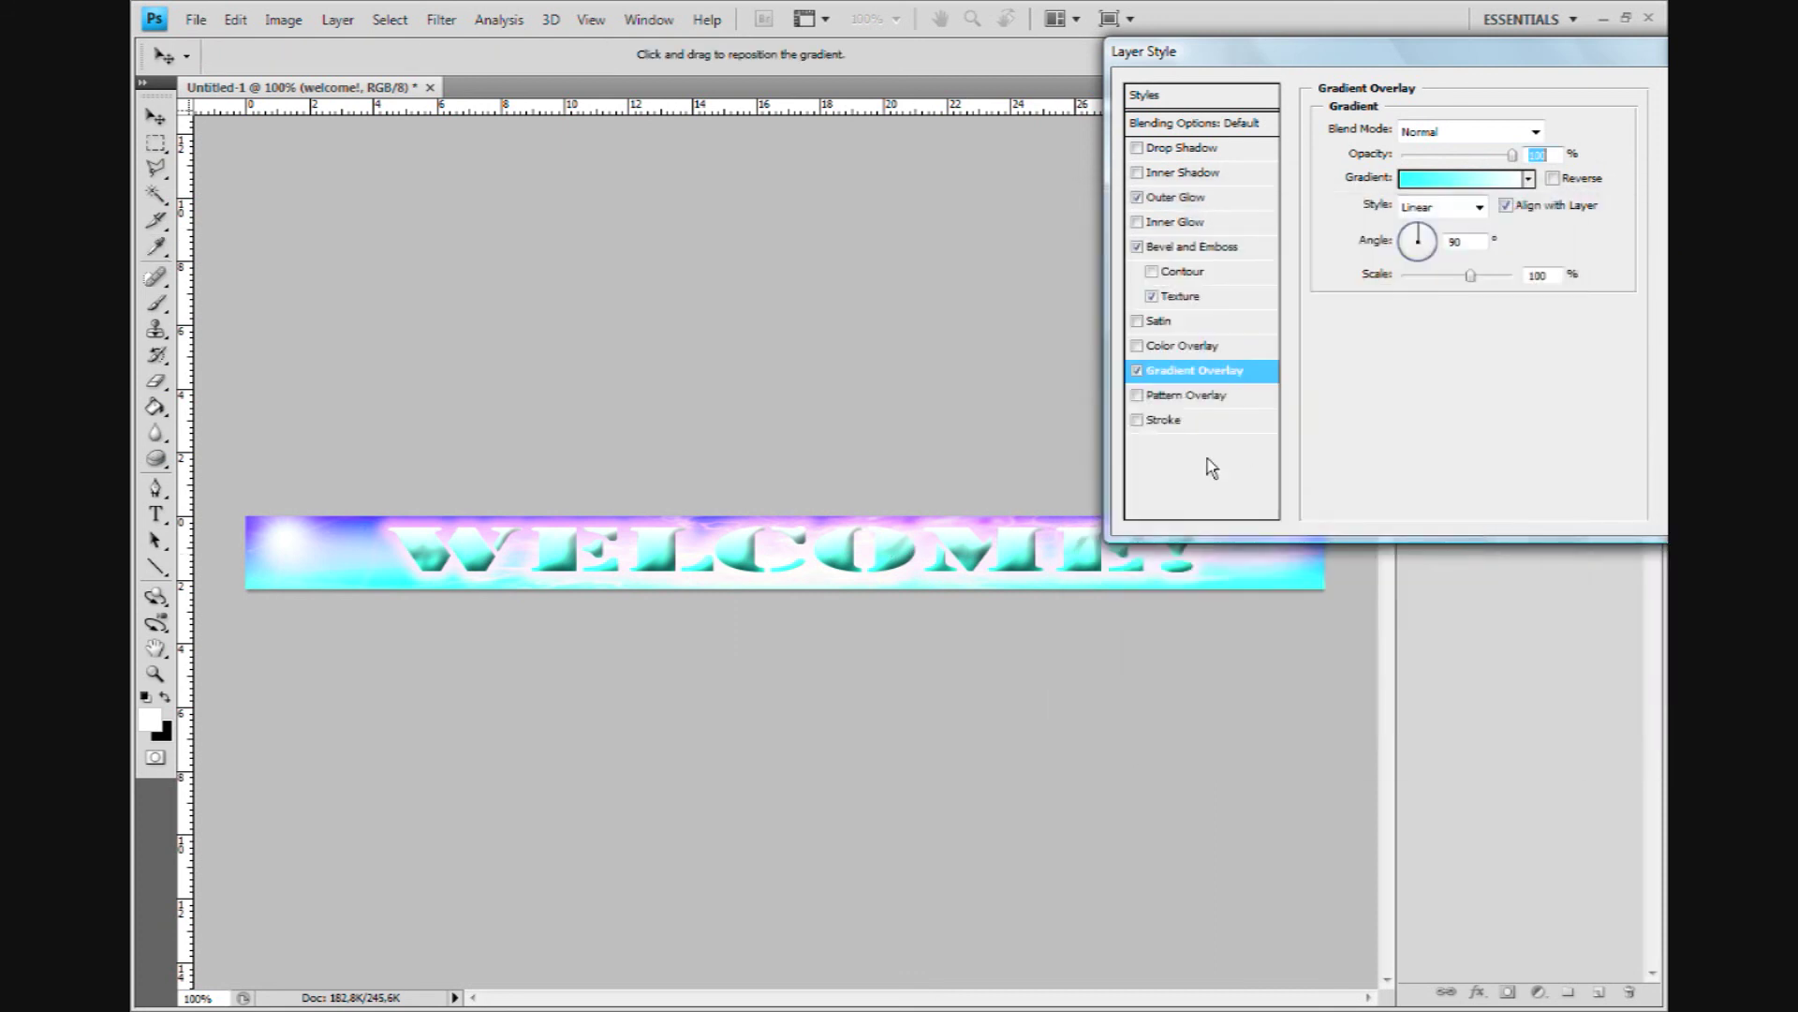
Try and drop Pattern Overlay, then add a black 3 px outside stroke at near-zero opacity.
{"action": "left_click", "coordinate": [1167, 397]}
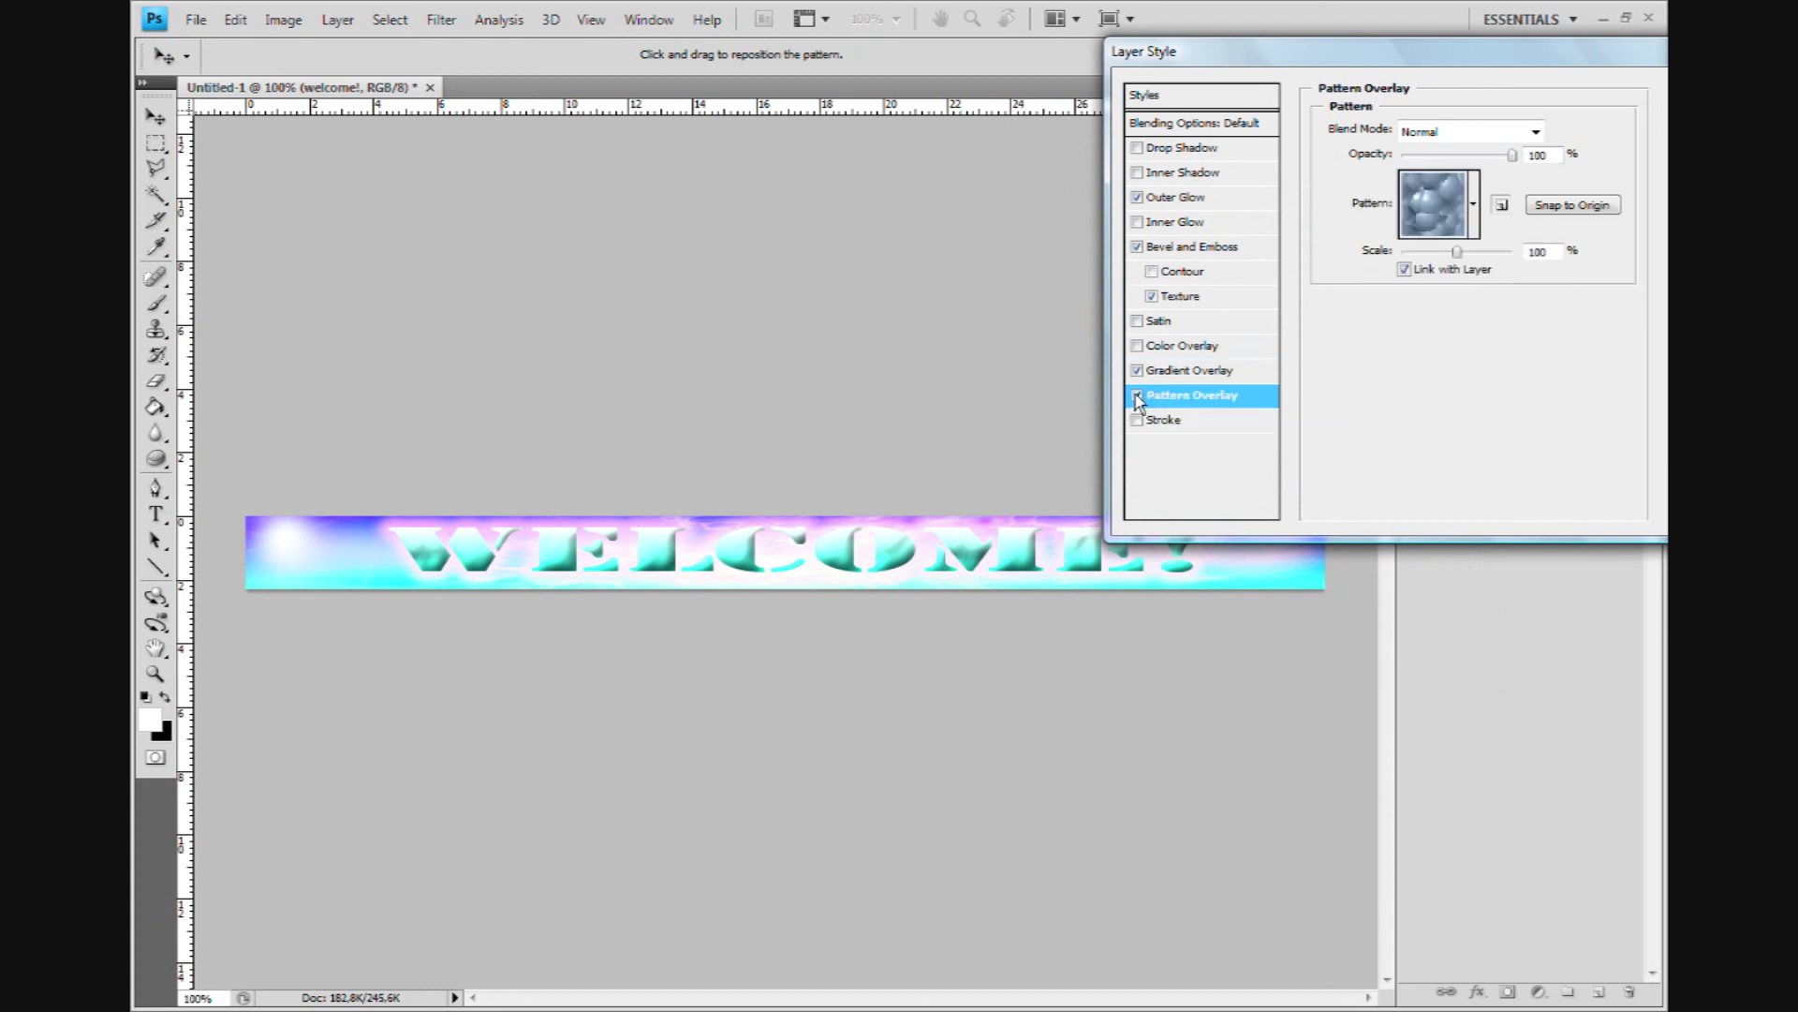
{"action": "left_click", "coordinate": [1138, 398]}
{"action": "left_click", "coordinate": [1154, 422]}
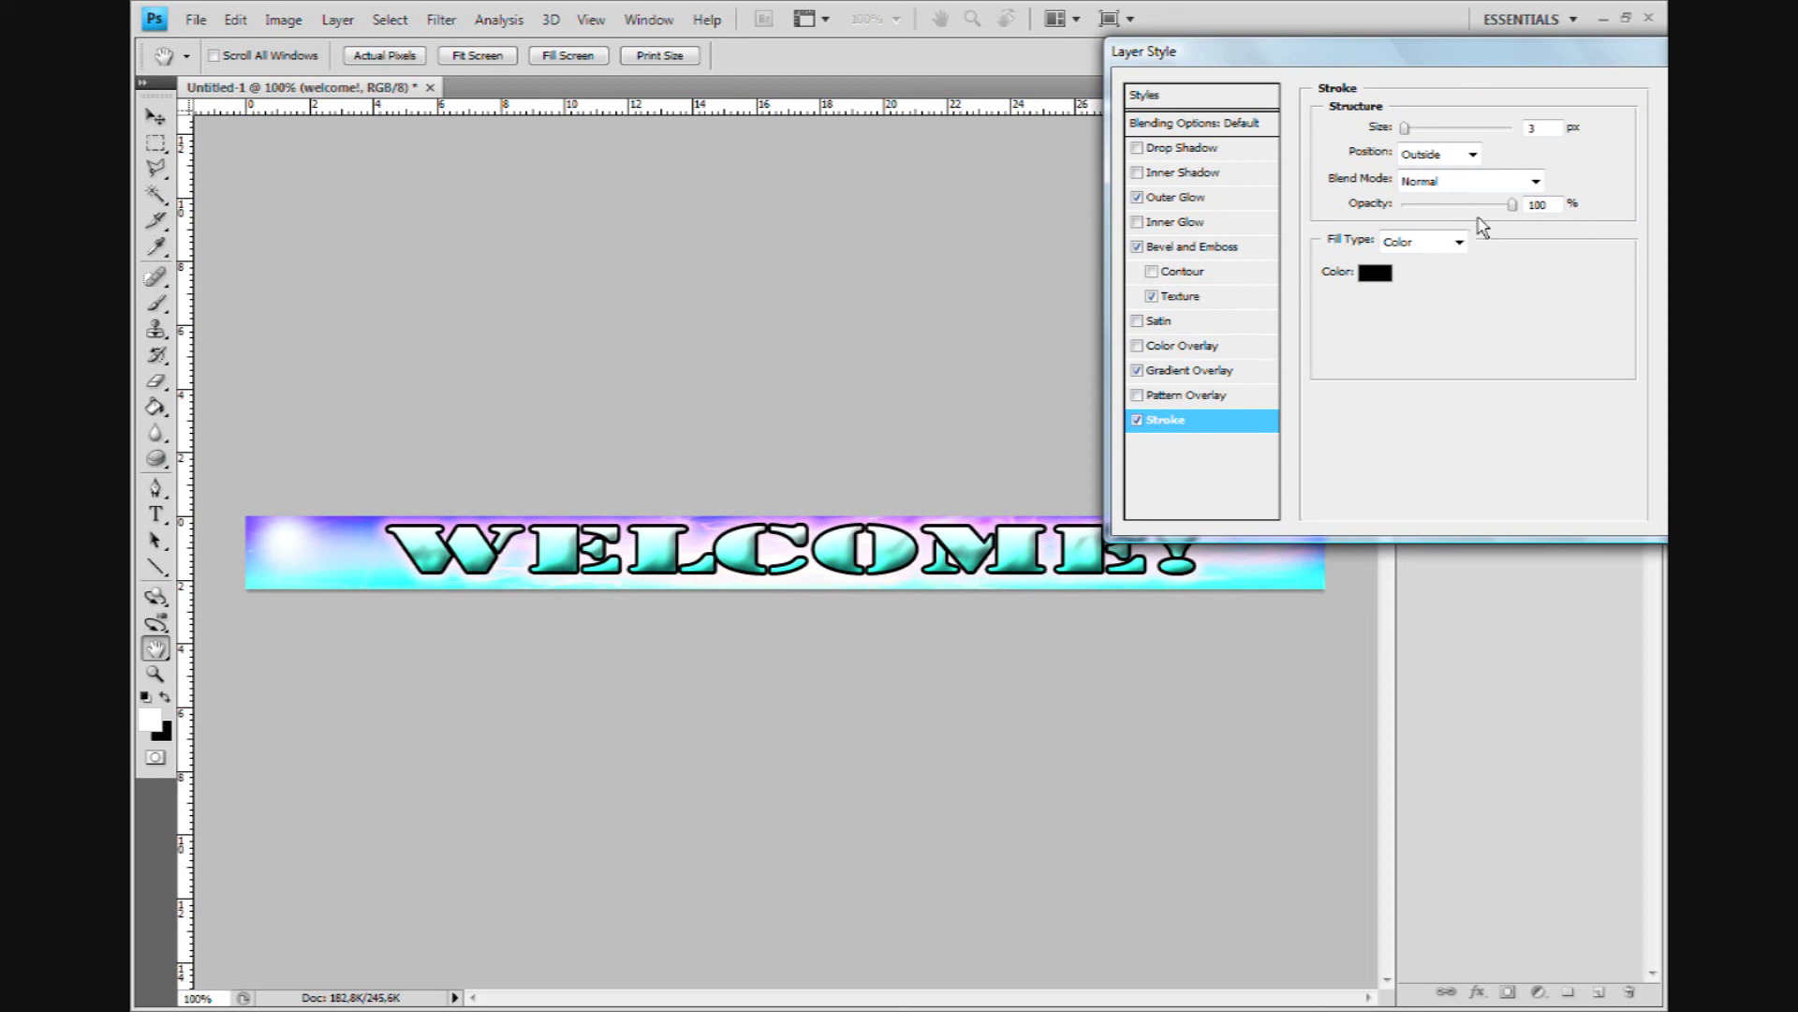
{"action": "left_click_drag", "start_coordinate": [1511, 205], "coordinate": [1385, 205]}
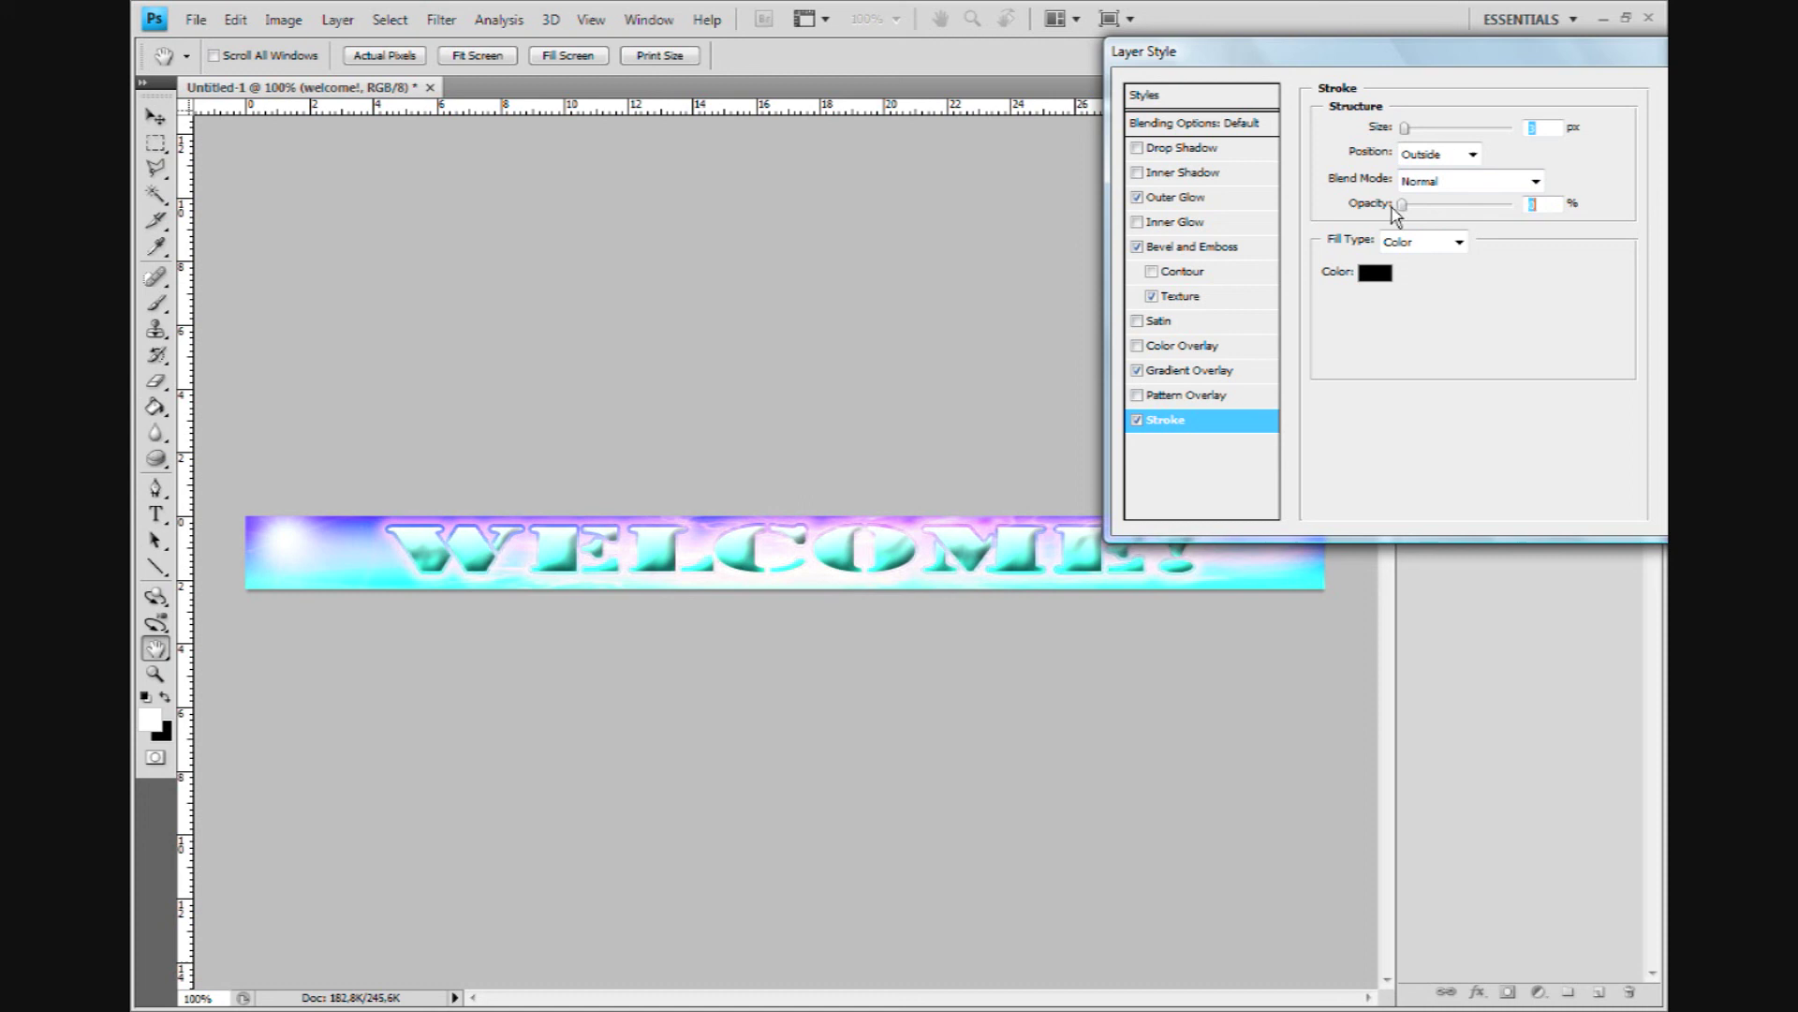
{"action": "left_click_drag", "start_coordinate": [1508, 72], "coordinate": [1382, 103]}
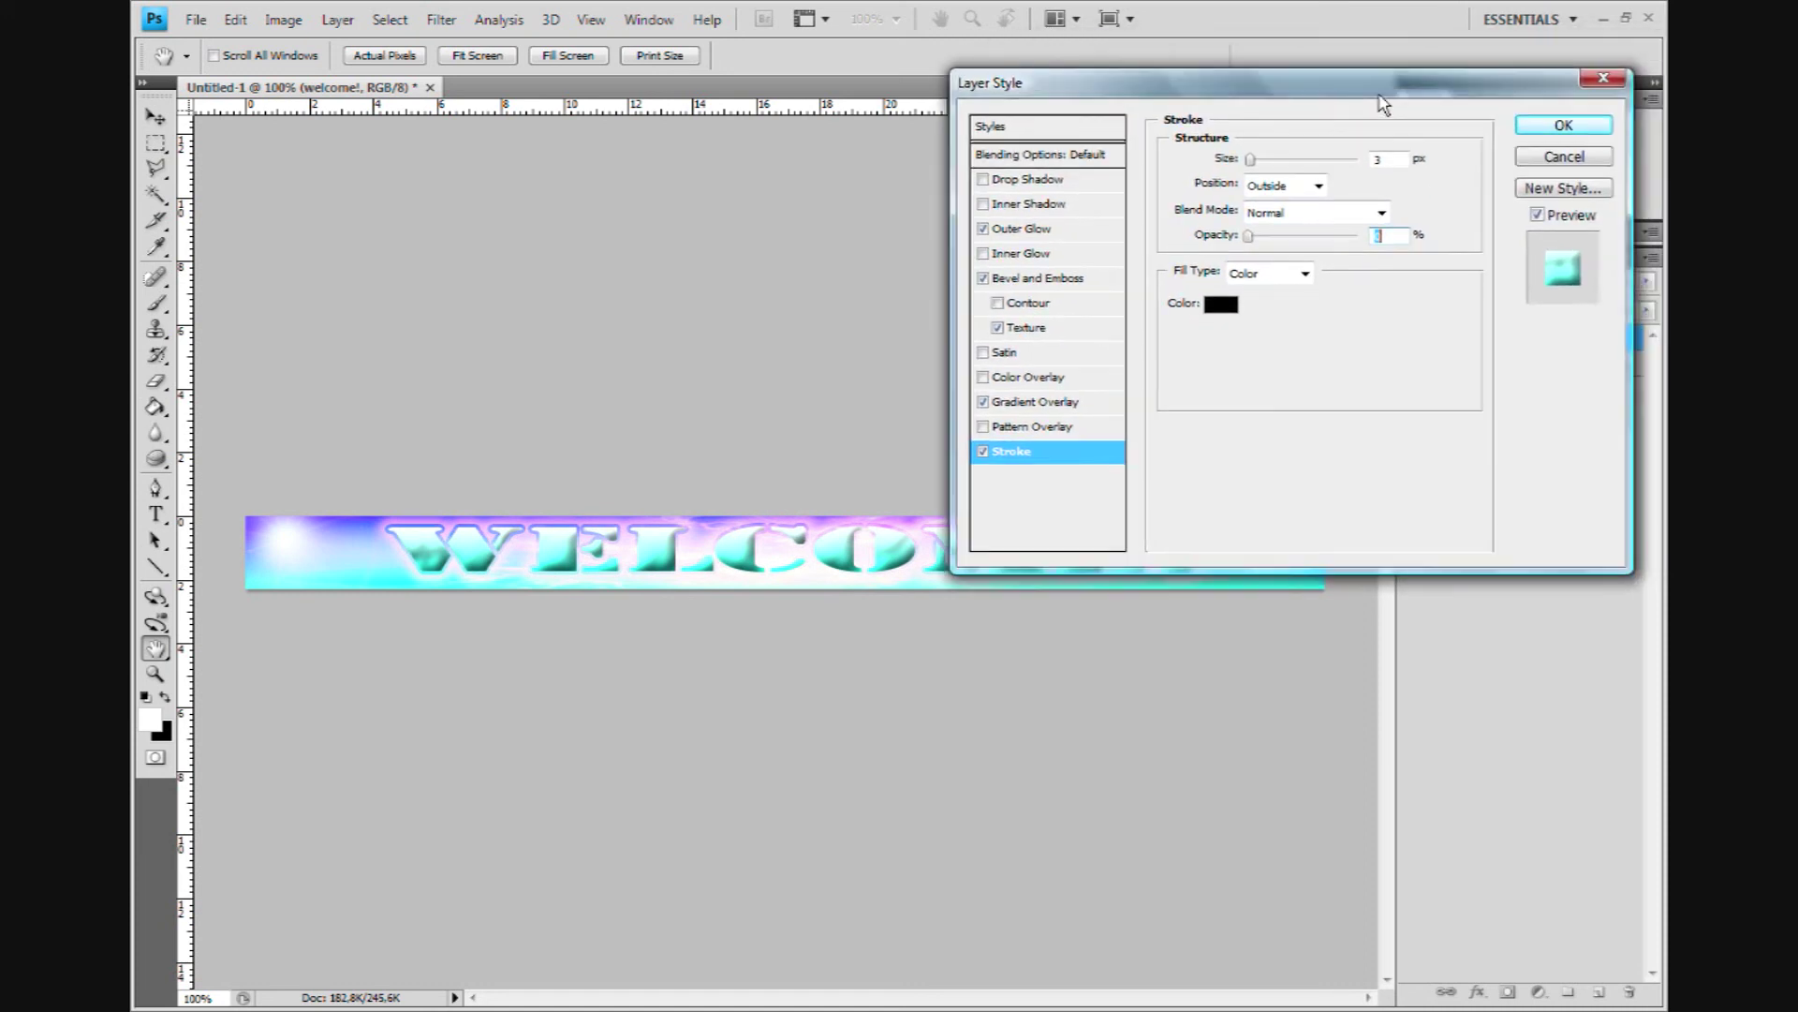
{"action": "left_click", "coordinate": [1563, 125]}
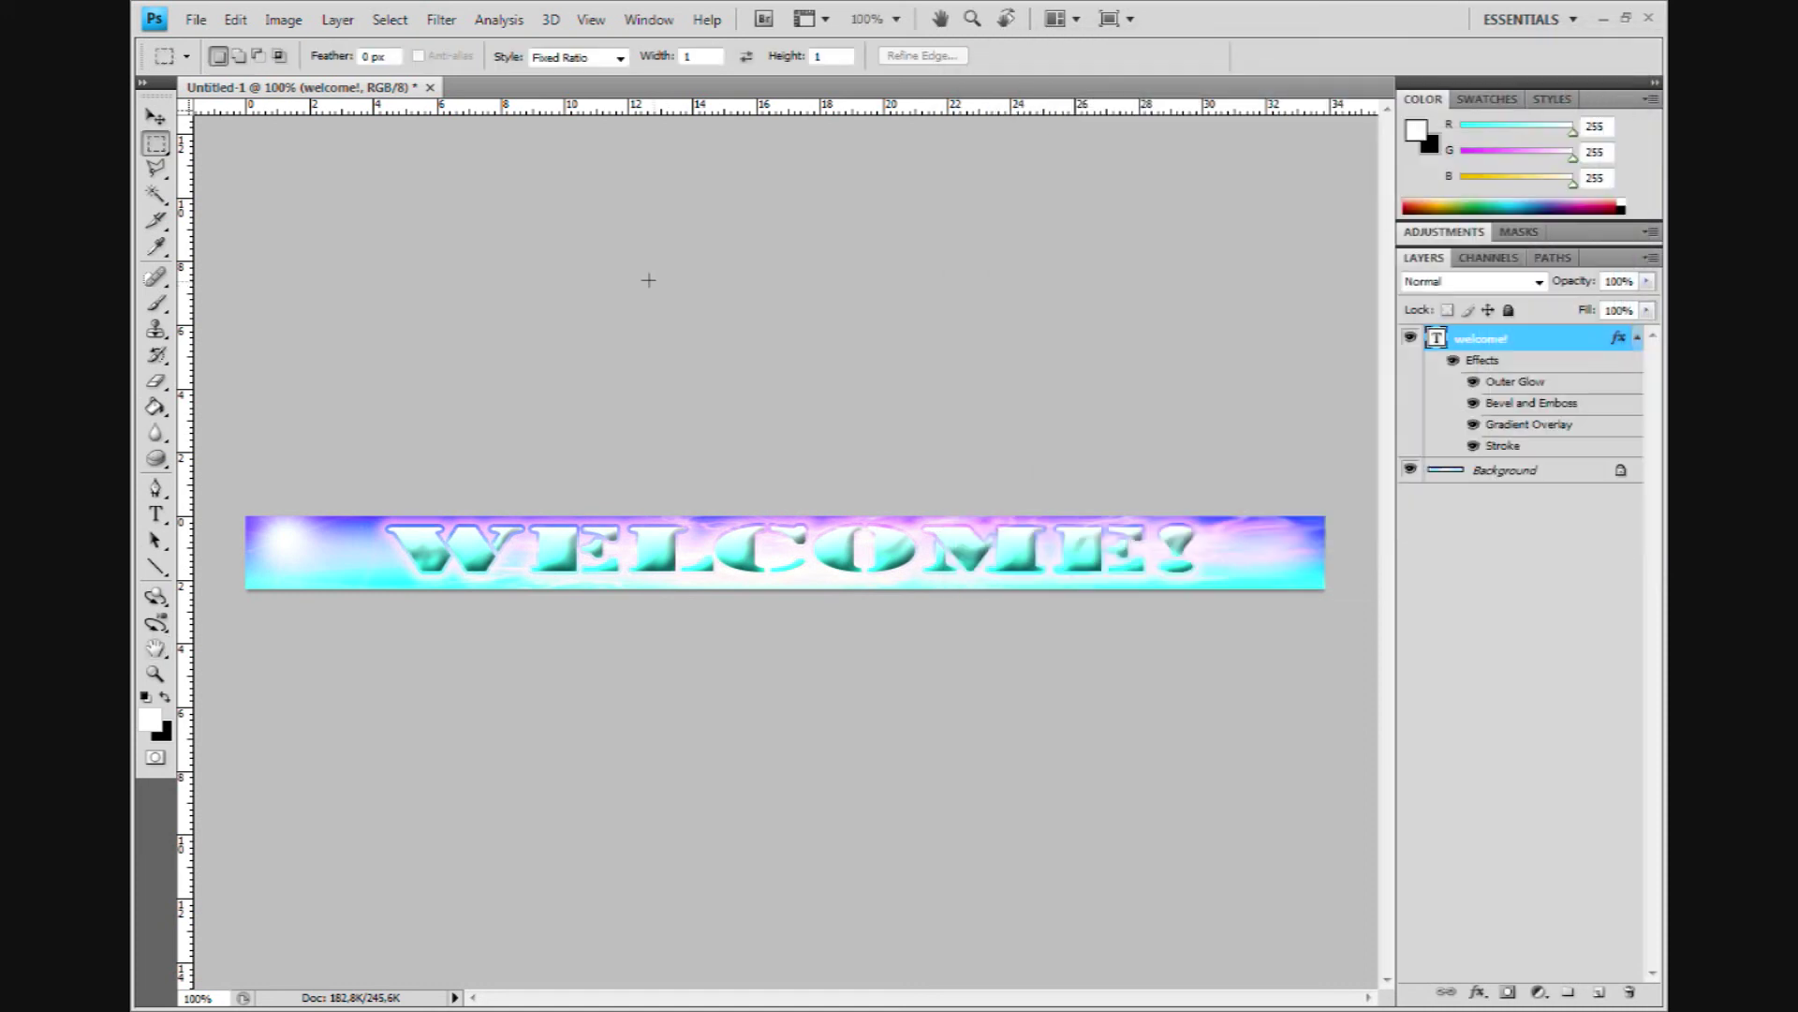